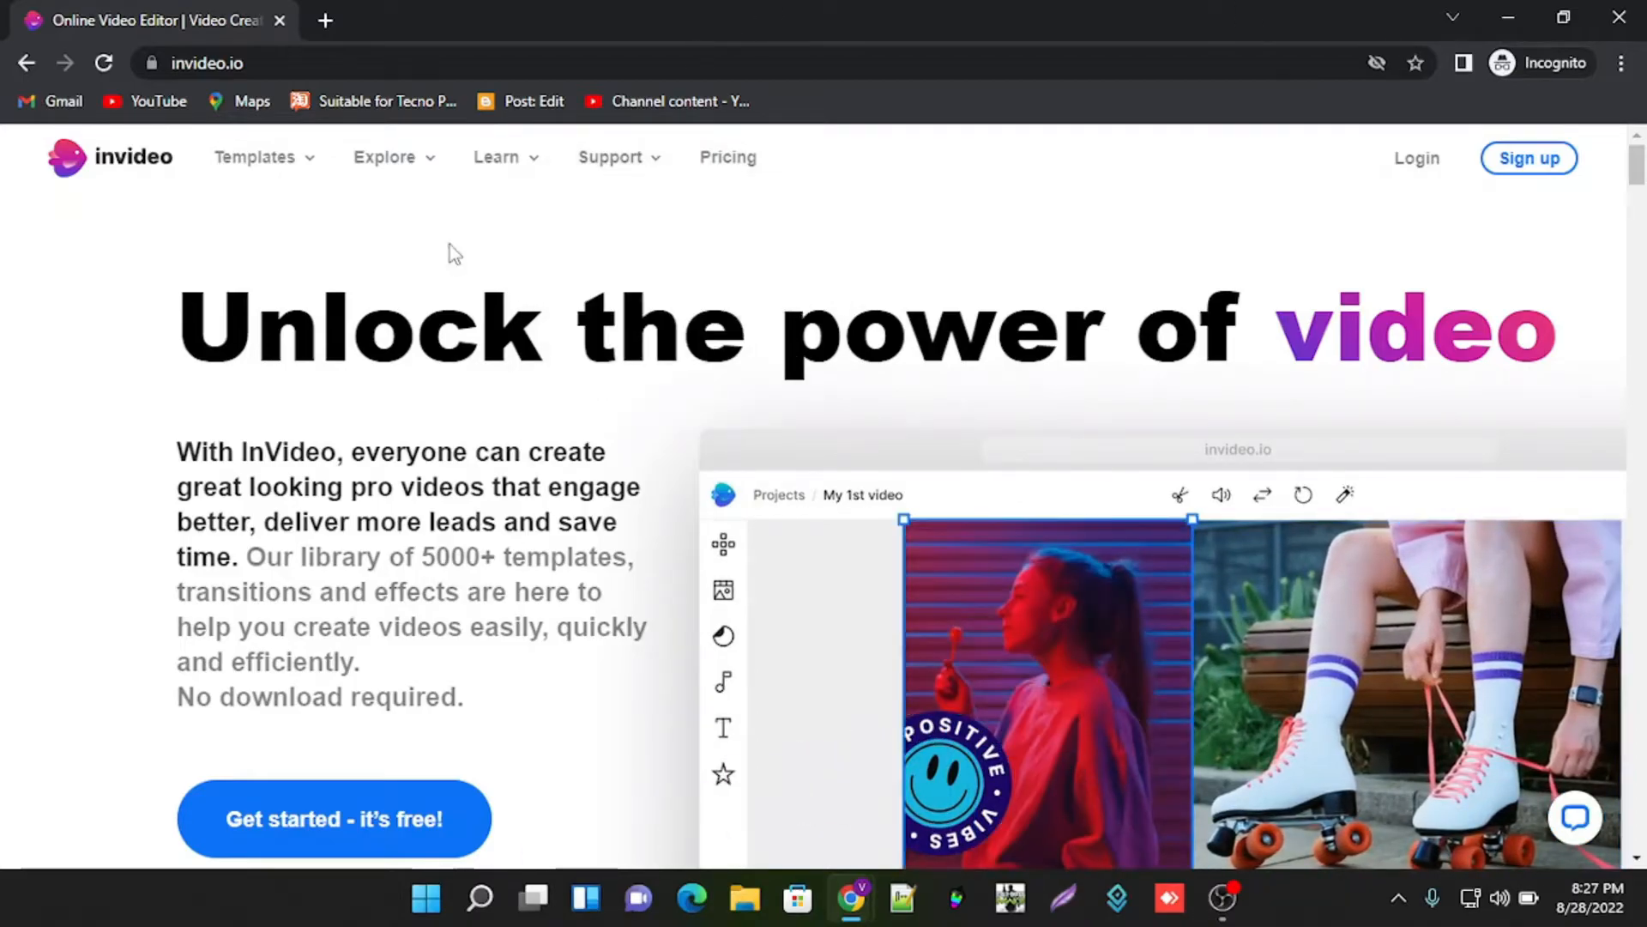
# Step: Open the InVideo sign-up form and review its Google, Facebook and email registration options
pyautogui.scroll(-2, 393, 250)
pyautogui.scroll(2, 393, 257)
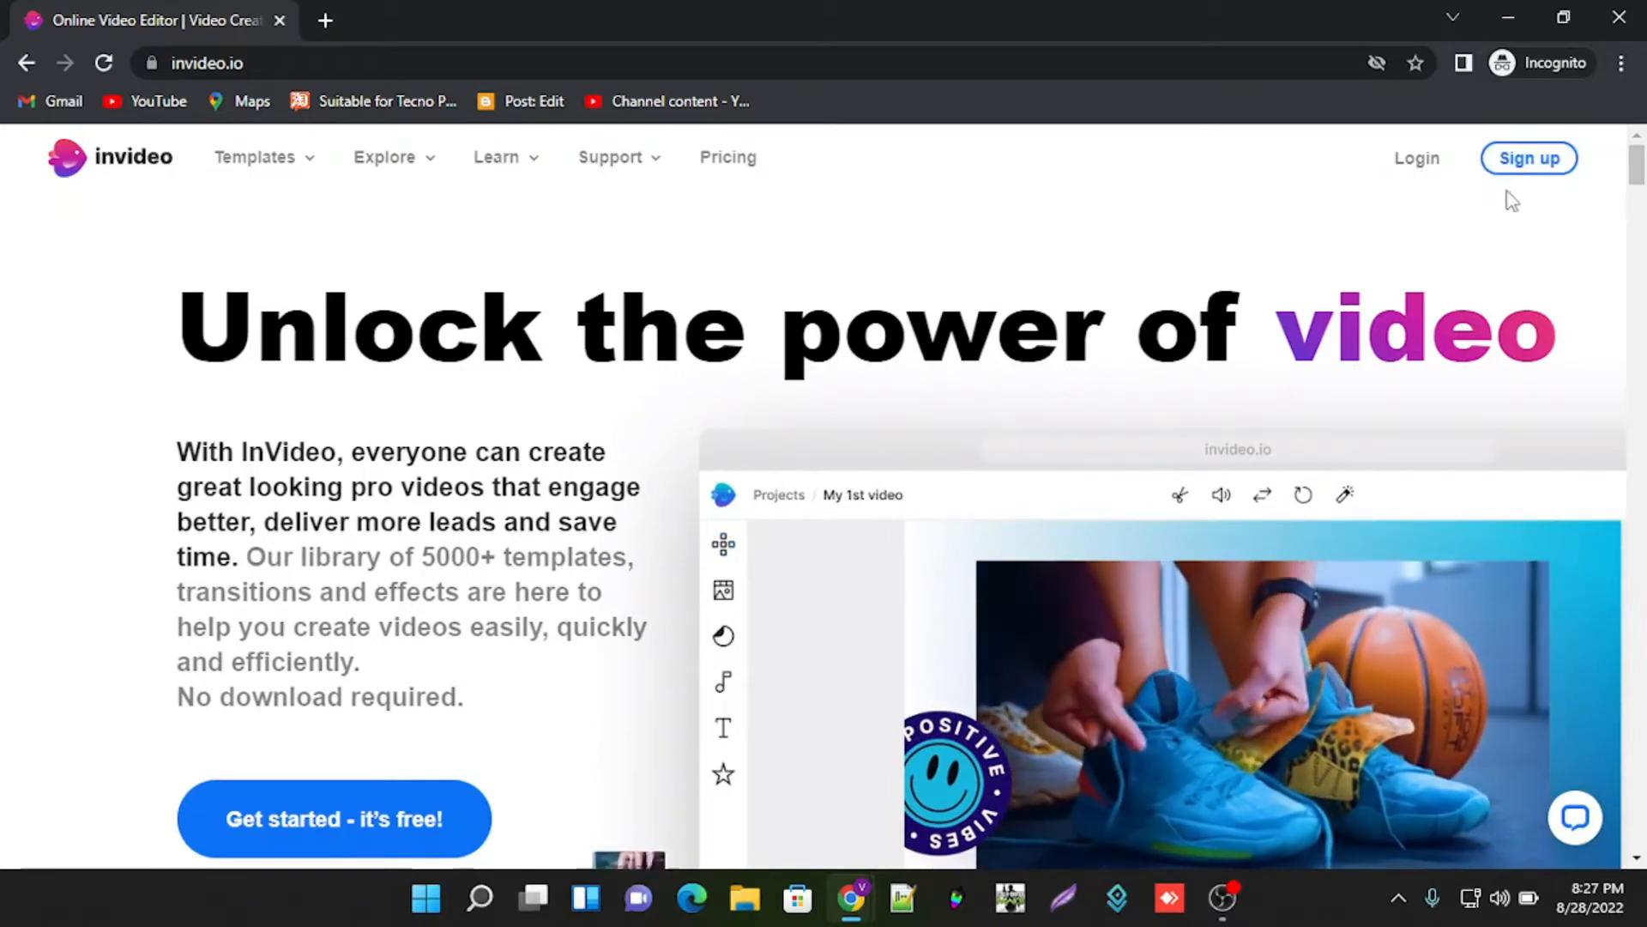
pyautogui.click(1515, 172)
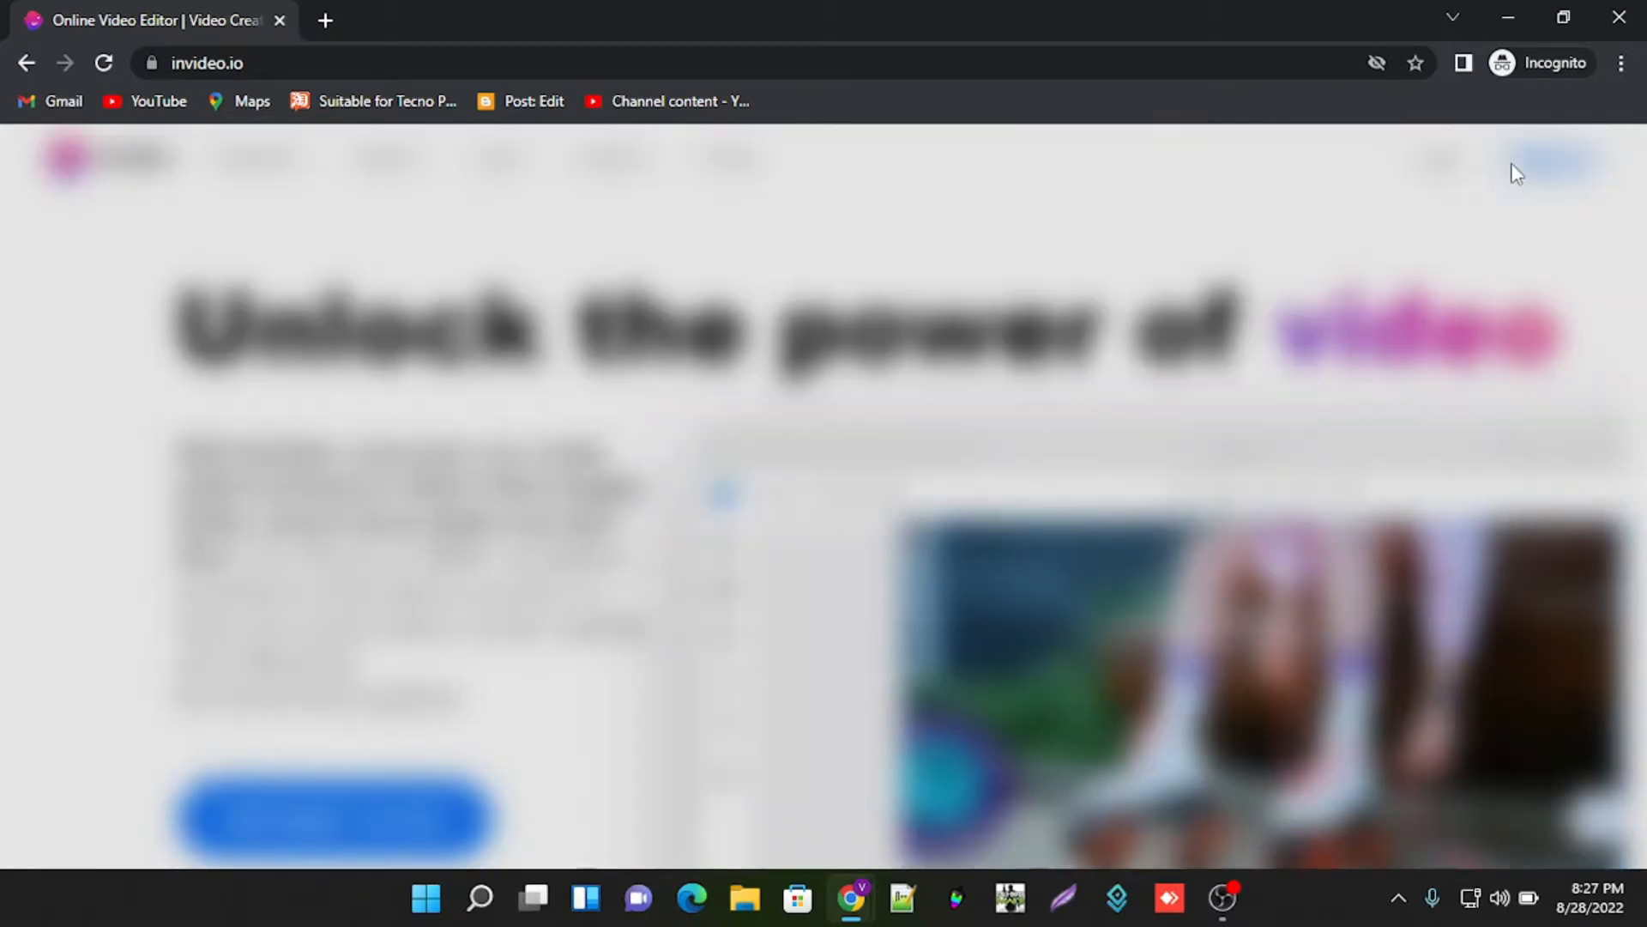
pyautogui.scroll(-3, 839, 441)
pyautogui.scroll(3, 630, 352)
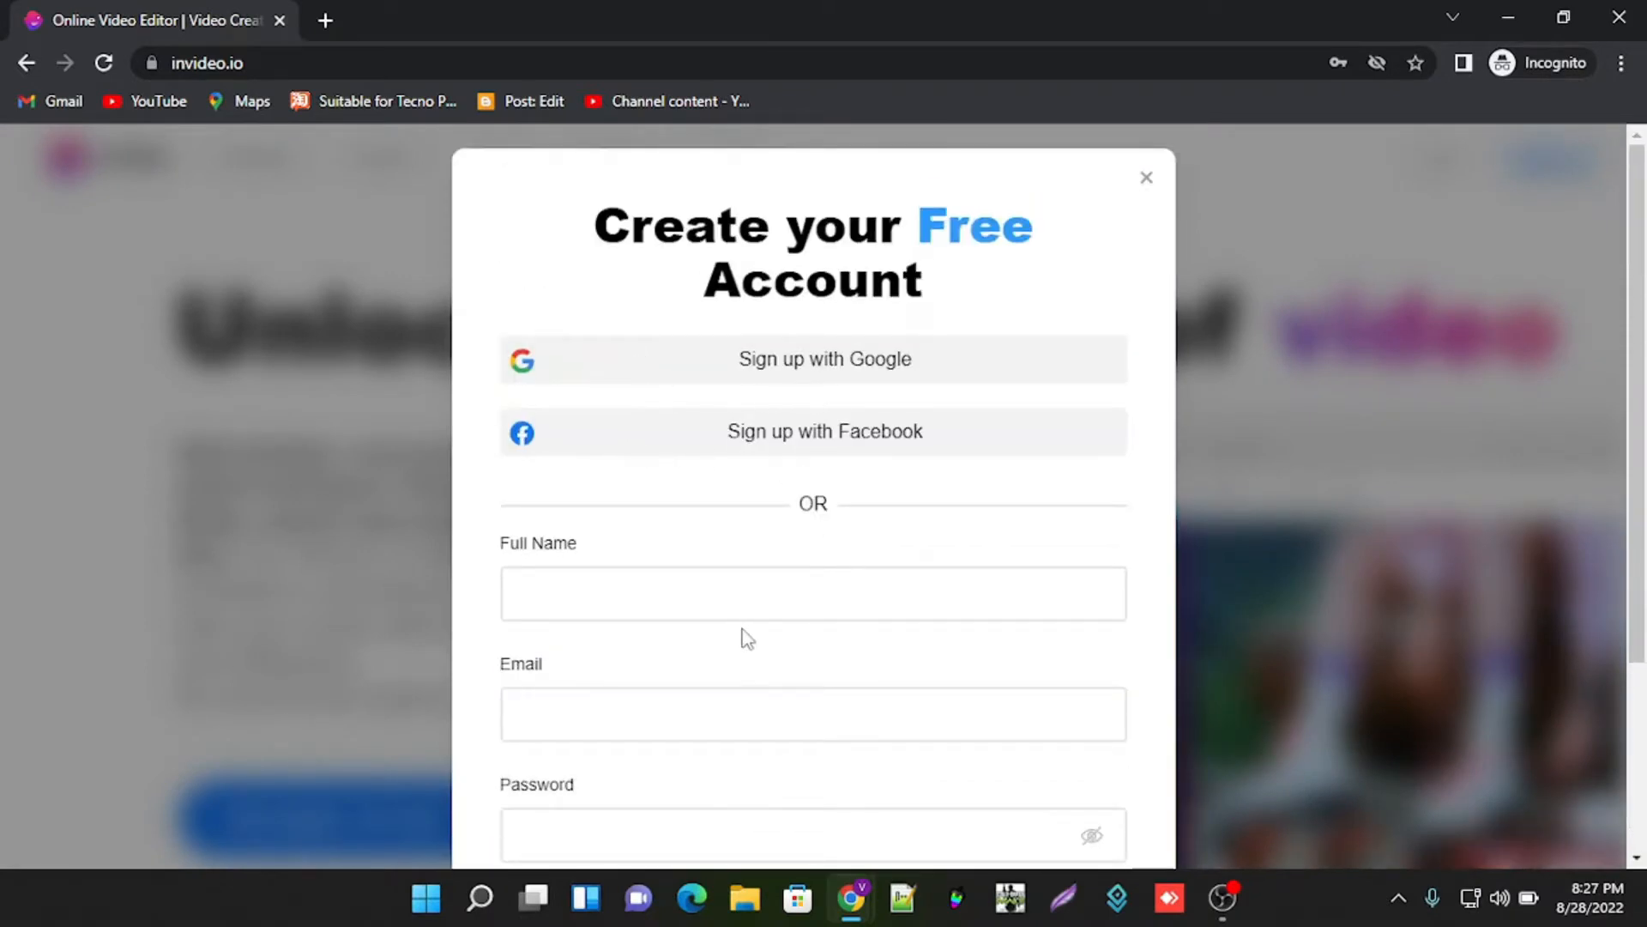
pyautogui.scroll(-3, 743, 637)
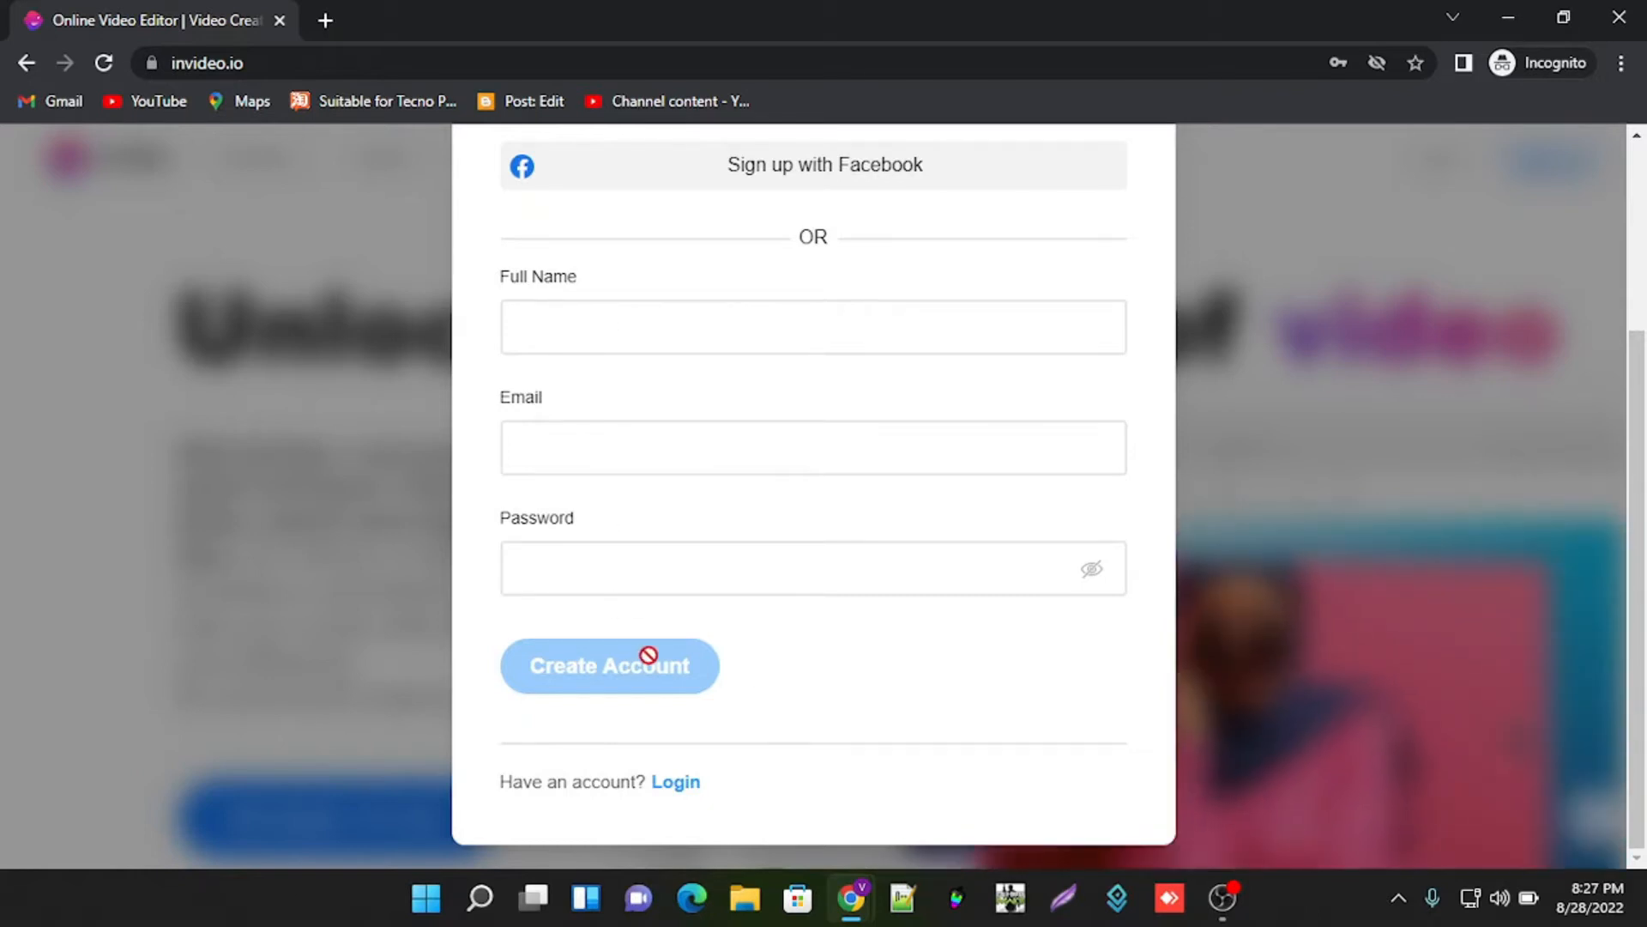
pyautogui.scroll(3, 1396, 455)
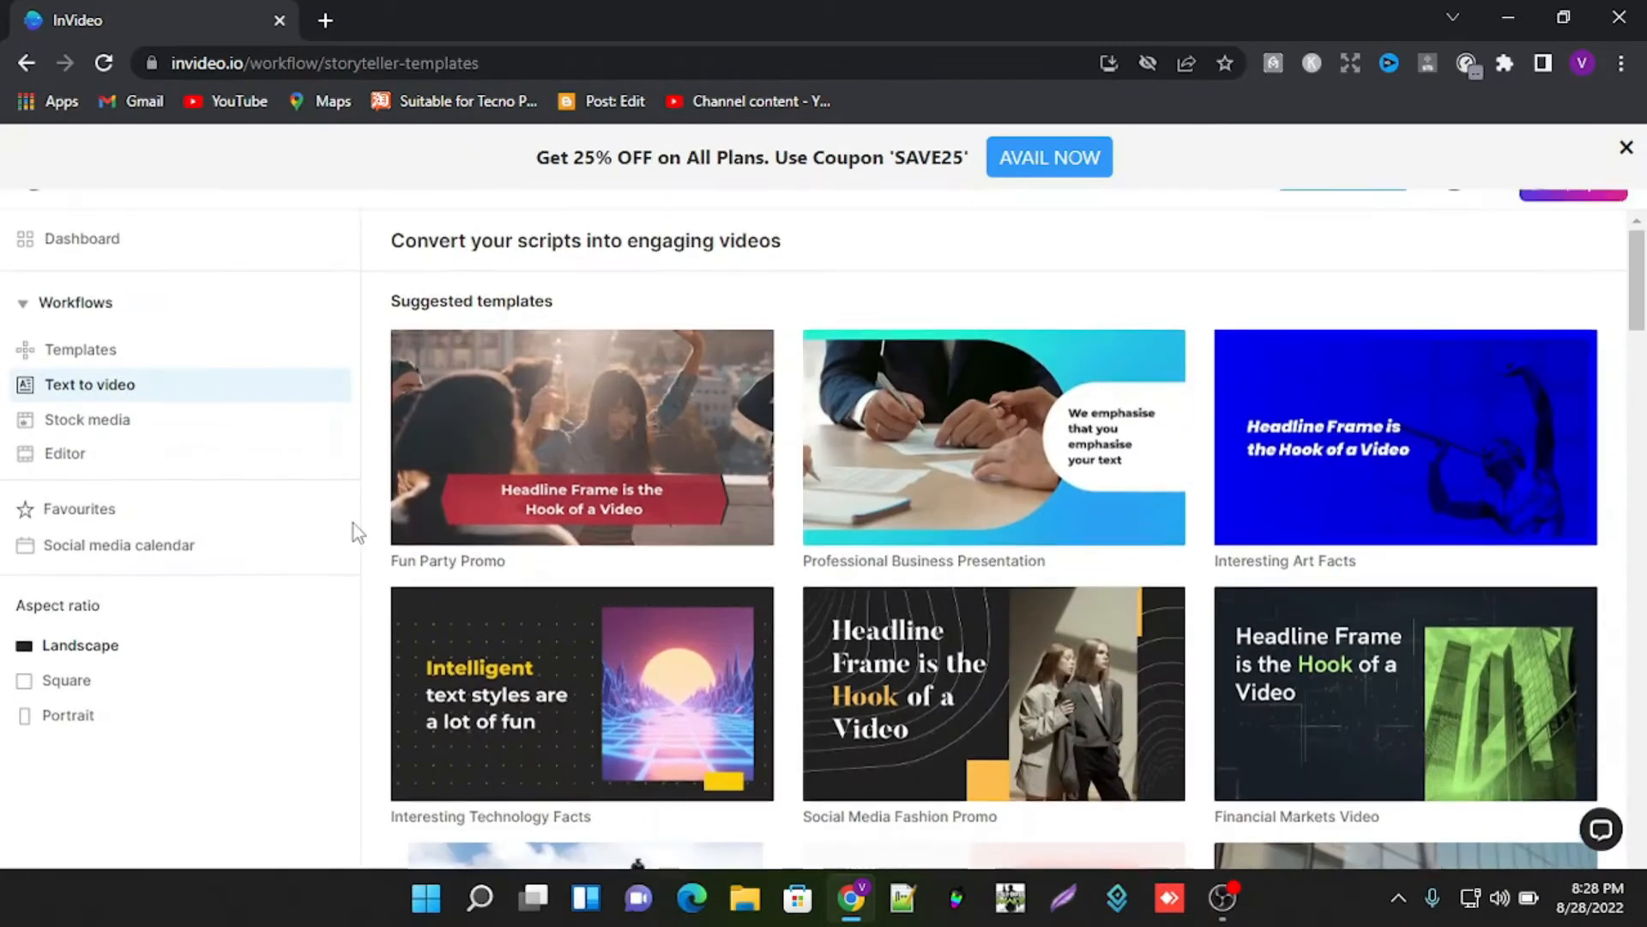
# Step: Examine the suggested landscape templates for converting scripts into videos
pyautogui.scroll(1, 354, 523)
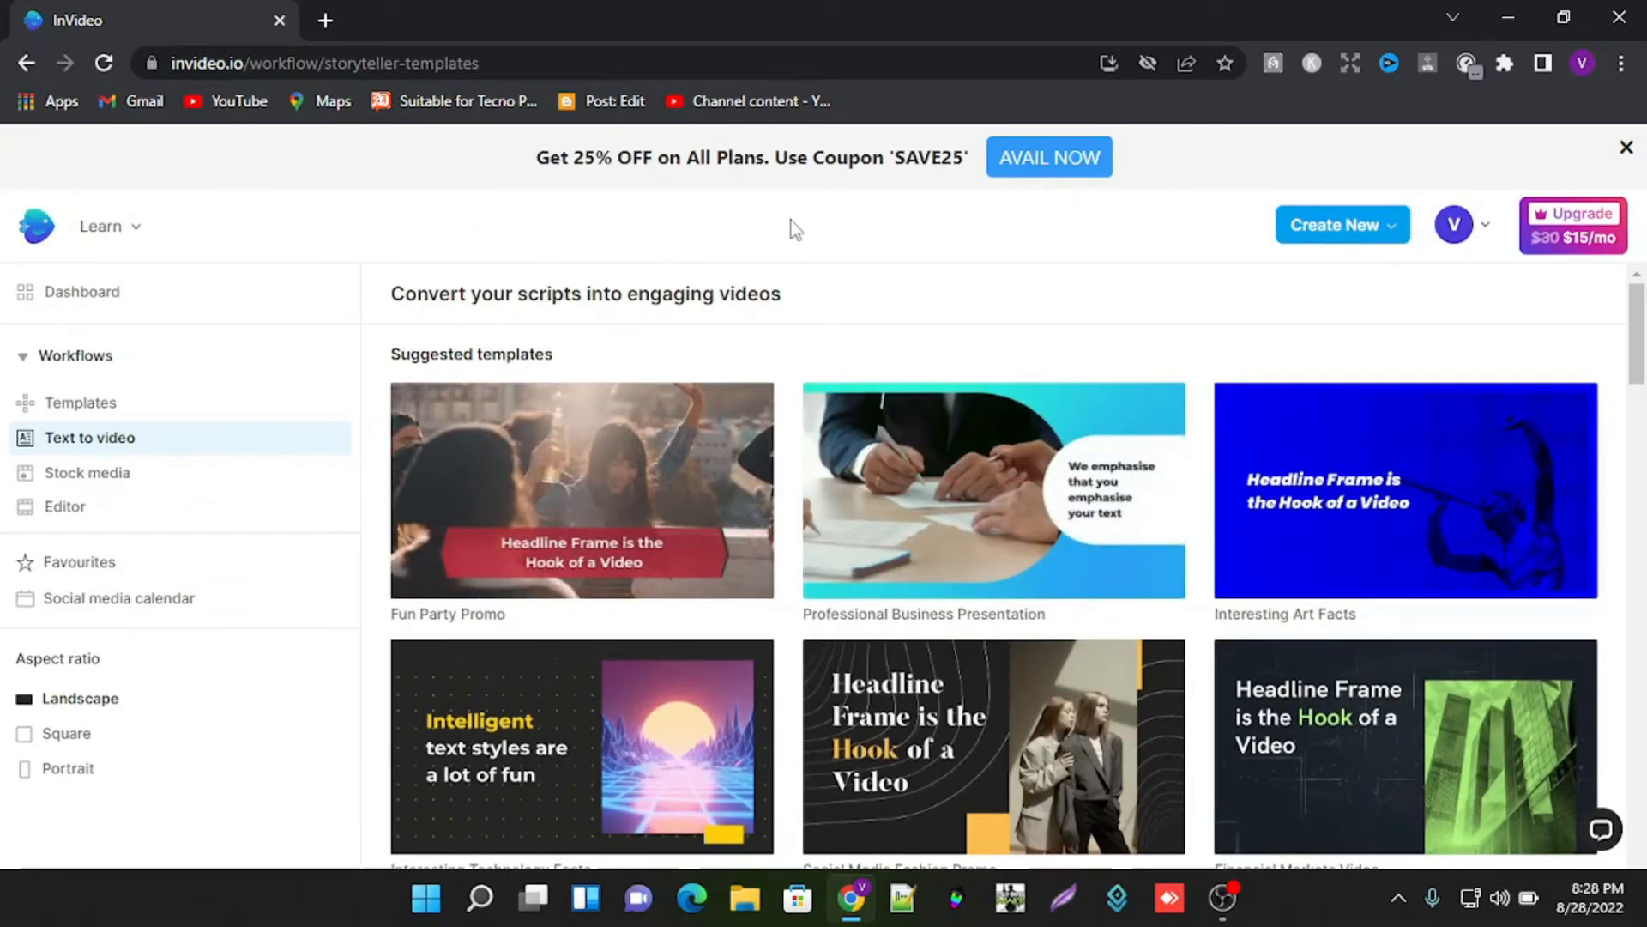
pyautogui.scroll(-4, 807, 327)
pyautogui.scroll(4, 807, 328)
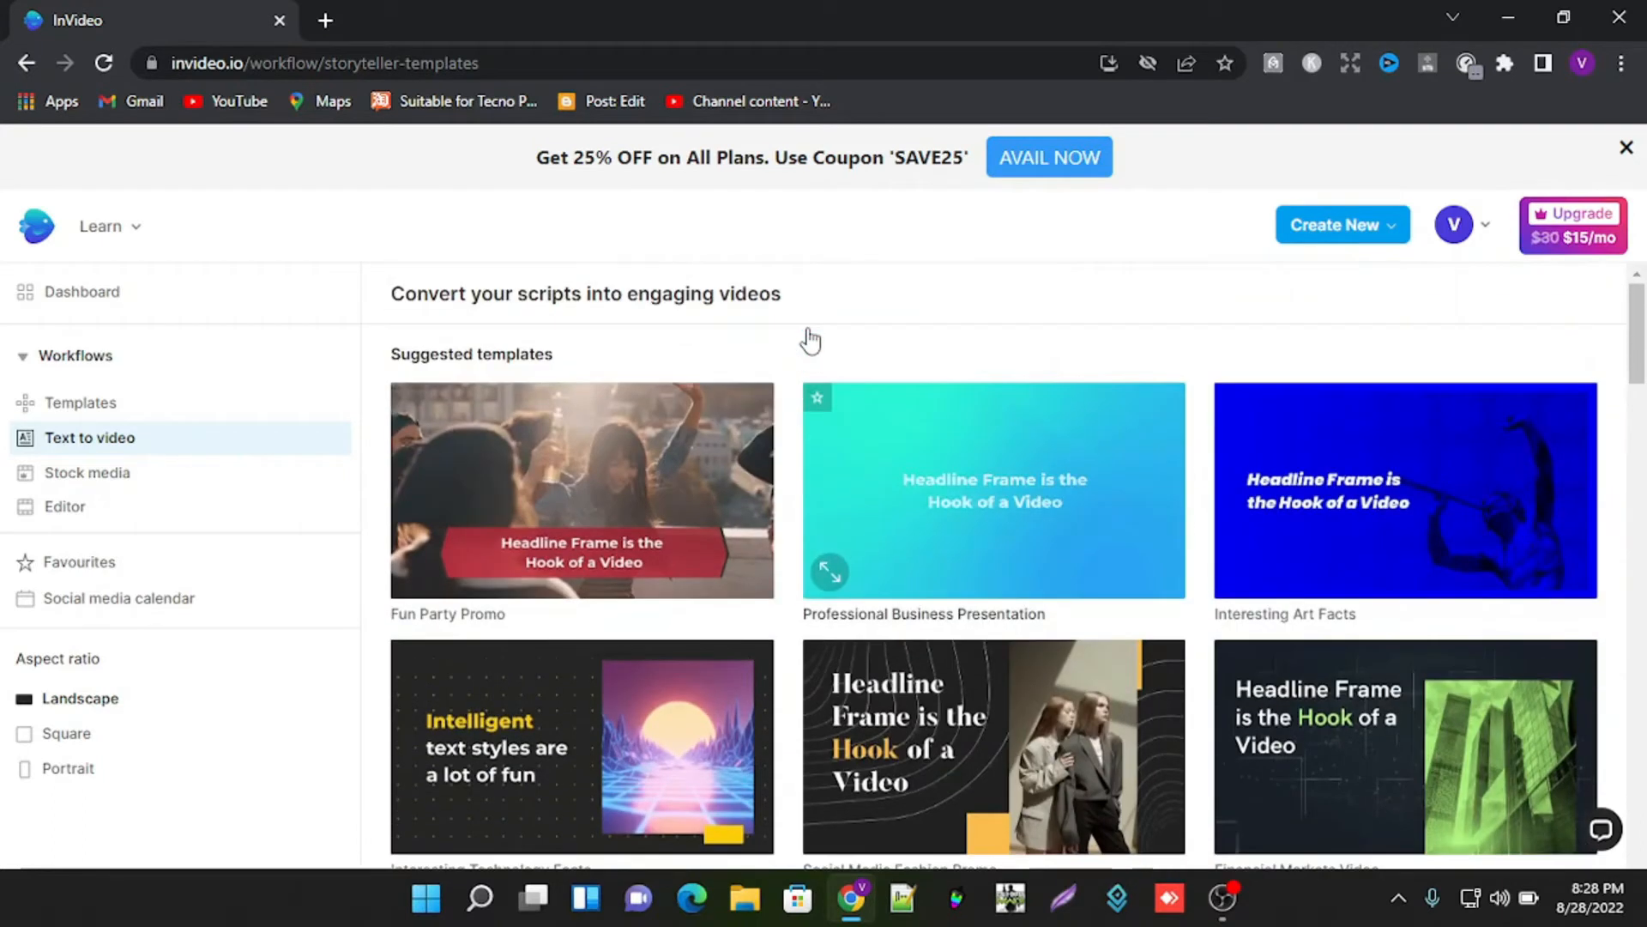
pyautogui.click(1474, 246)
pyautogui.moveTo(1470, 230)
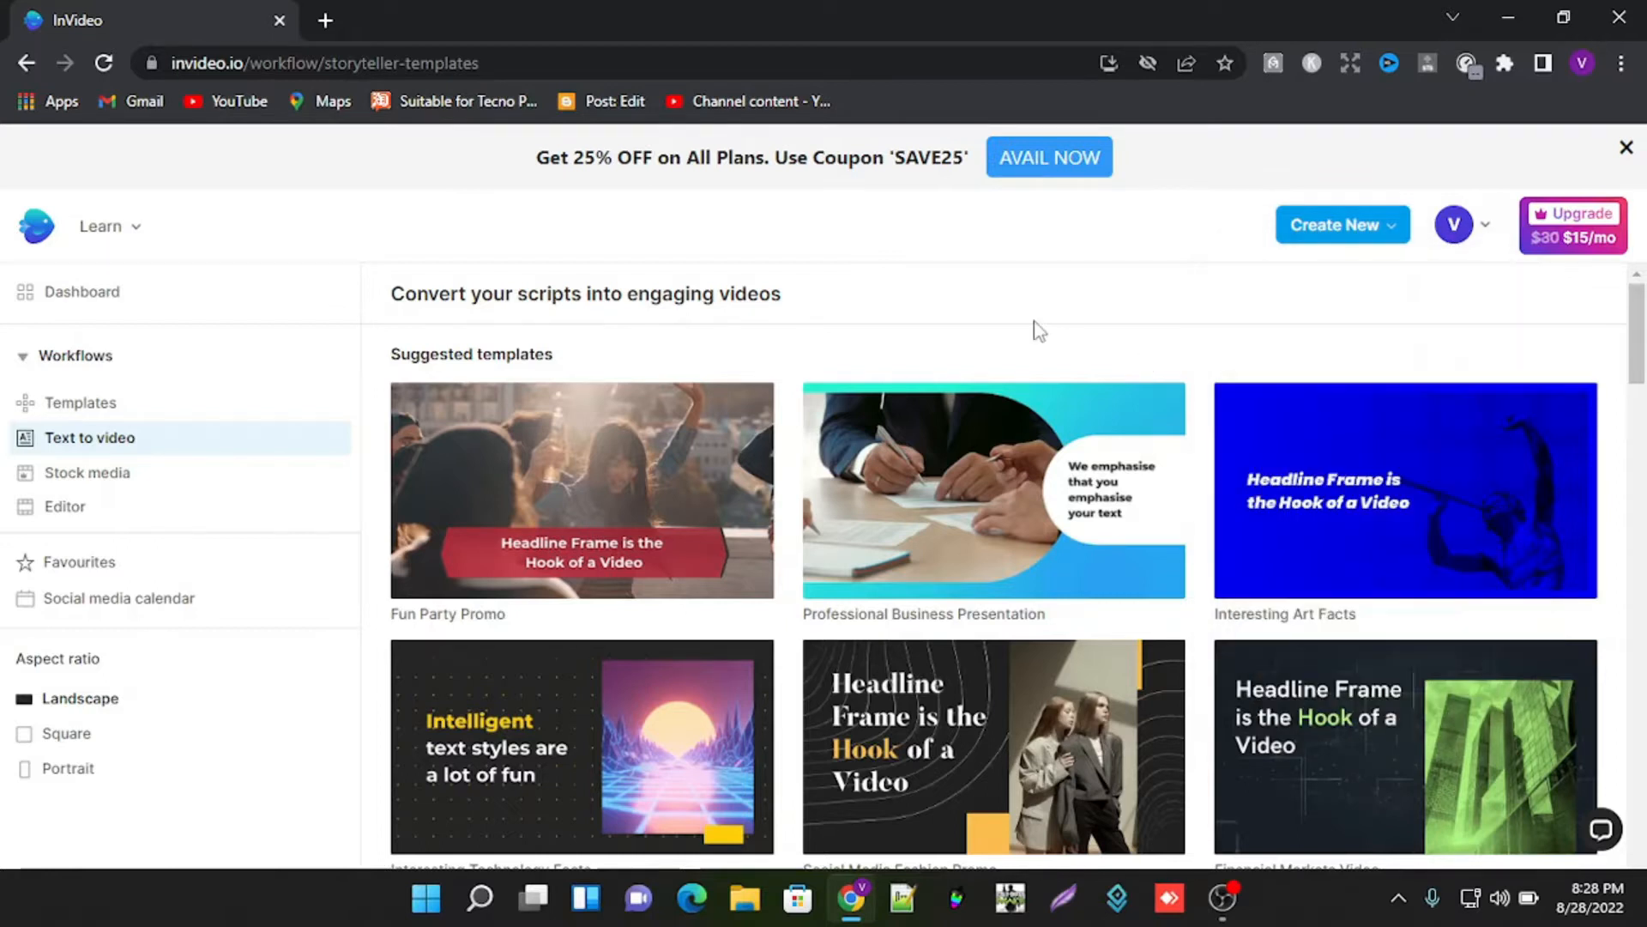
pyautogui.scroll(-4, 871, 476)
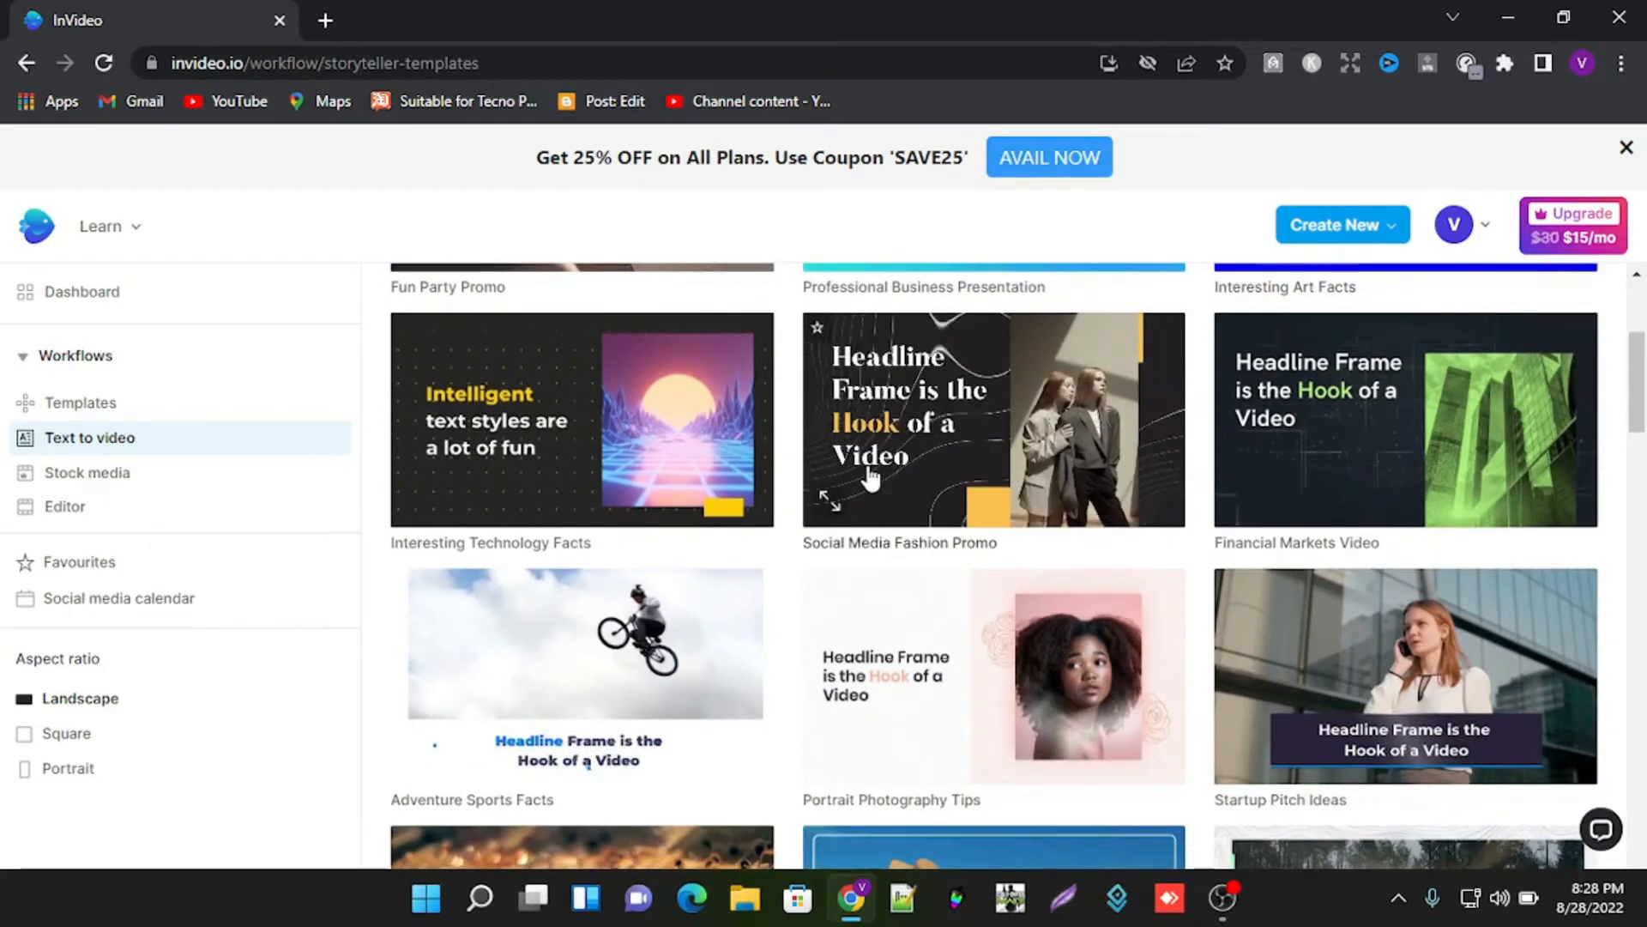
pyautogui.scroll(-6, 871, 476)
pyautogui.scroll(6, 871, 470)
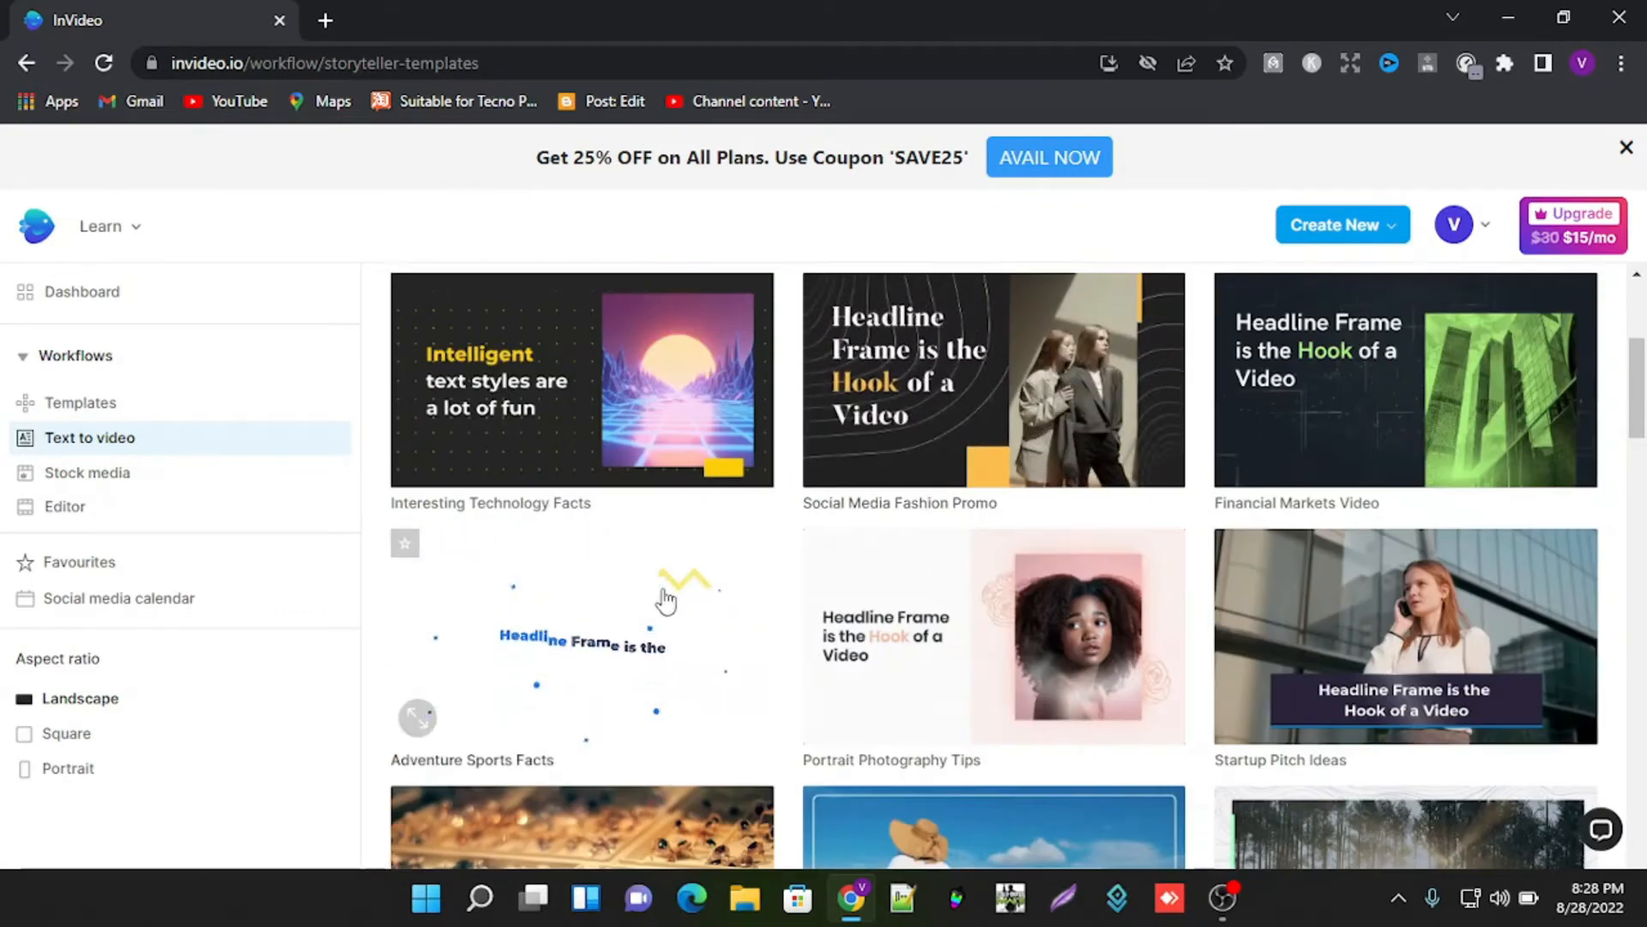
pyautogui.scroll(-4, 1053, 548)
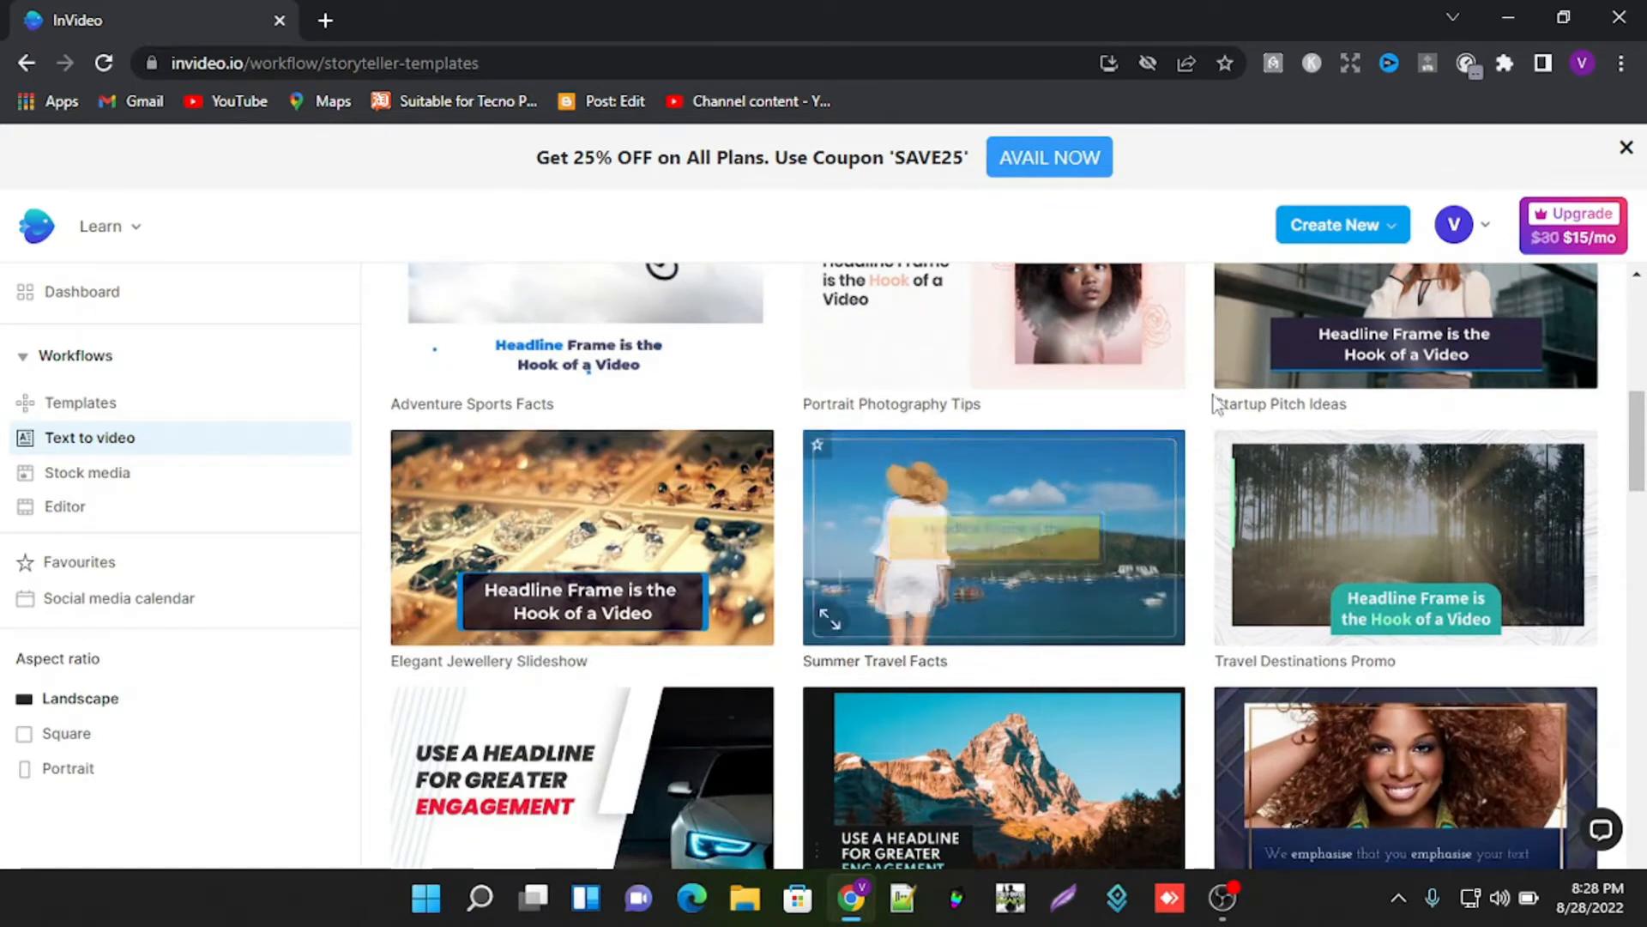
pyautogui.scroll(5, 1227, 381)
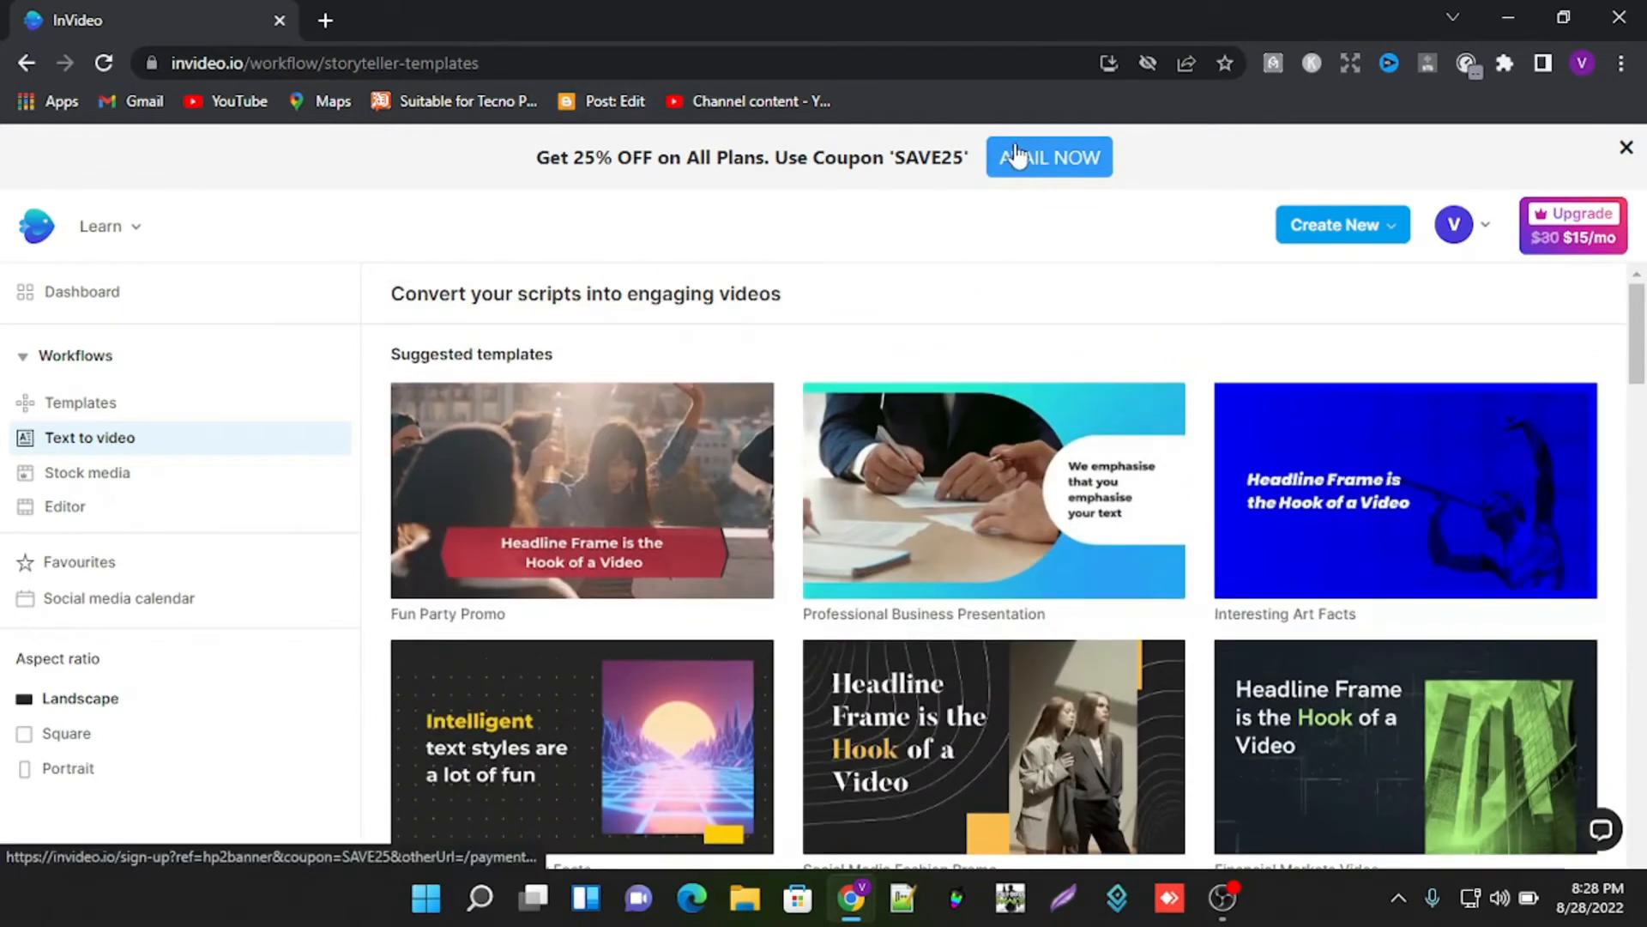
# Step: Open the subscription upgrade offer and review the yearly pricing of the Business and Unlimited plans
pyautogui.click(1563, 230)
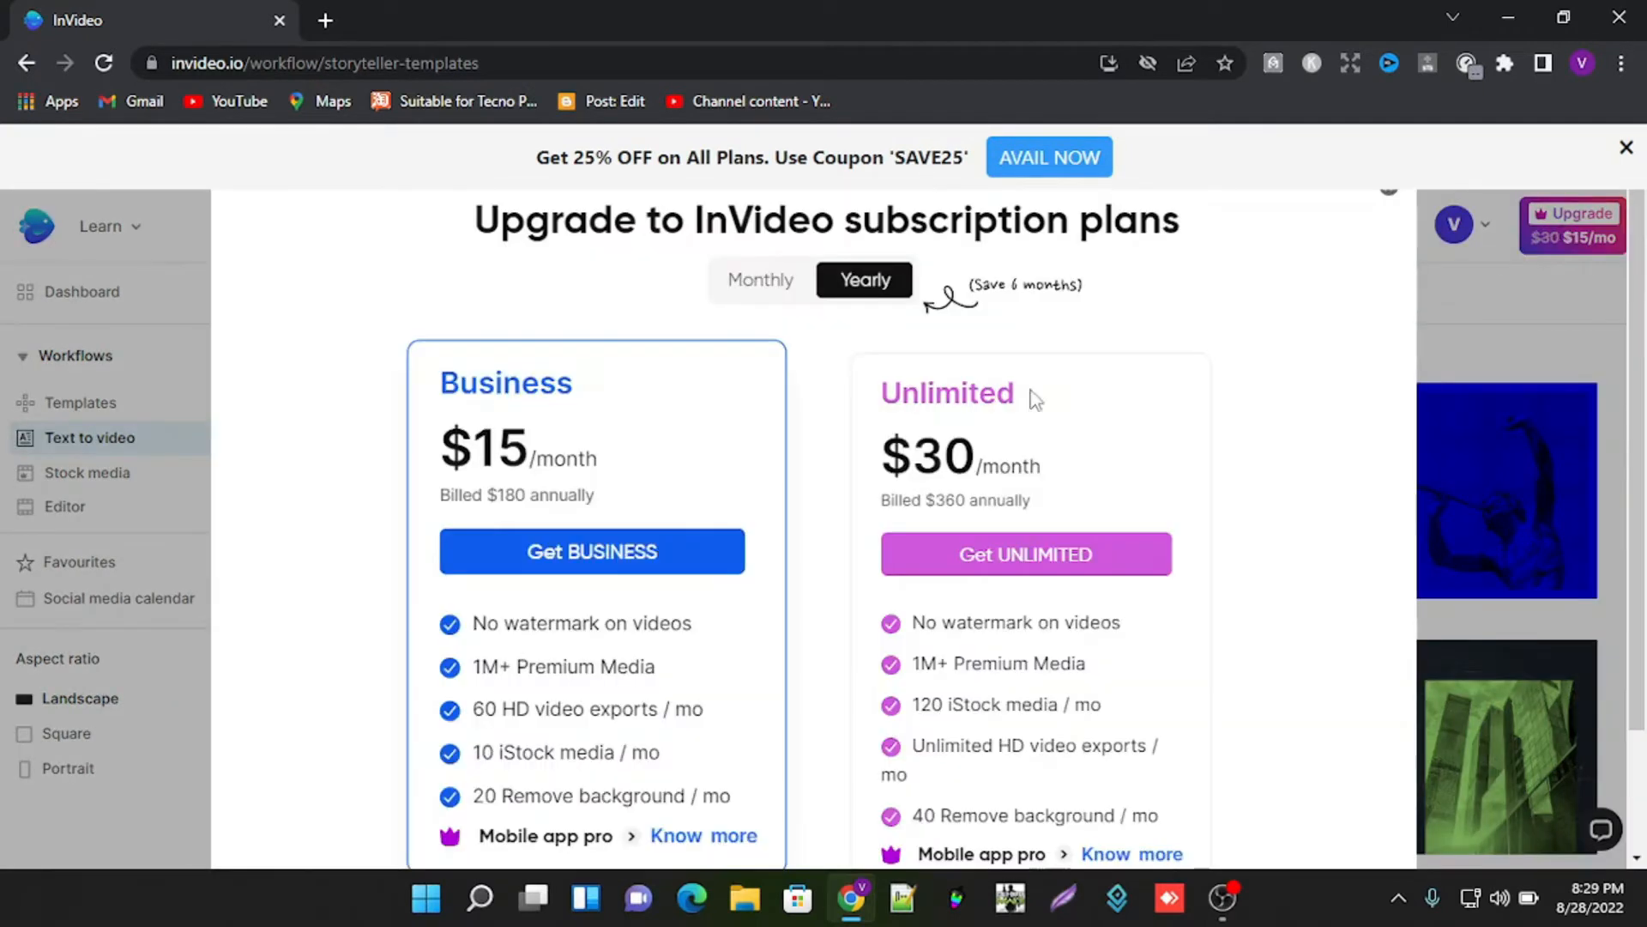
pyautogui.scroll(-2, 604, 542)
pyautogui.scroll(2, 596, 554)
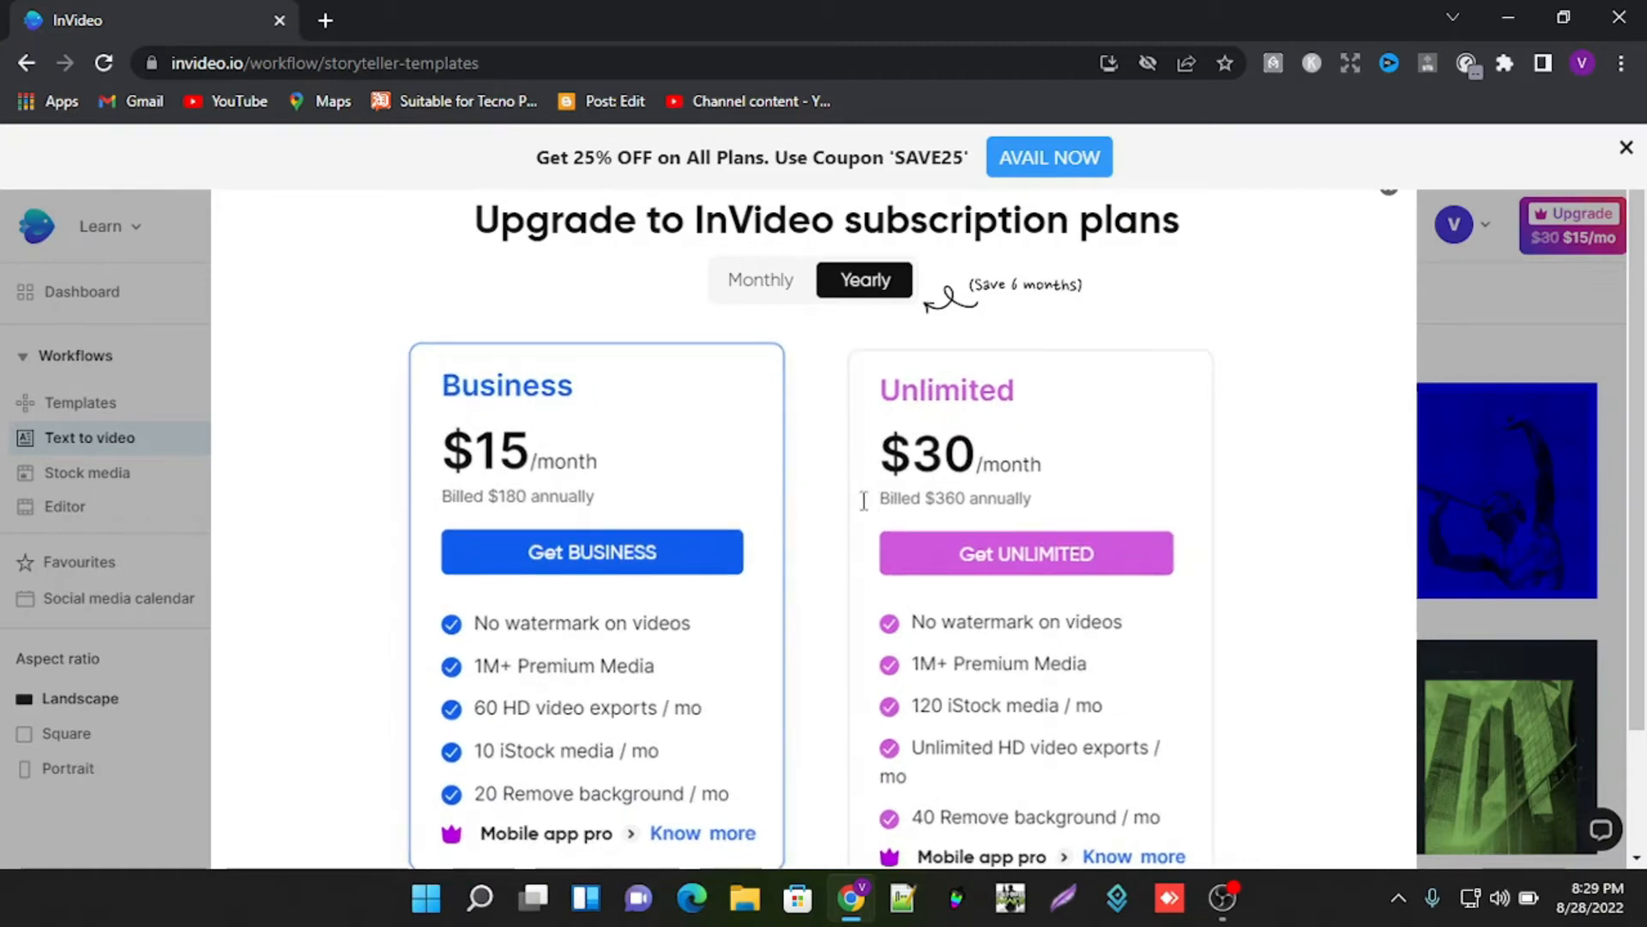
# Step: Switch the plan comparison to Monthly billing, review both plans' features, and close the upgrade offer
pyautogui.click(757, 285)
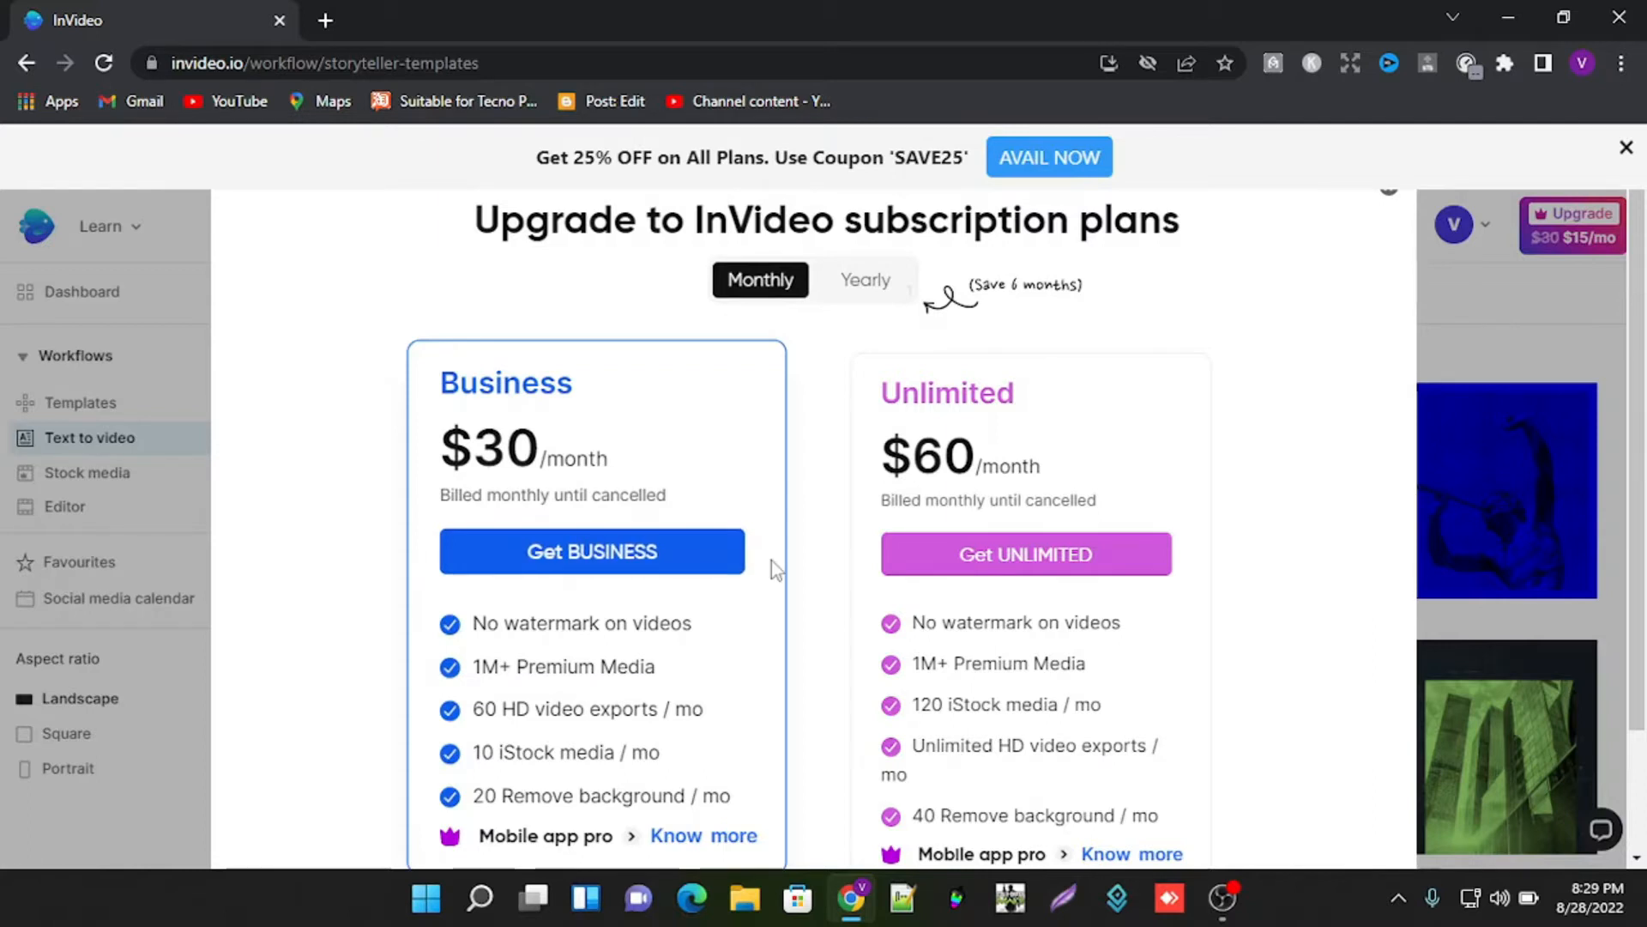
pyautogui.scroll(-2, 771, 560)
pyautogui.scroll(2, 770, 559)
pyautogui.scroll(-2, 771, 560)
pyautogui.scroll(2, 770, 560)
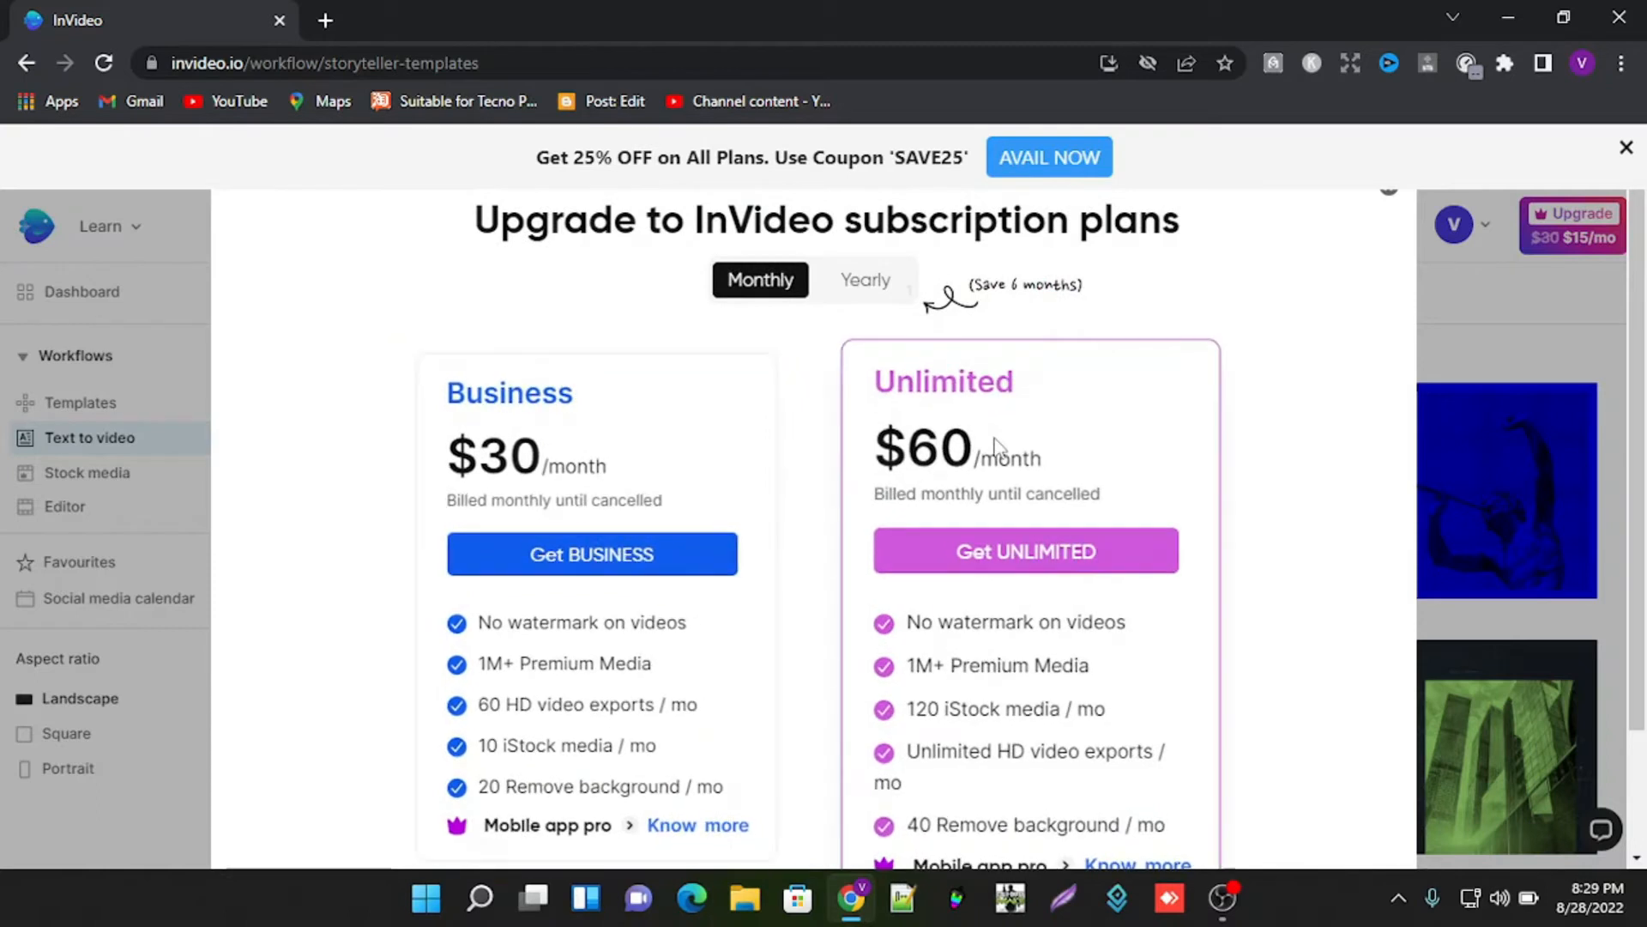
pyautogui.click(1389, 196)
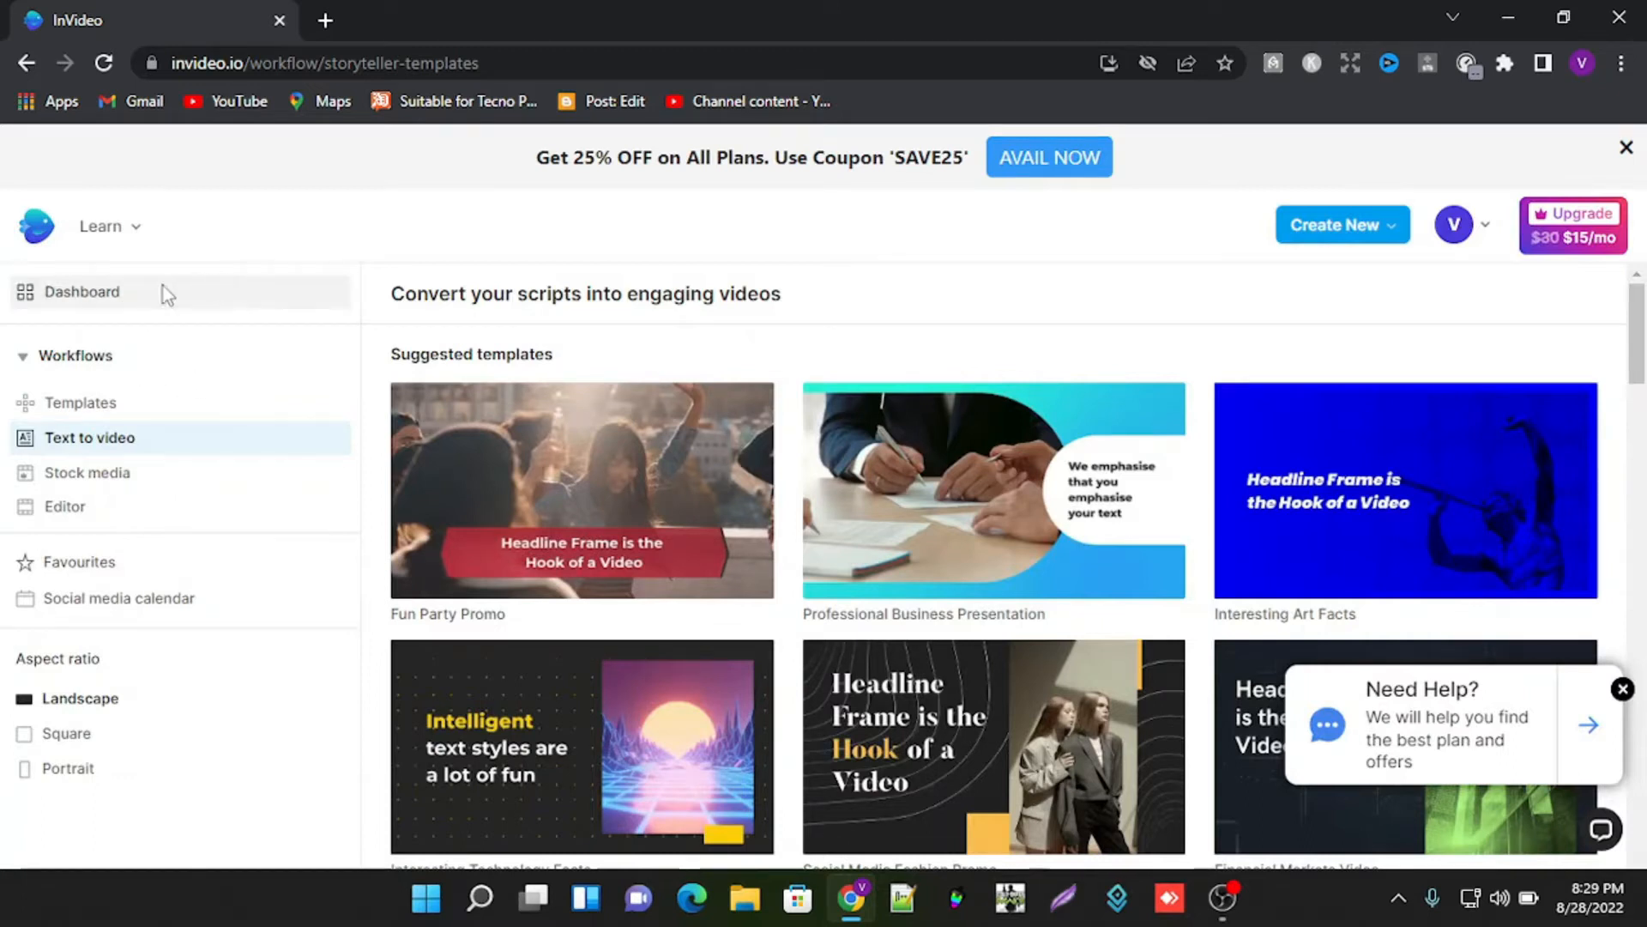
# Step: Go from the dashboard to My projects, dismiss the 25% discount offer, and look through the saved projects
pyautogui.click(45, 296)
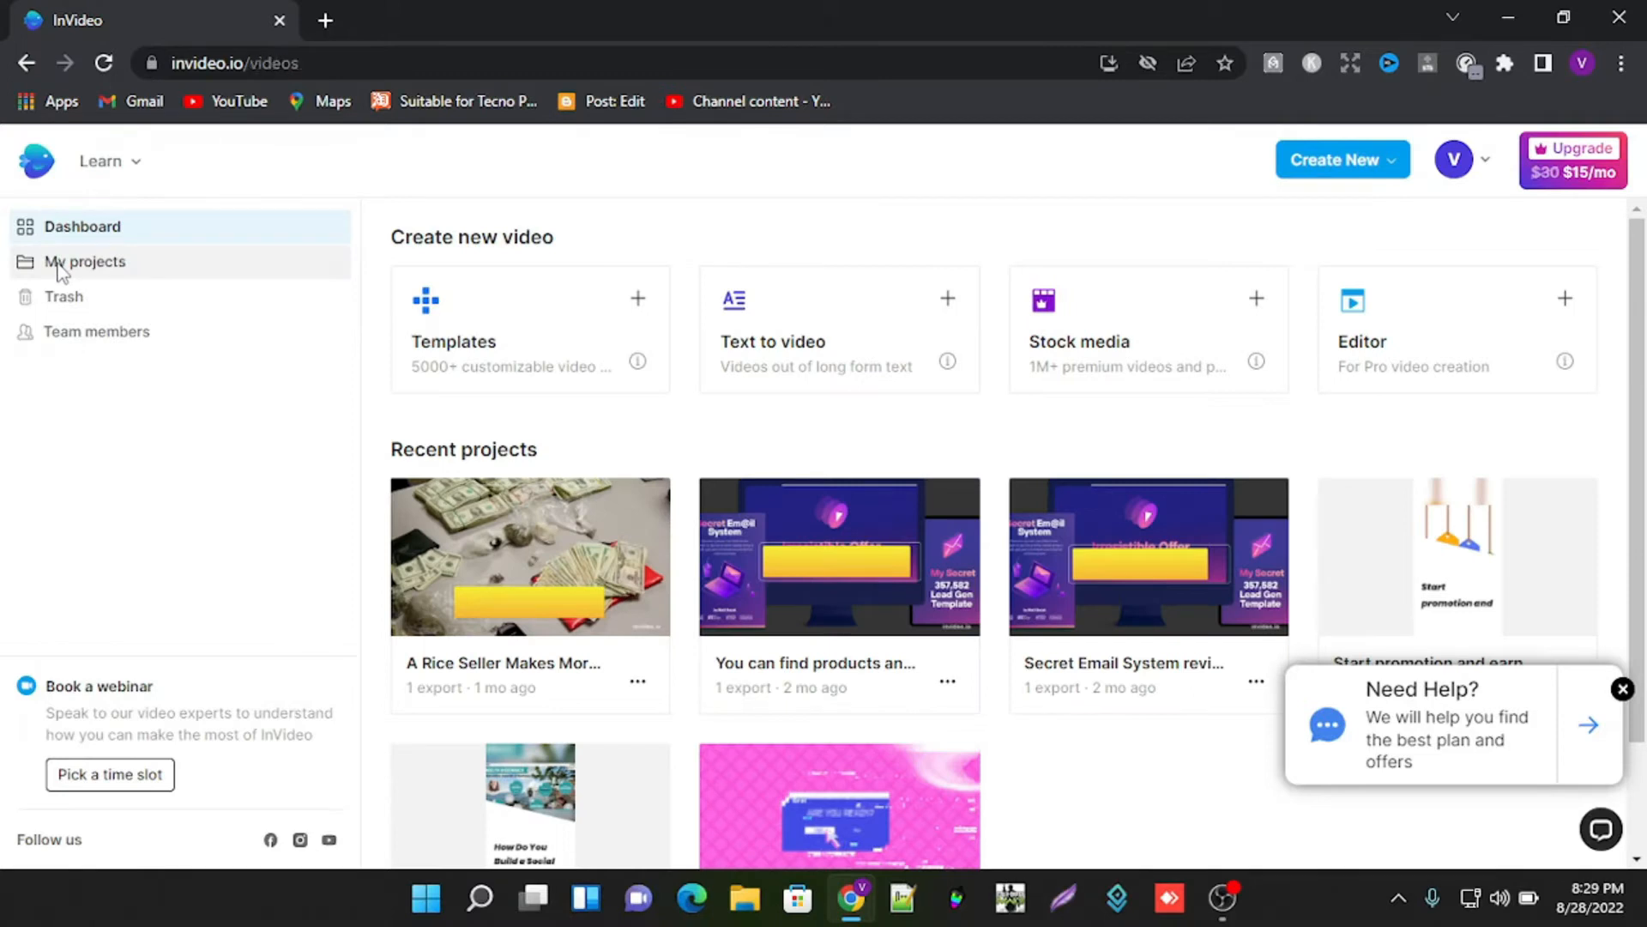
pyautogui.click(140, 274)
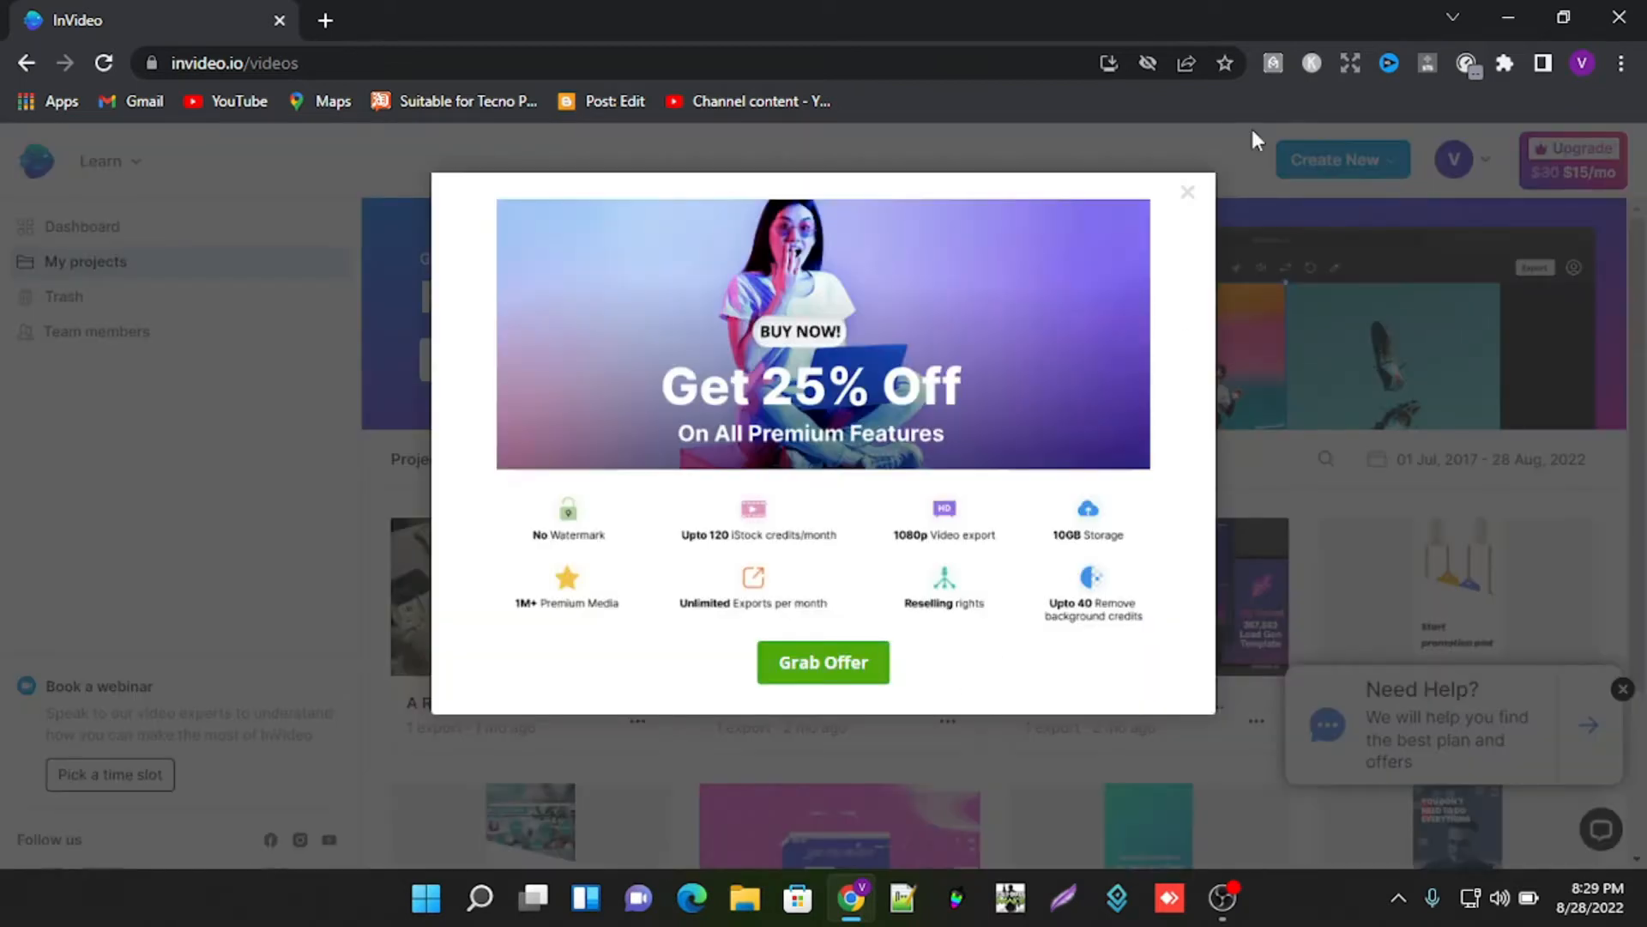
pyautogui.click(1187, 192)
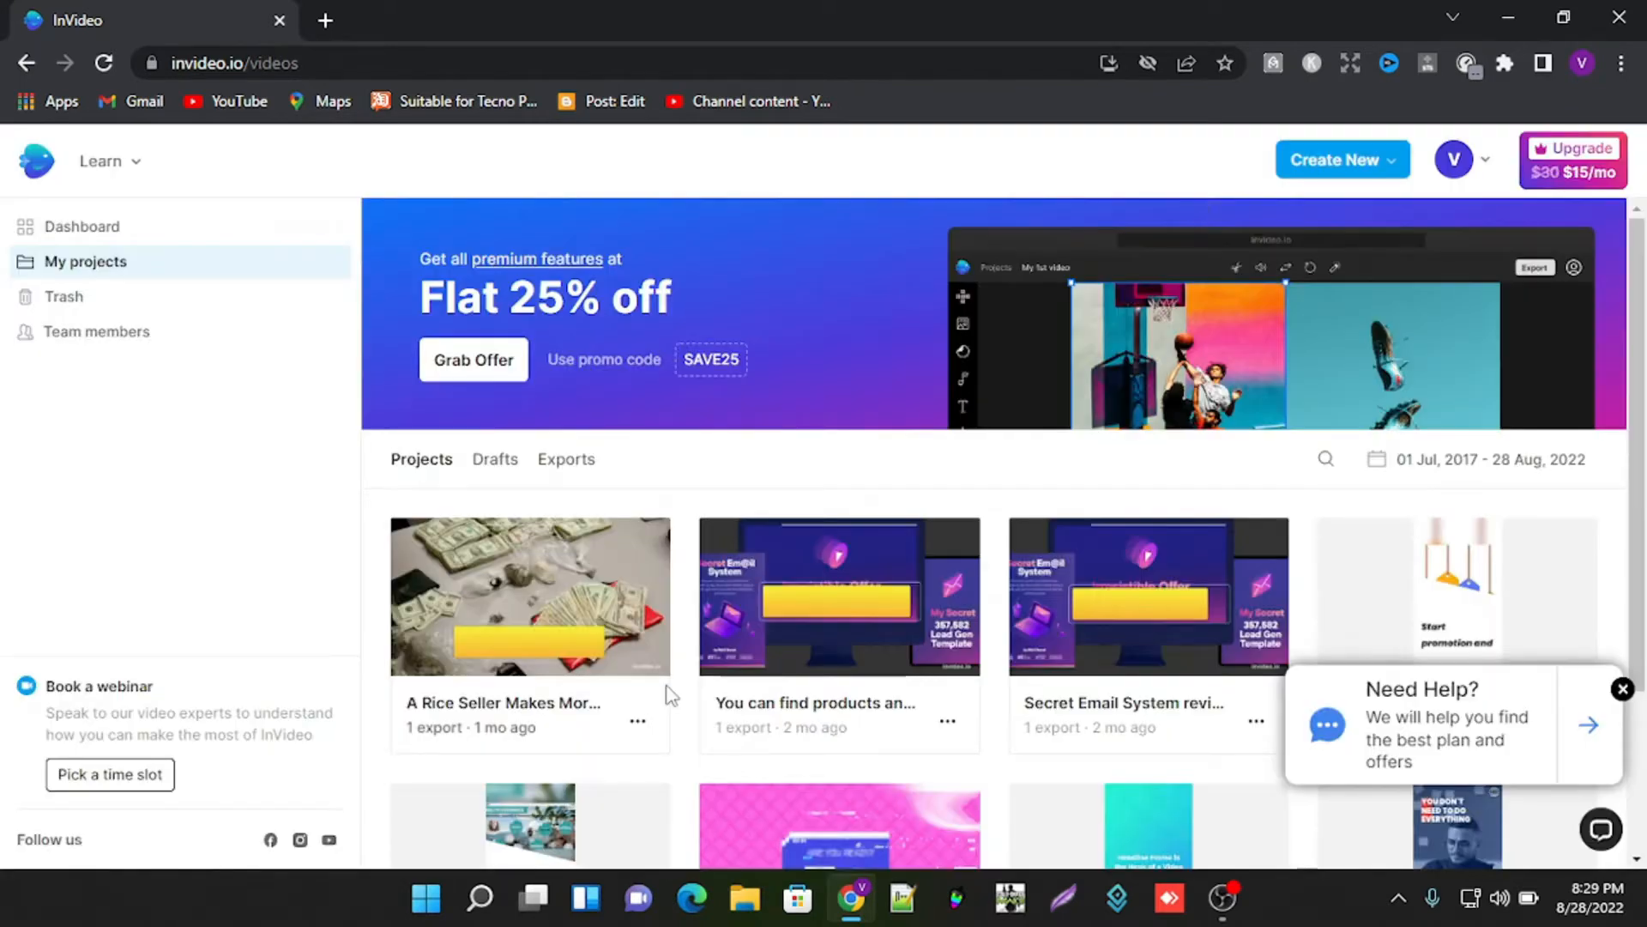
pyautogui.scroll(-2, 670, 695)
pyautogui.scroll(-1, 930, 535)
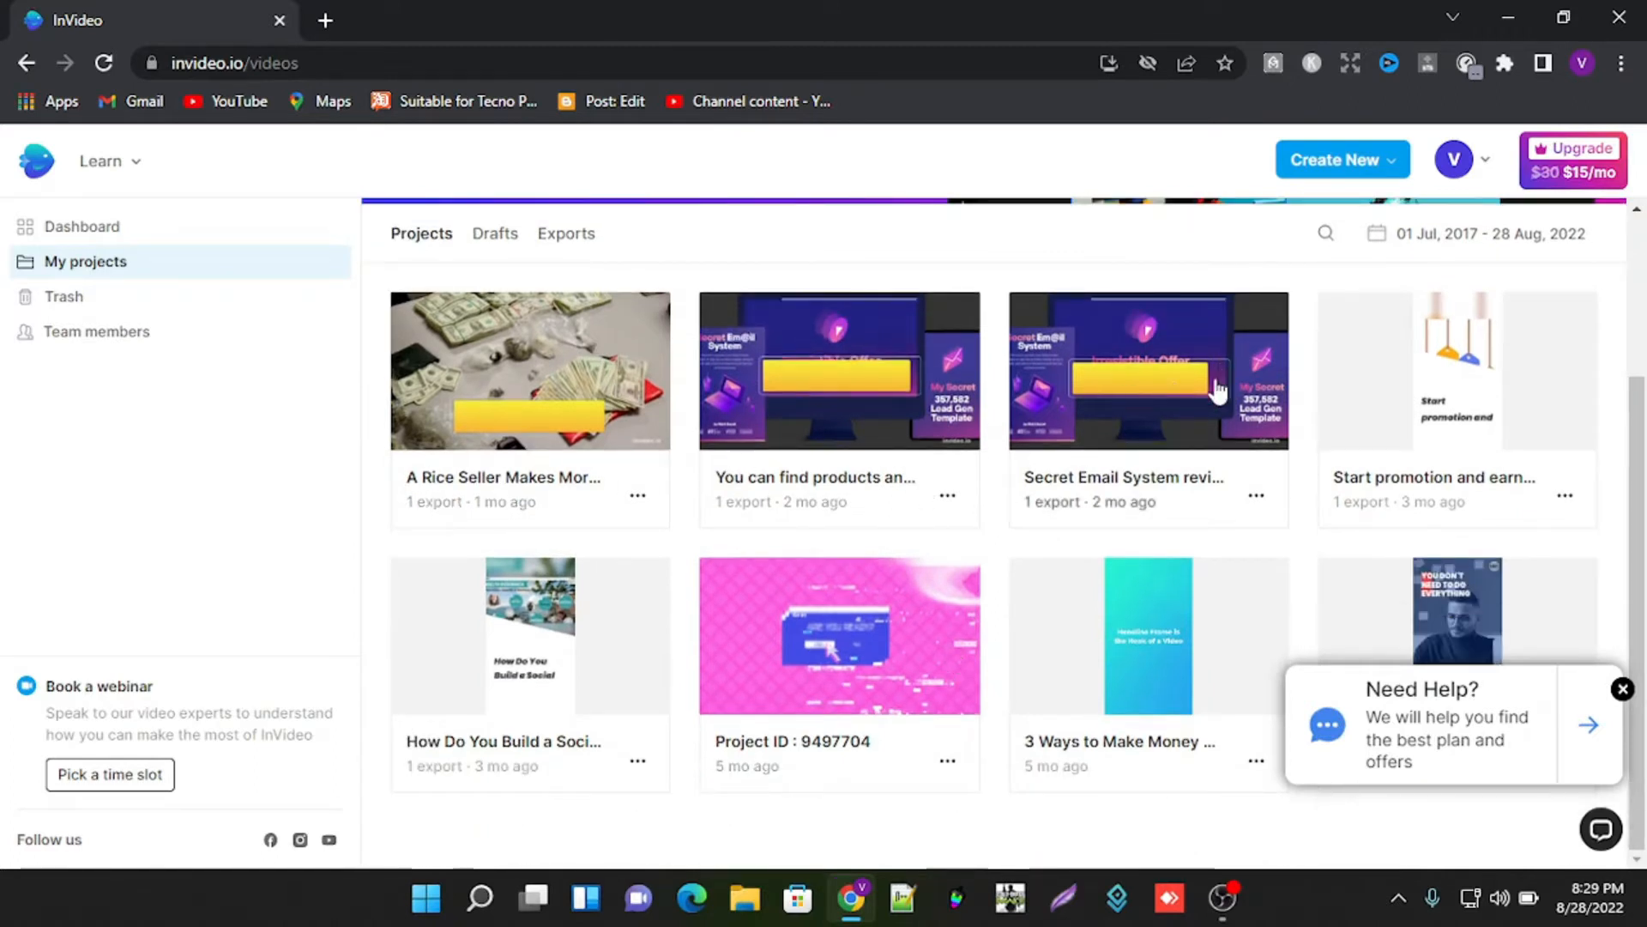
pyautogui.scroll(3, 58, 314)
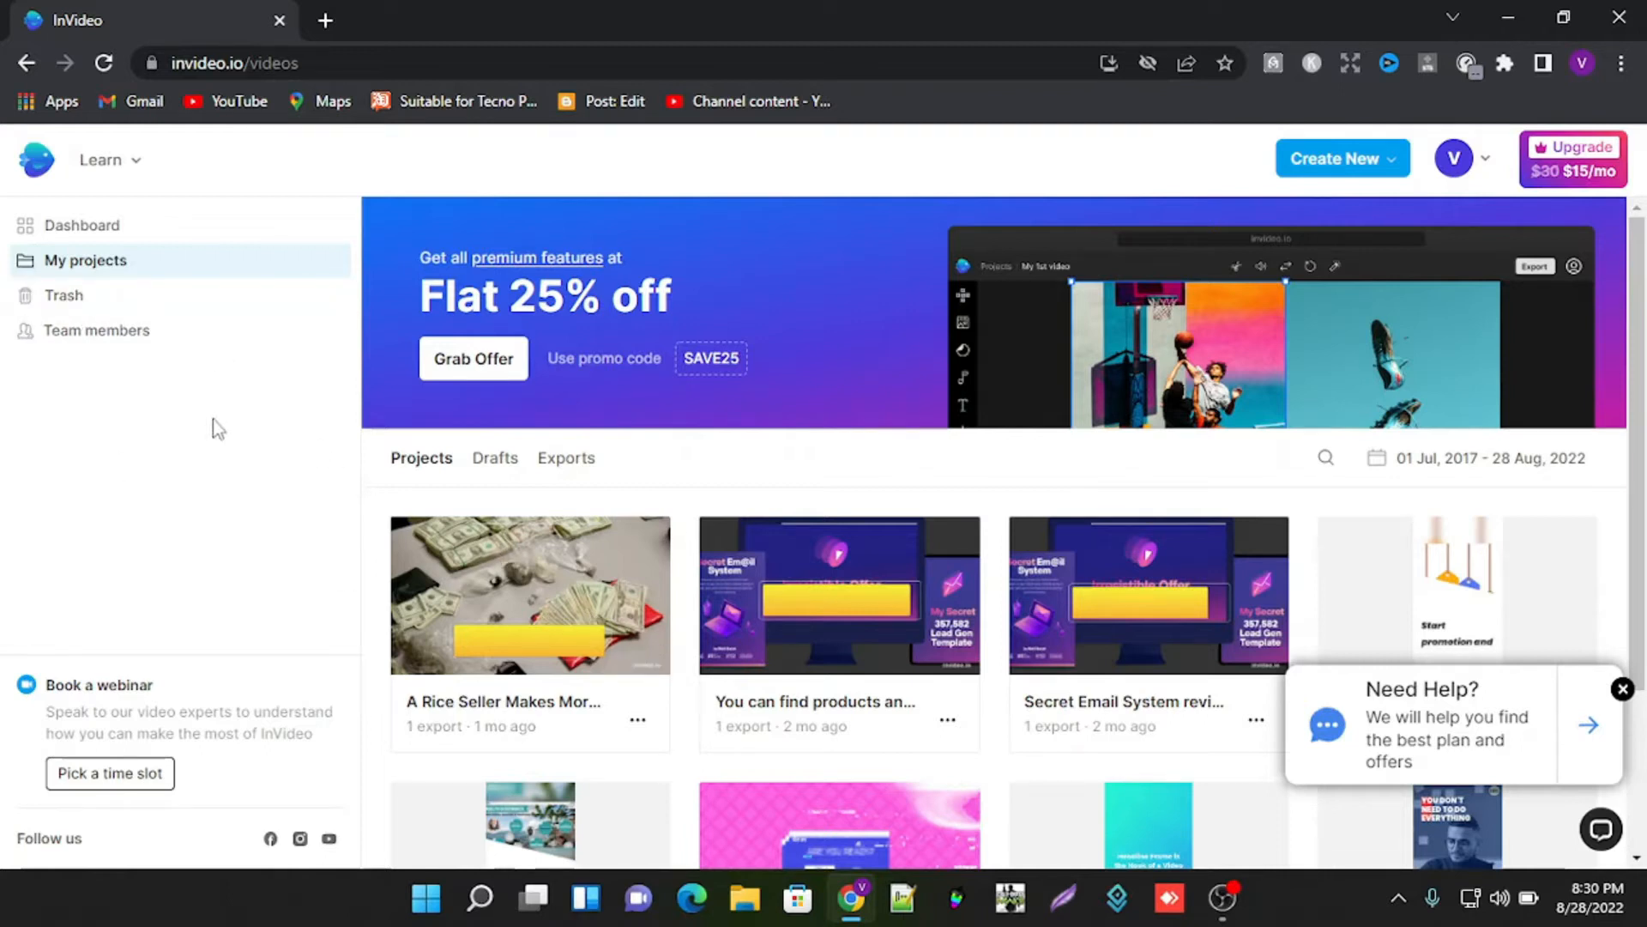
# Step: Open the Team members invitation form, review its team name and member fields, and close it without inviting anyone
pyautogui.click(115, 341)
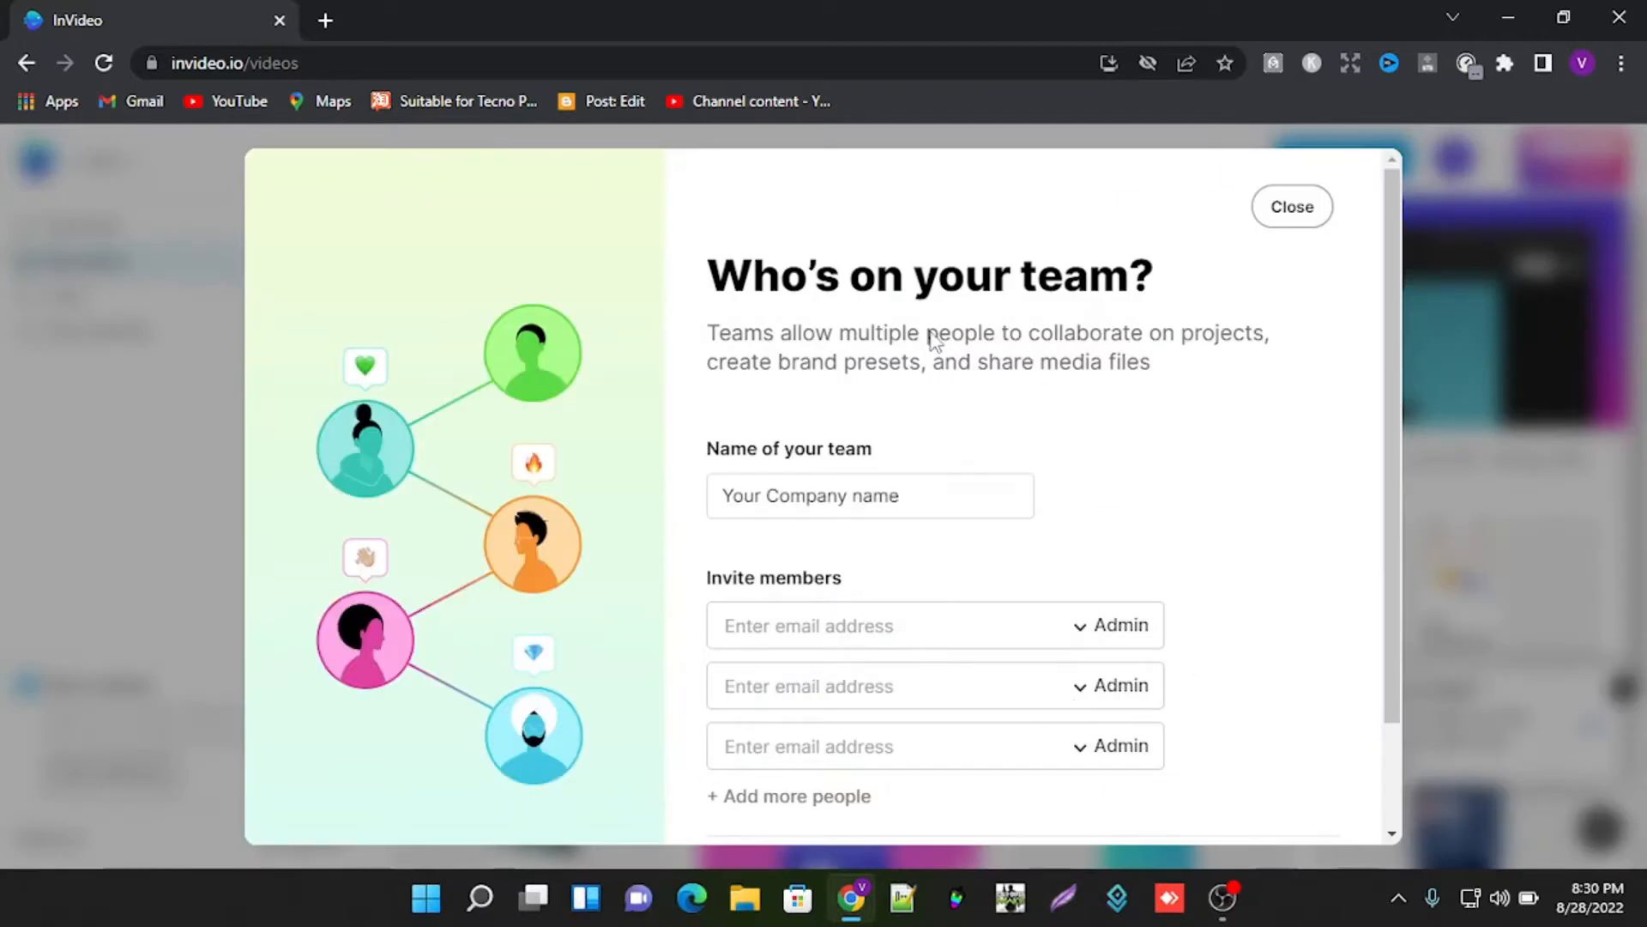
pyautogui.scroll(-2, 808, 598)
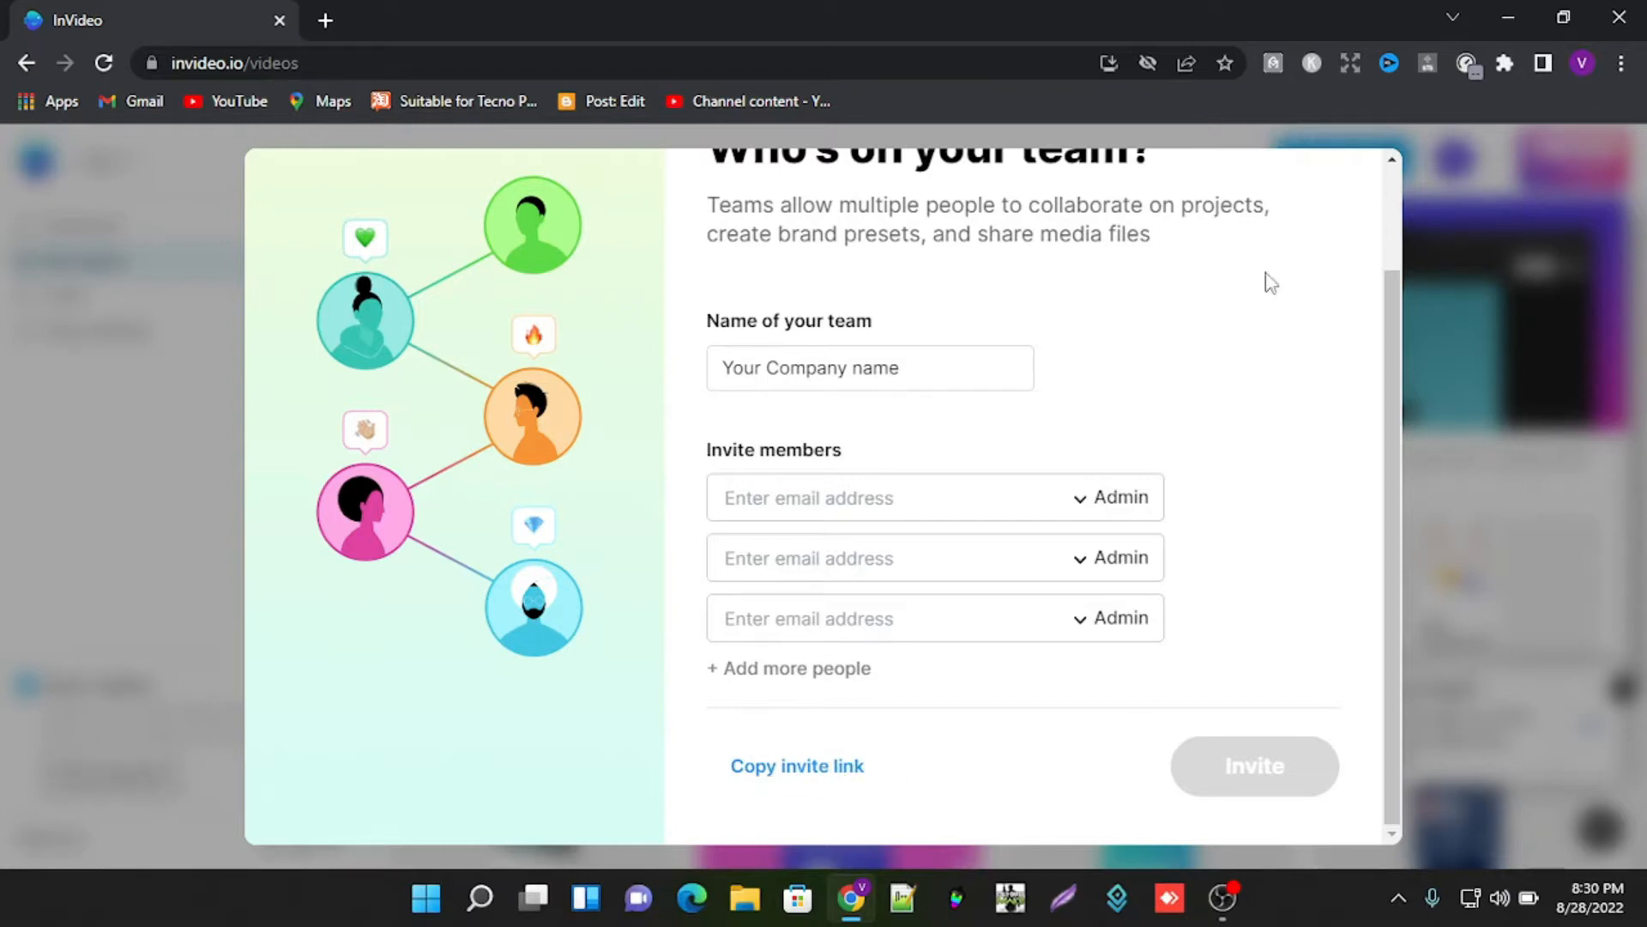
pyautogui.scroll(1, 1270, 282)
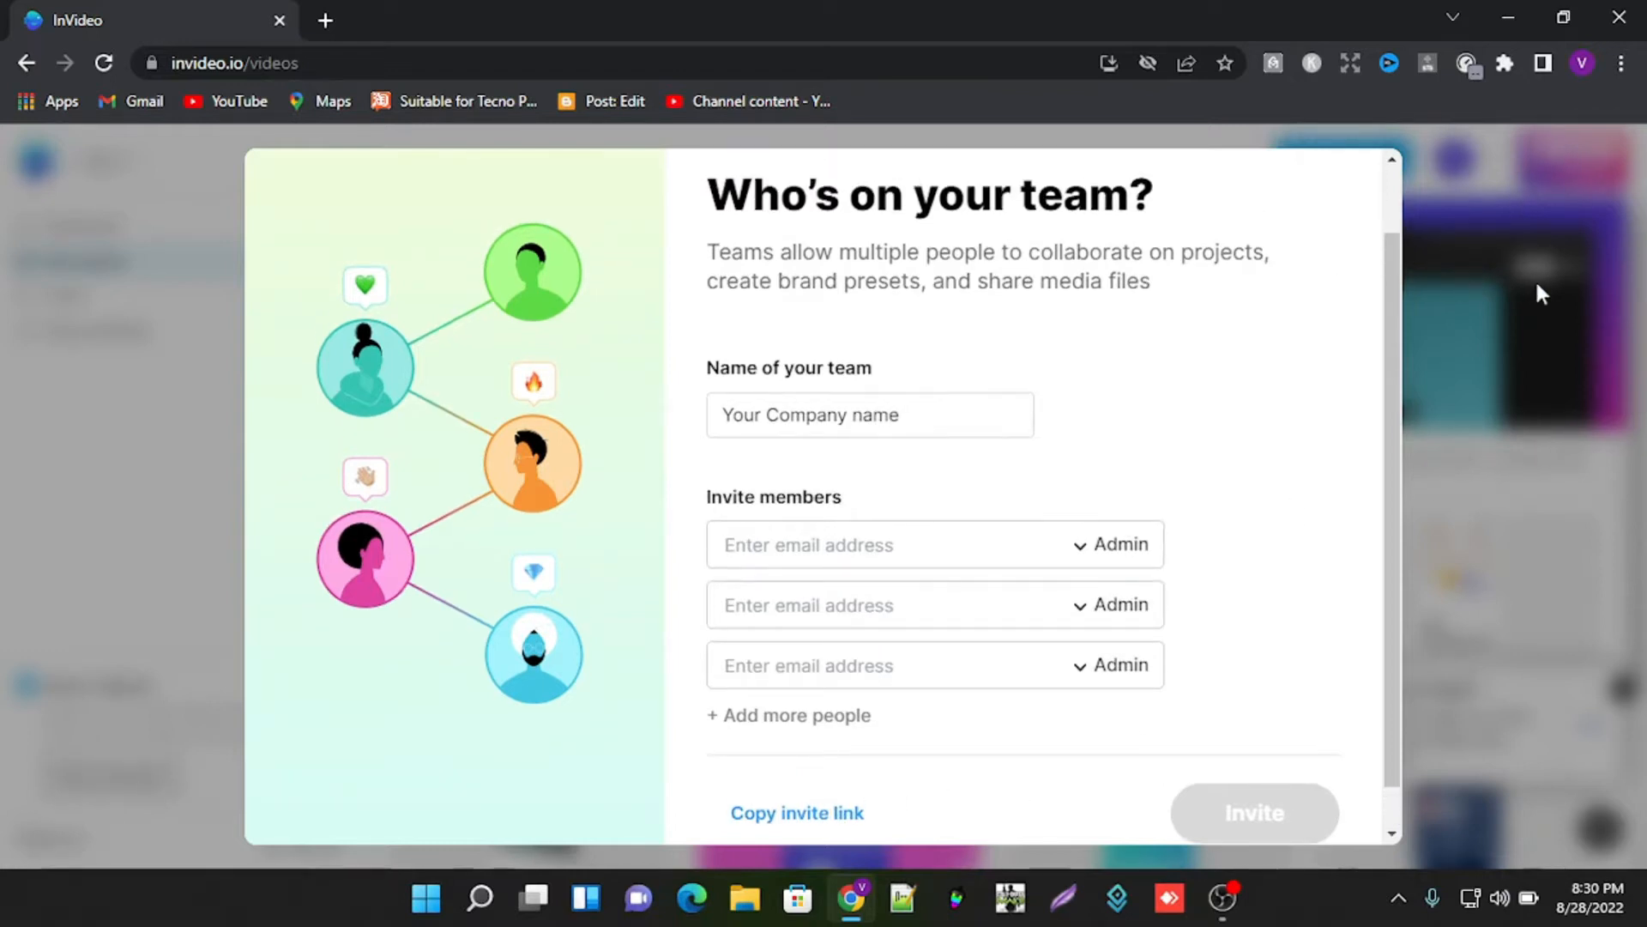
pyautogui.scroll(1, 191, 254)
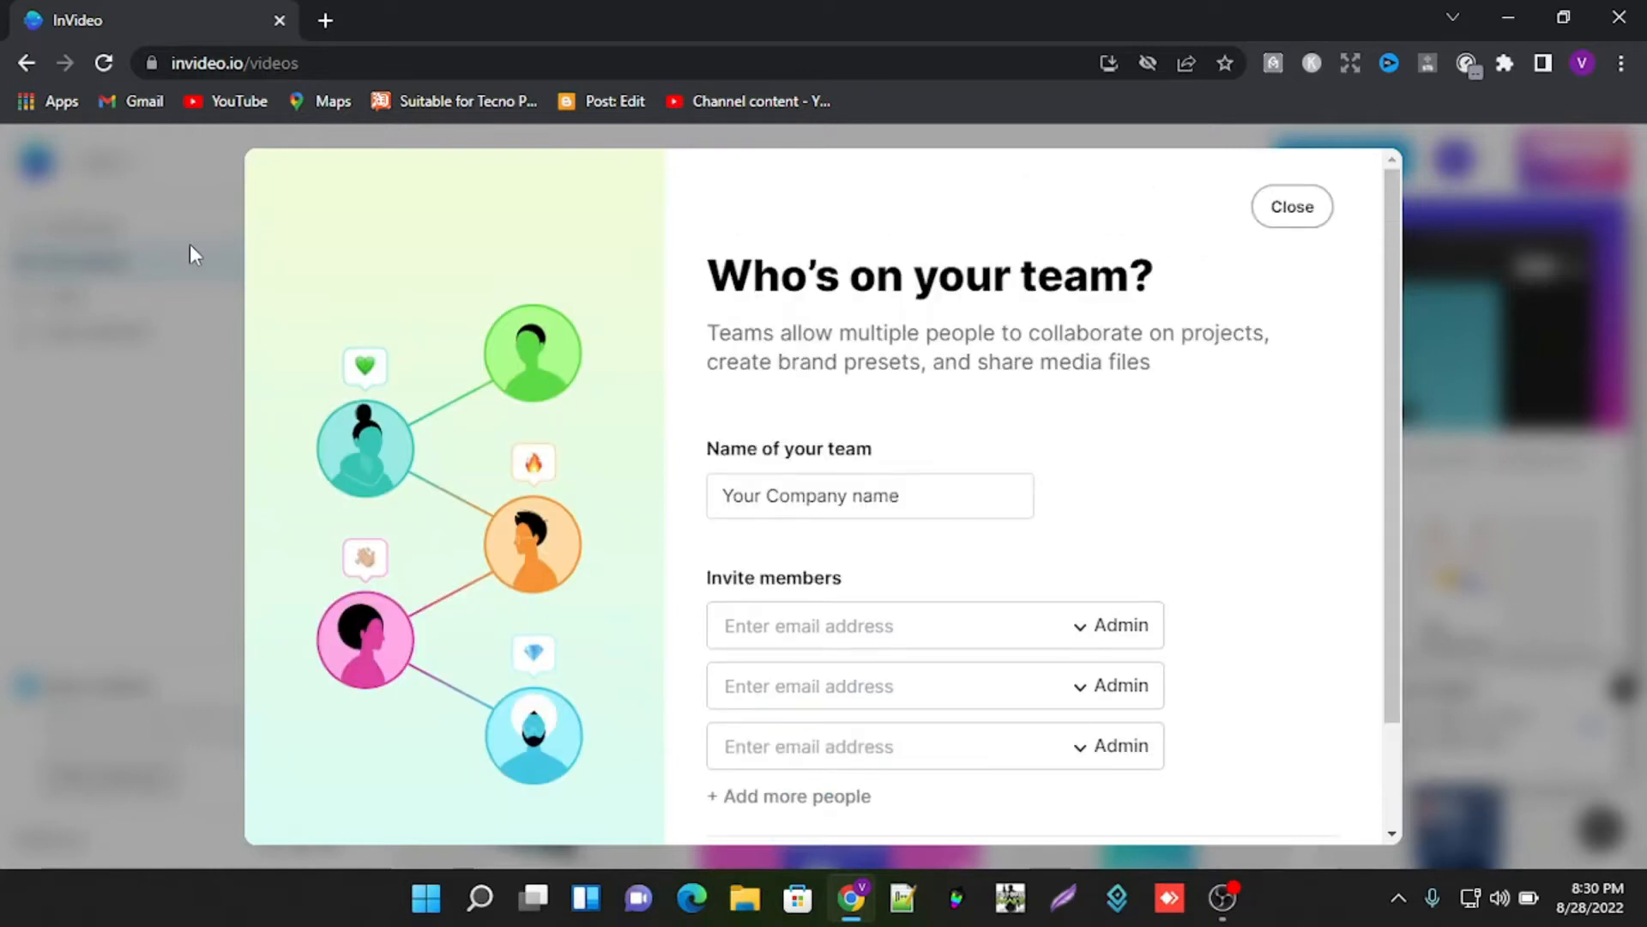
pyautogui.click(1293, 209)
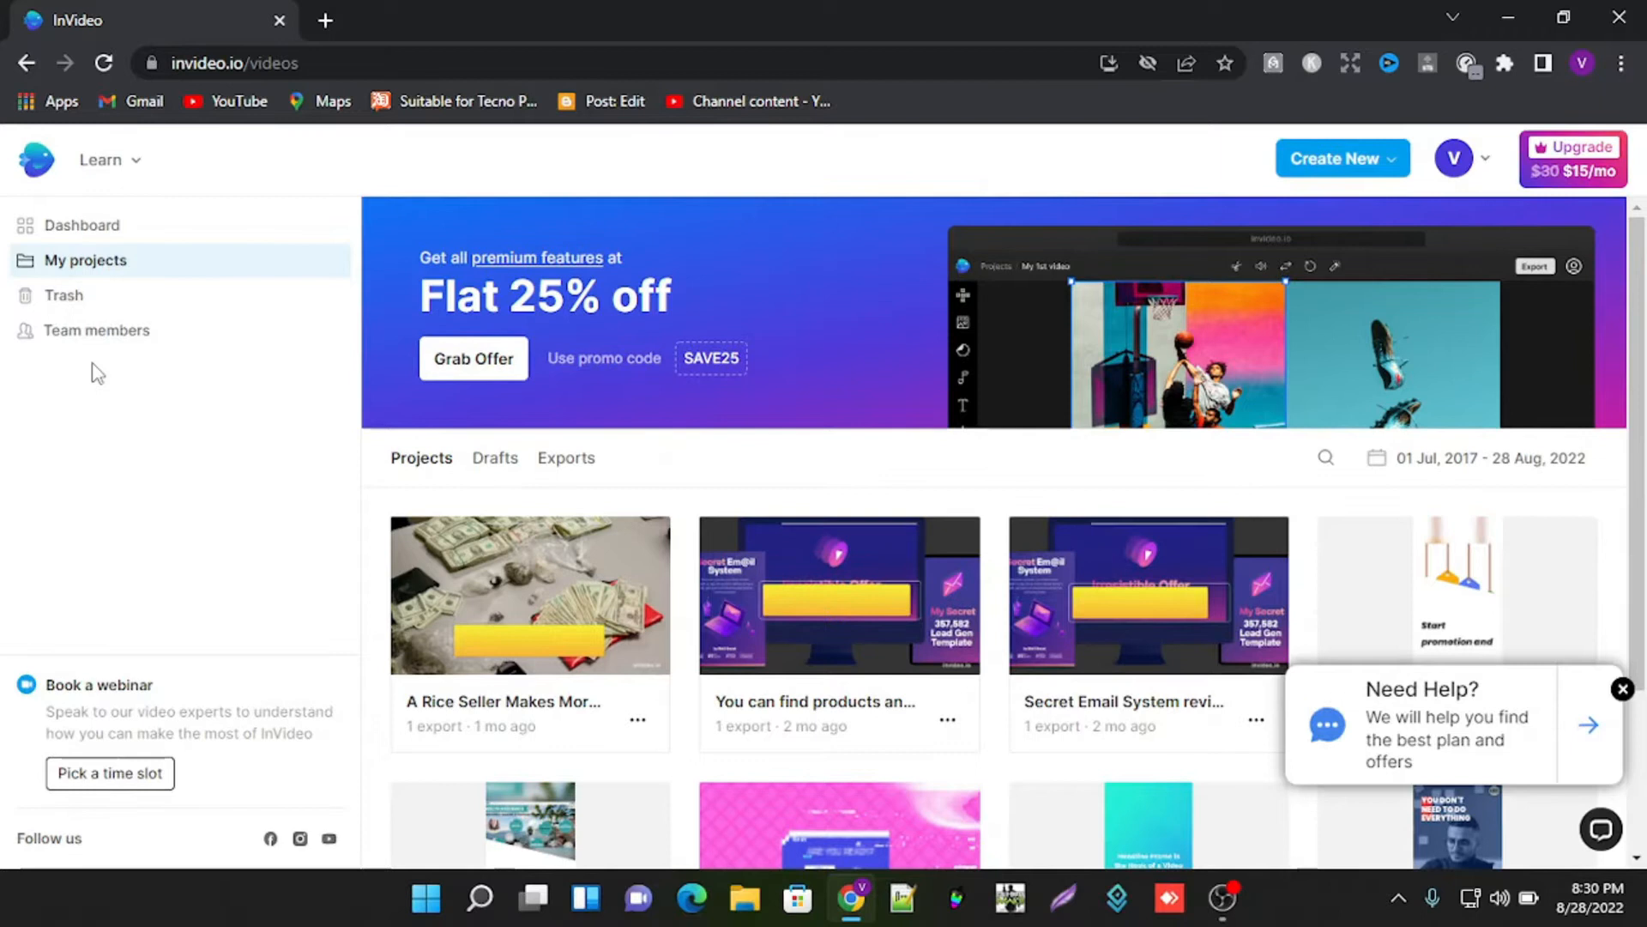
# Step: Return to the dashboard, open the Text to video workflow, and look through its suggested templates
pyautogui.click(36, 161)
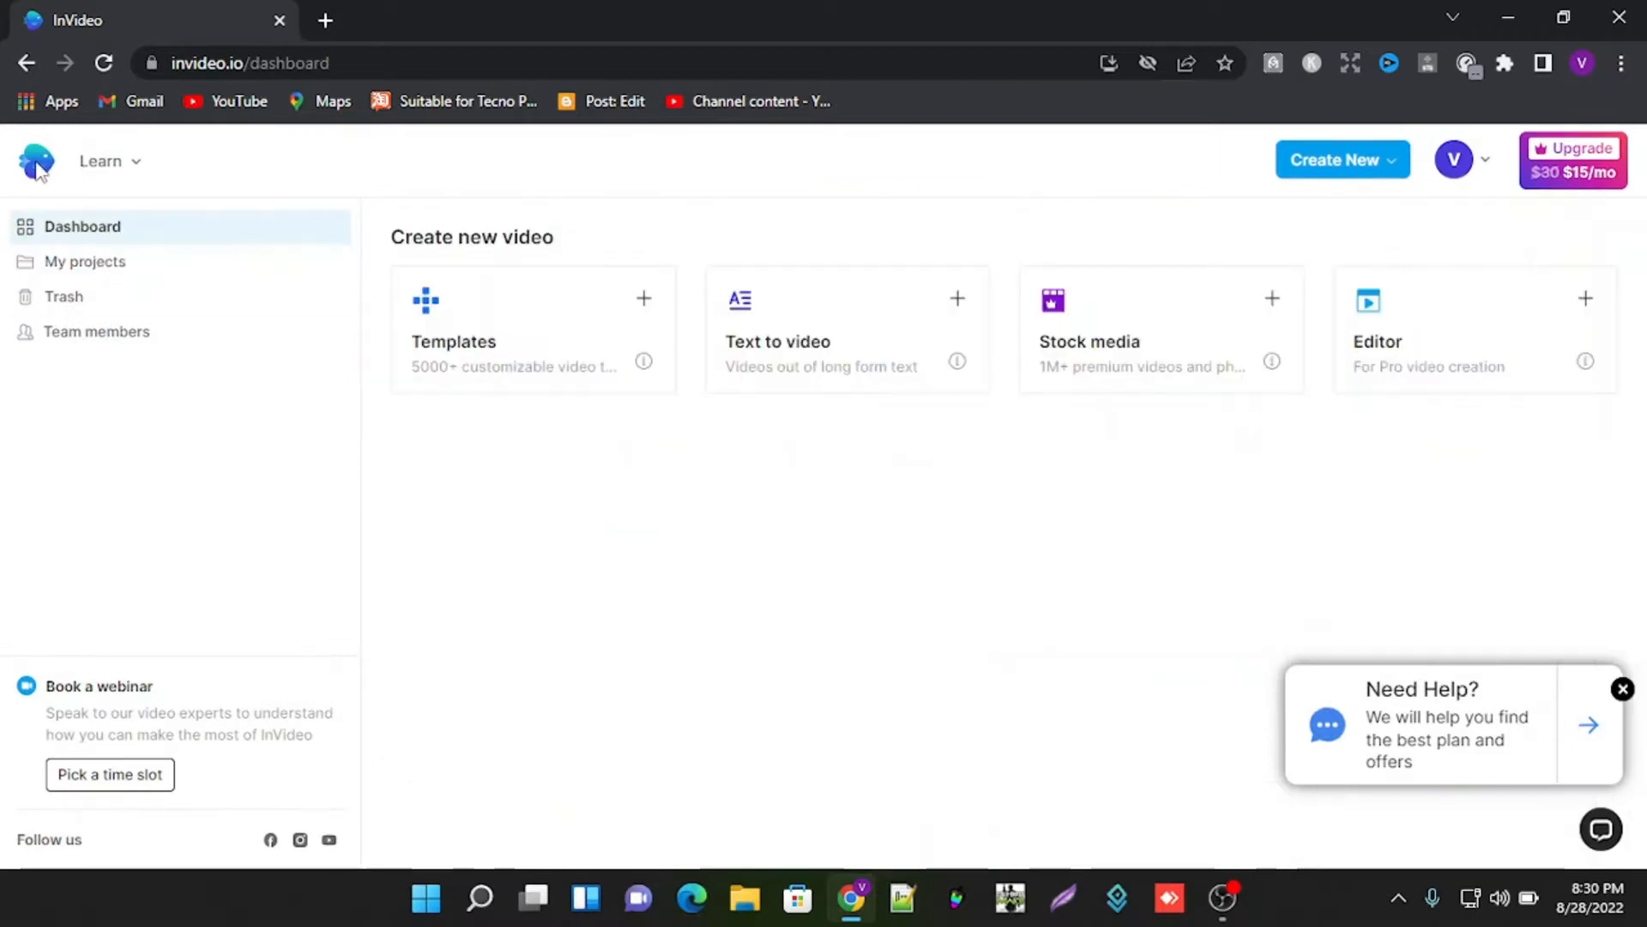
pyautogui.click(755, 336)
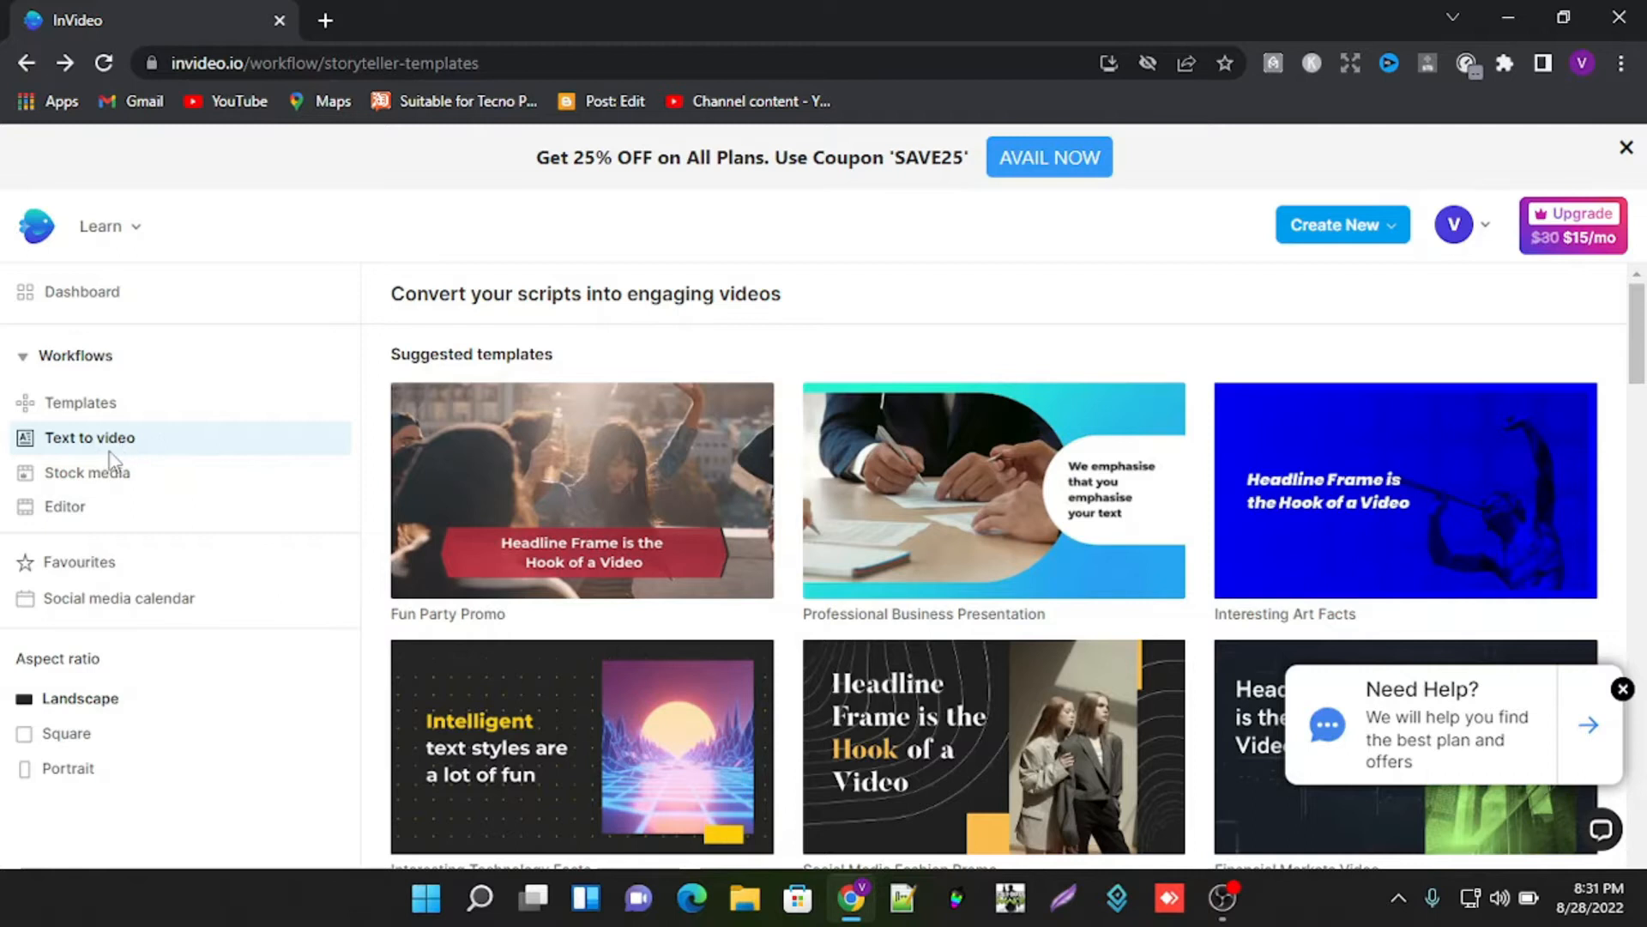
pyautogui.scroll(-5, 927, 655)
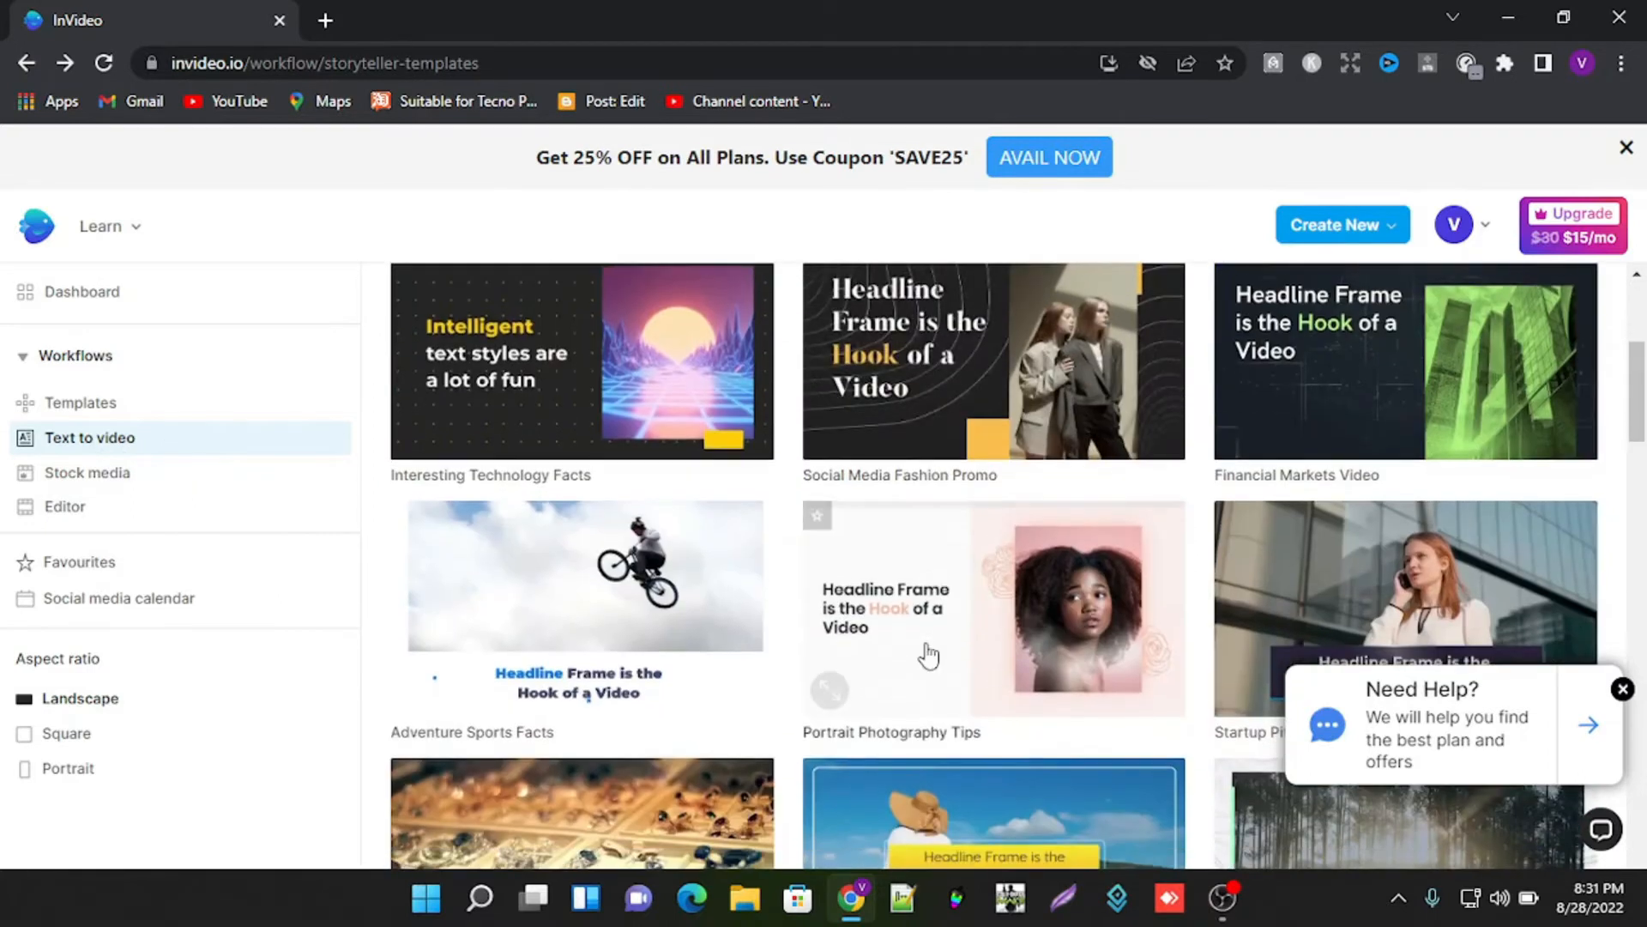
pyautogui.scroll(-6, 926, 654)
pyautogui.scroll(6, 931, 652)
pyautogui.scroll(-6, 938, 639)
pyautogui.scroll(-5, 942, 642)
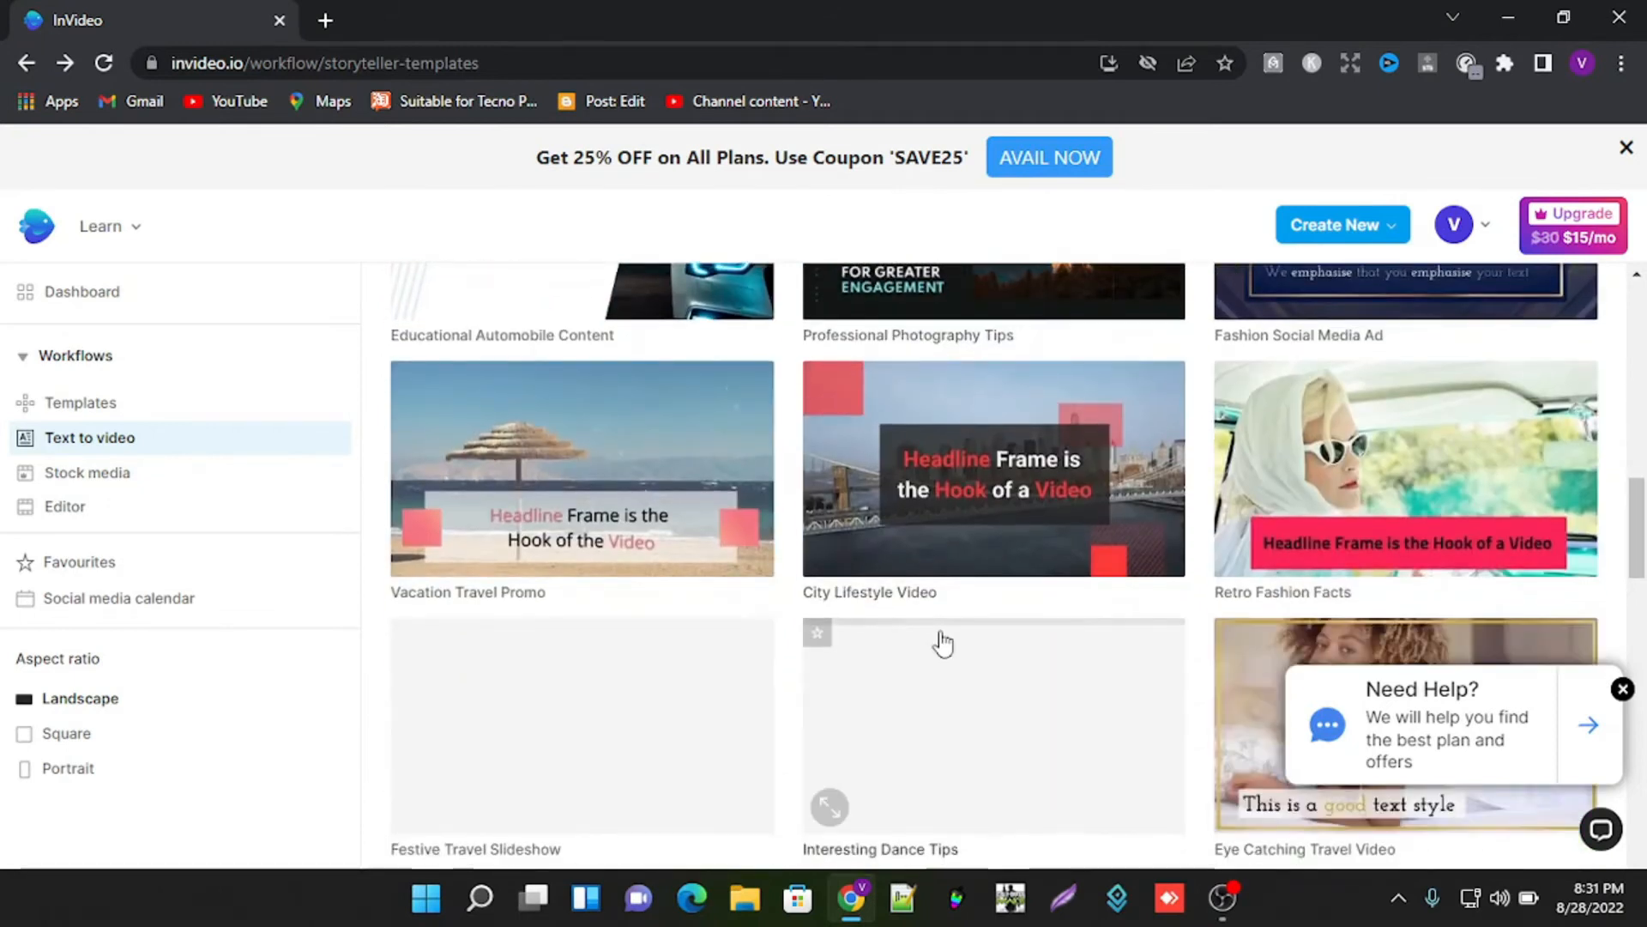
pyautogui.scroll(-4, 942, 642)
pyautogui.scroll(1, 942, 642)
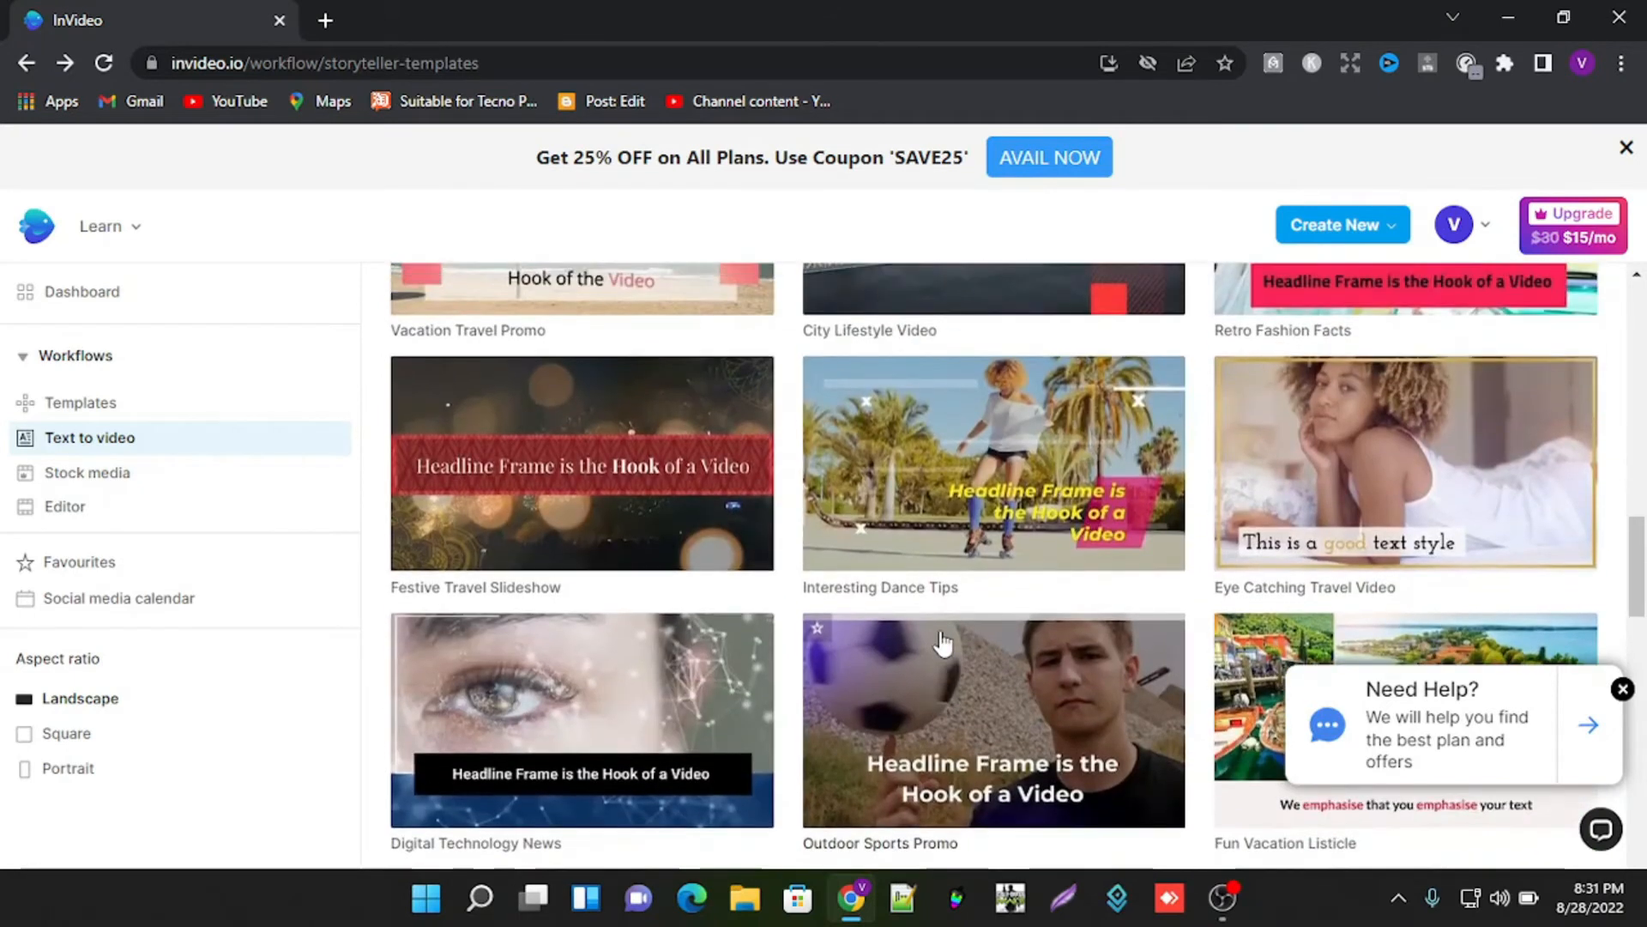
pyautogui.scroll(-3, 942, 642)
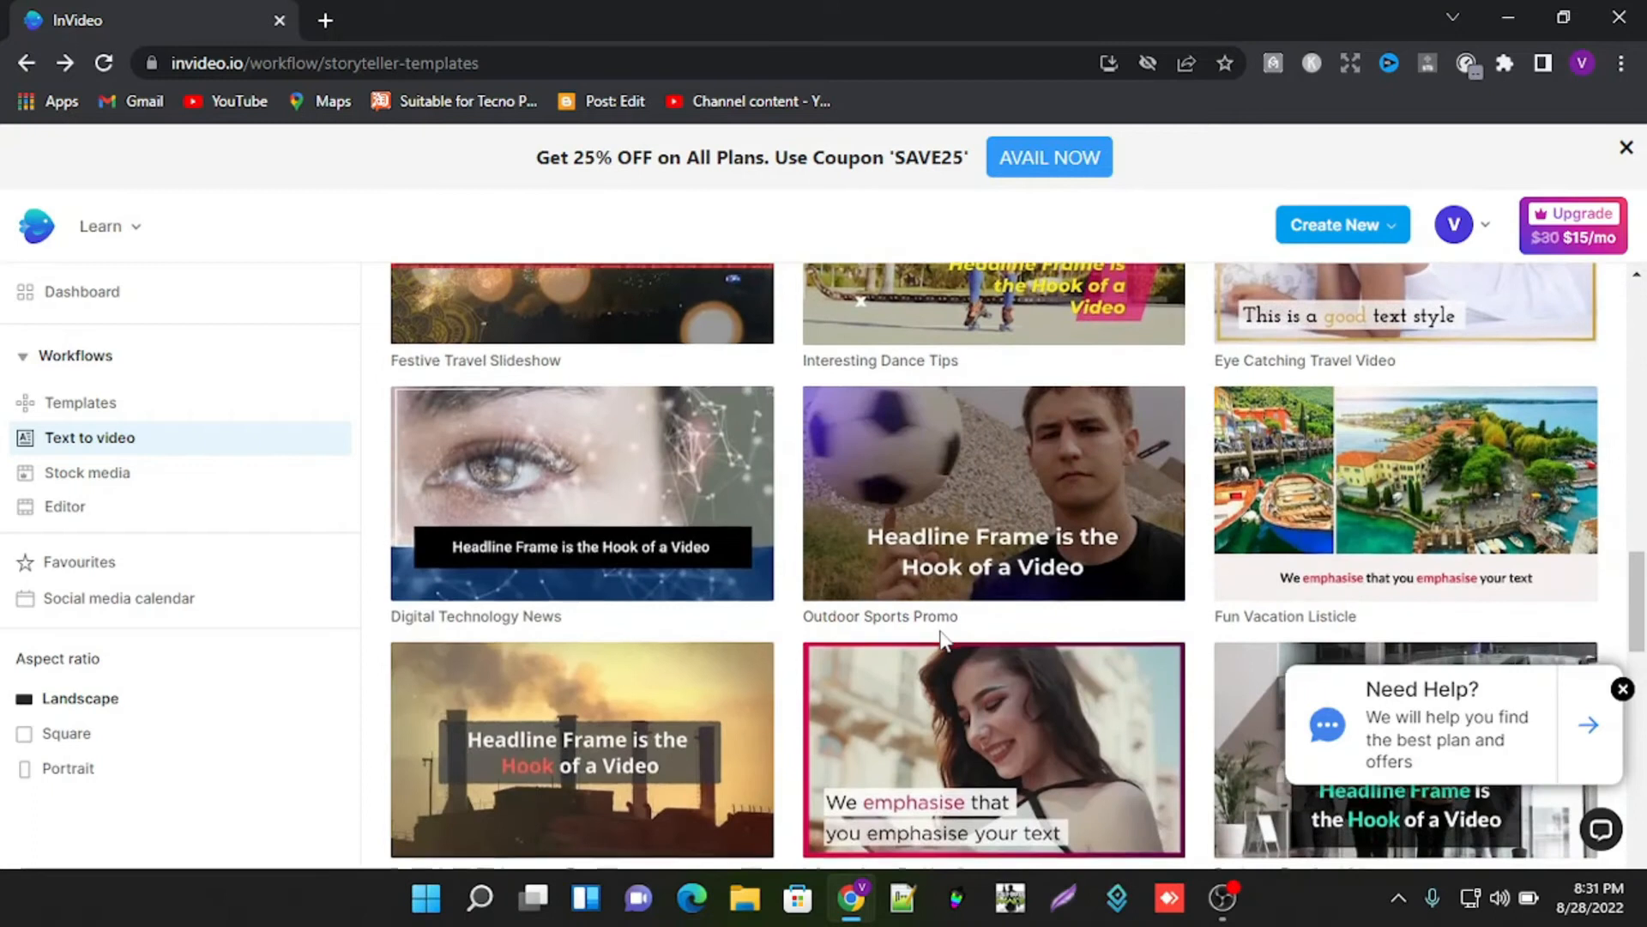
pyautogui.scroll(-3, 942, 639)
pyautogui.scroll(-3, 942, 642)
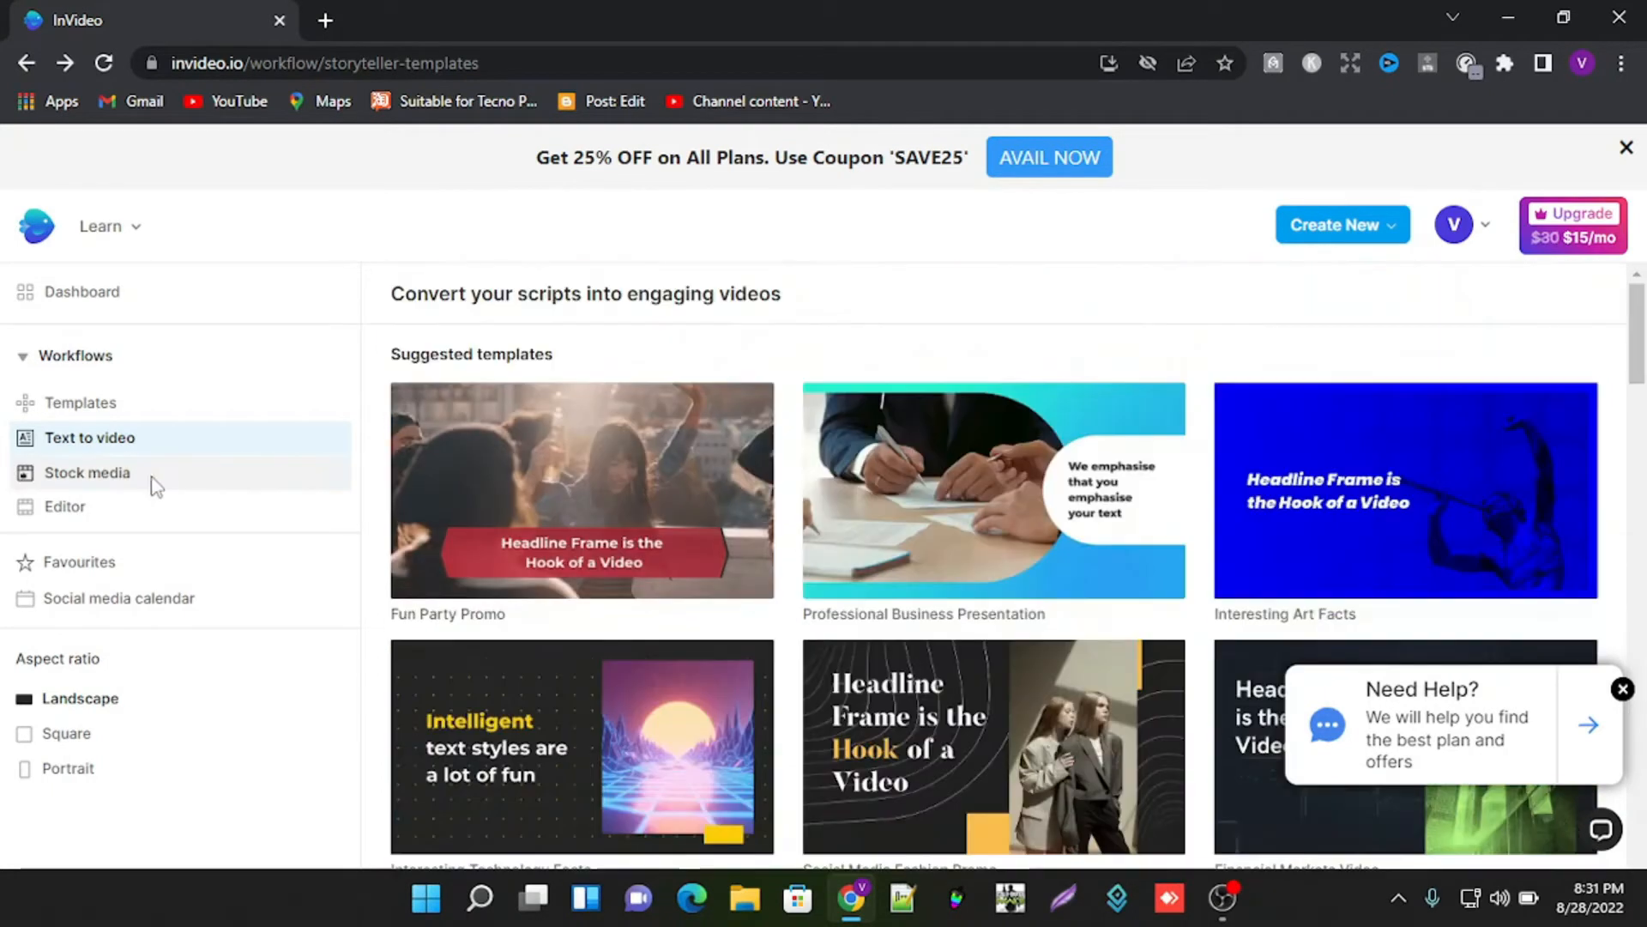
# Step: Open the Stock media workflow and look through its suggested stock images and videos
pyautogui.click(126, 473)
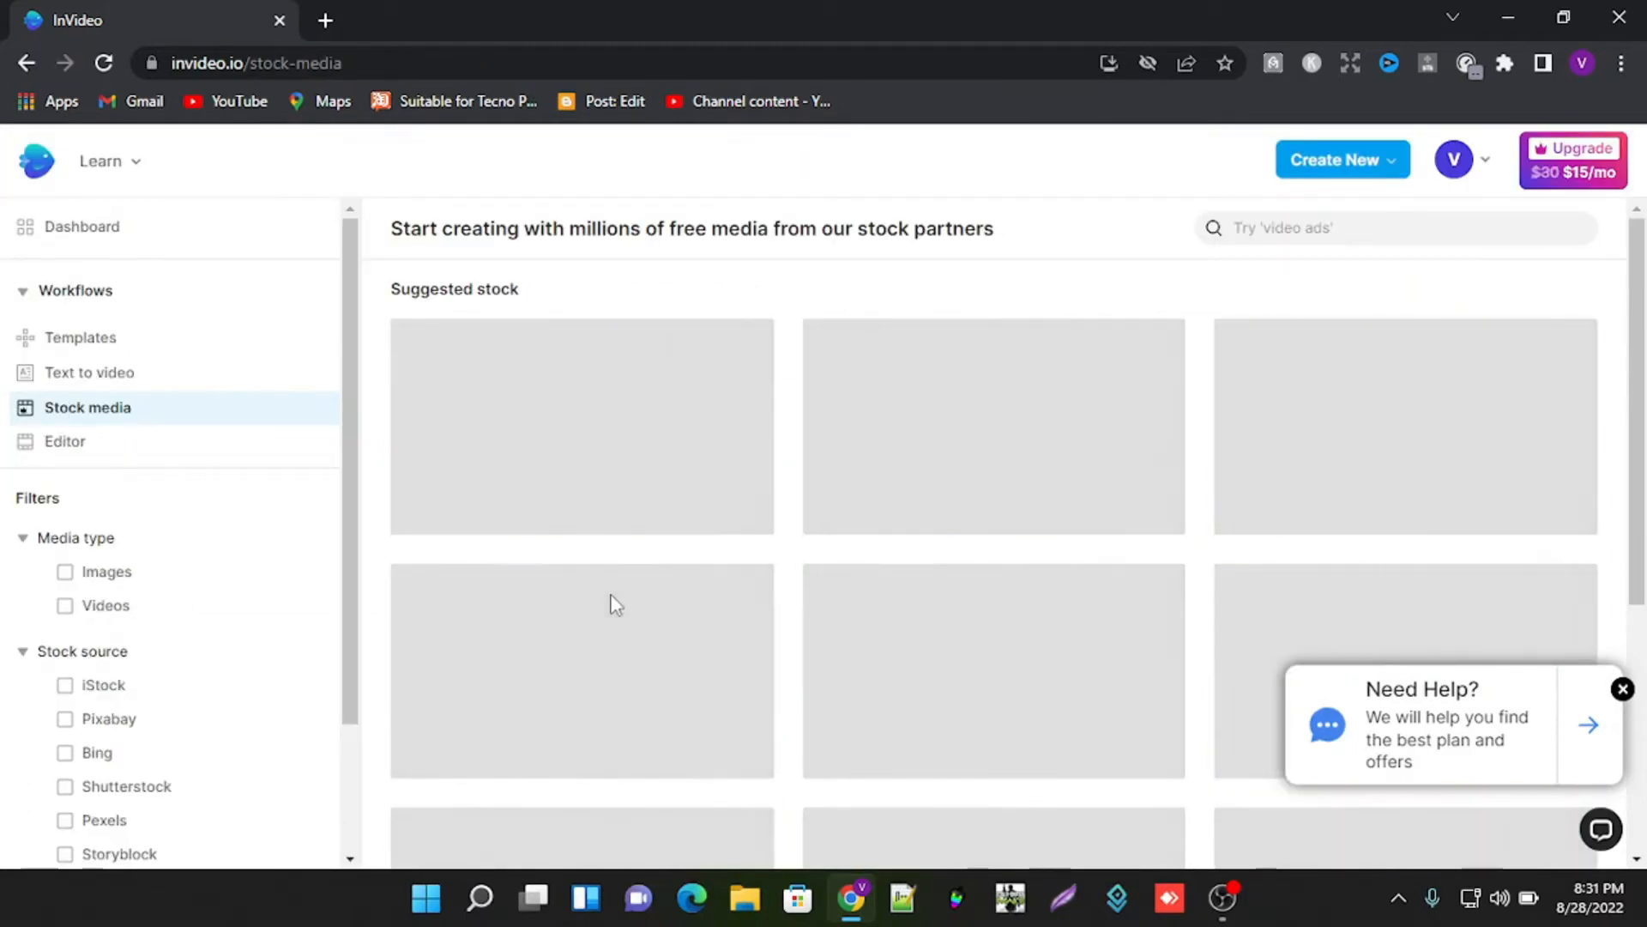
pyautogui.scroll(-3, 611, 605)
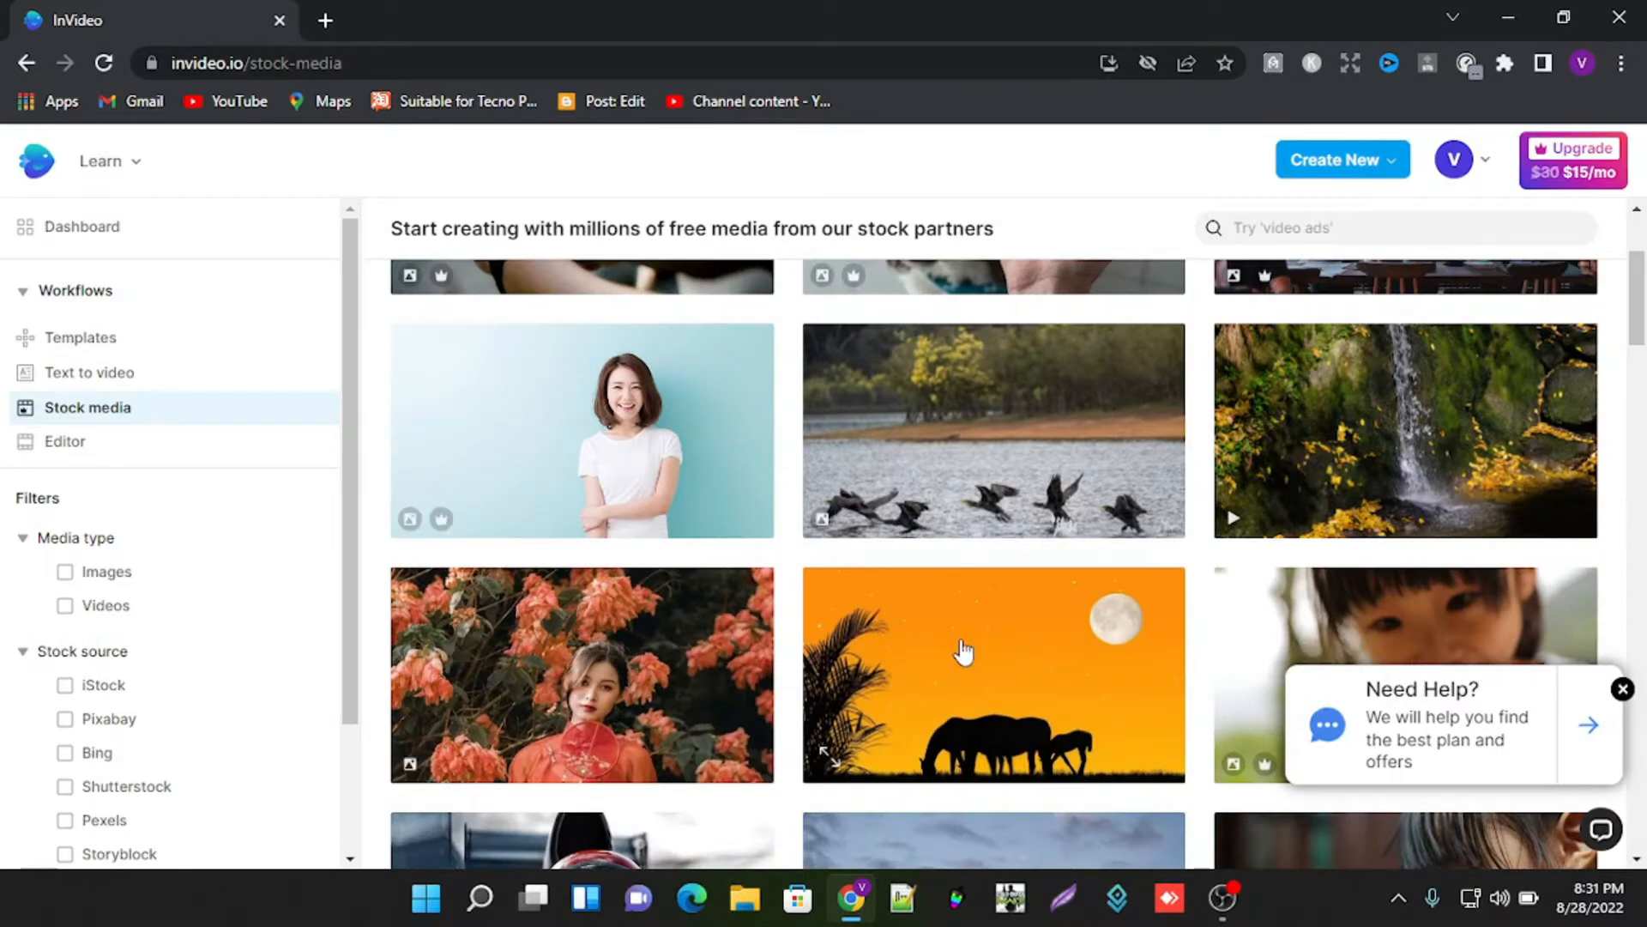
pyautogui.scroll(-2, 965, 652)
pyautogui.scroll(-2, 781, 649)
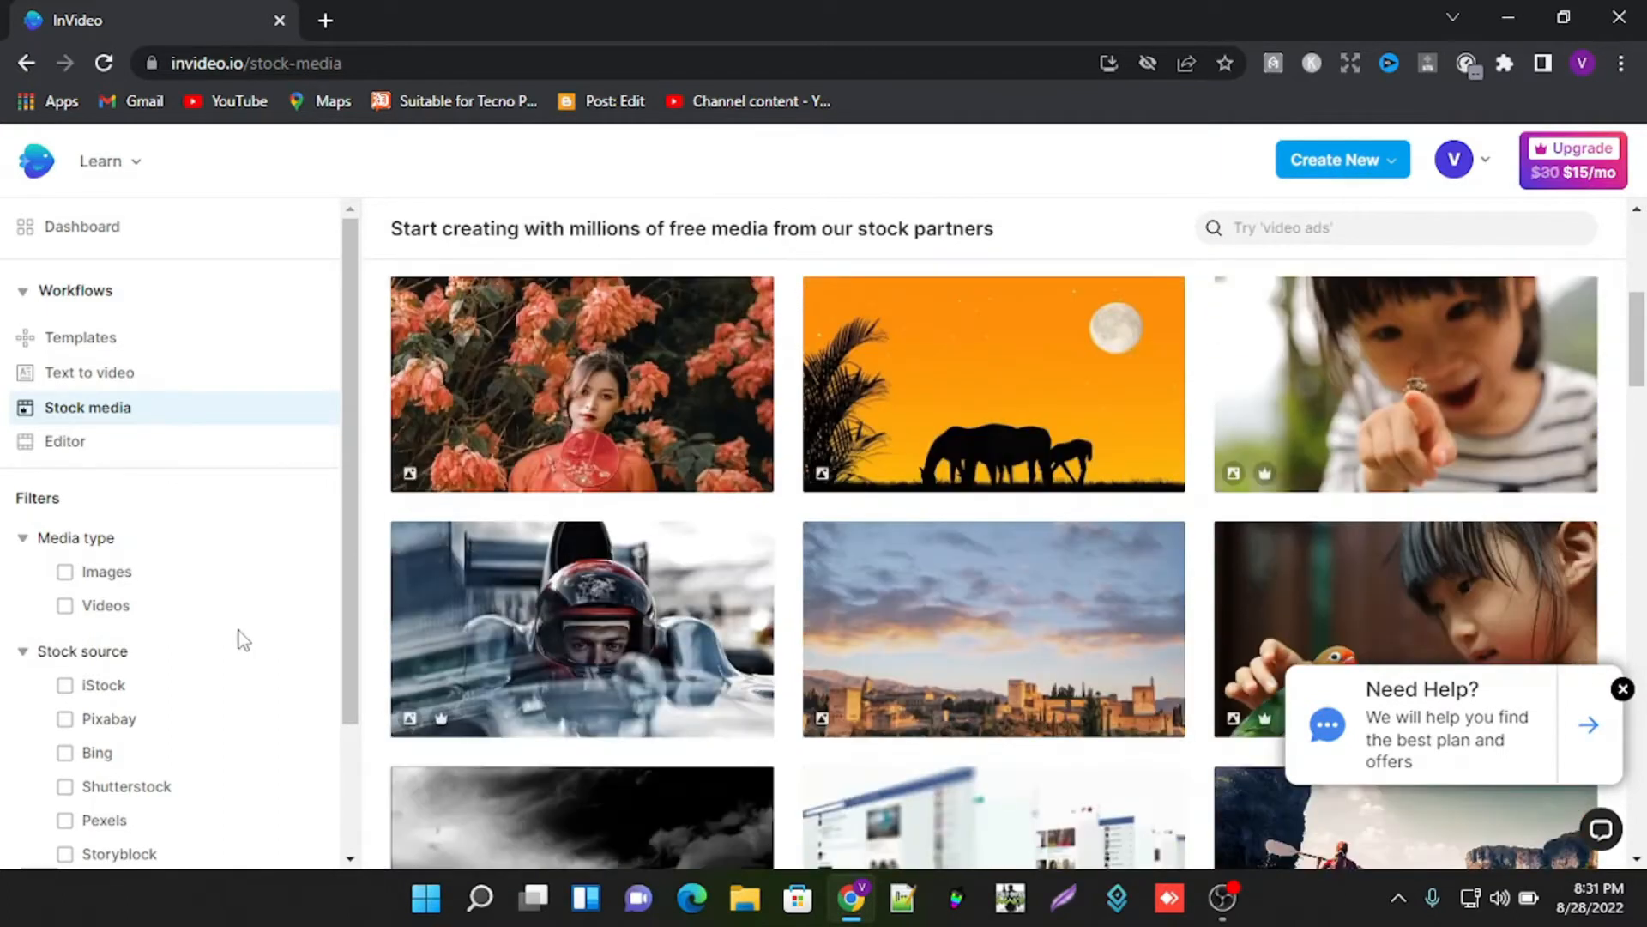
# Step: Filter the stock media to Images and look through the suggested stock
pyautogui.click(67, 573)
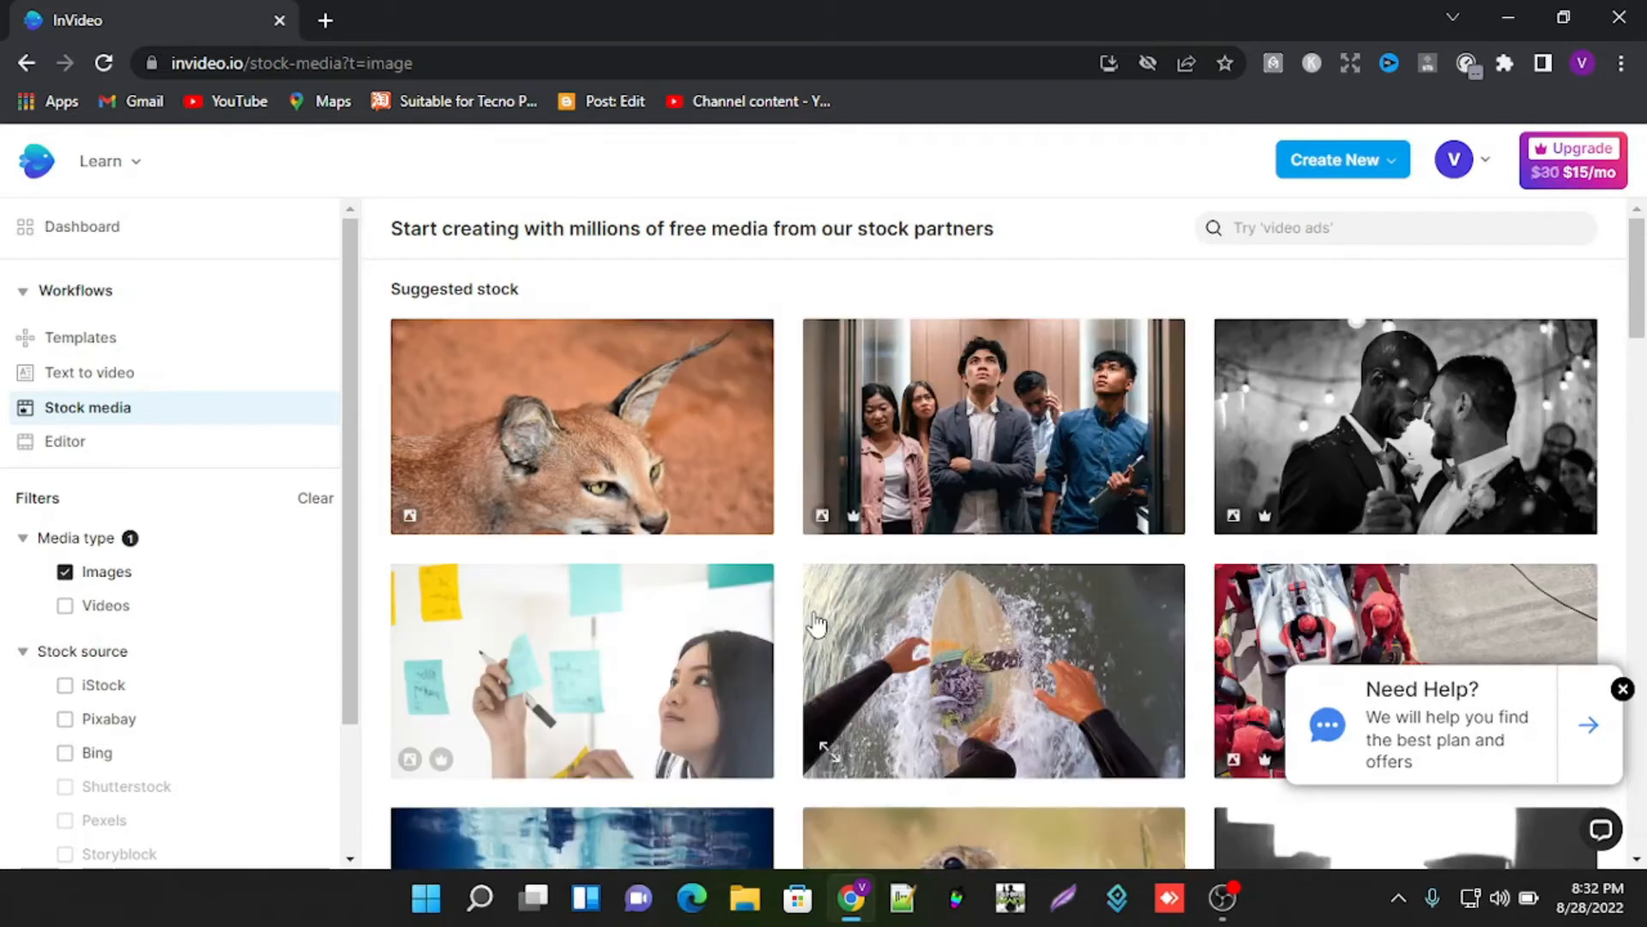
pyautogui.scroll(-2, 815, 612)
pyautogui.scroll(-2, 813, 610)
pyautogui.scroll(4, 813, 611)
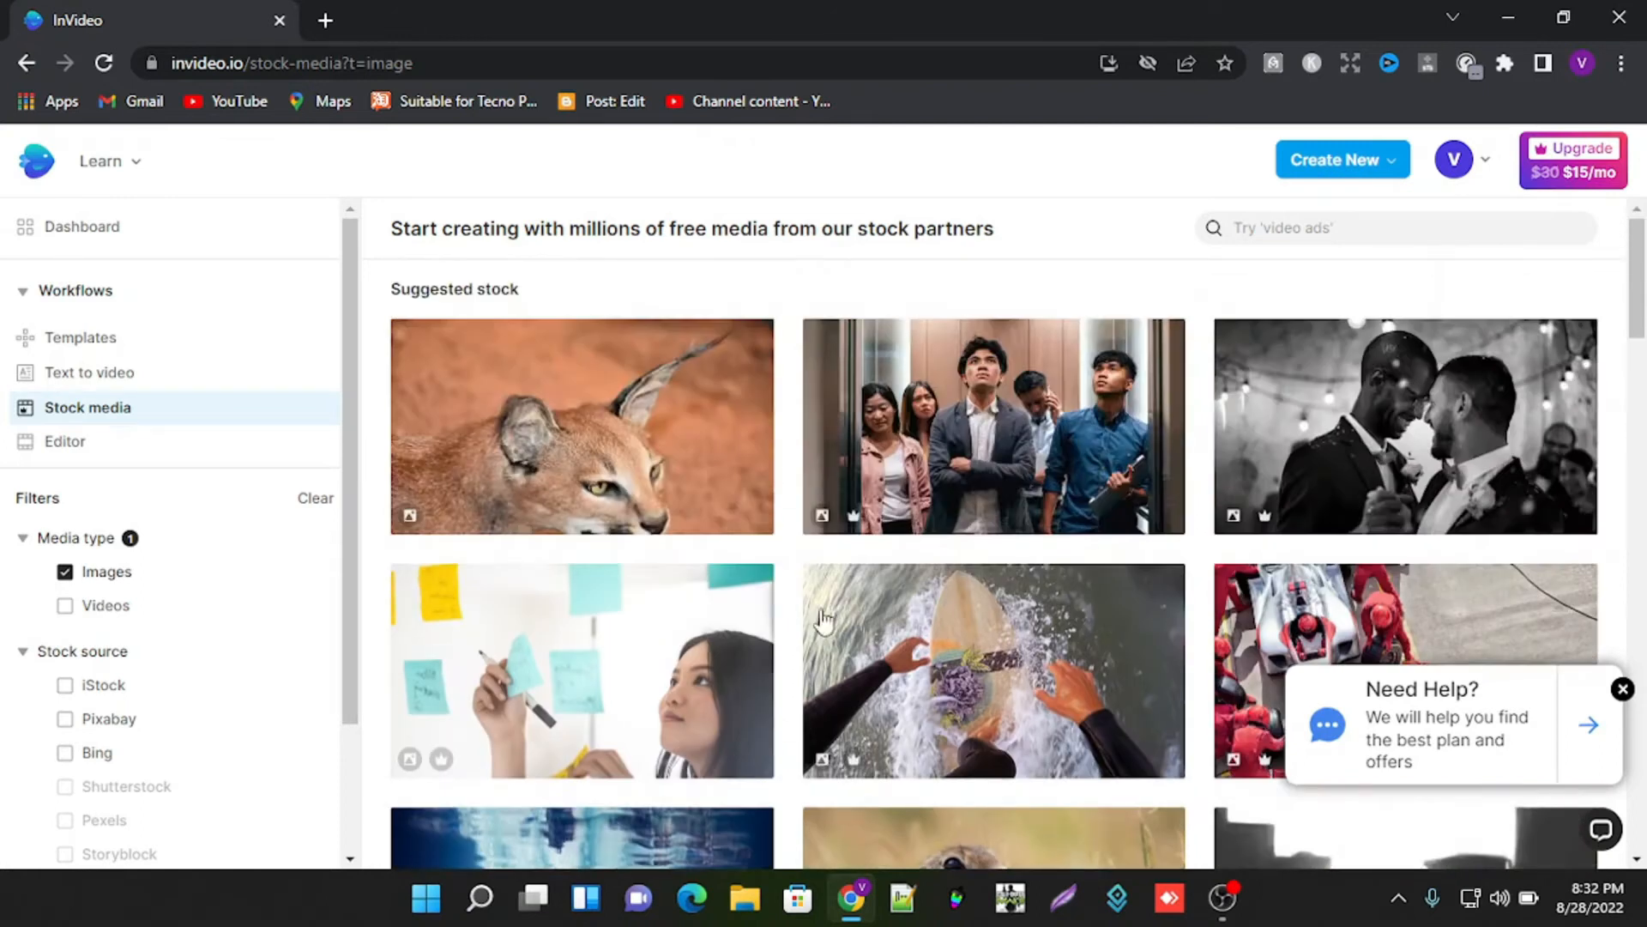
# Step: Search the stock images for "money" and look through the results
pyautogui.click(1265, 221)
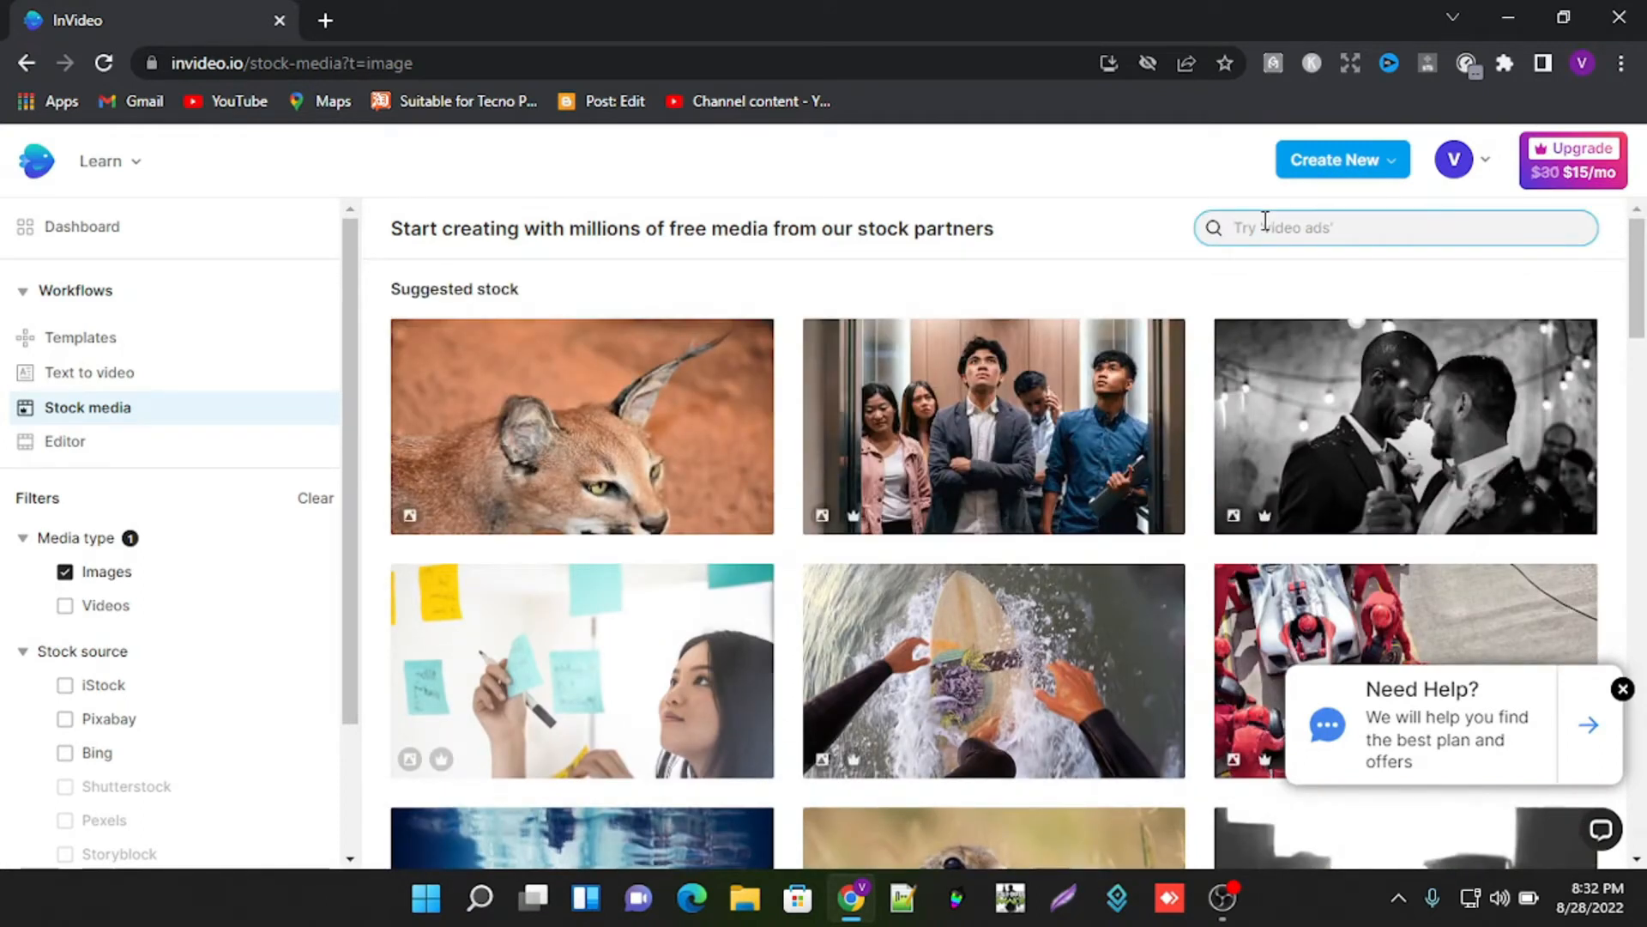
pyautogui.write('money')
pyautogui.press('Return')
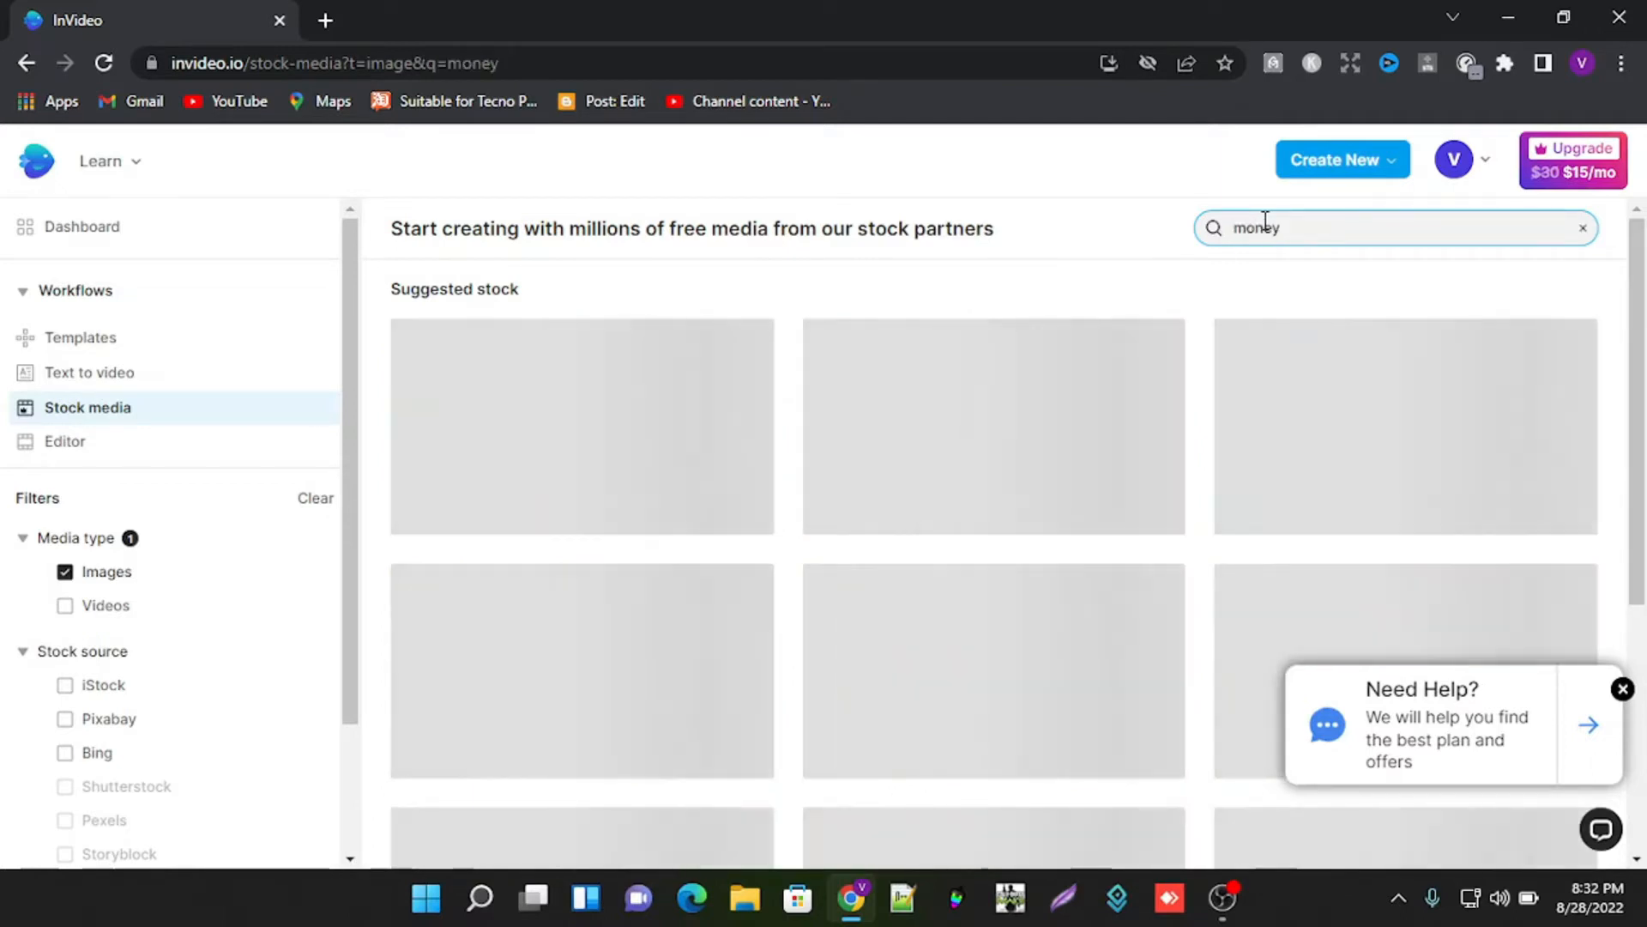
pyautogui.scroll(-4, 982, 655)
pyautogui.scroll(-10, 983, 654)
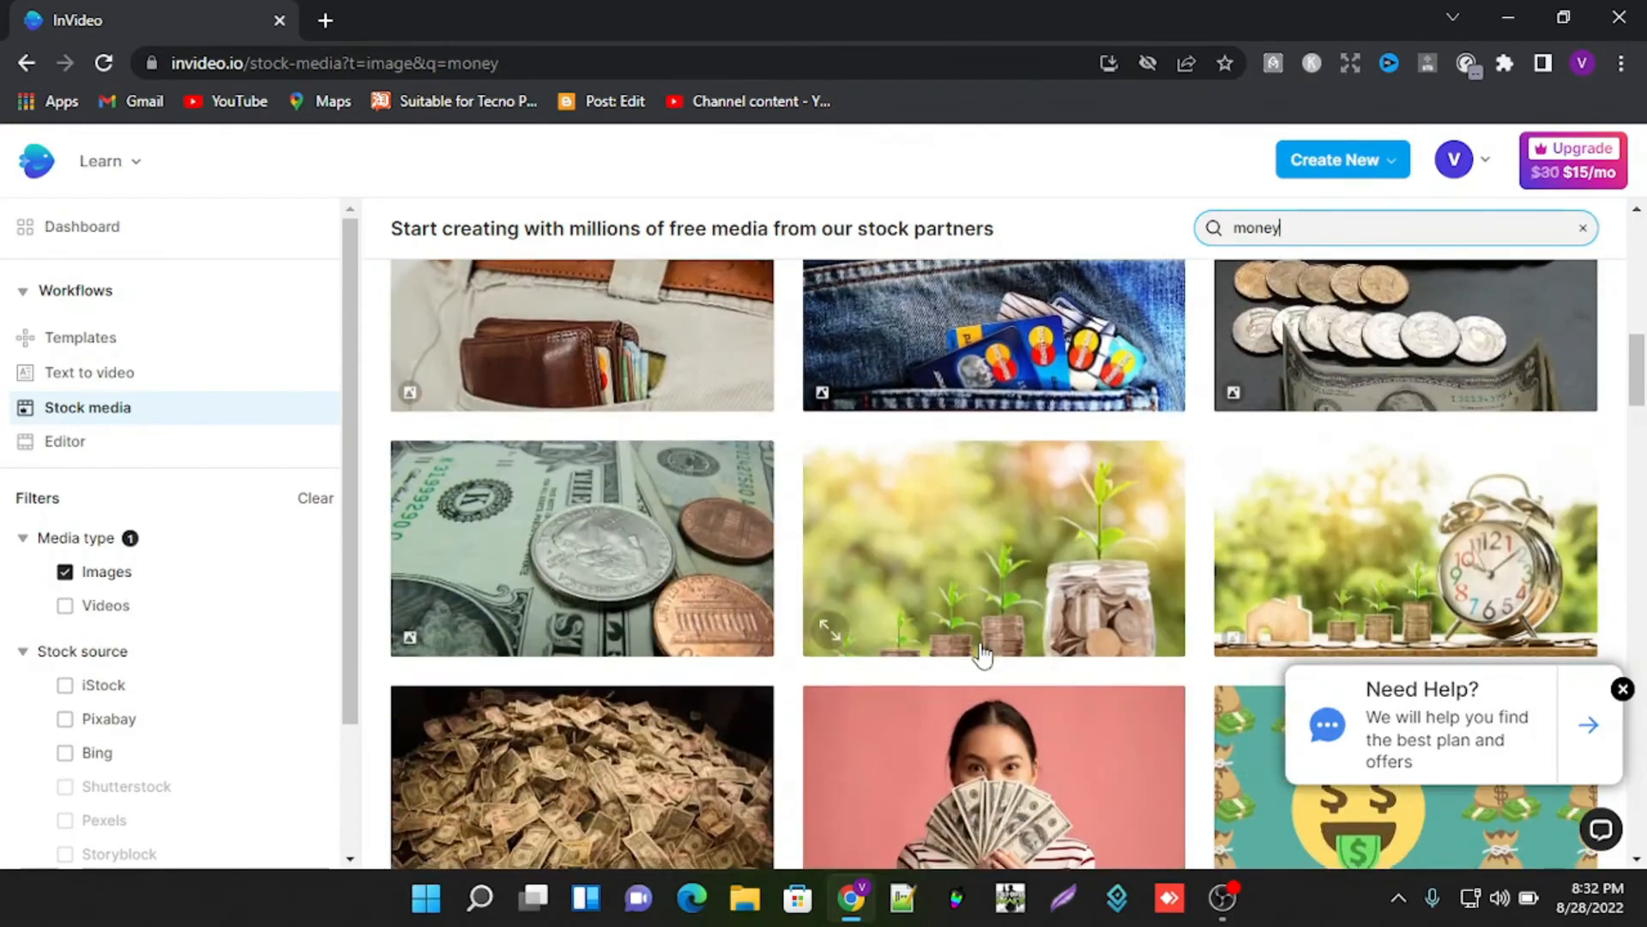
pyautogui.scroll(7, 982, 655)
pyautogui.scroll(10, 982, 654)
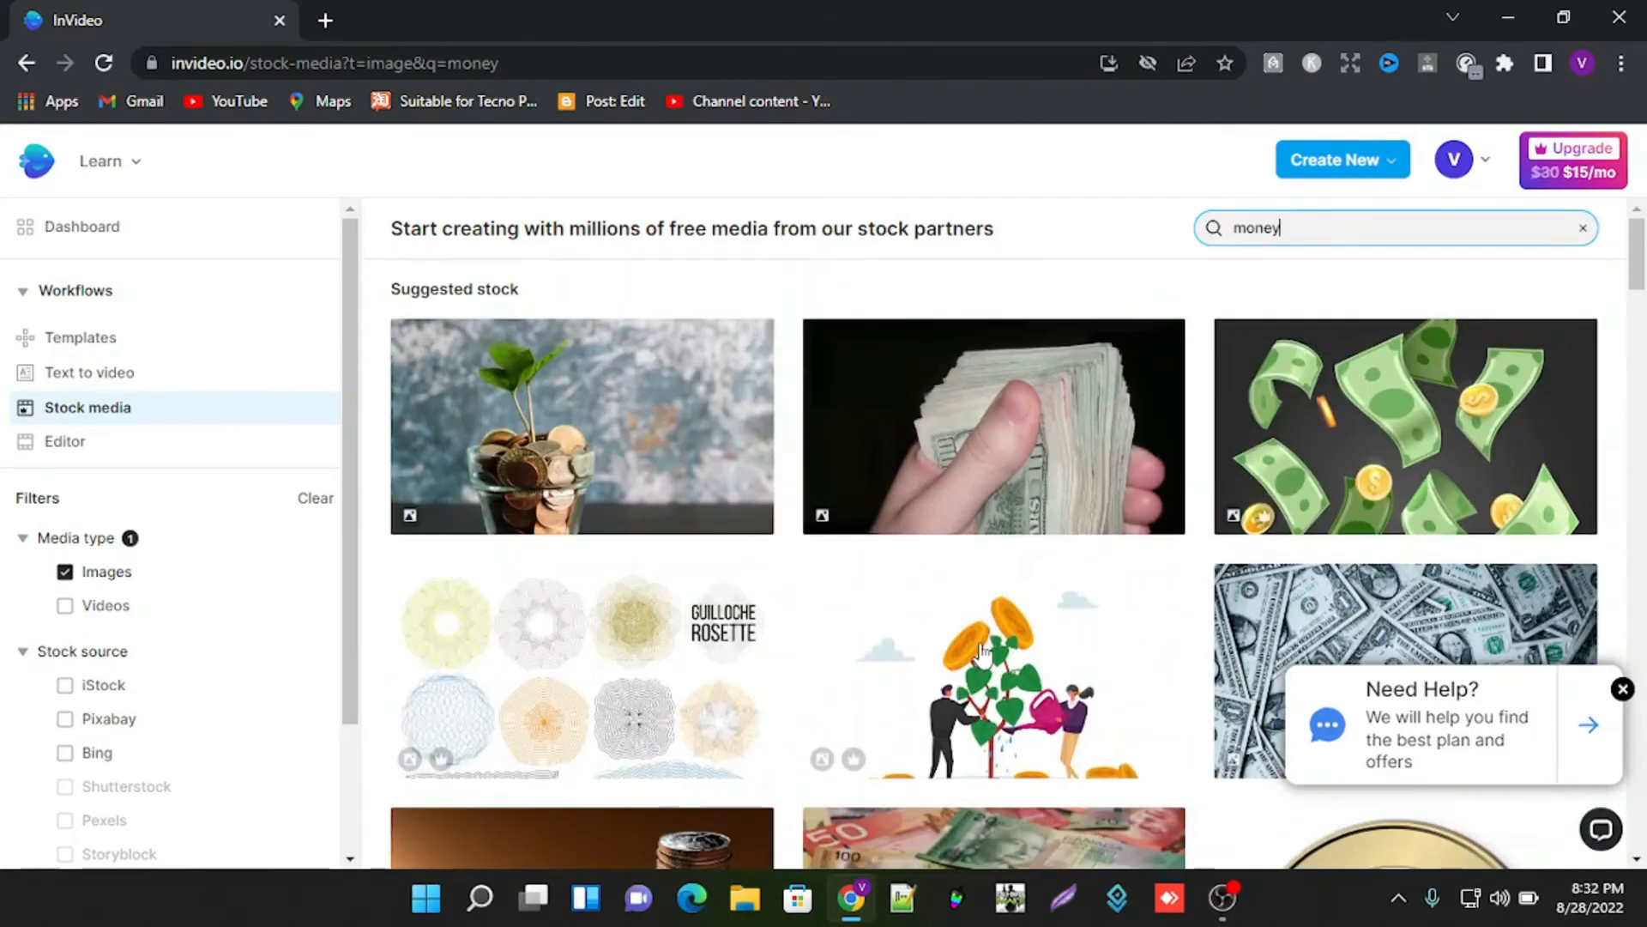
# Step: Switch the media type filter from Images to Videos, then review the money clips and the stock source and license filters
pyautogui.click(65, 573)
pyautogui.click(65, 606)
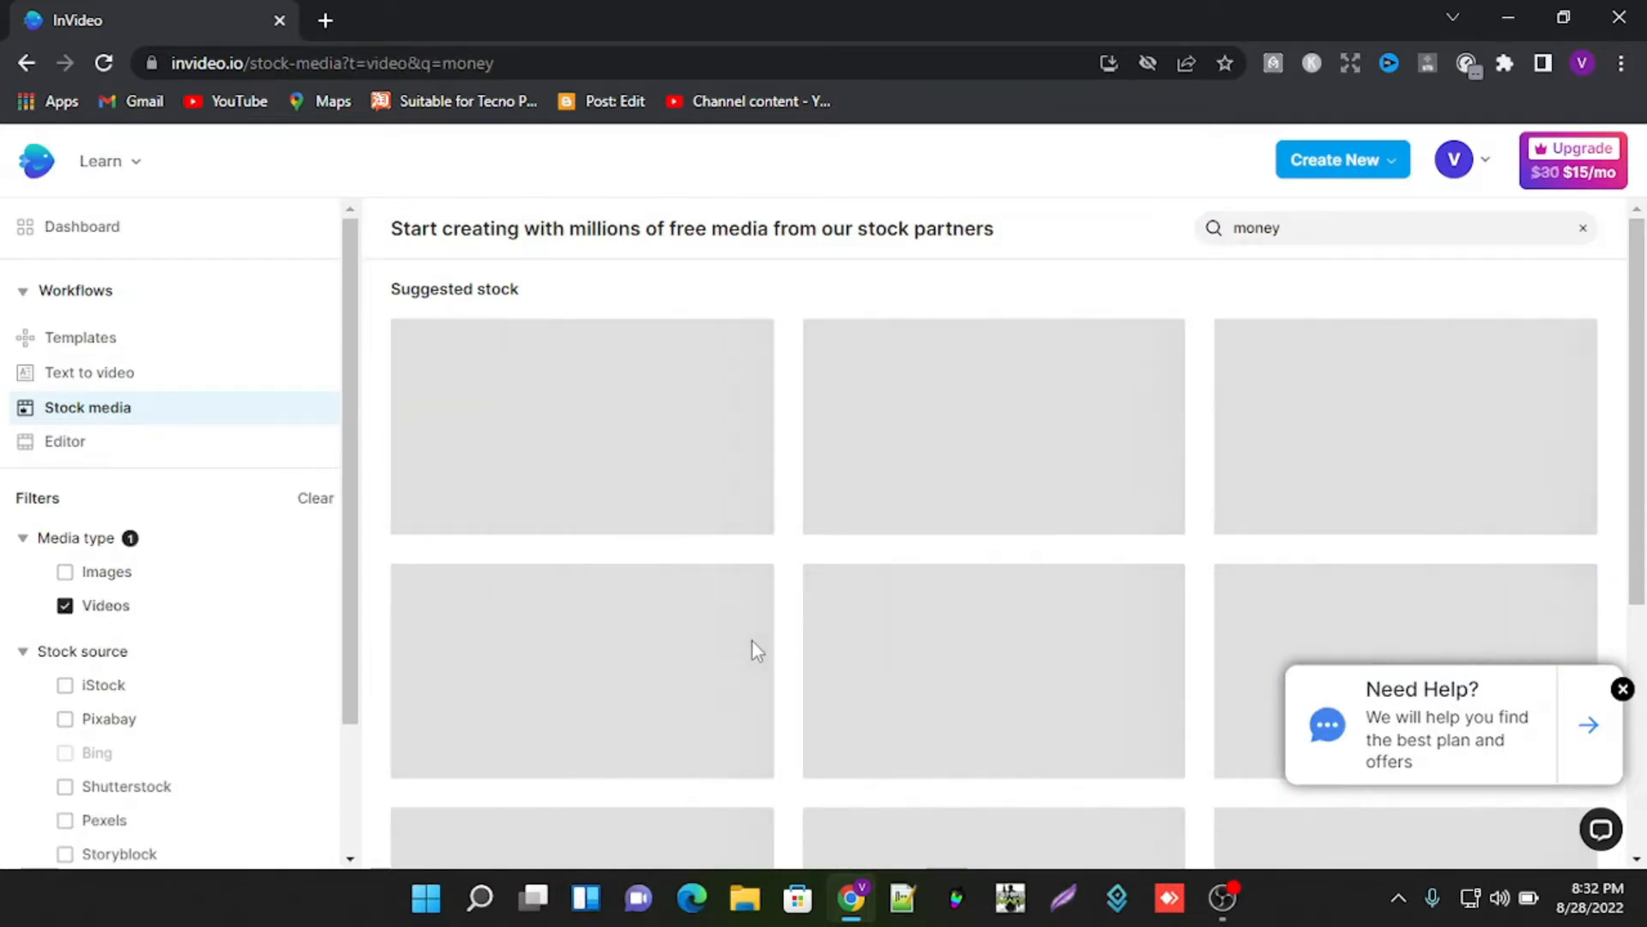
pyautogui.scroll(-3, 1341, 519)
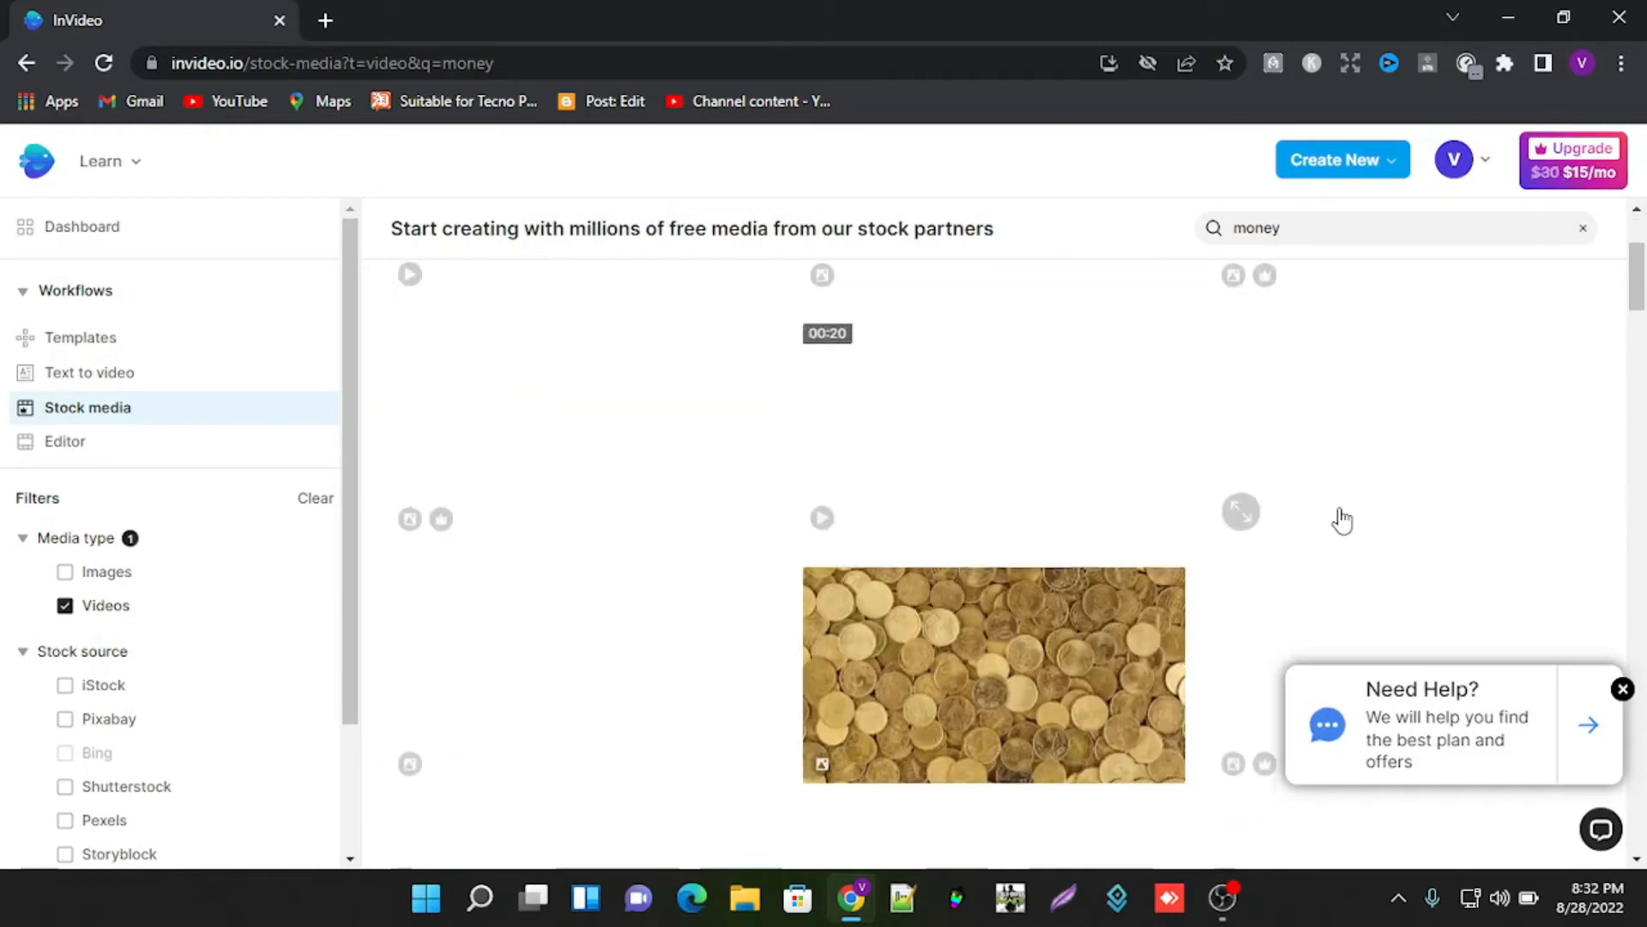
pyautogui.scroll(3, 1341, 519)
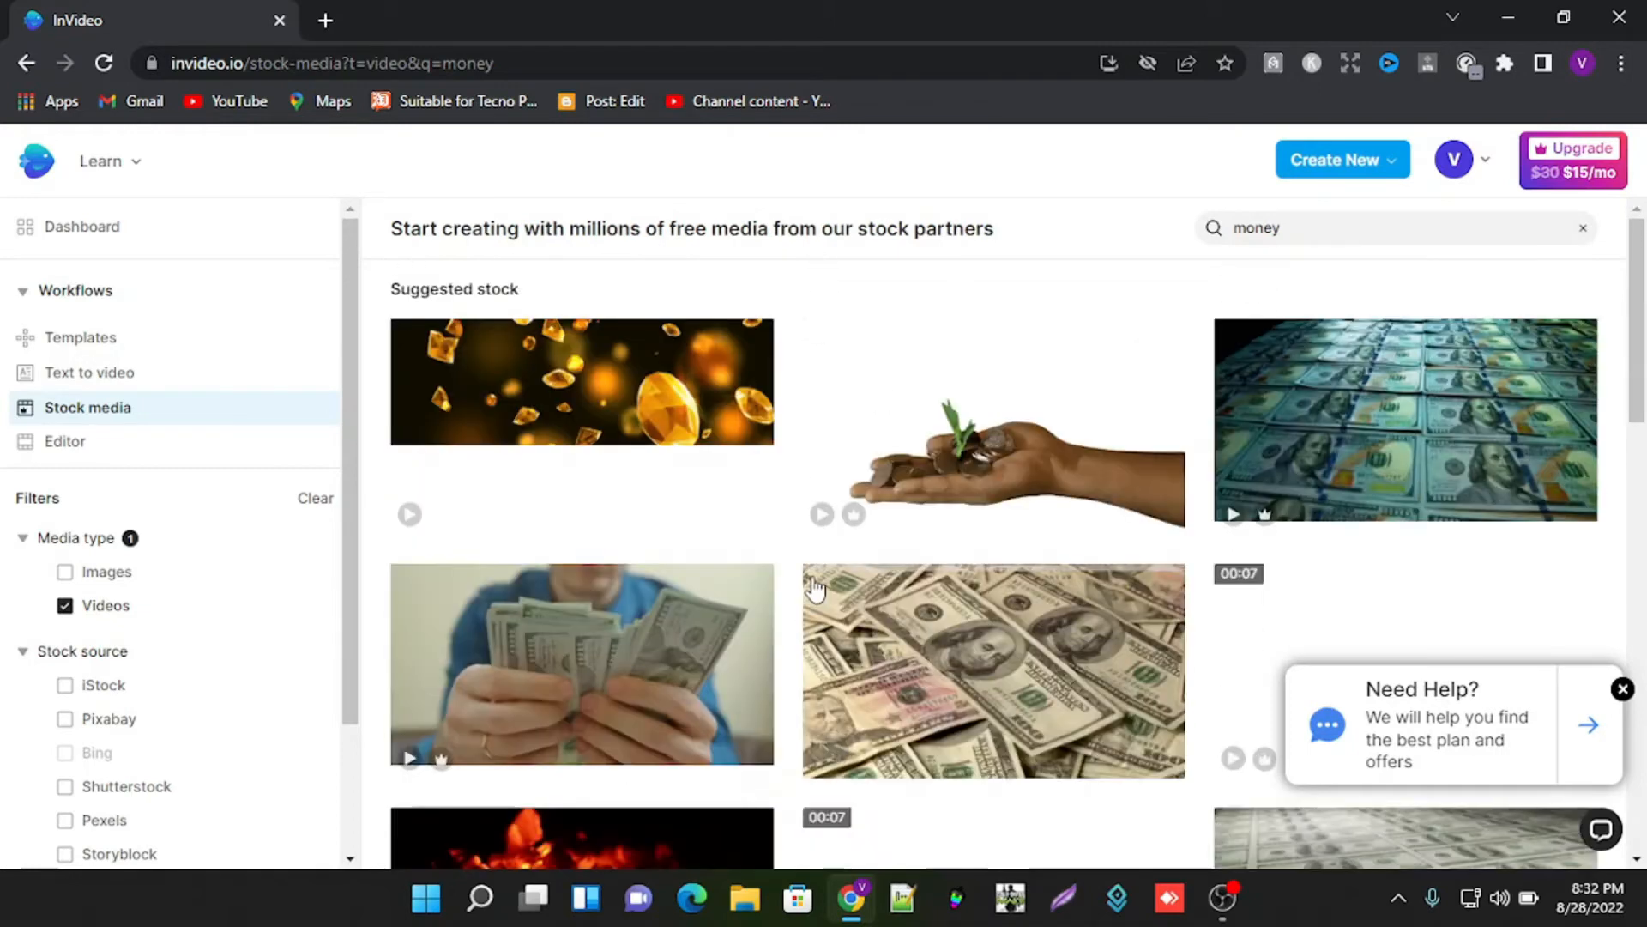
pyautogui.scroll(-2, 815, 589)
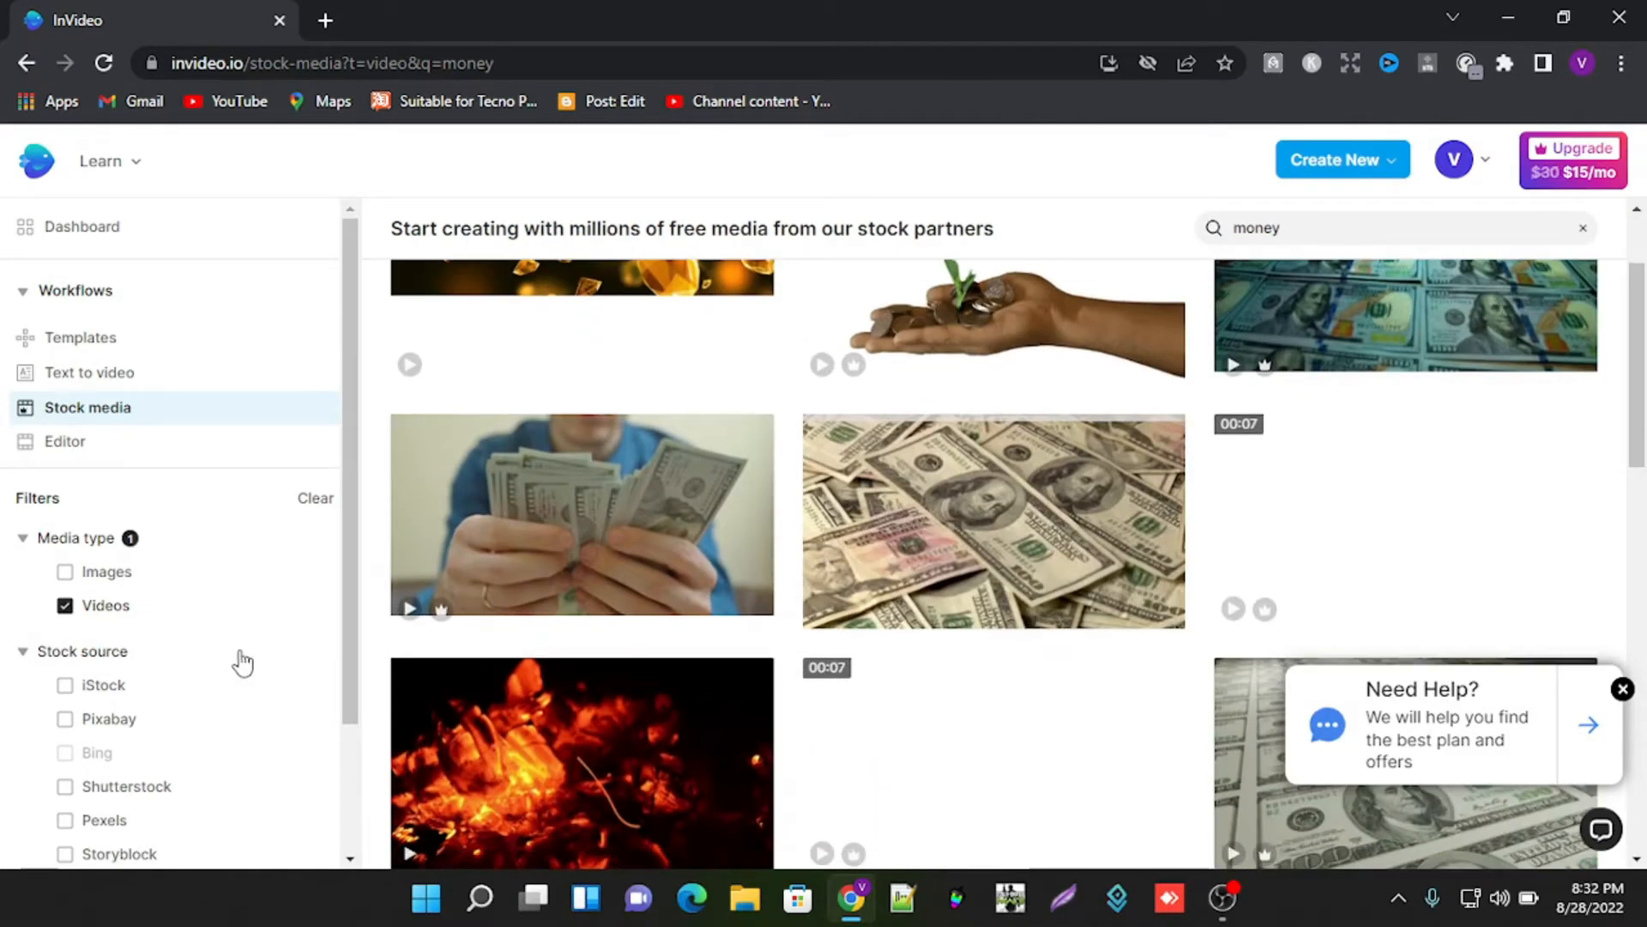
pyautogui.scroll(-2, 129, 766)
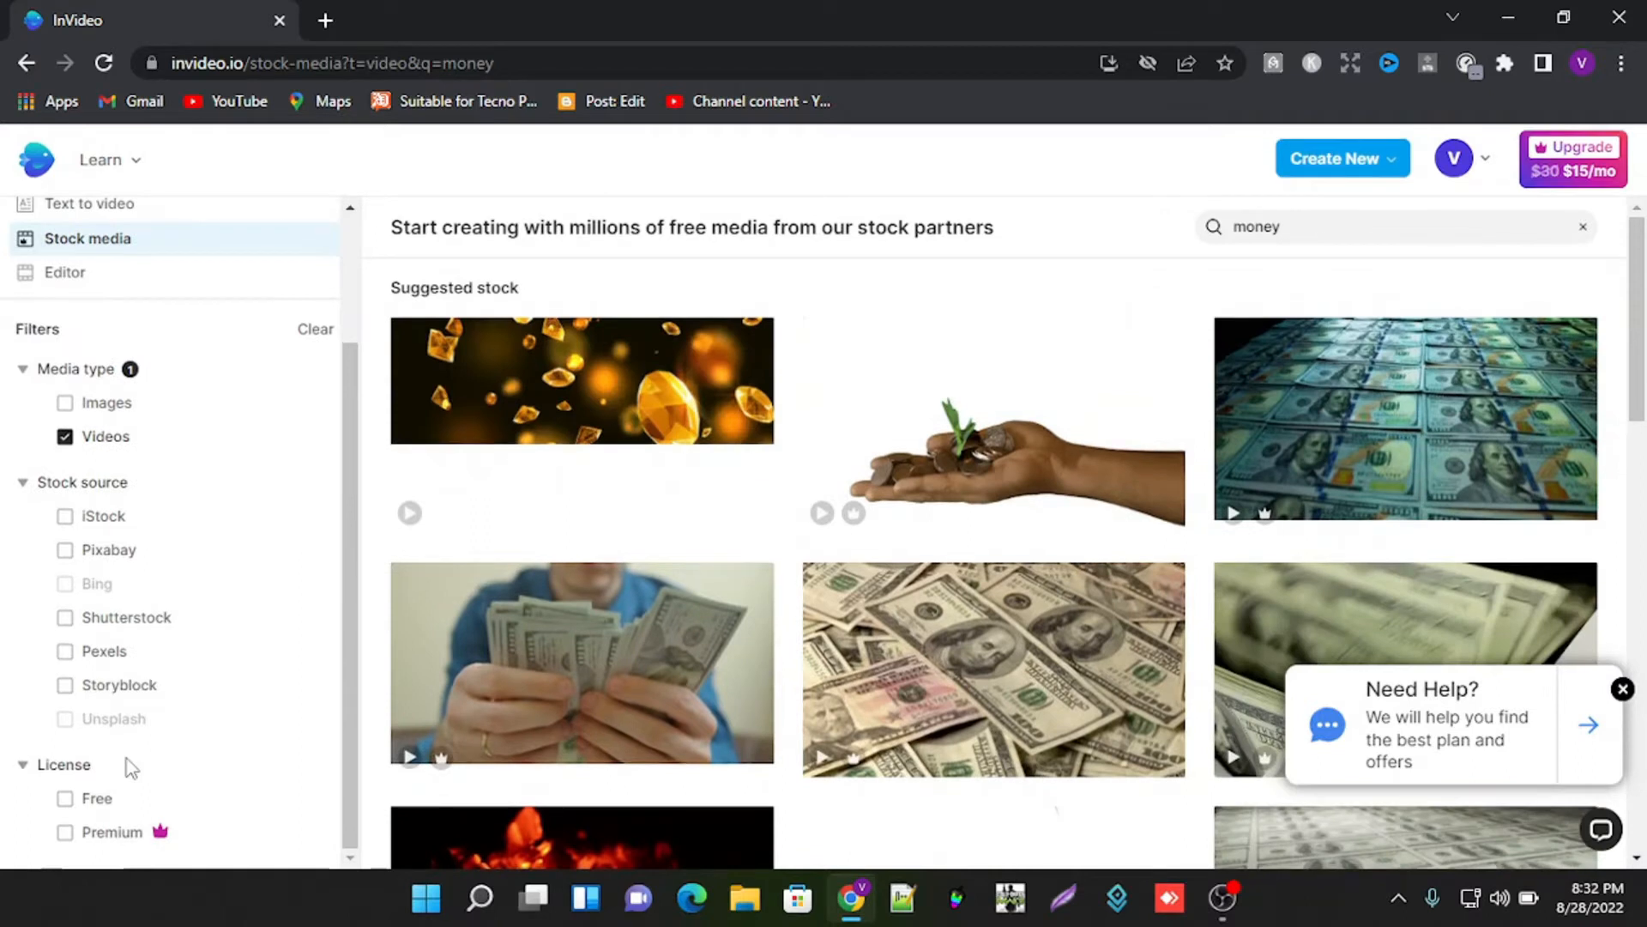
pyautogui.scroll(2, 131, 766)
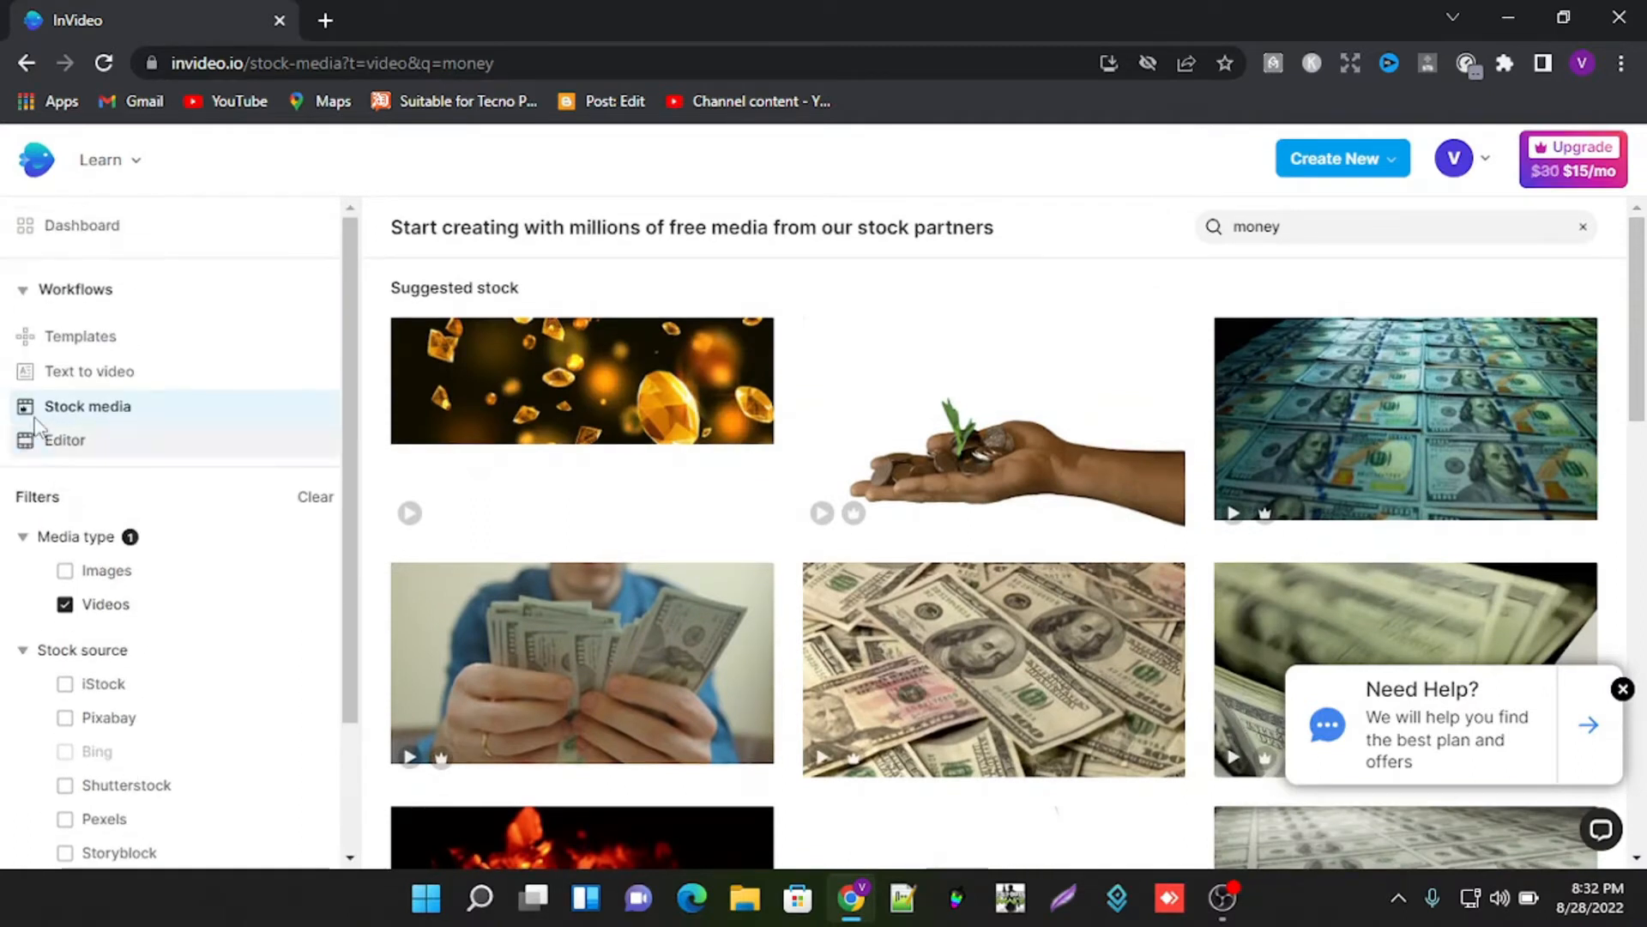
# Step: Return to the Text to video workflow, open the Interesting Technology Facts template, and briefly play its preview
pyautogui.click(55, 374)
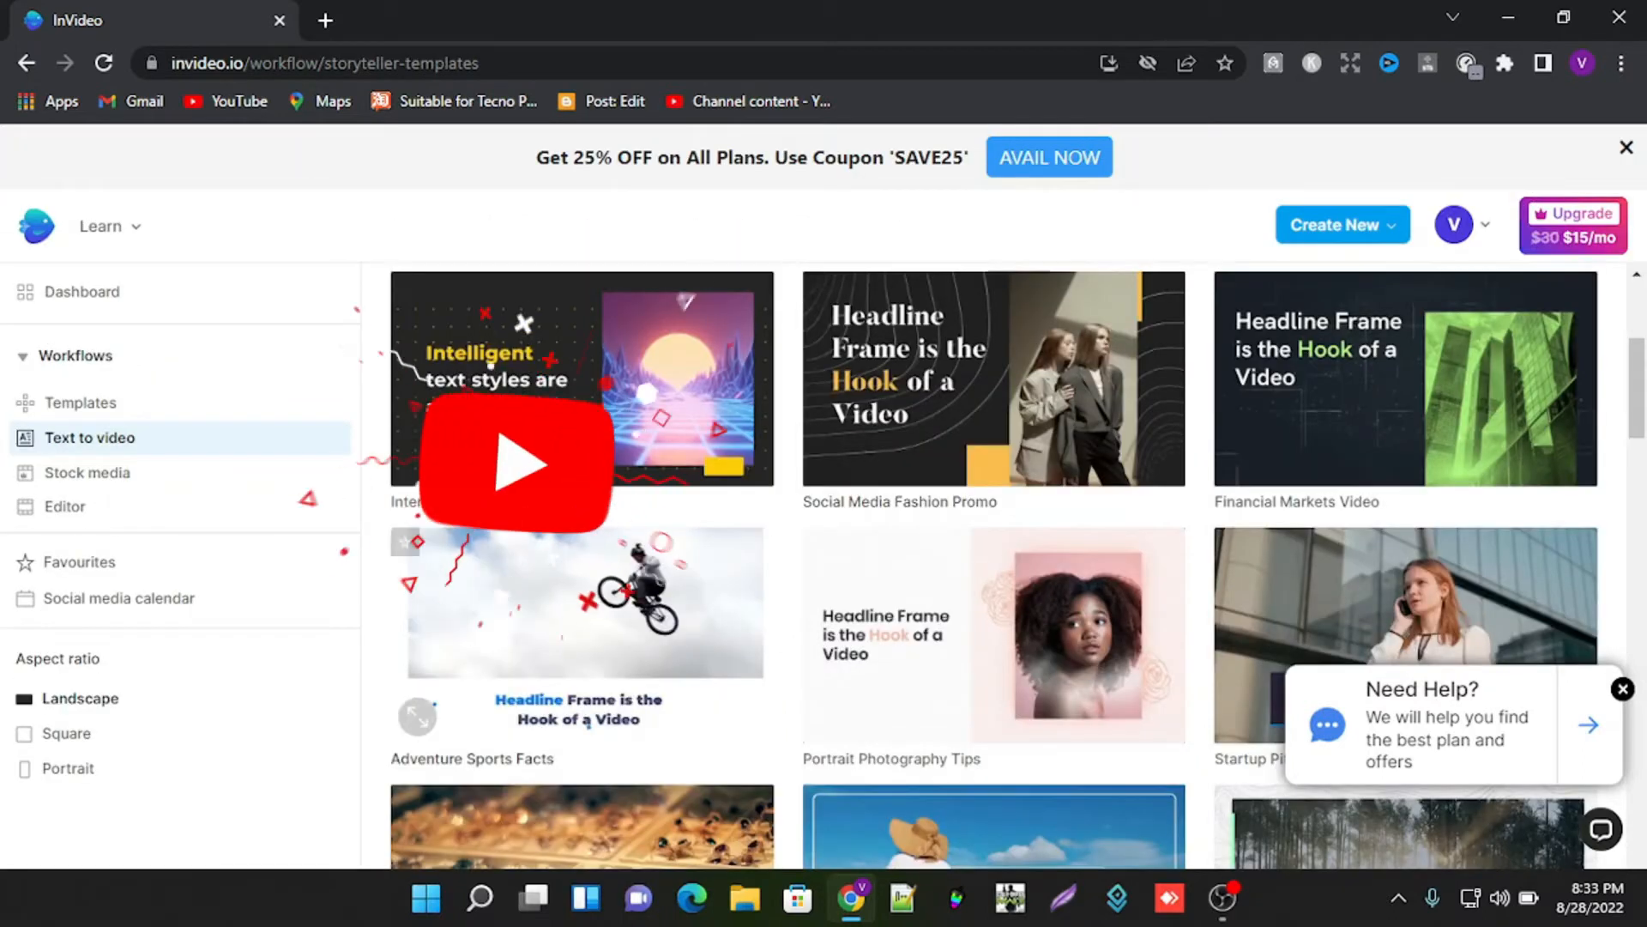
pyautogui.click(677, 450)
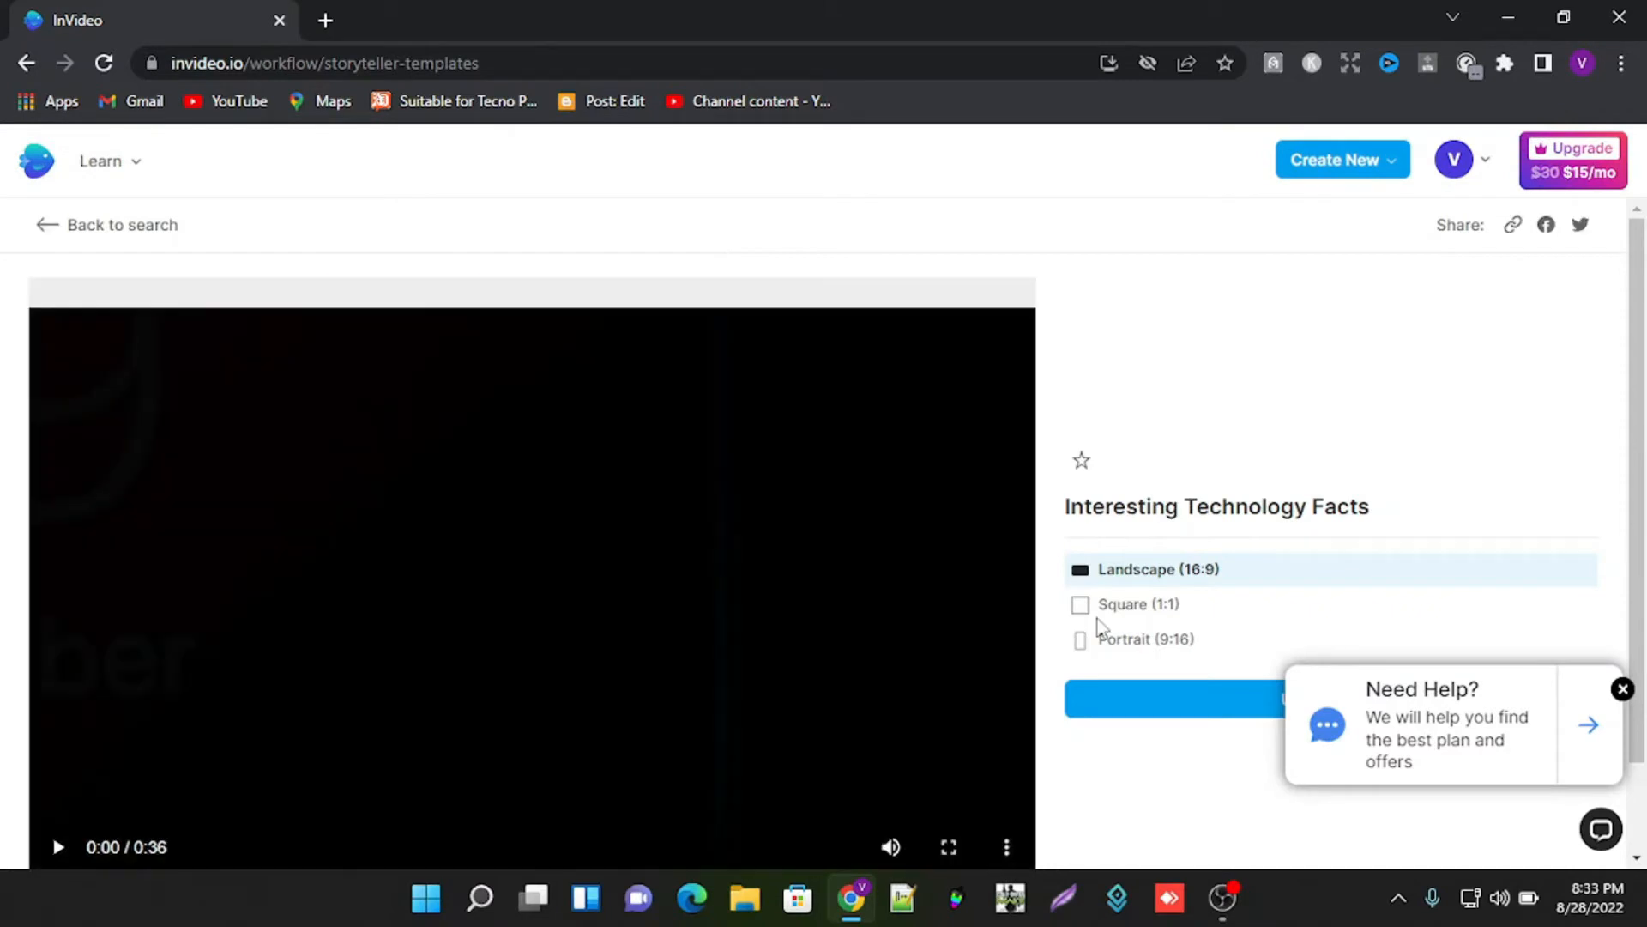
pyautogui.click(992, 587)
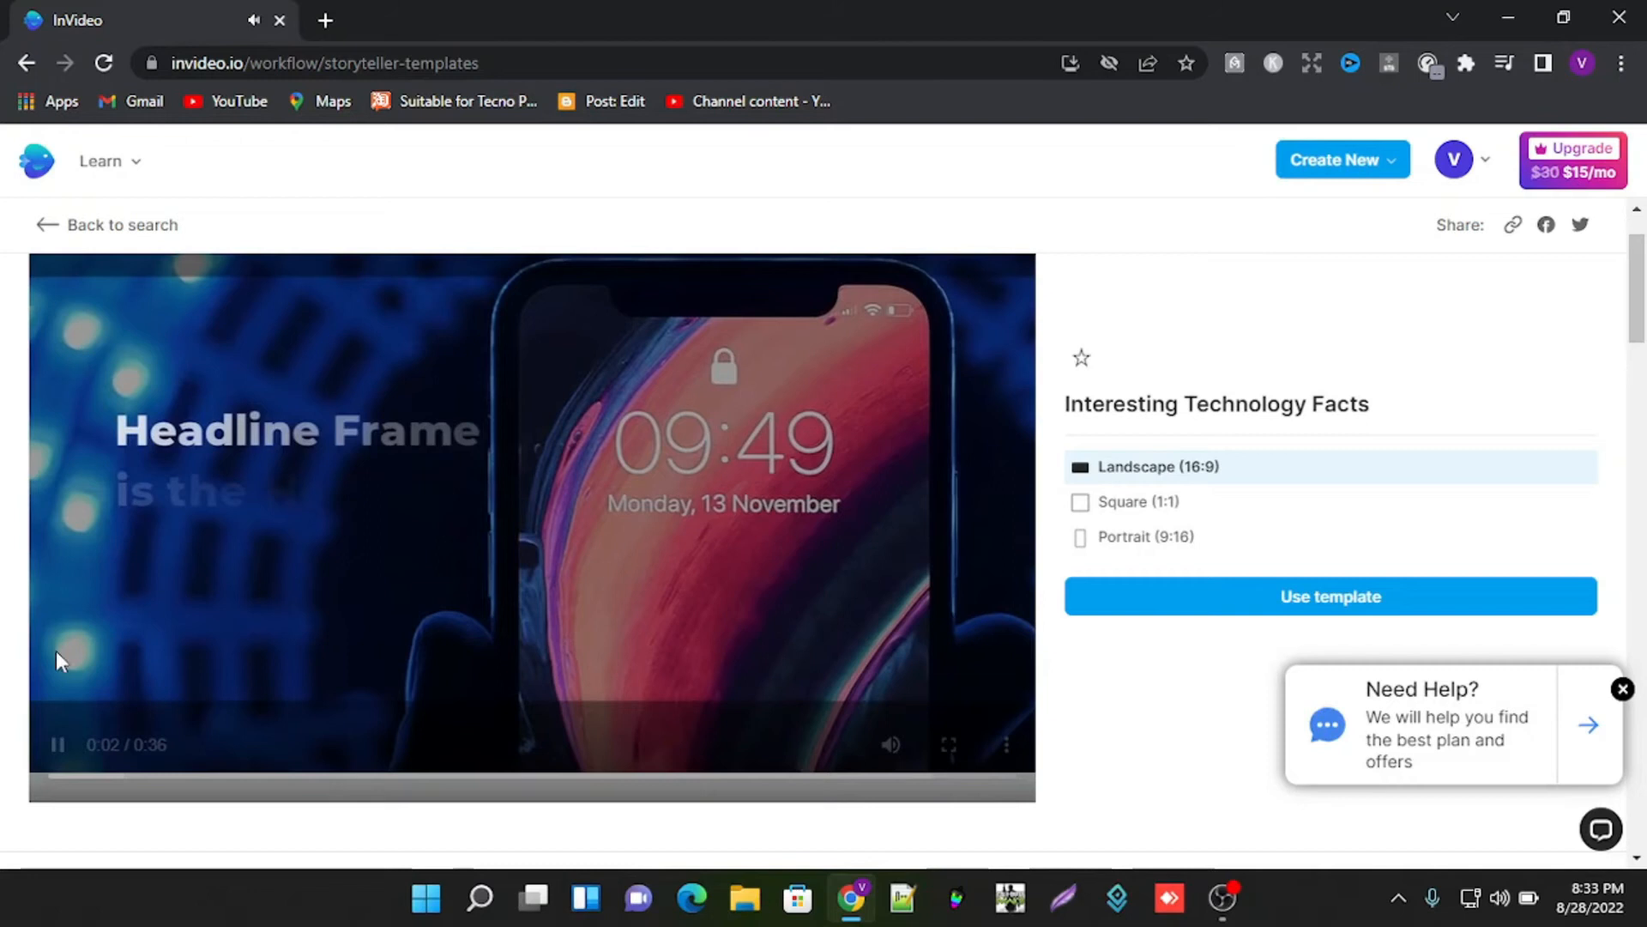
pyautogui.click(58, 744)
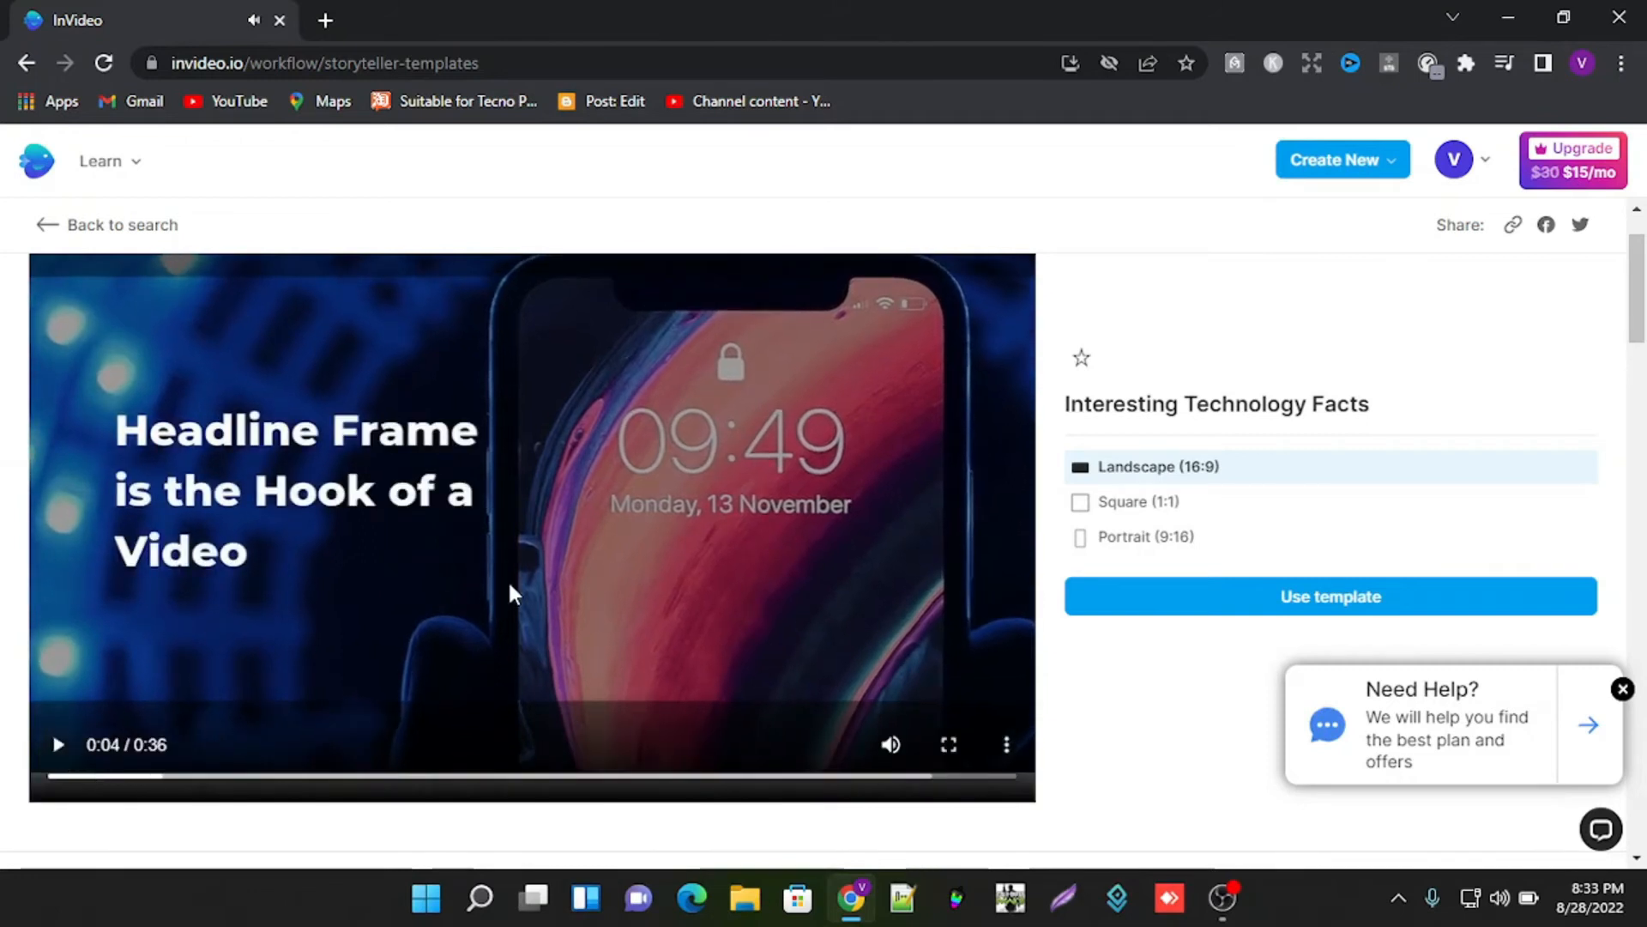
# Step: Look through the similar templates suggested below the Interesting Technology Facts preview
pyautogui.scroll(-1, 509, 583)
pyautogui.scroll(-3, 510, 592)
pyautogui.scroll(3, 510, 590)
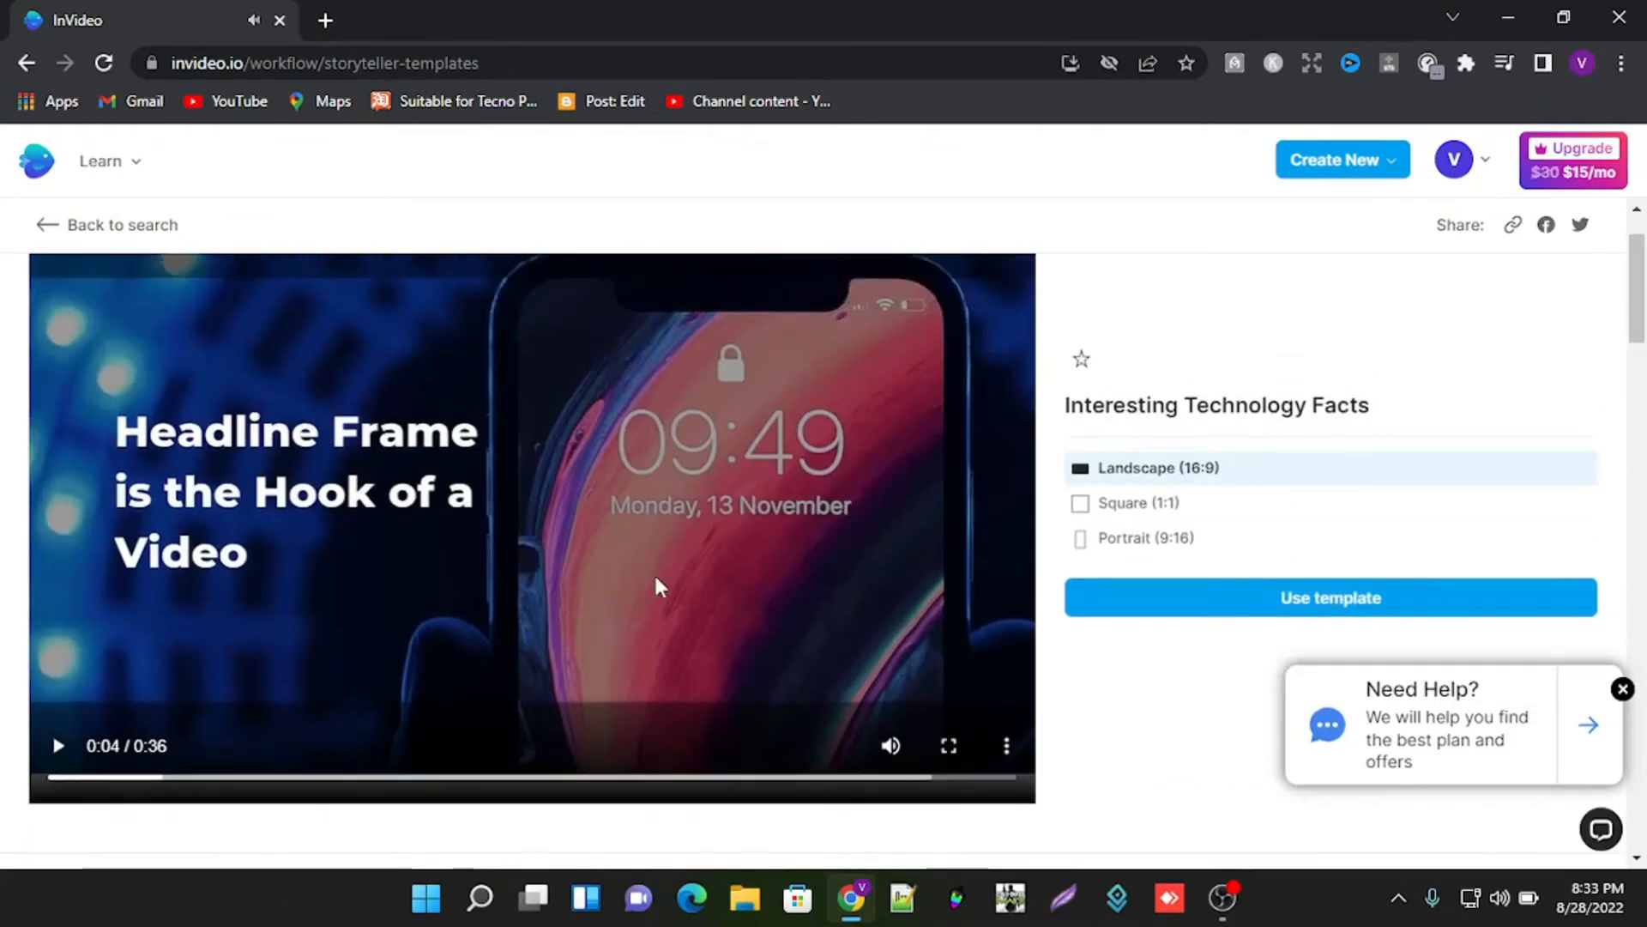
pyautogui.scroll(-5, 986, 765)
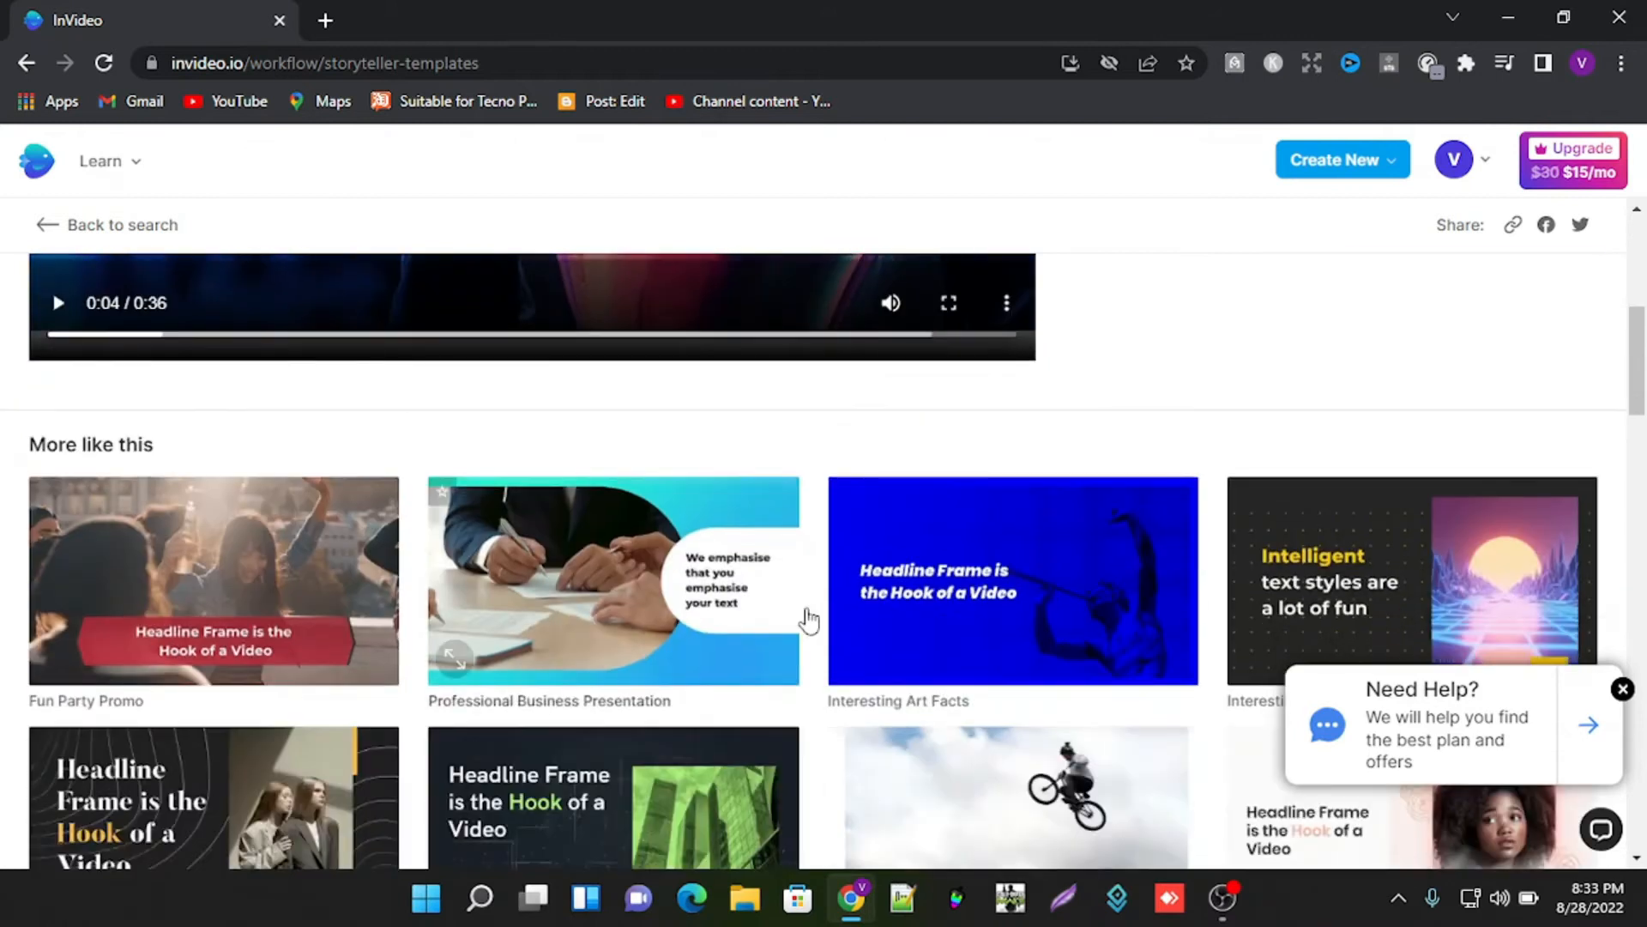
pyautogui.scroll(6, 1195, 683)
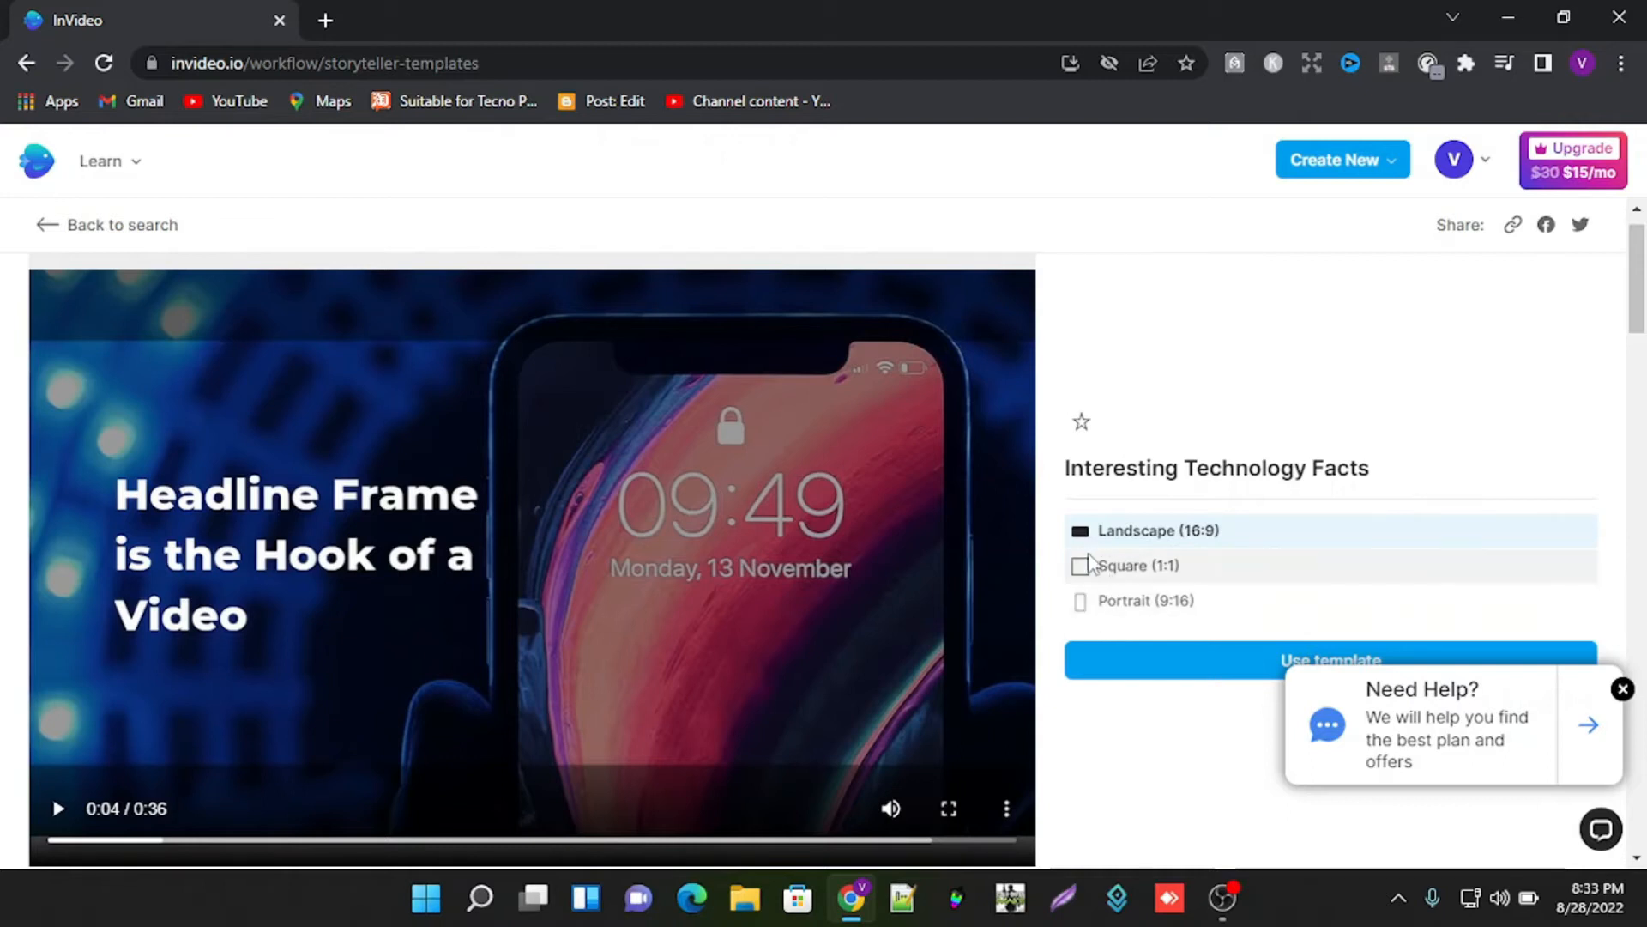
# Step: Set the Interesting Technology Facts template to Portrait (9:16) and start a video with it
pyautogui.click(1078, 611)
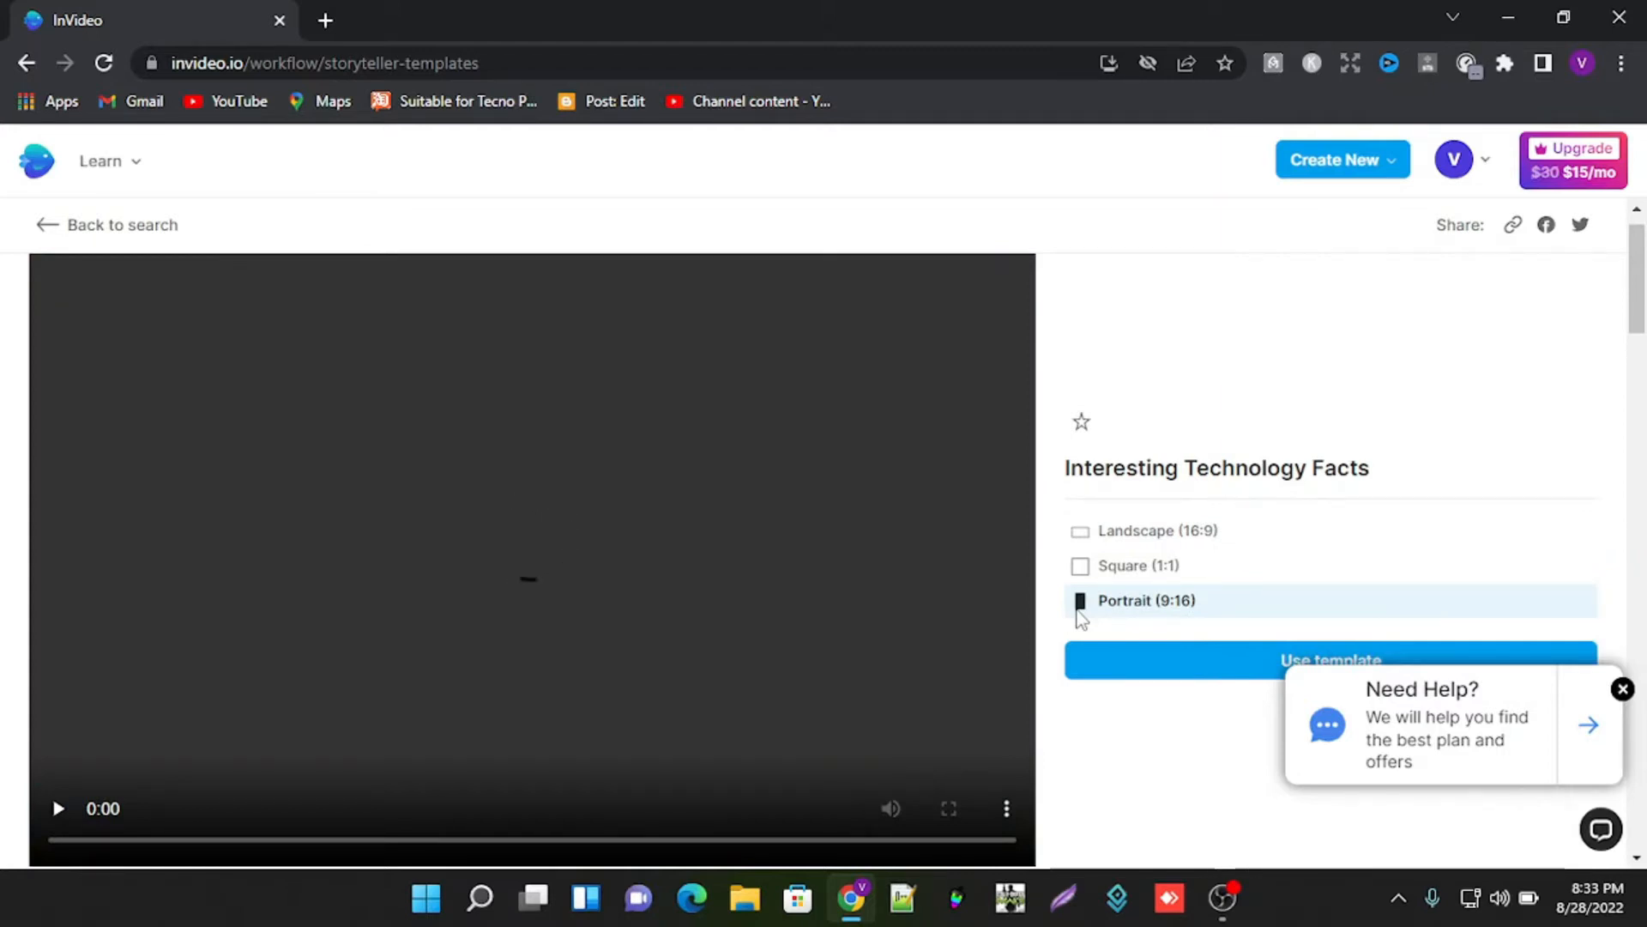
pyautogui.scroll(-1, 1081, 618)
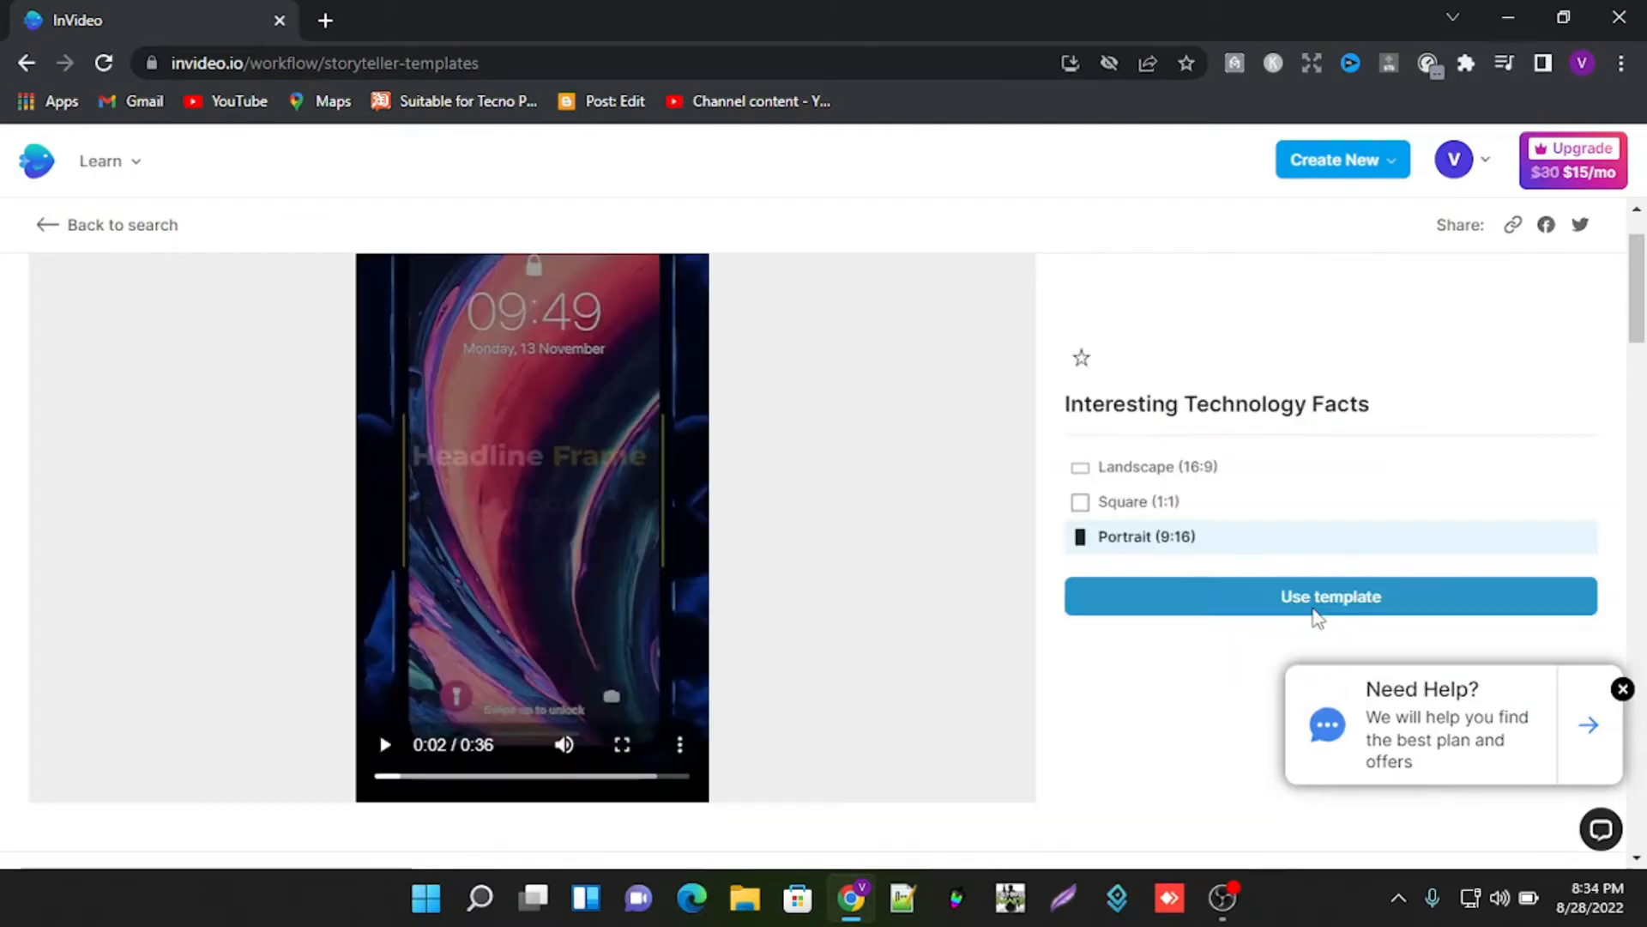
pyautogui.click(1298, 607)
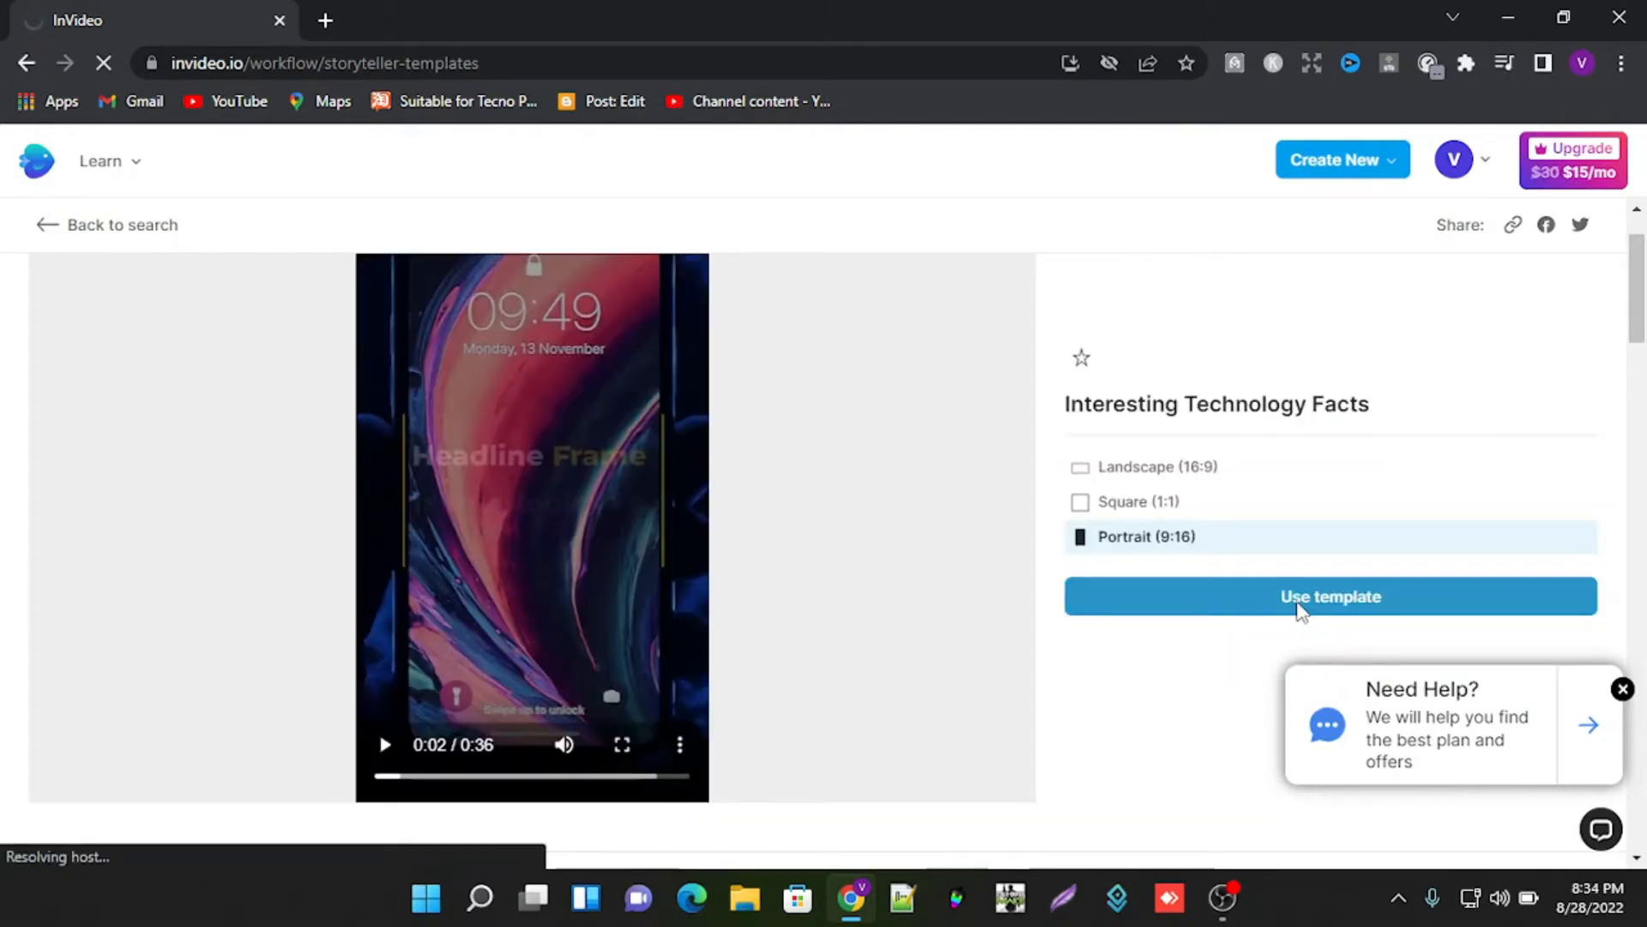
# Step: Review the script form's headline and story fields, the auto-suggest setting, and the URL and media file options
pyautogui.scroll(-3, 697, 545)
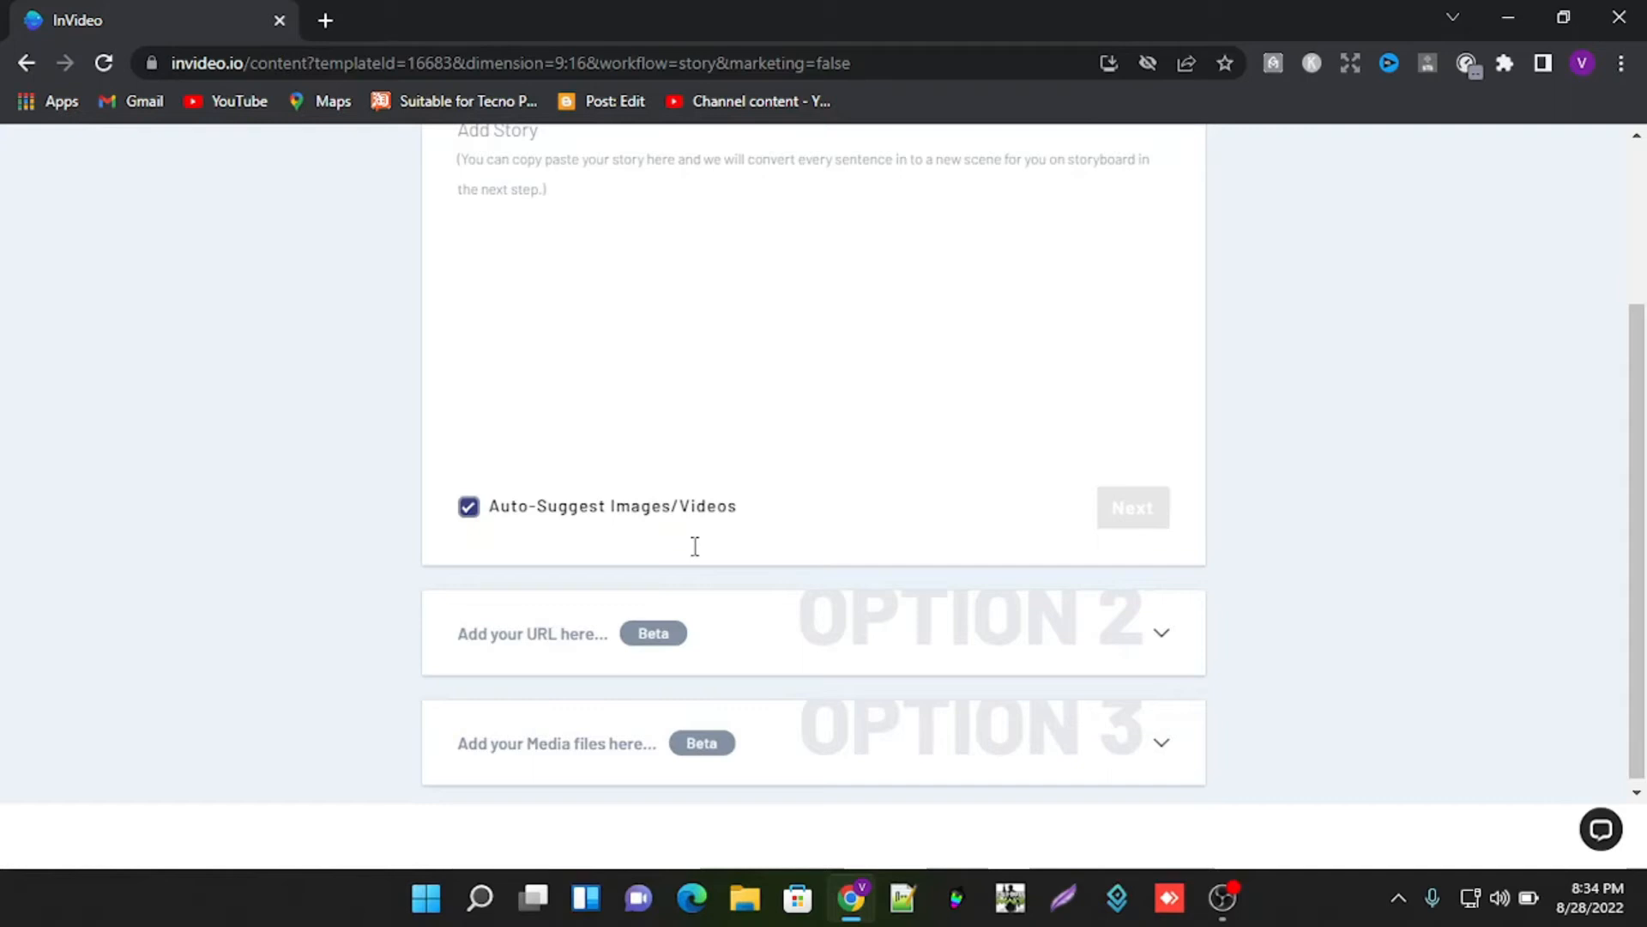
pyautogui.scroll(3, 695, 545)
pyautogui.click(518, 297)
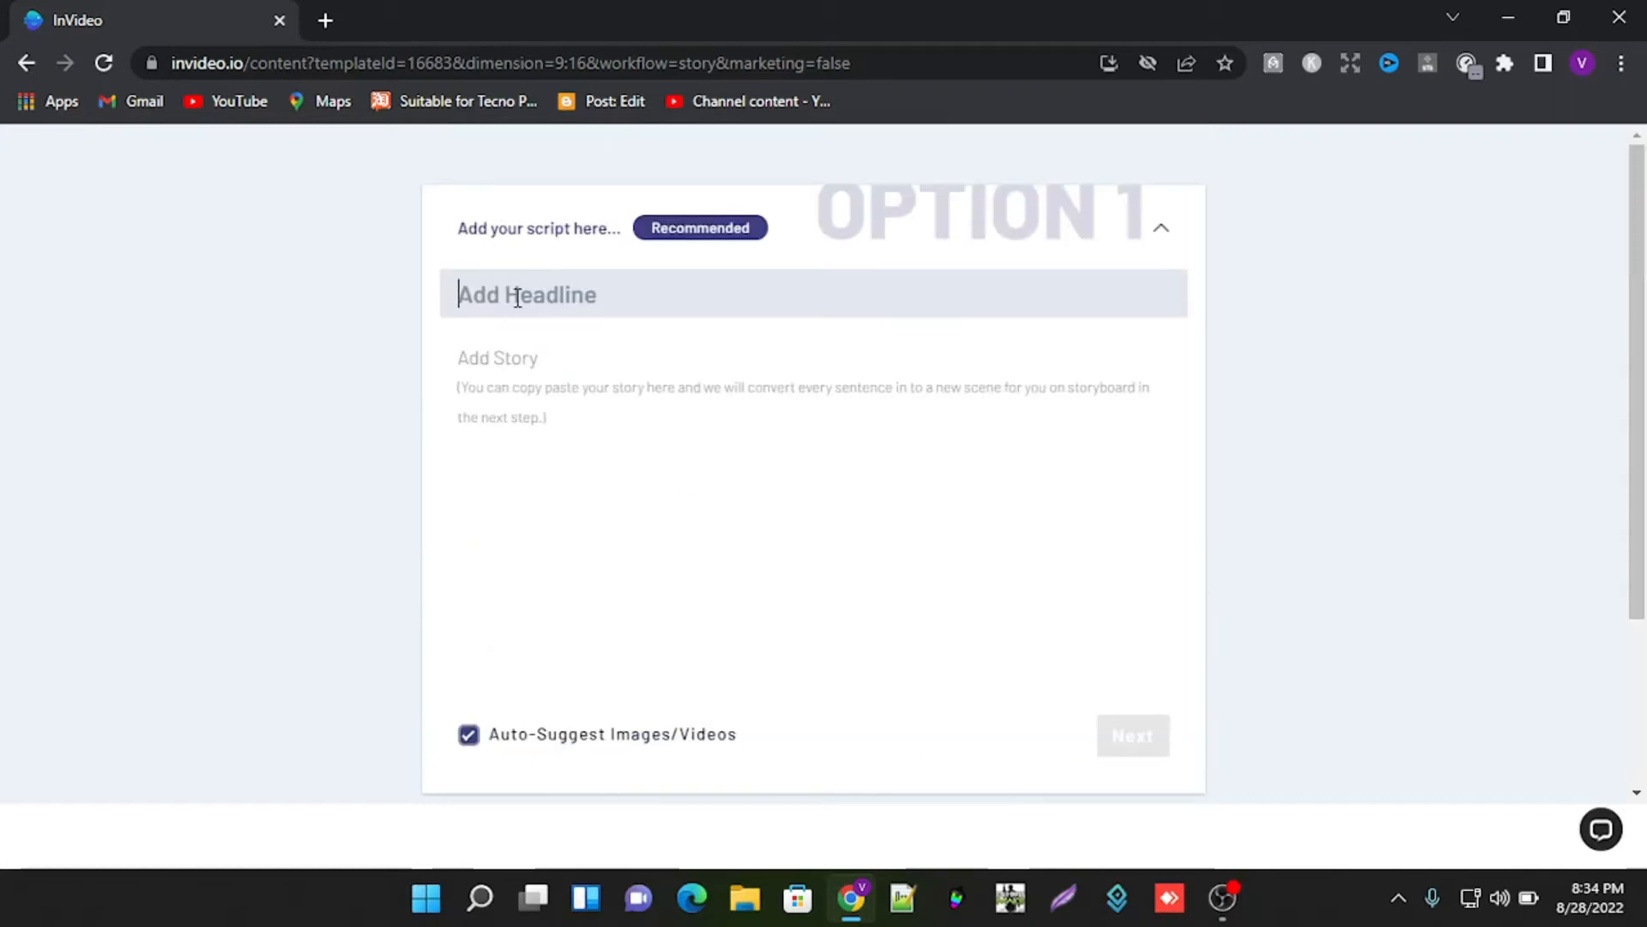
pyautogui.scroll(-3, 556, 477)
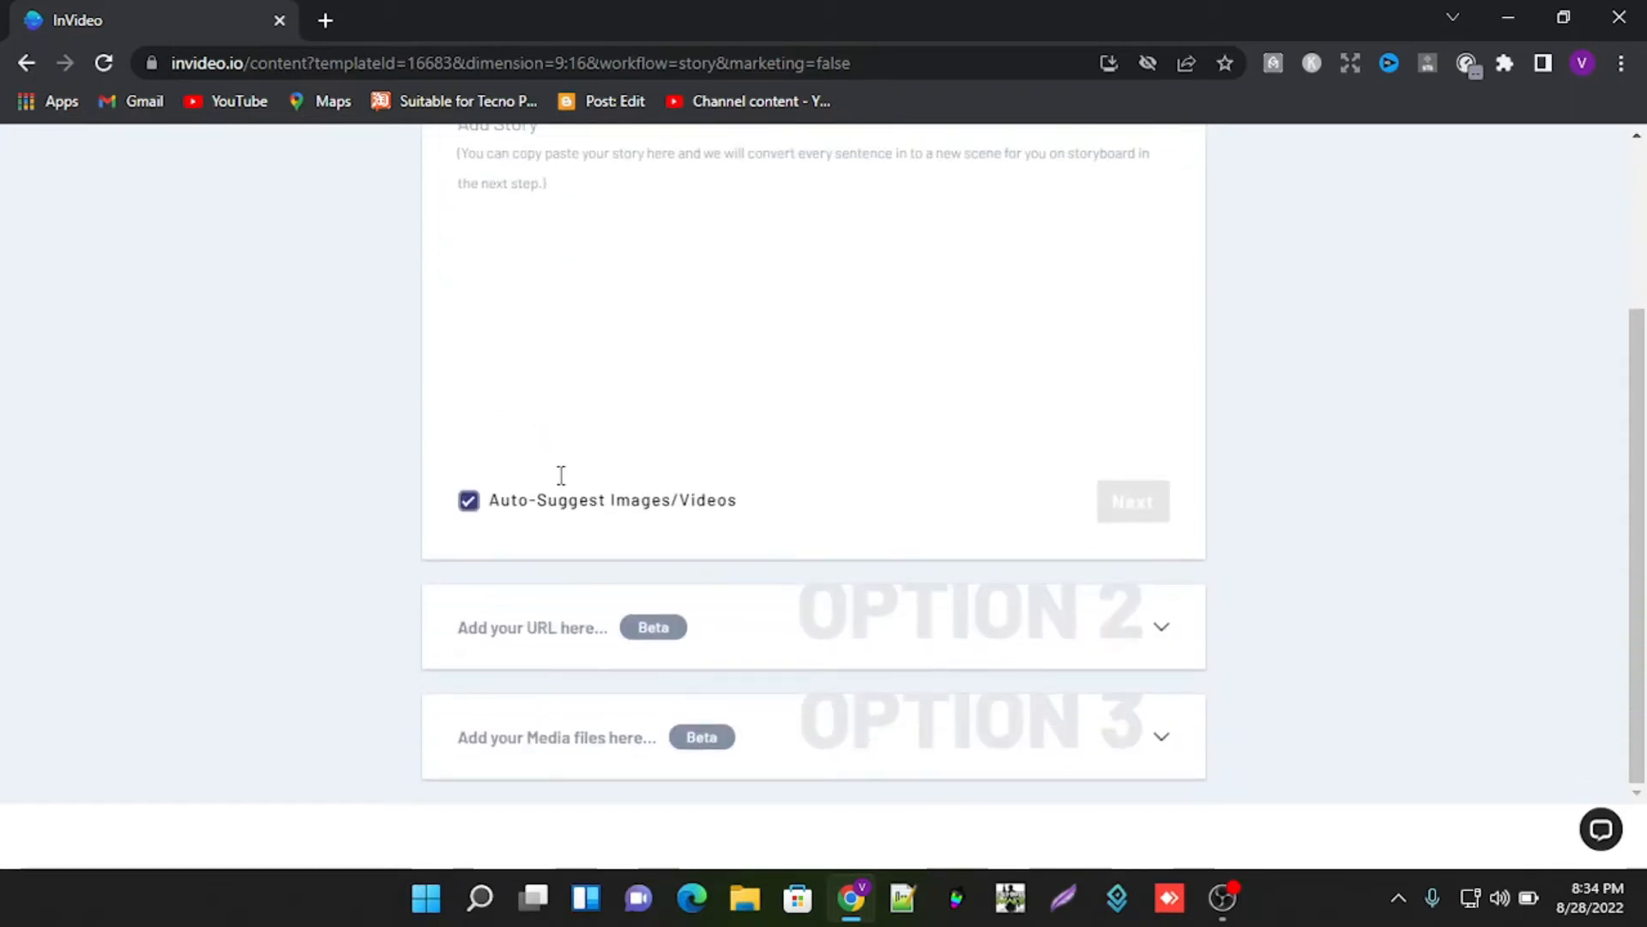
pyautogui.scroll(3, 561, 474)
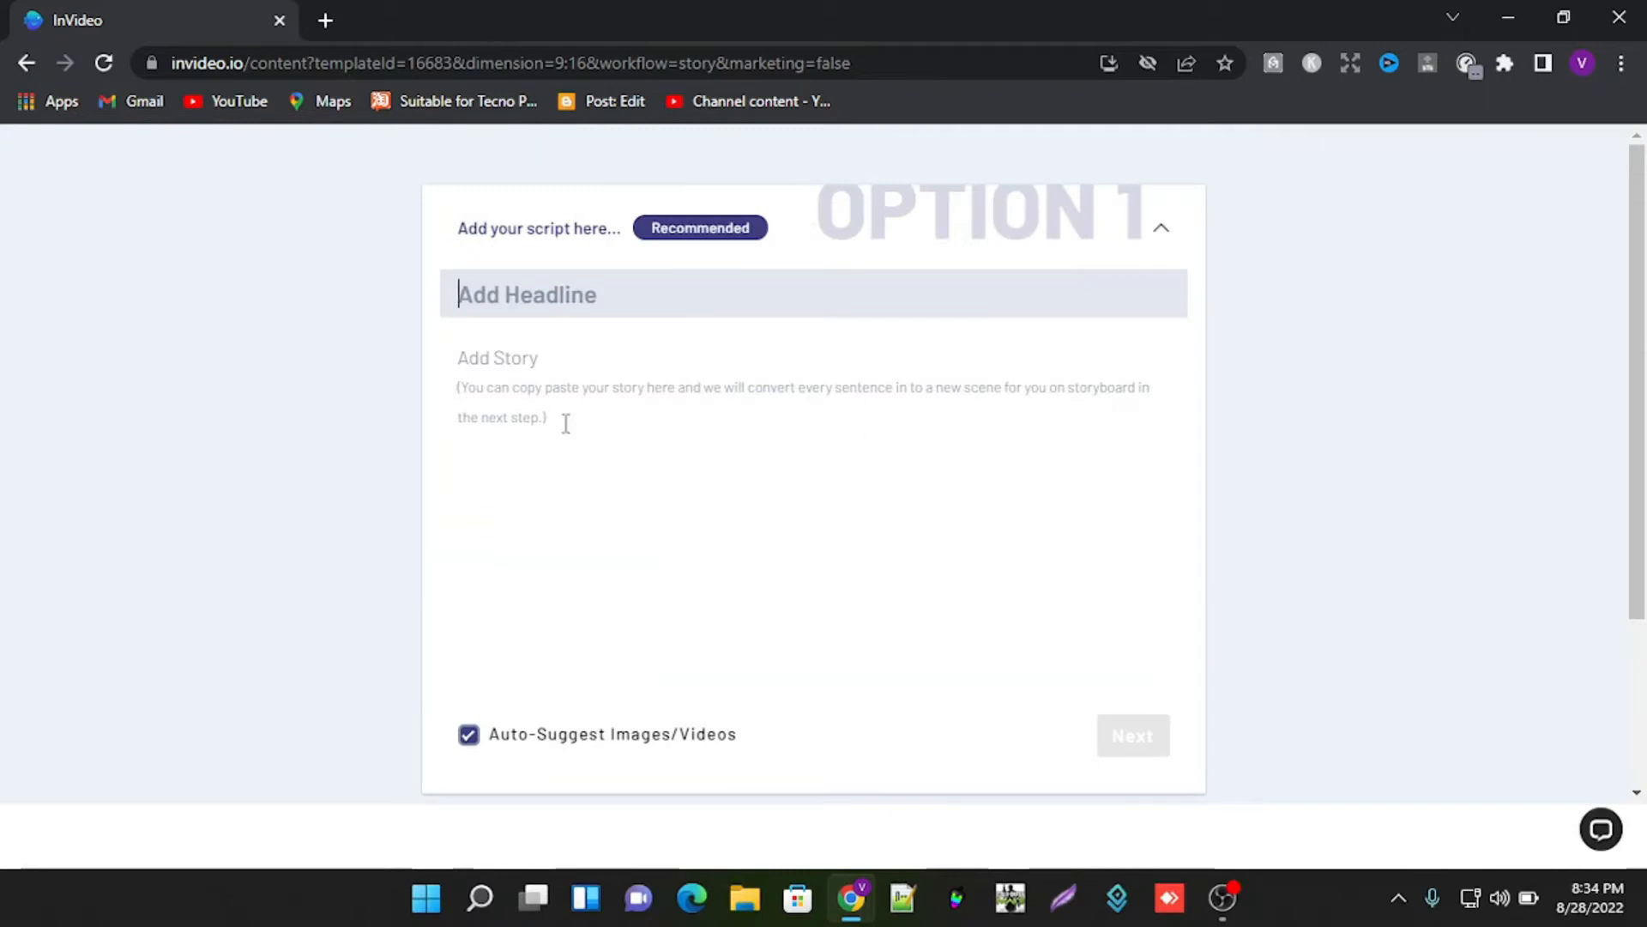
pyautogui.scroll(-2, 831, 526)
pyautogui.scroll(2, 832, 525)
# Step: Search Google for "how to make money online" in a new browser tab and open the Forbes article on 17 ways
pyautogui.click(325, 20)
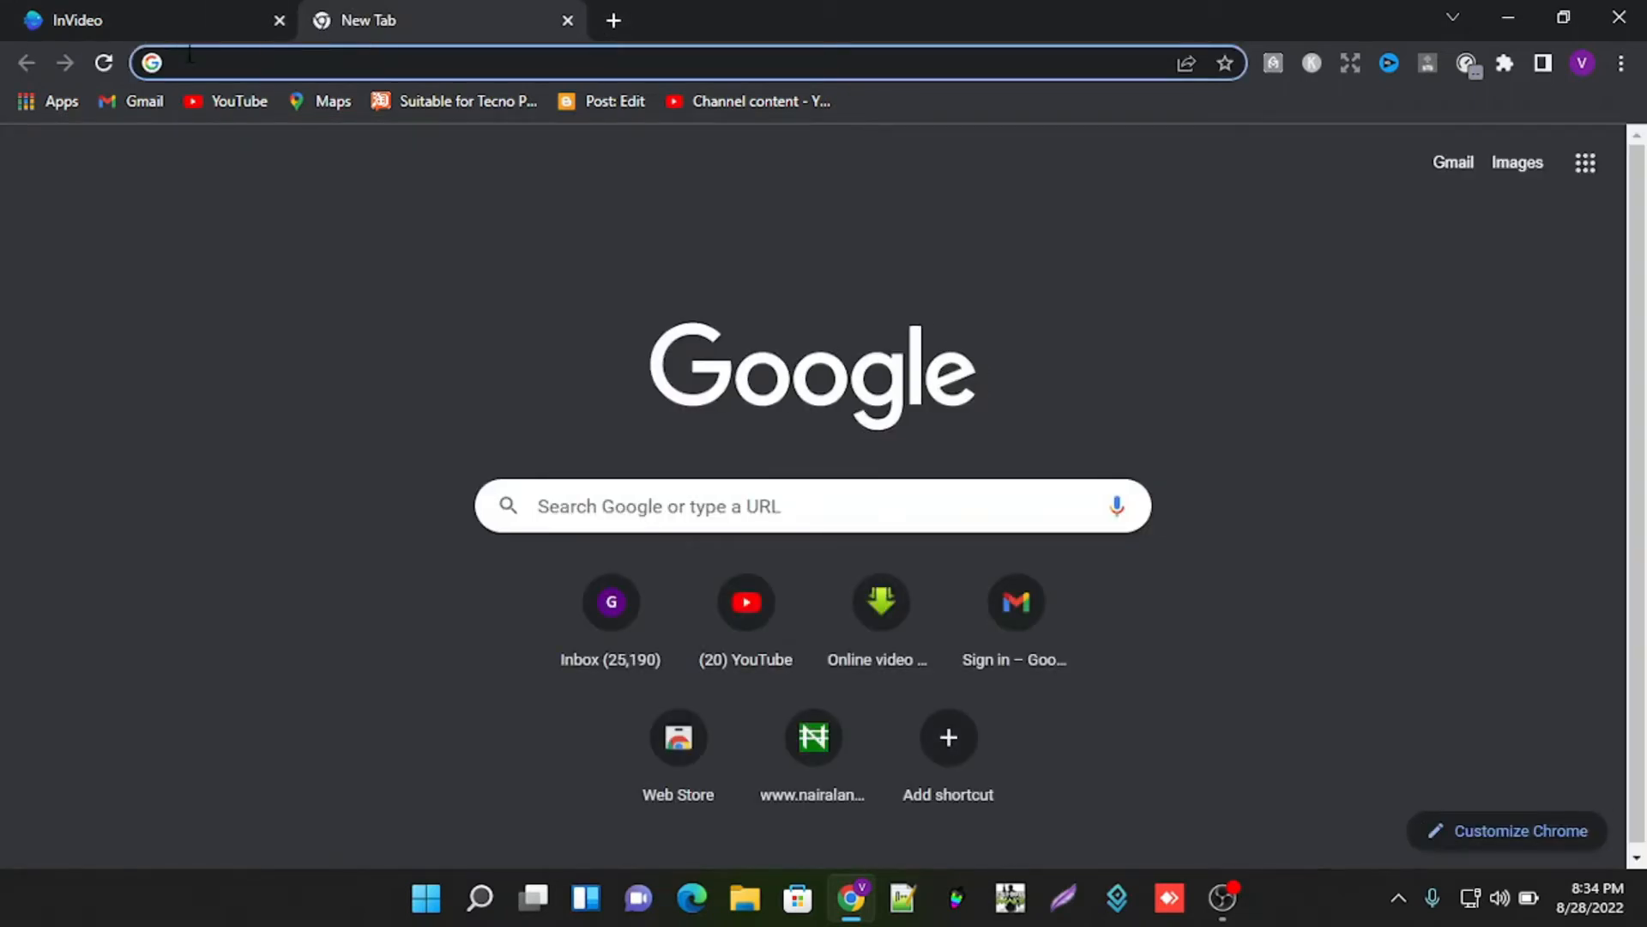
pyautogui.write('how to')
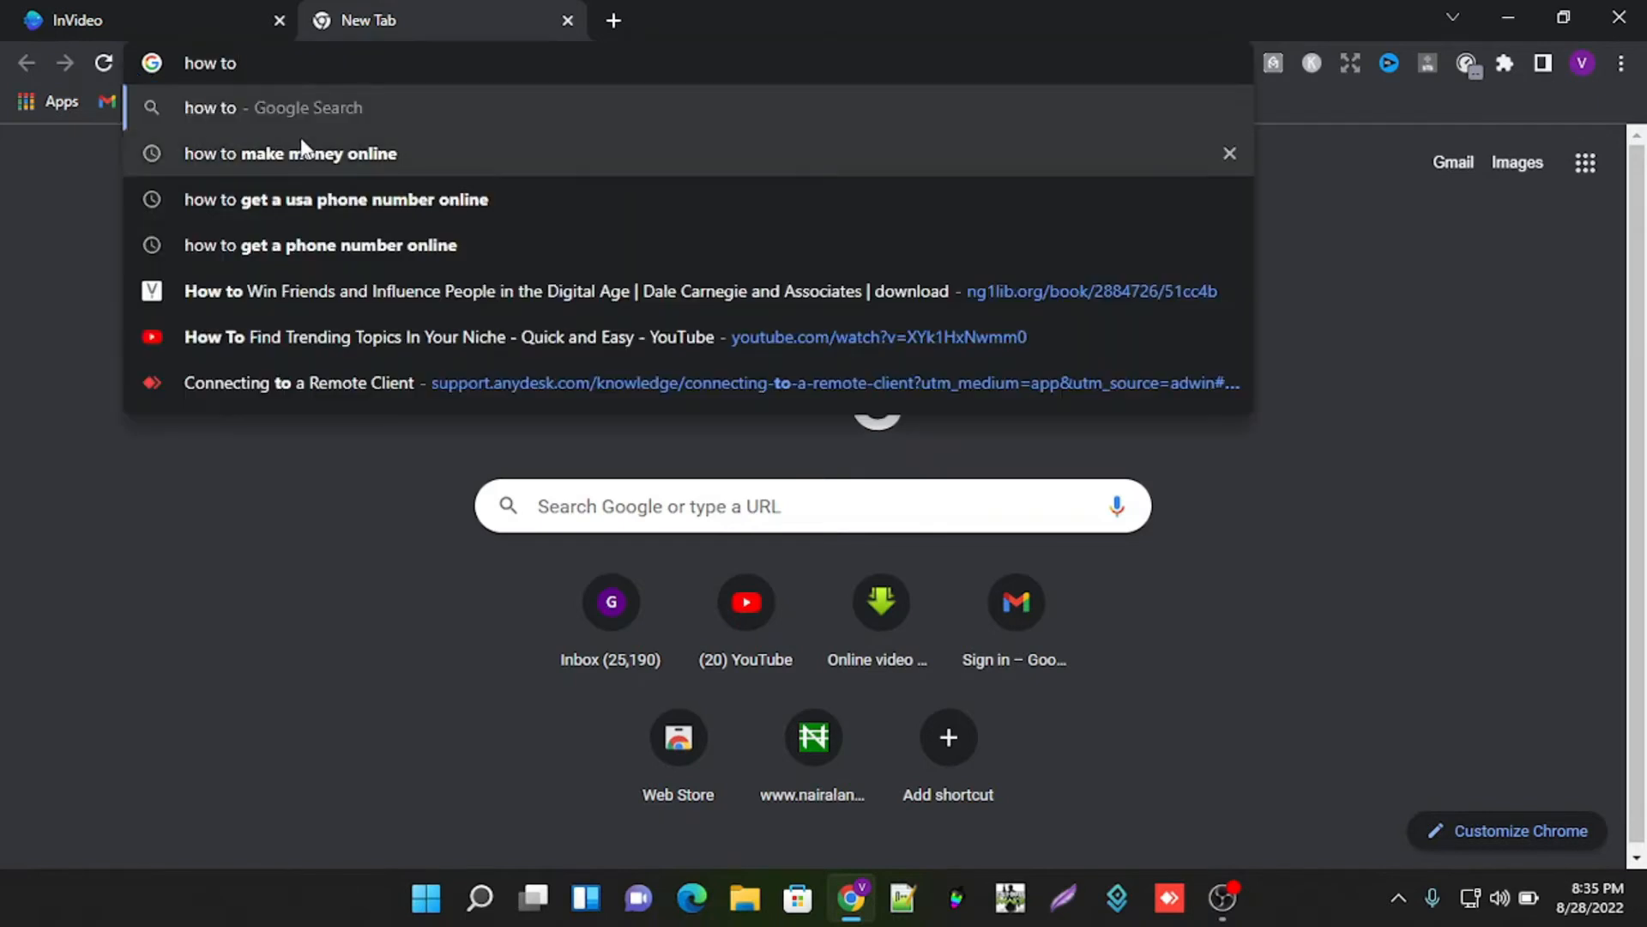
pyautogui.click(295, 157)
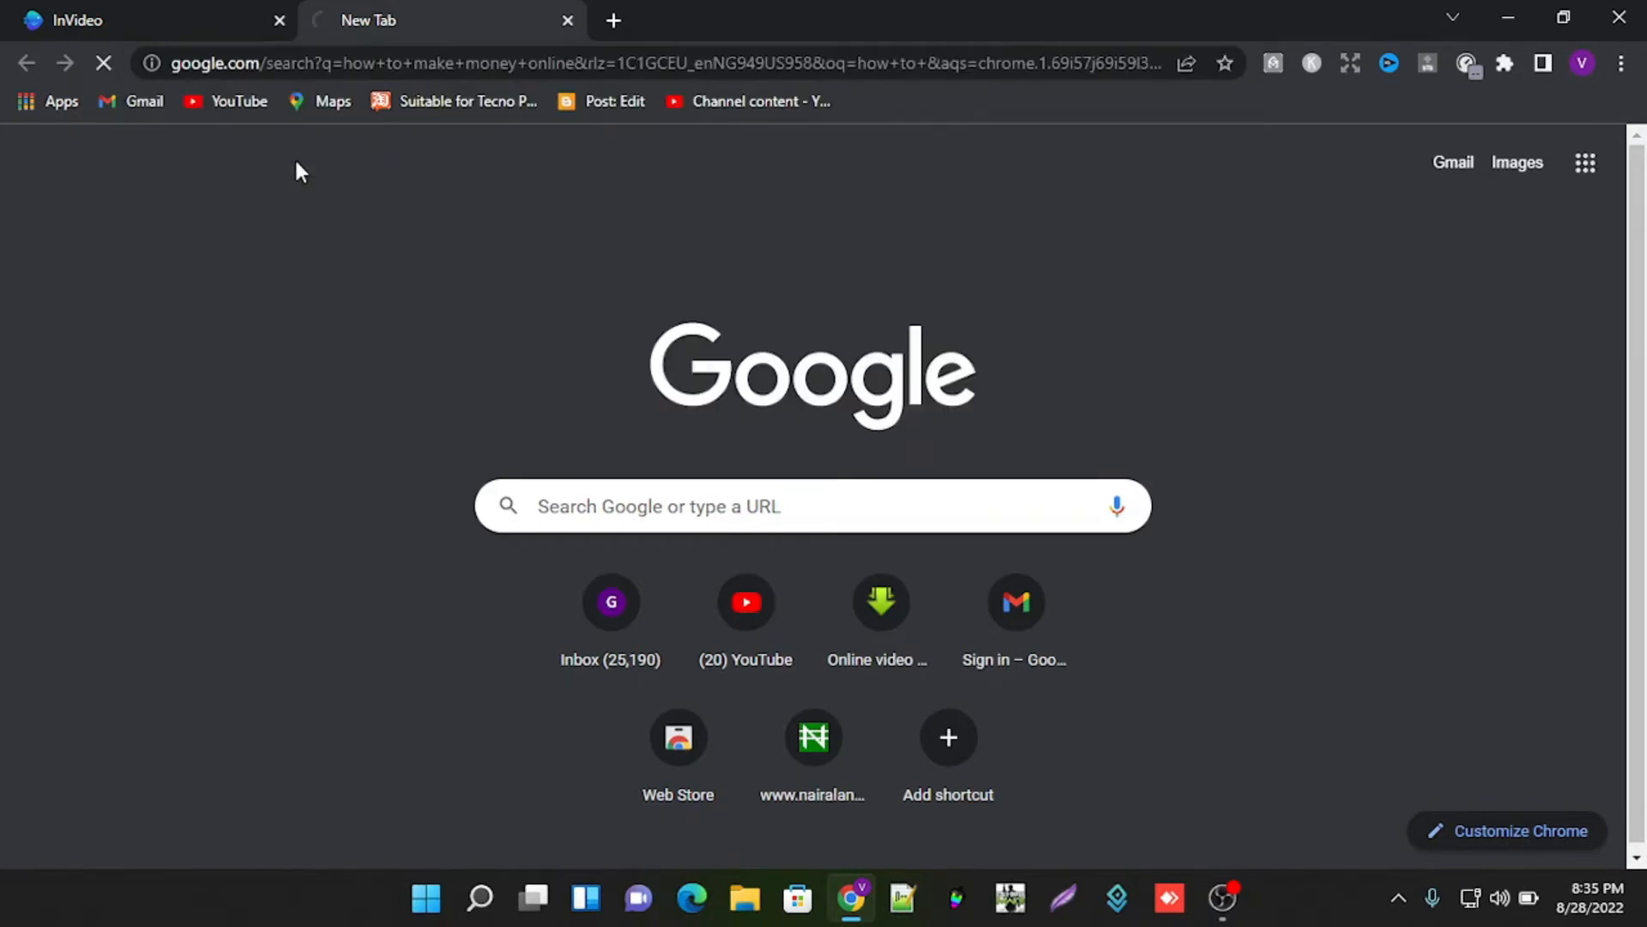
pyautogui.scroll(-5, 444, 562)
pyautogui.scroll(-2, 443, 563)
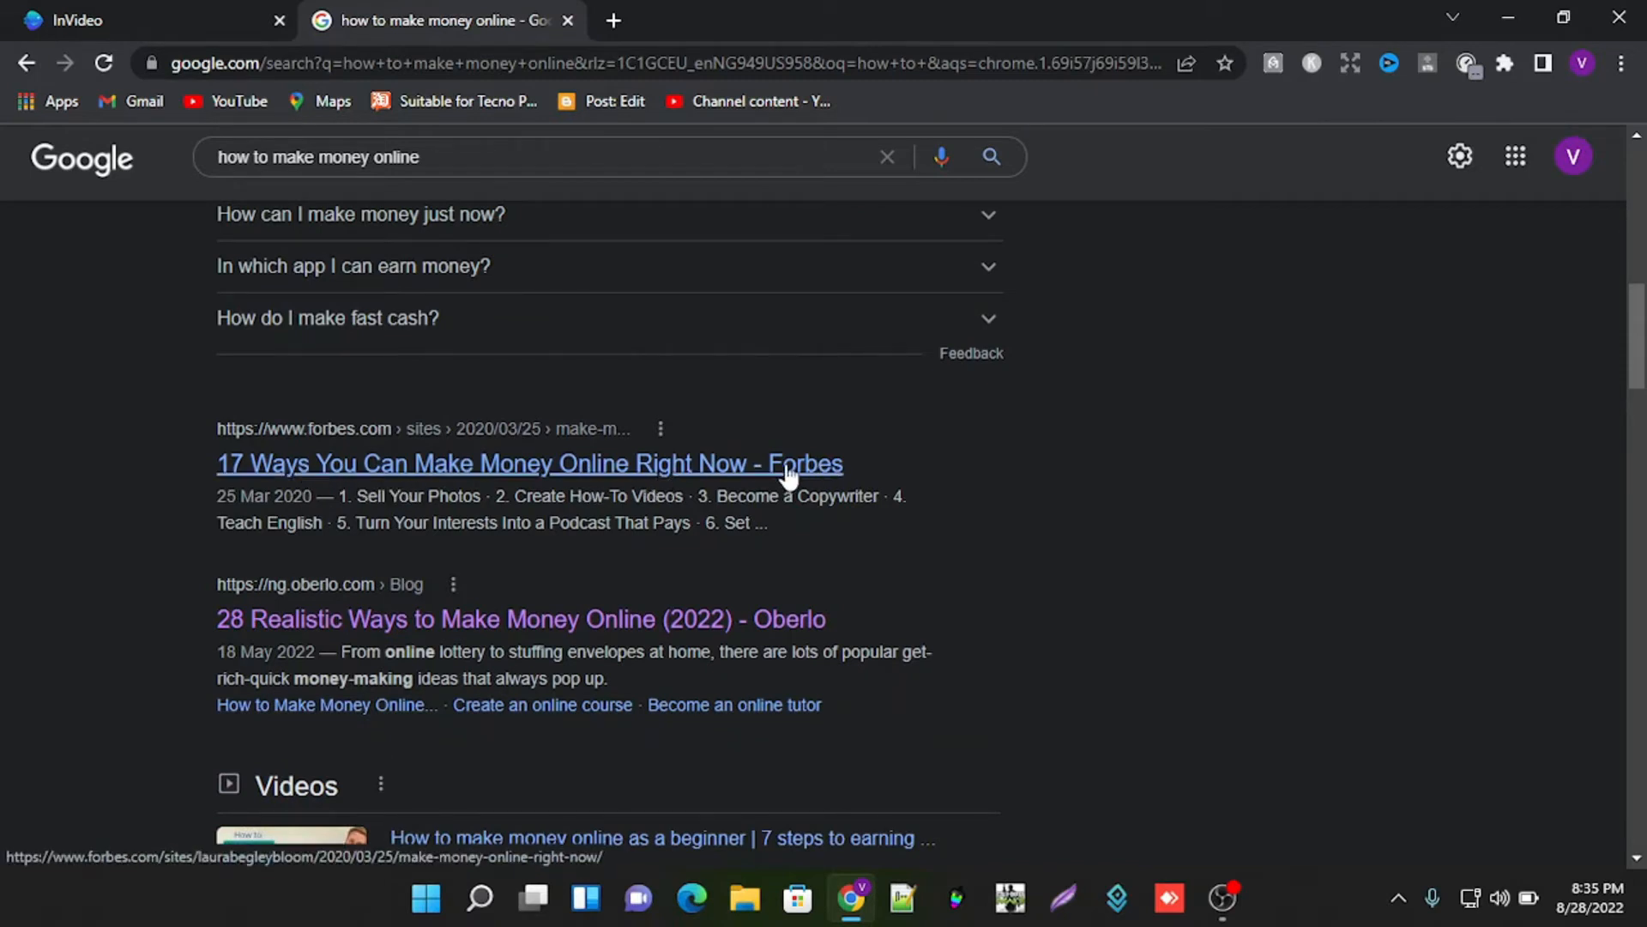
pyautogui.click(365, 465)
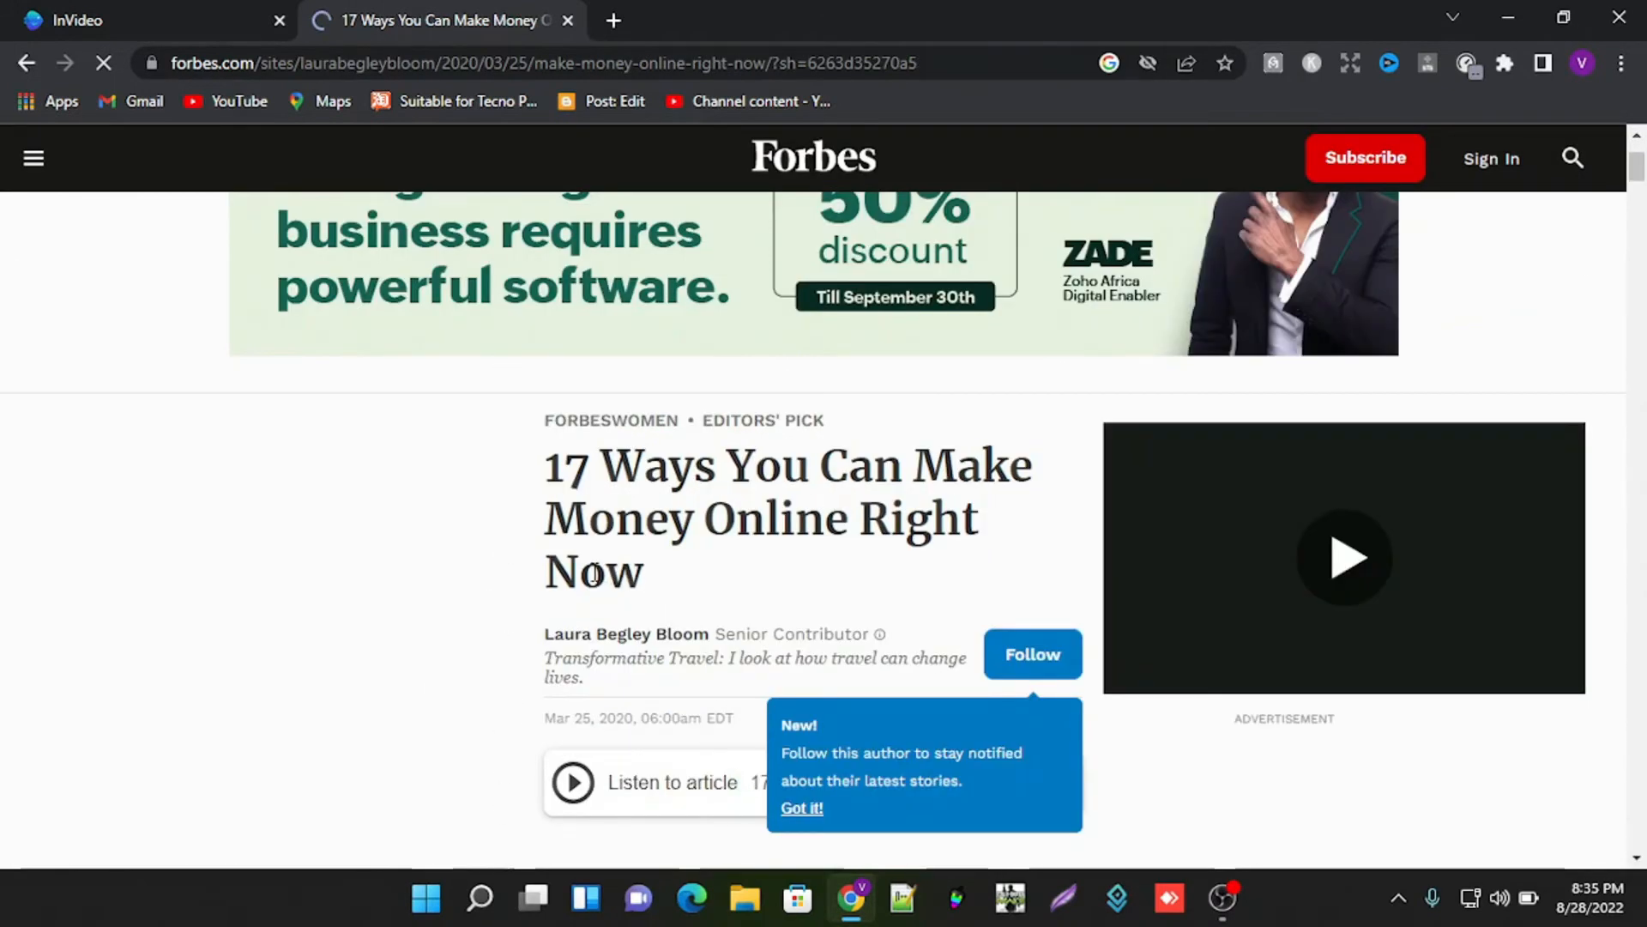
# Step: Copy the Forbes article's headline, "17 Ways You Can Make Money Online Right Now"
pyautogui.moveTo(554, 457); pyautogui.dragTo(644, 557)
pyautogui.rightClick(640, 543)
pyautogui.click(669, 564)
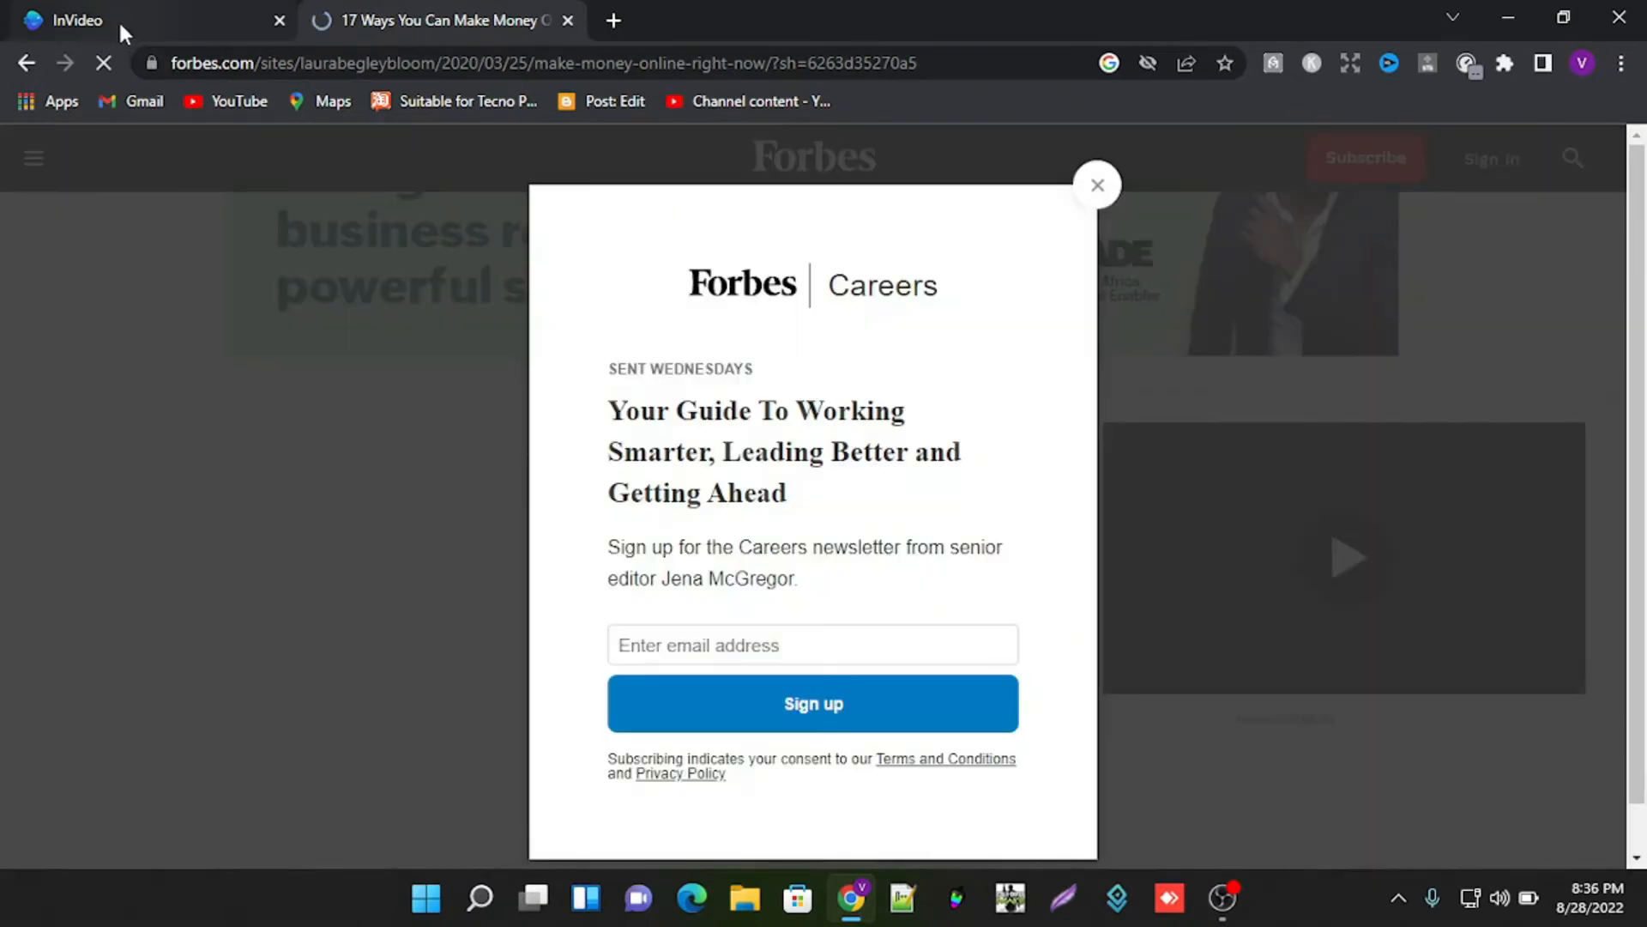
# Step: Paste the copied headline into InVideo's headline field and change its number so it reads "3Ways You Can Make Money Online Right Now"
pyautogui.click(118, 18)
pyautogui.click(498, 294)
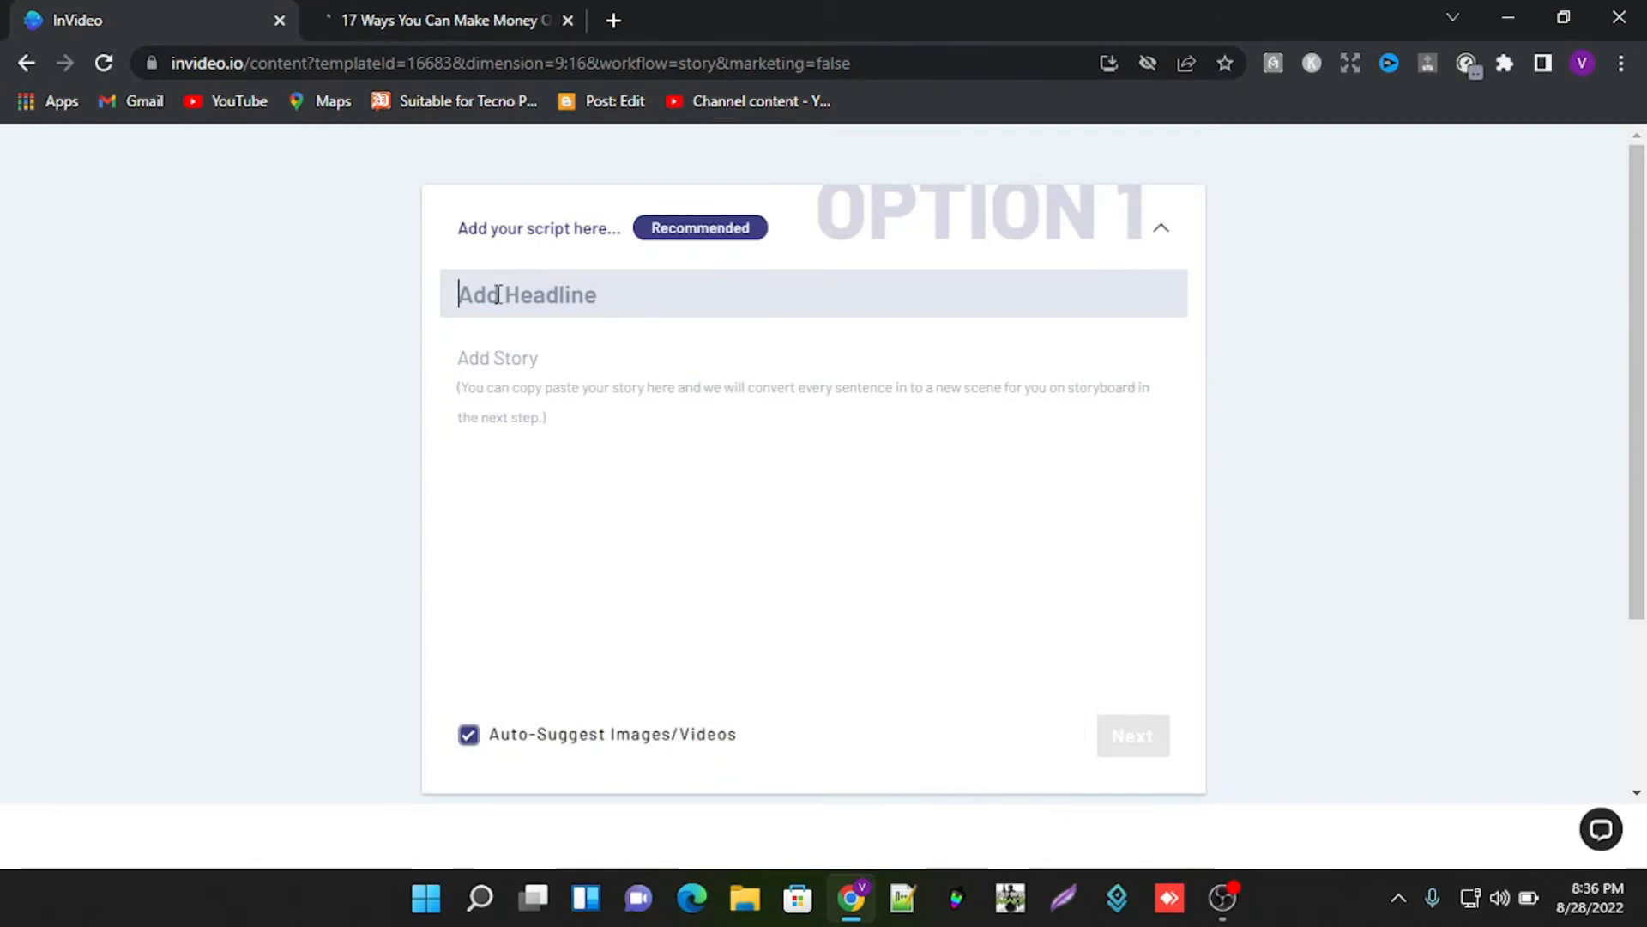
pyautogui.rightClick(501, 302)
pyautogui.click(562, 485)
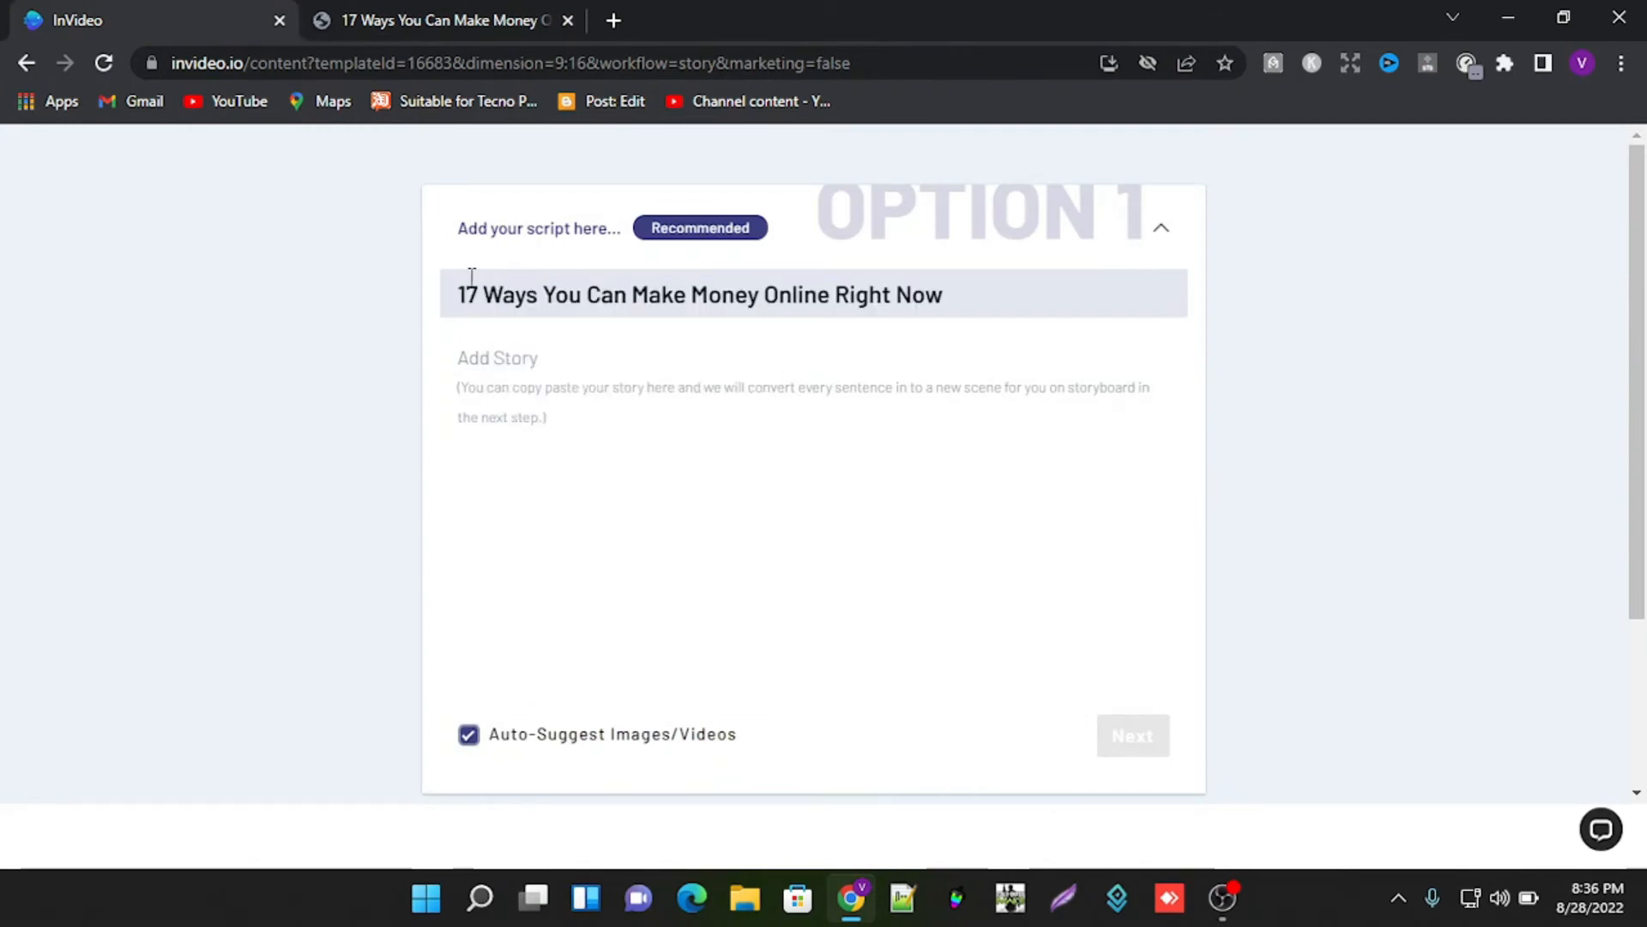
pyautogui.click(484, 297)
pyautogui.press('BackSpace')
pyautogui.press('BackSpace')
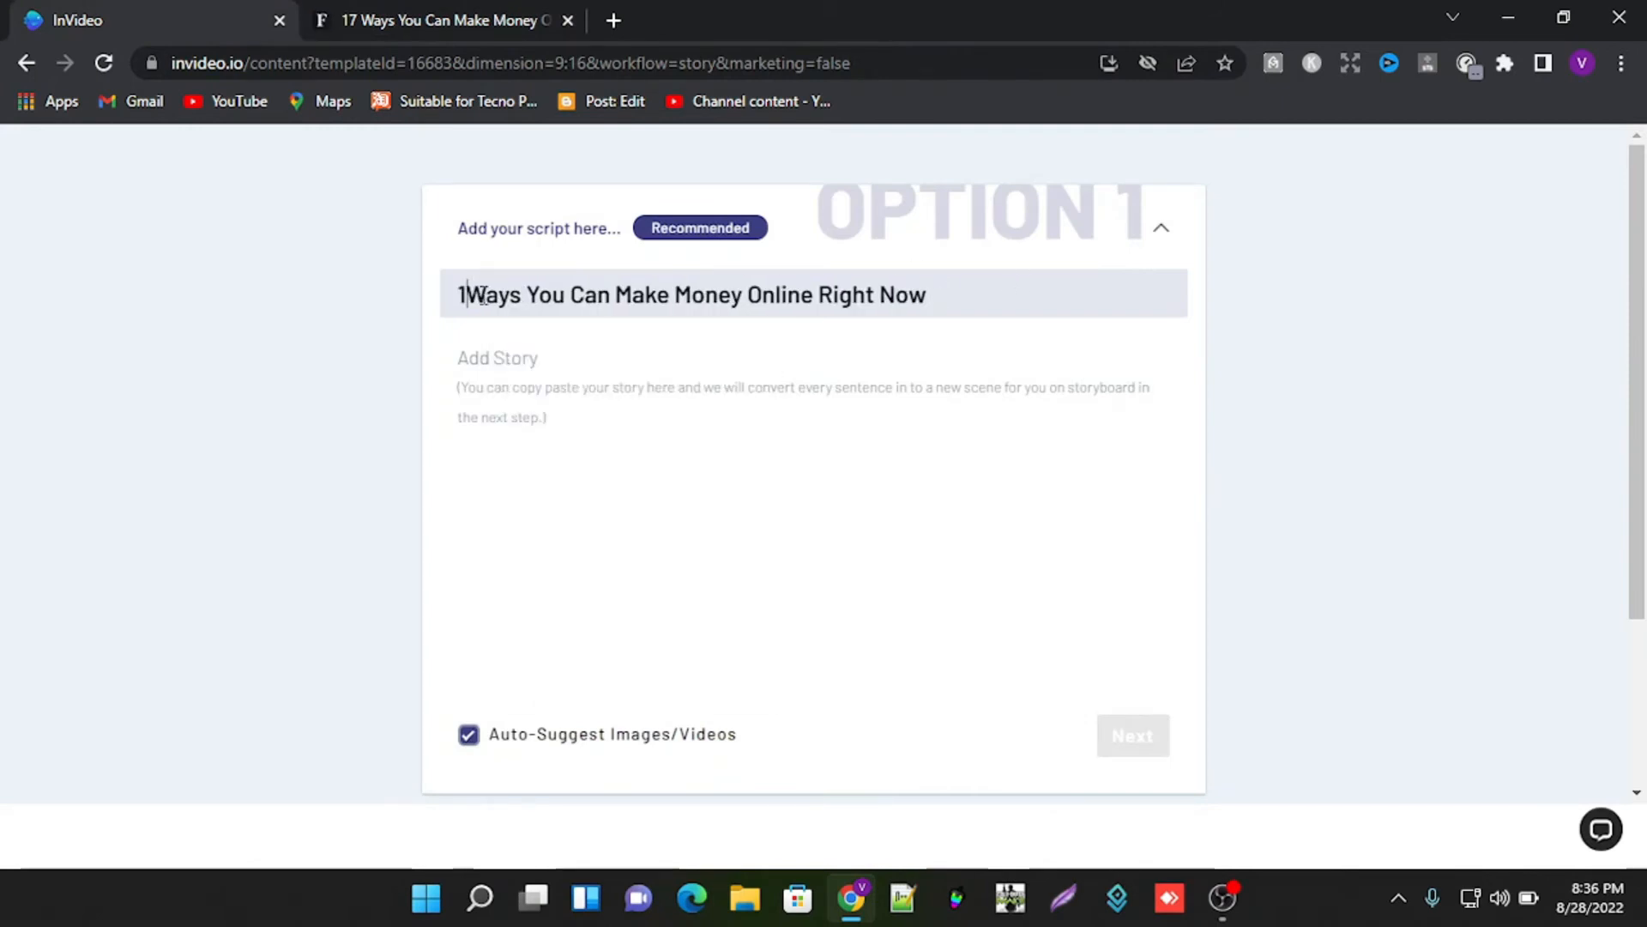
pyautogui.press('BackSpace')
pyautogui.write('3')
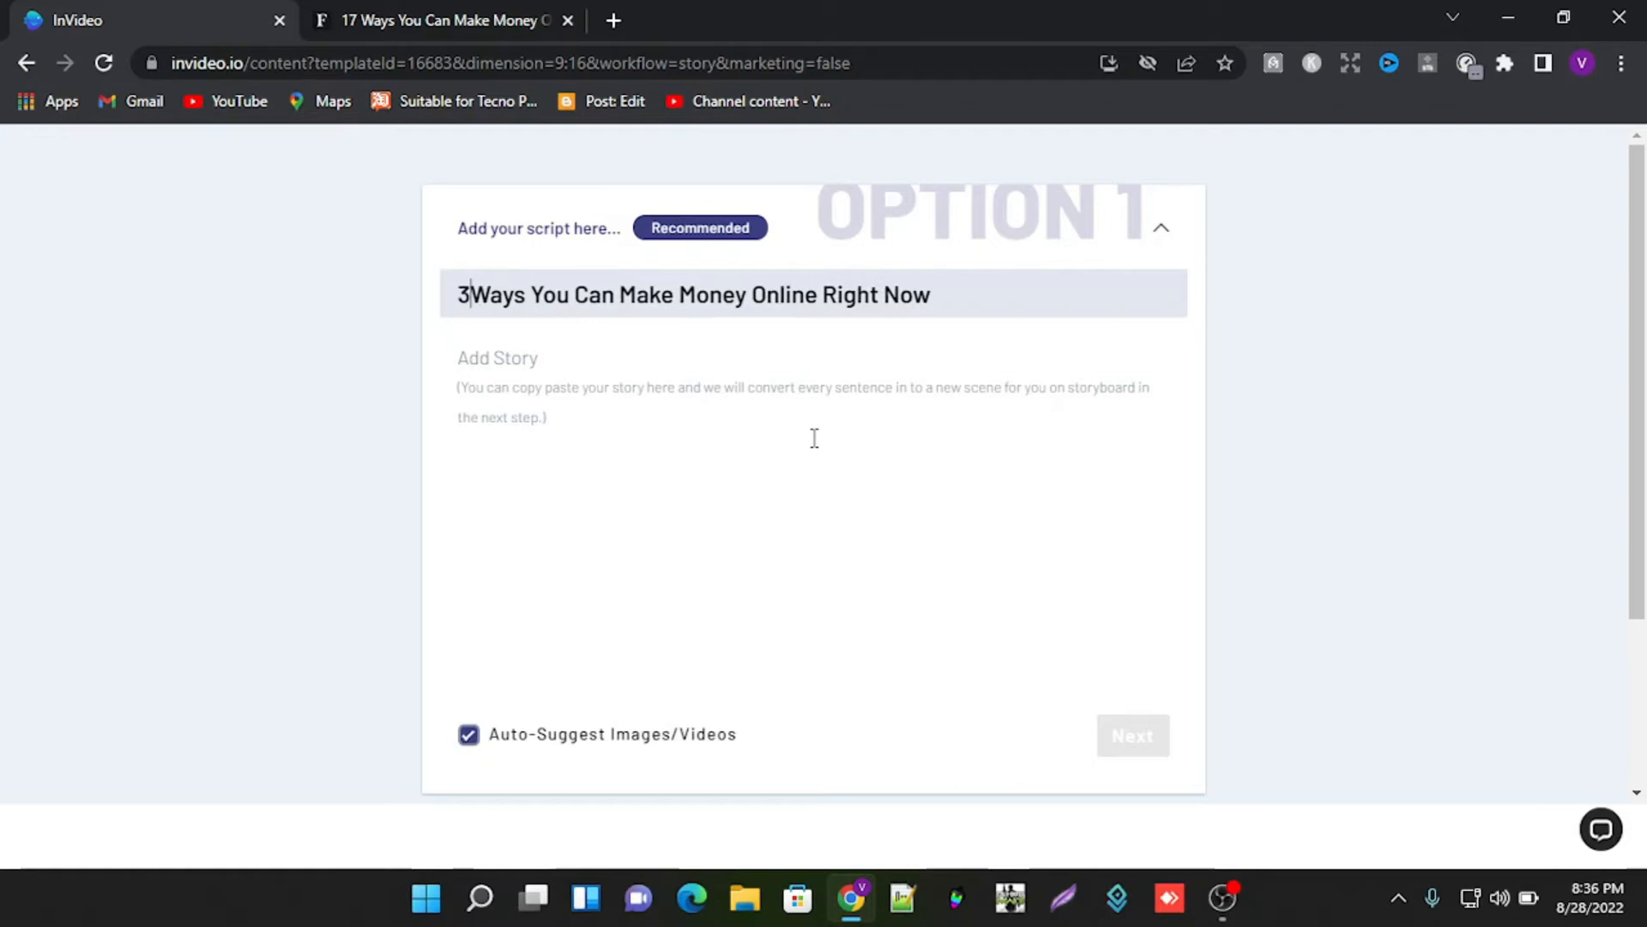
pyautogui.scroll(-1, 815, 429)
pyautogui.scroll(1, 815, 428)
# Step: Copy the "1. Sell Your Photos" heading from the Forbes article and paste it into InVideo's story field
pyautogui.click(429, 24)
pyautogui.scroll(-7, 841, 652)
pyautogui.scroll(-20, 843, 654)
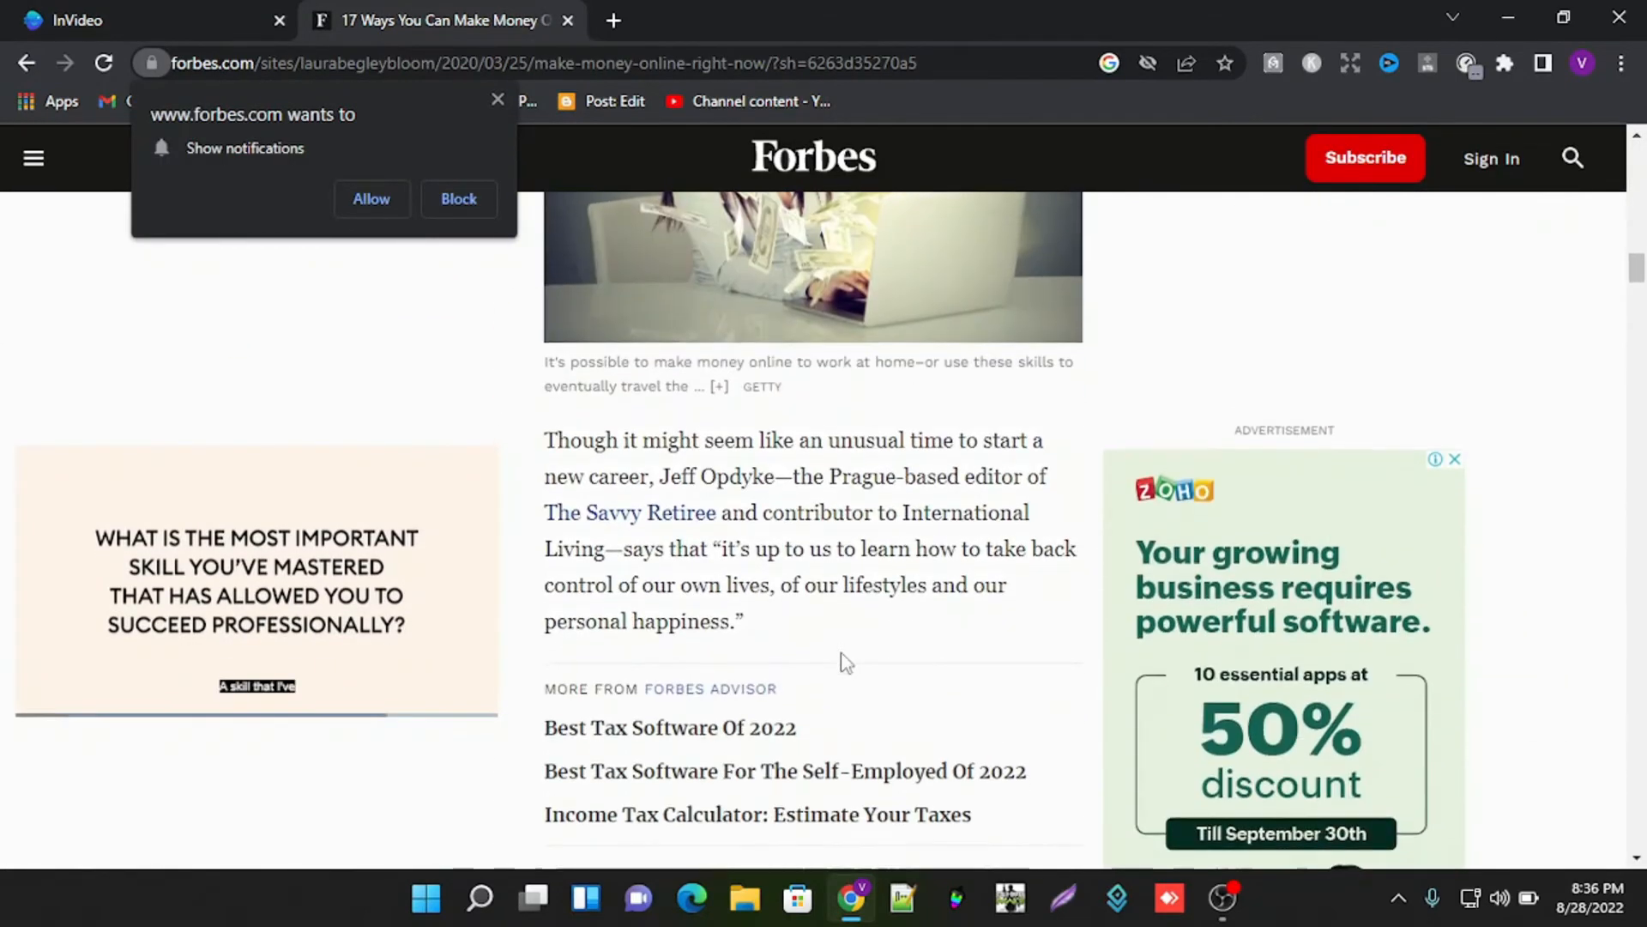
pyautogui.scroll(-10, 843, 662)
pyautogui.scroll(3, 702, 543)
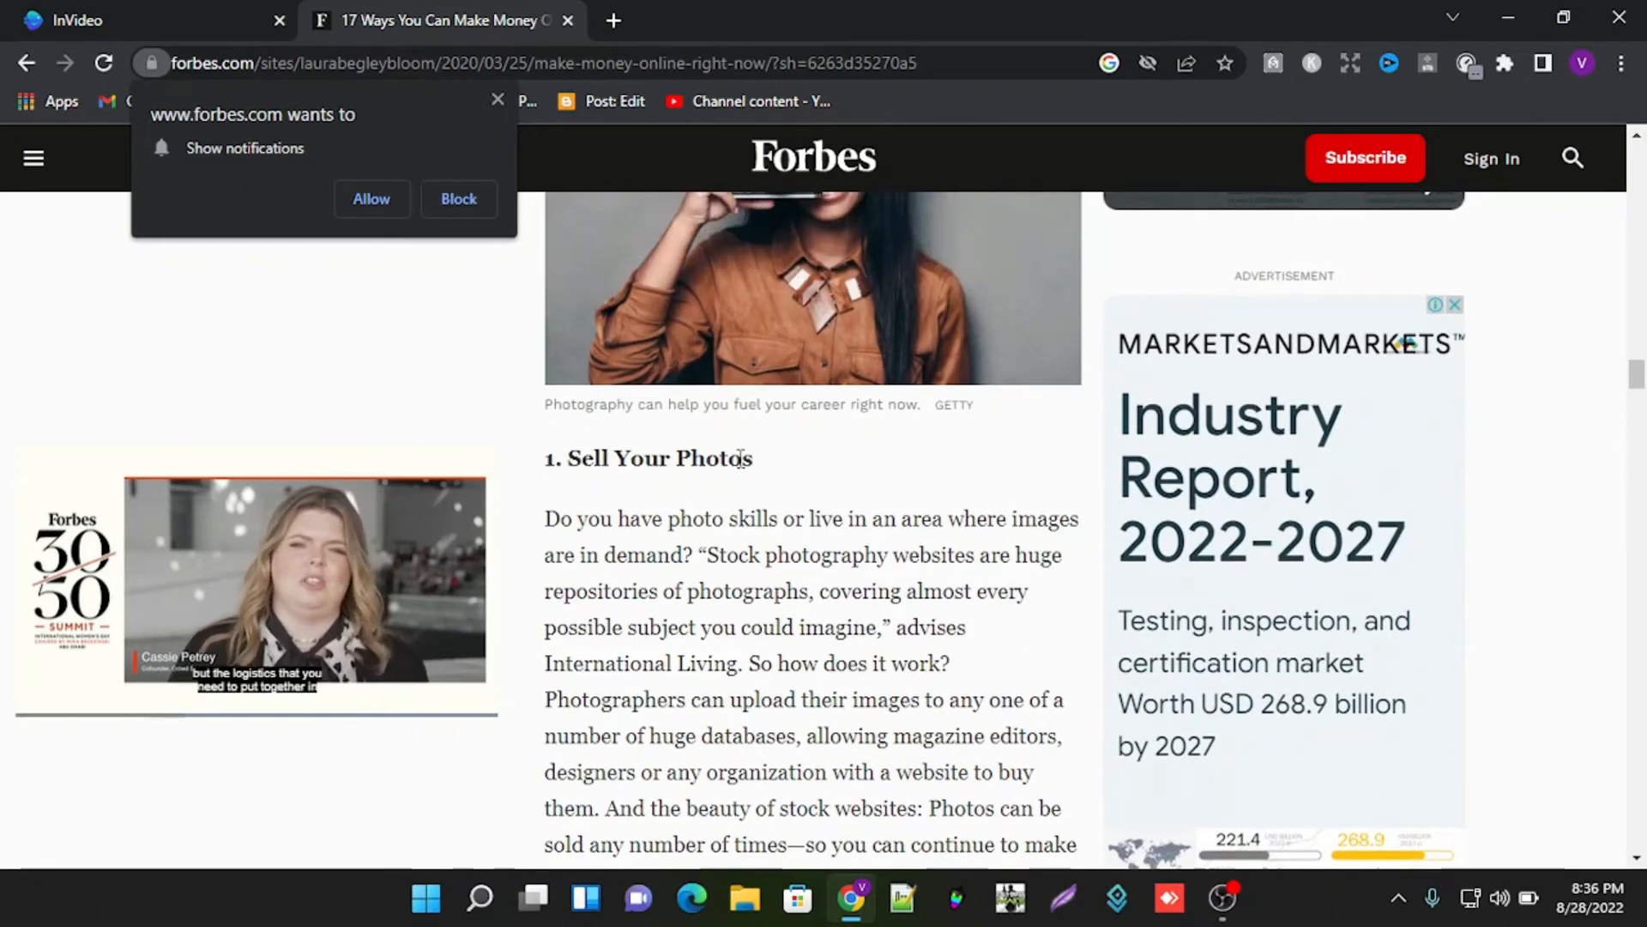
pyautogui.moveTo(545, 457); pyautogui.dragTo(755, 487)
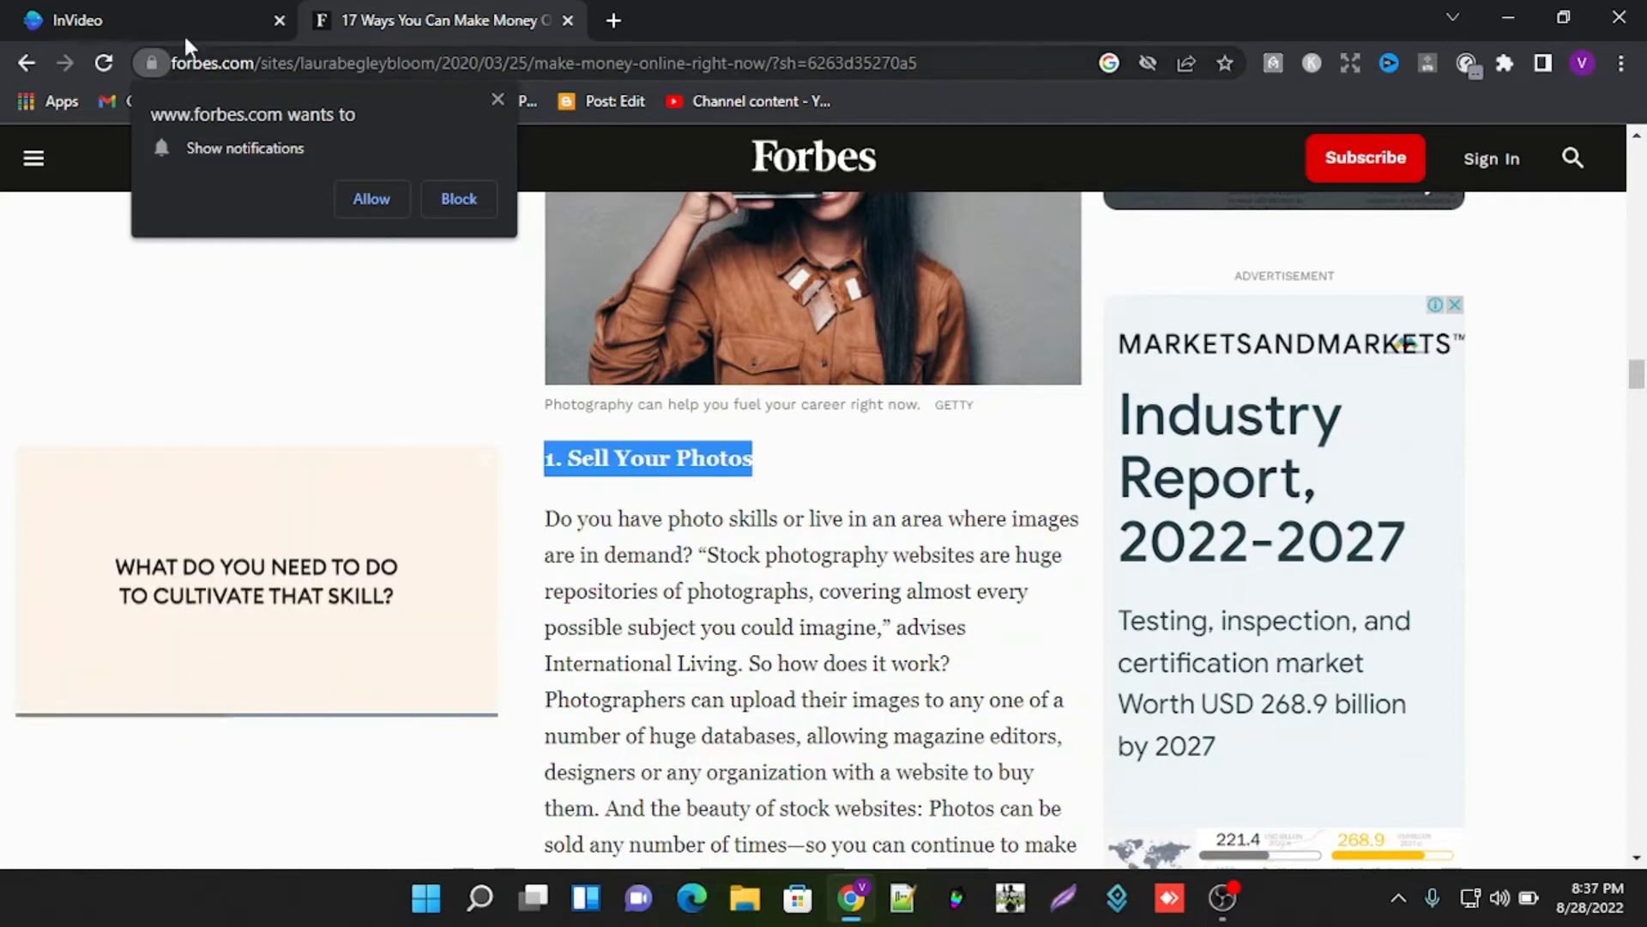
pyautogui.click(143, 27)
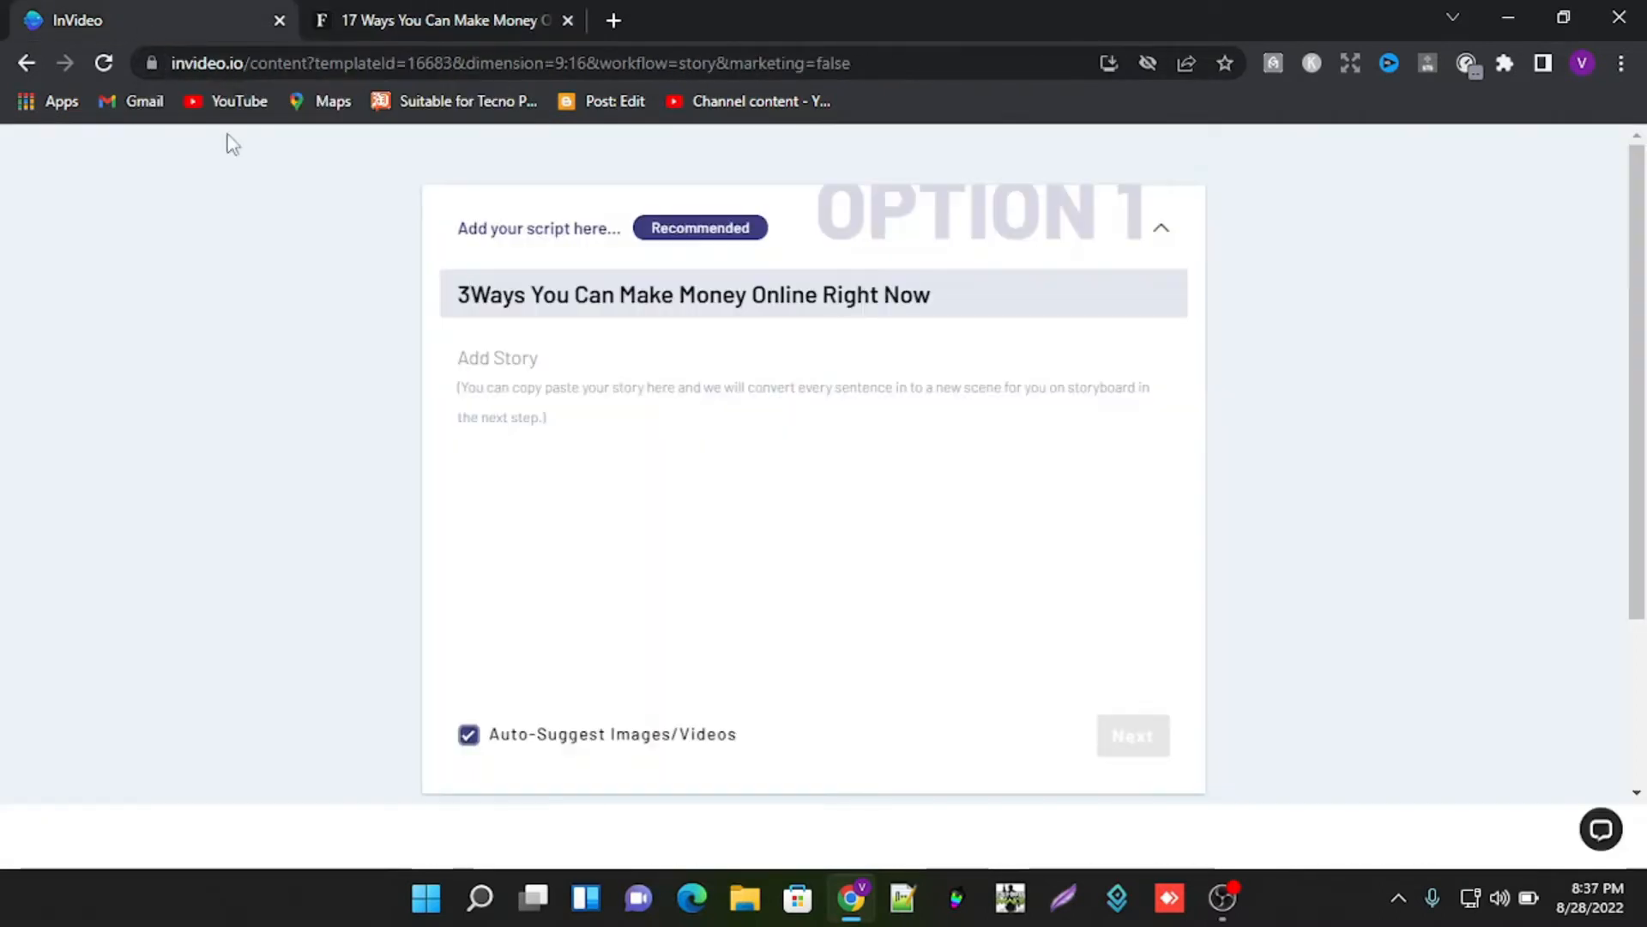
pyautogui.click(491, 355)
pyautogui.hotkey('ctrl', 'v')
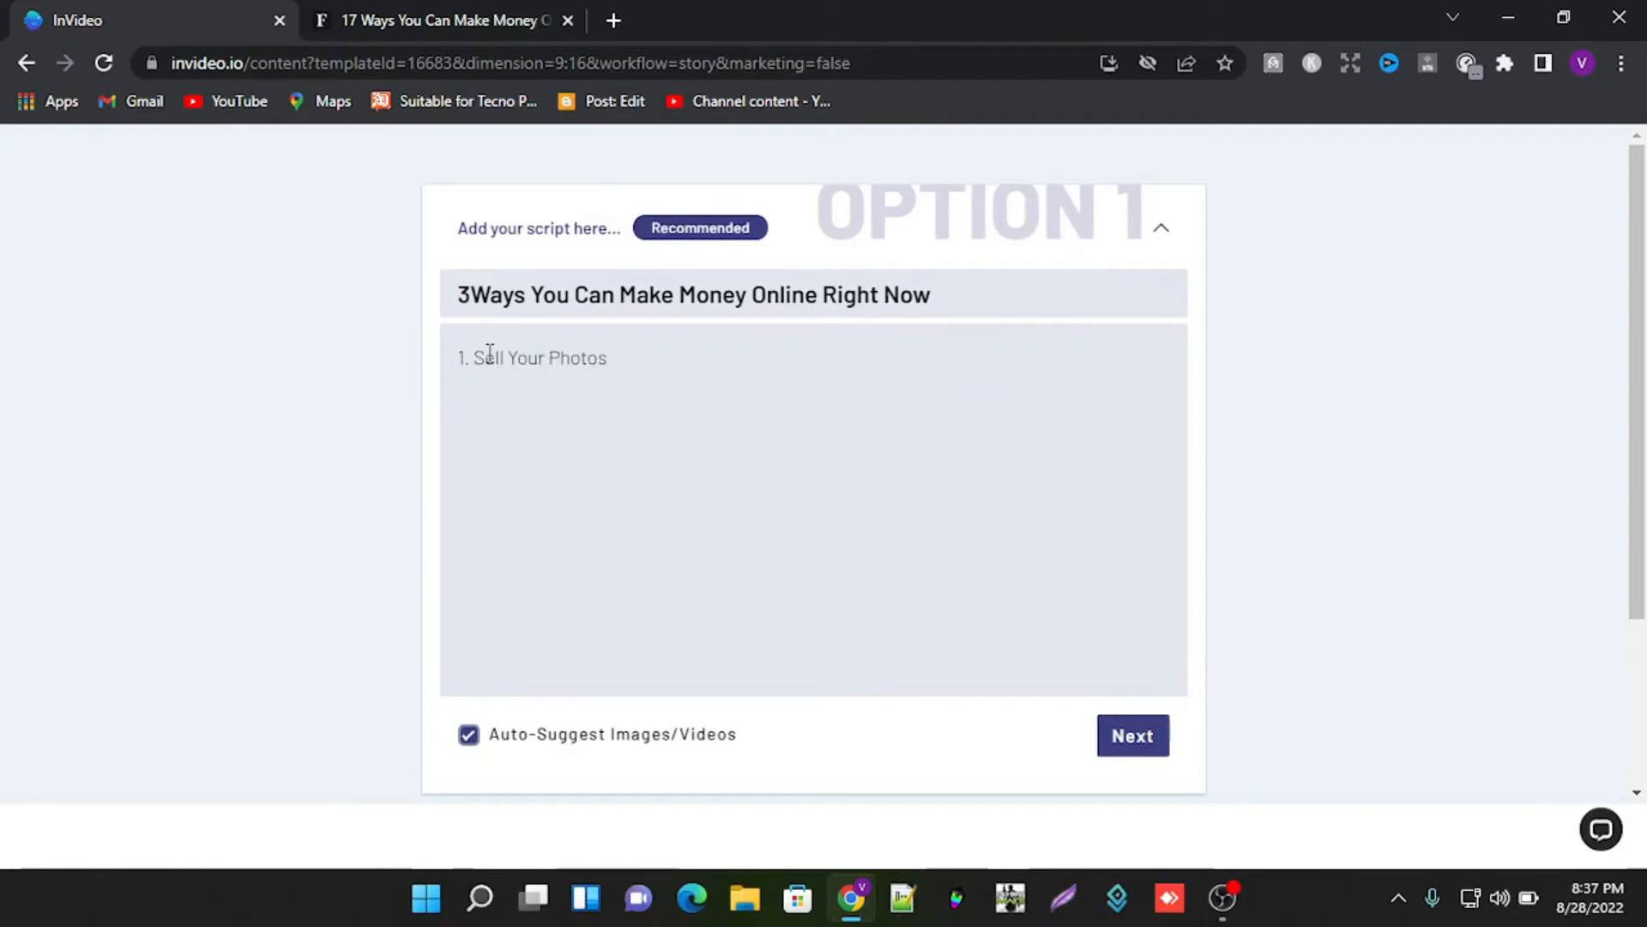
# Step: Copy the Sell Your Photos paragraph through "a website to buy them." and paste it under that heading in InVideo's story
pyautogui.hotkey('ctrl', 'Tab')
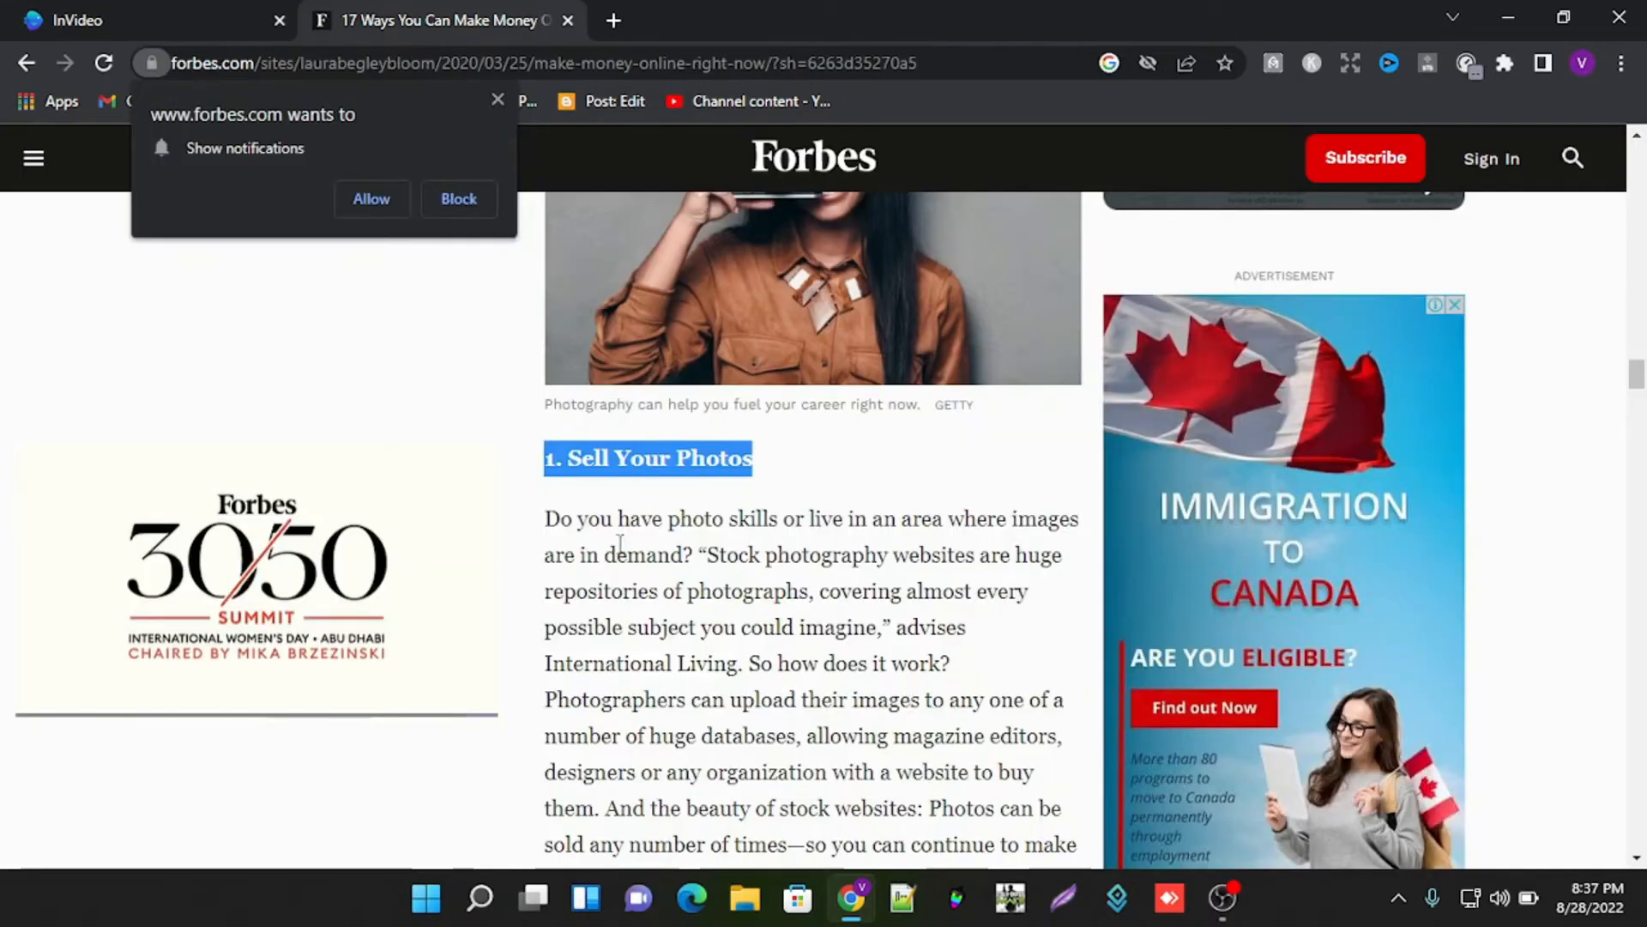
pyautogui.moveTo(546, 518); pyautogui.dragTo(712, 691)
pyautogui.rightClick(712, 691)
pyautogui.click(755, 472)
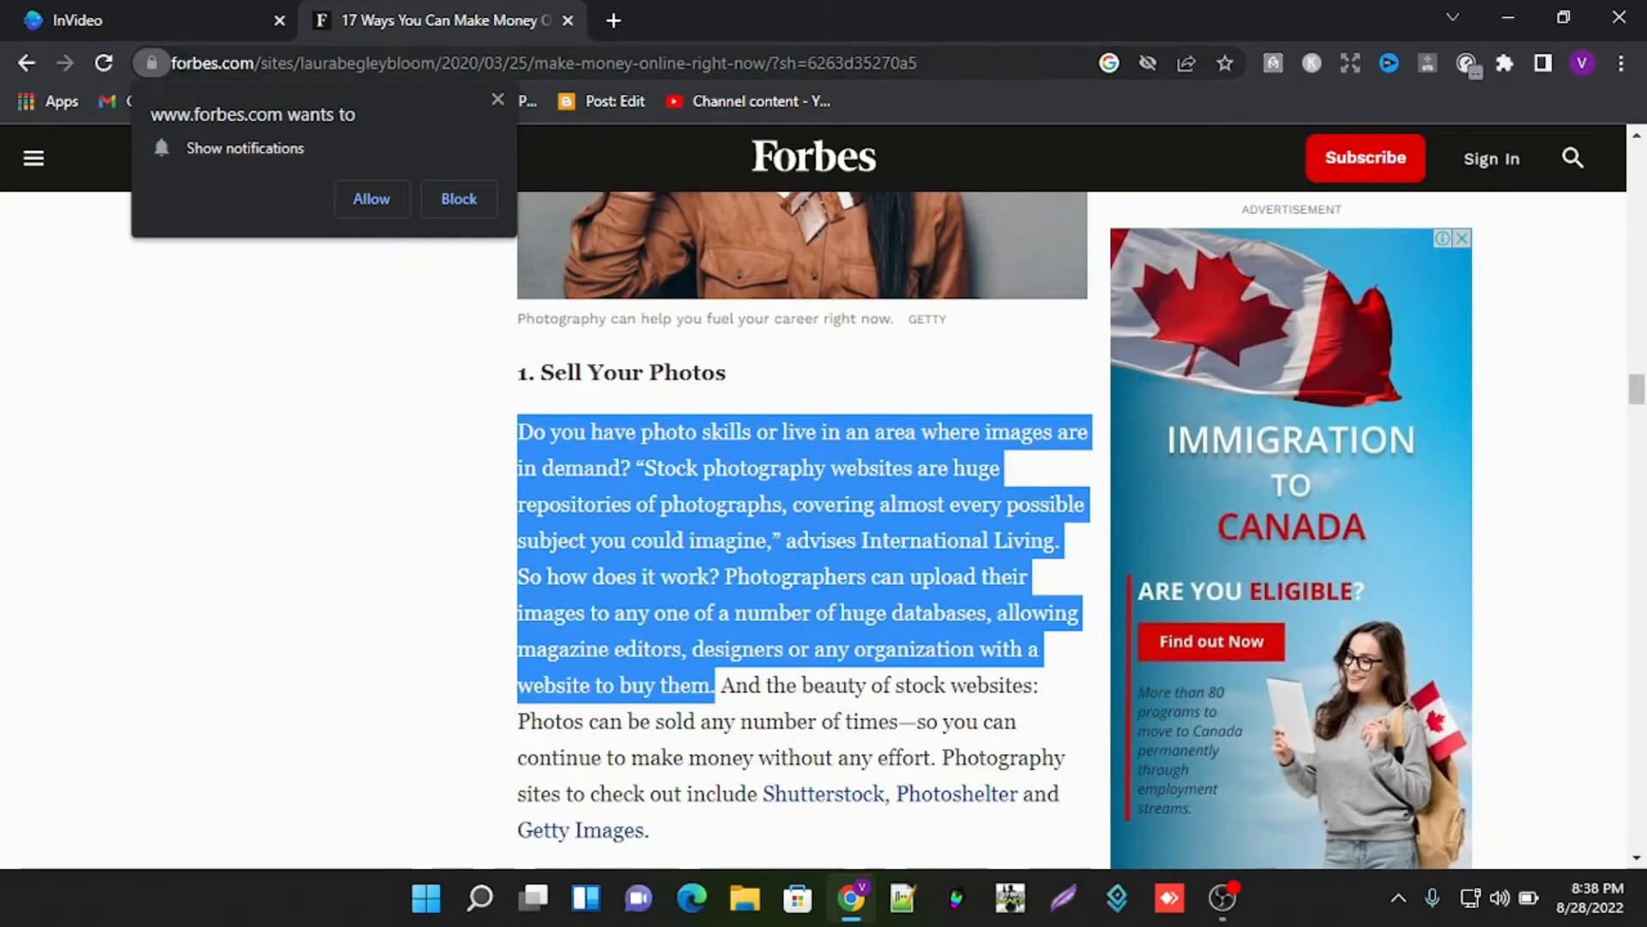
pyautogui.click(147, 27)
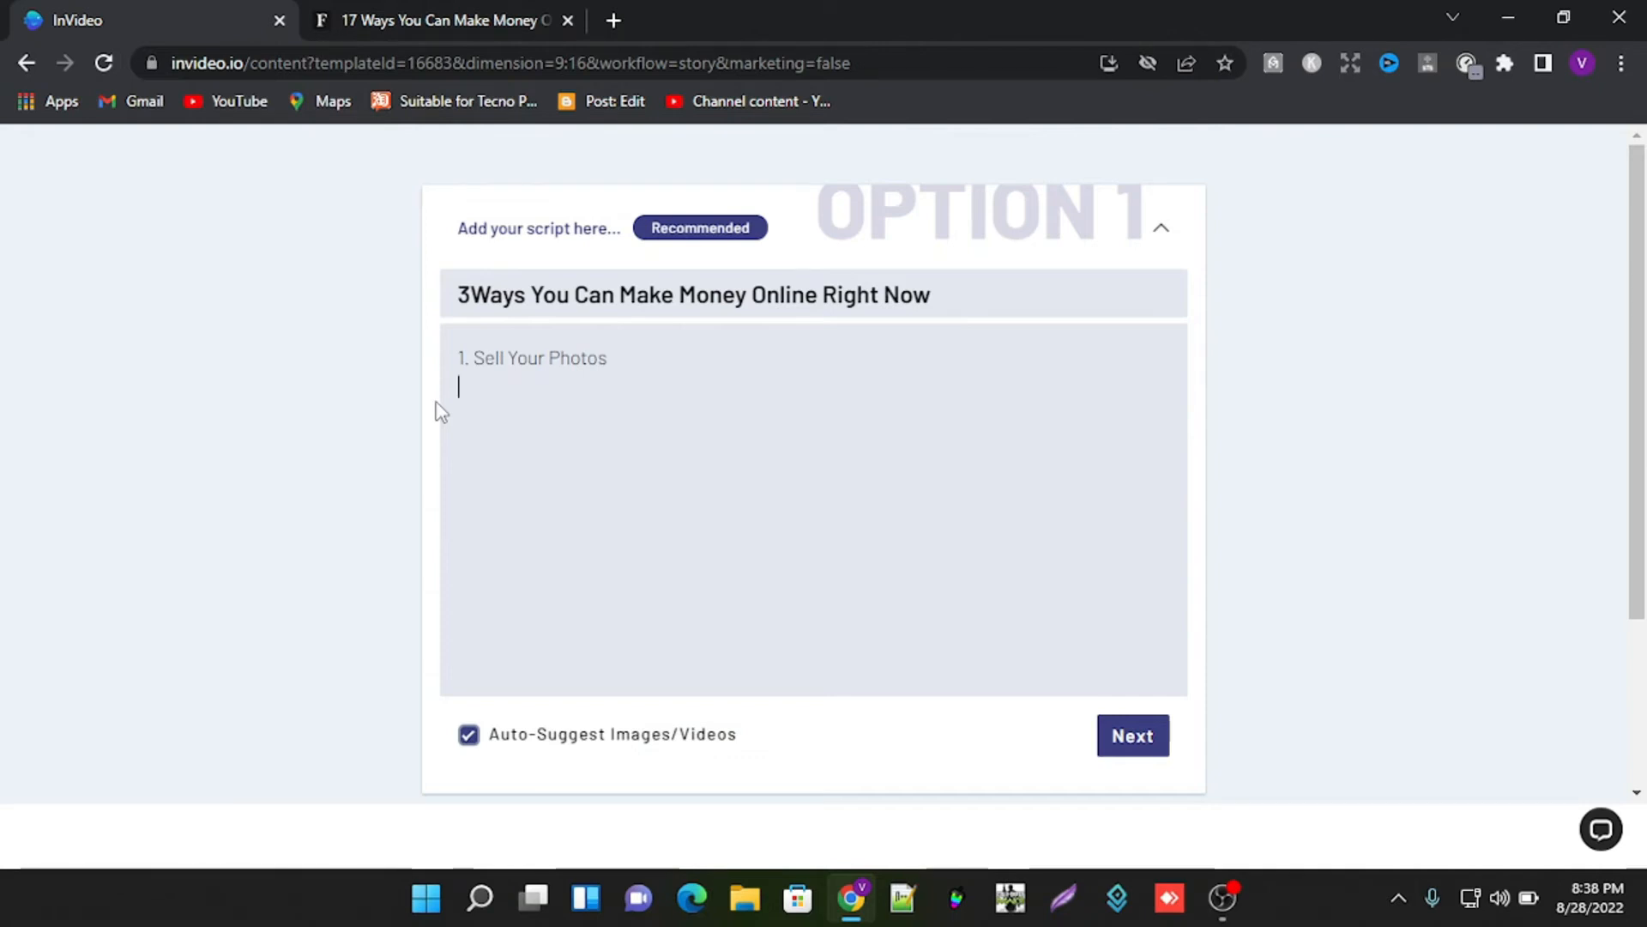
pyautogui.hotkey('ctrl', 'v')
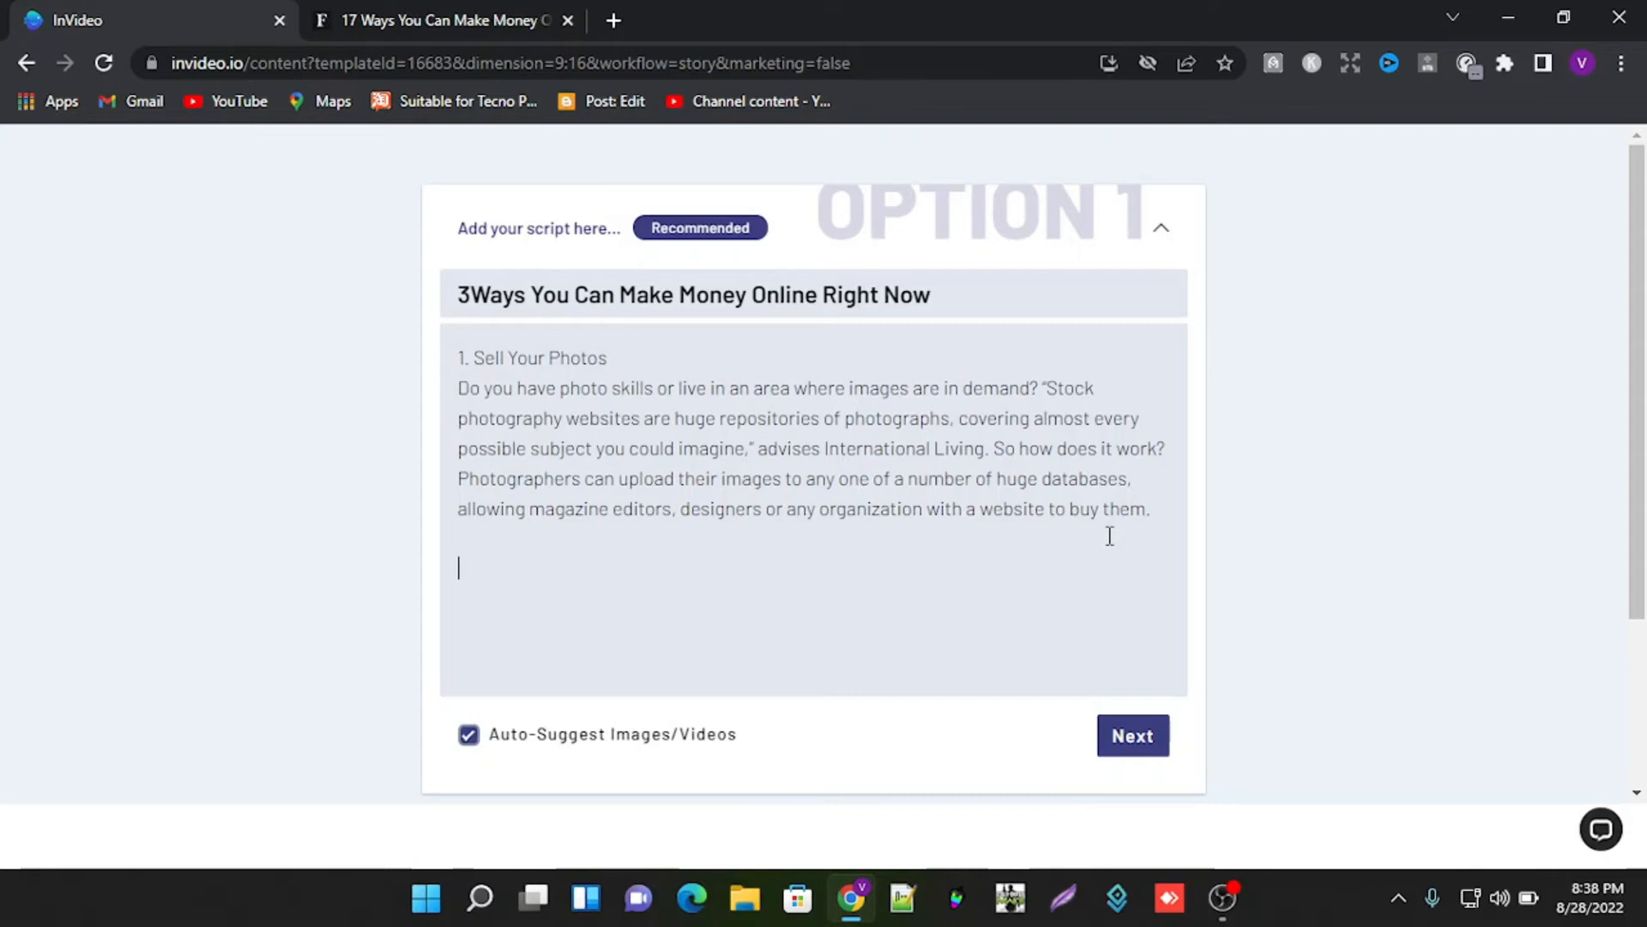
pyautogui.scroll(-1, 661, 588)
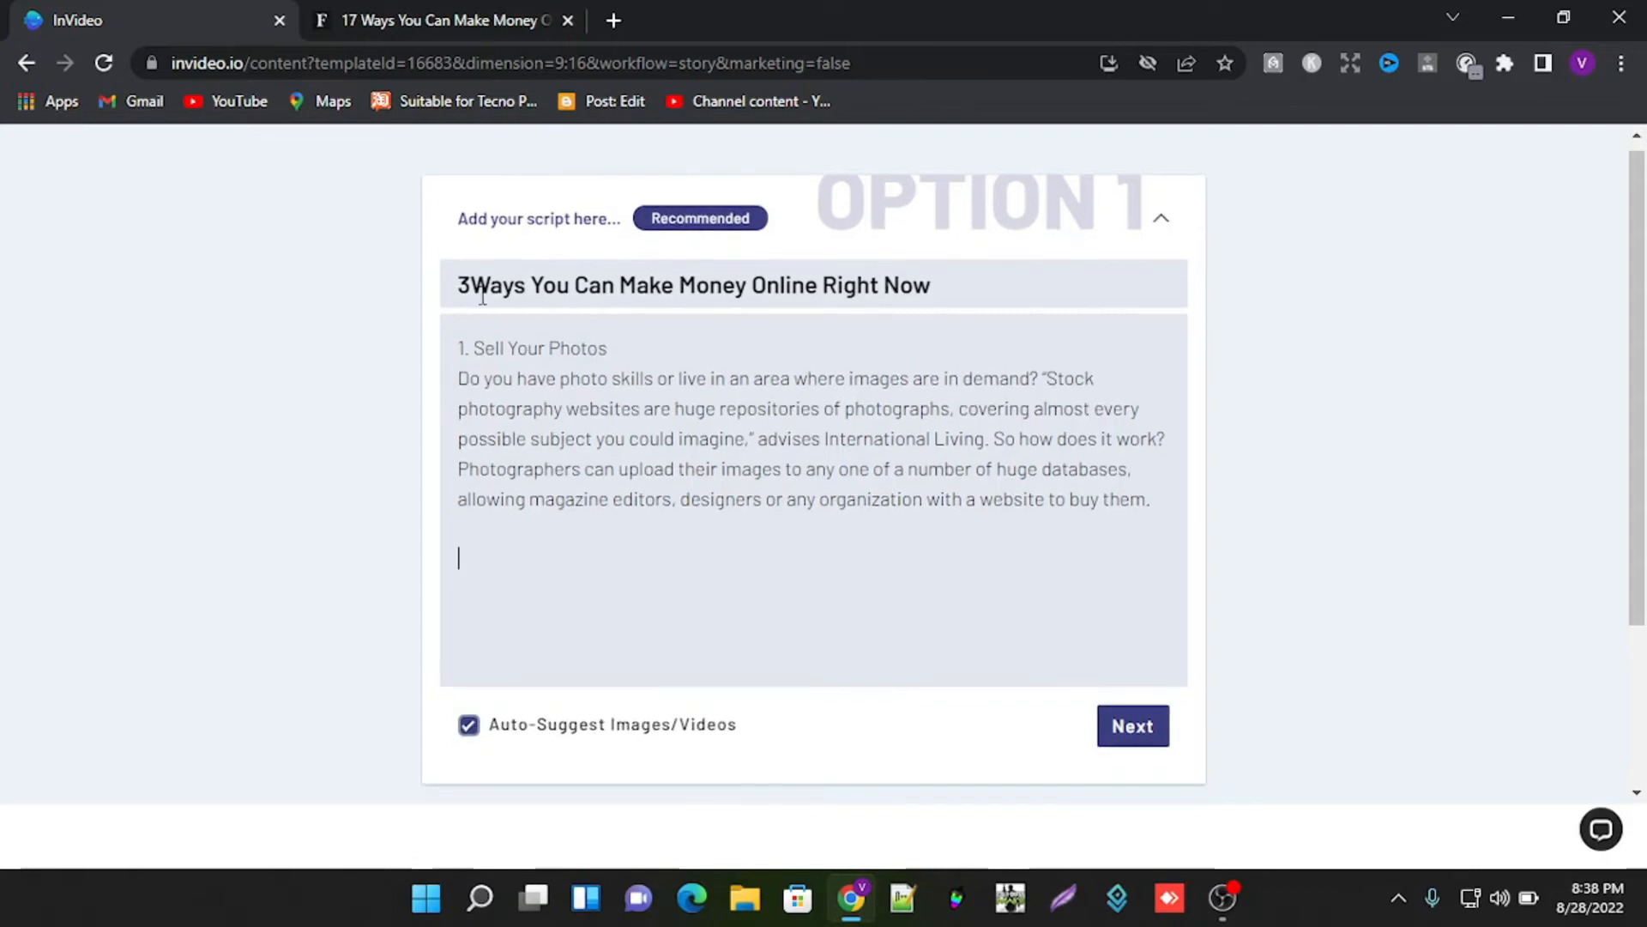
# Step: Copy the "2. Create How-To Videos" heading and its text through "in one month on YouTube." from Forbes into InVideo's story
pyautogui.click(424, 19)
pyautogui.click(851, 581)
pyautogui.scroll(-1, 855, 762)
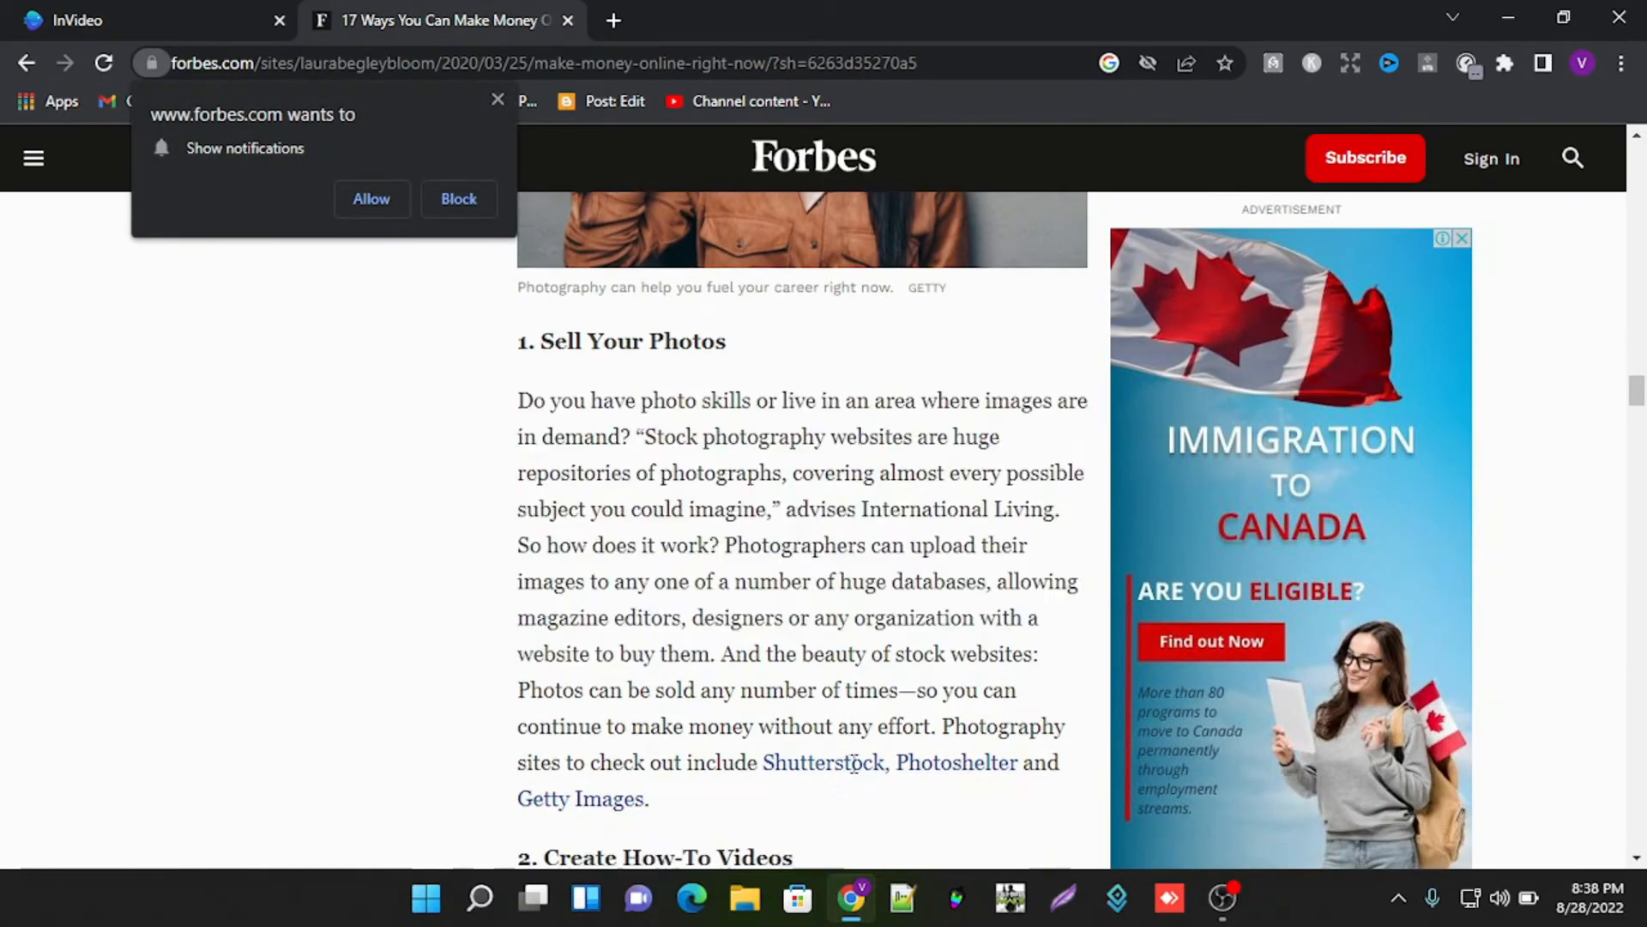
pyautogui.scroll(-6, 854, 762)
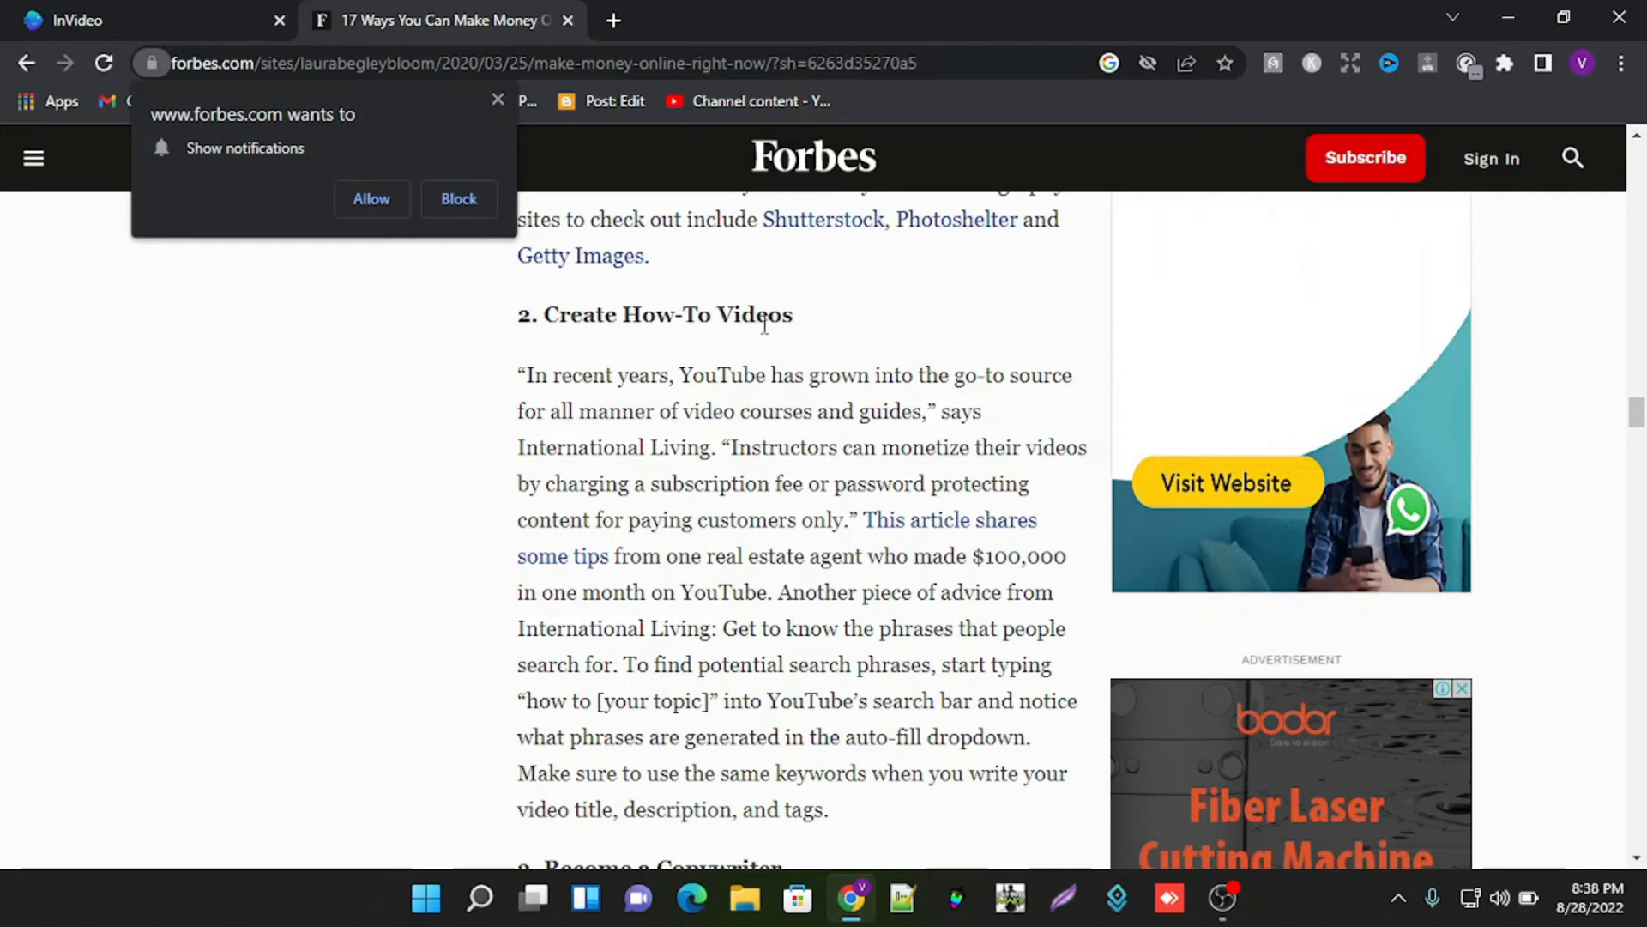
pyautogui.scroll(-1, 871, 537)
pyautogui.scroll(2, 870, 539)
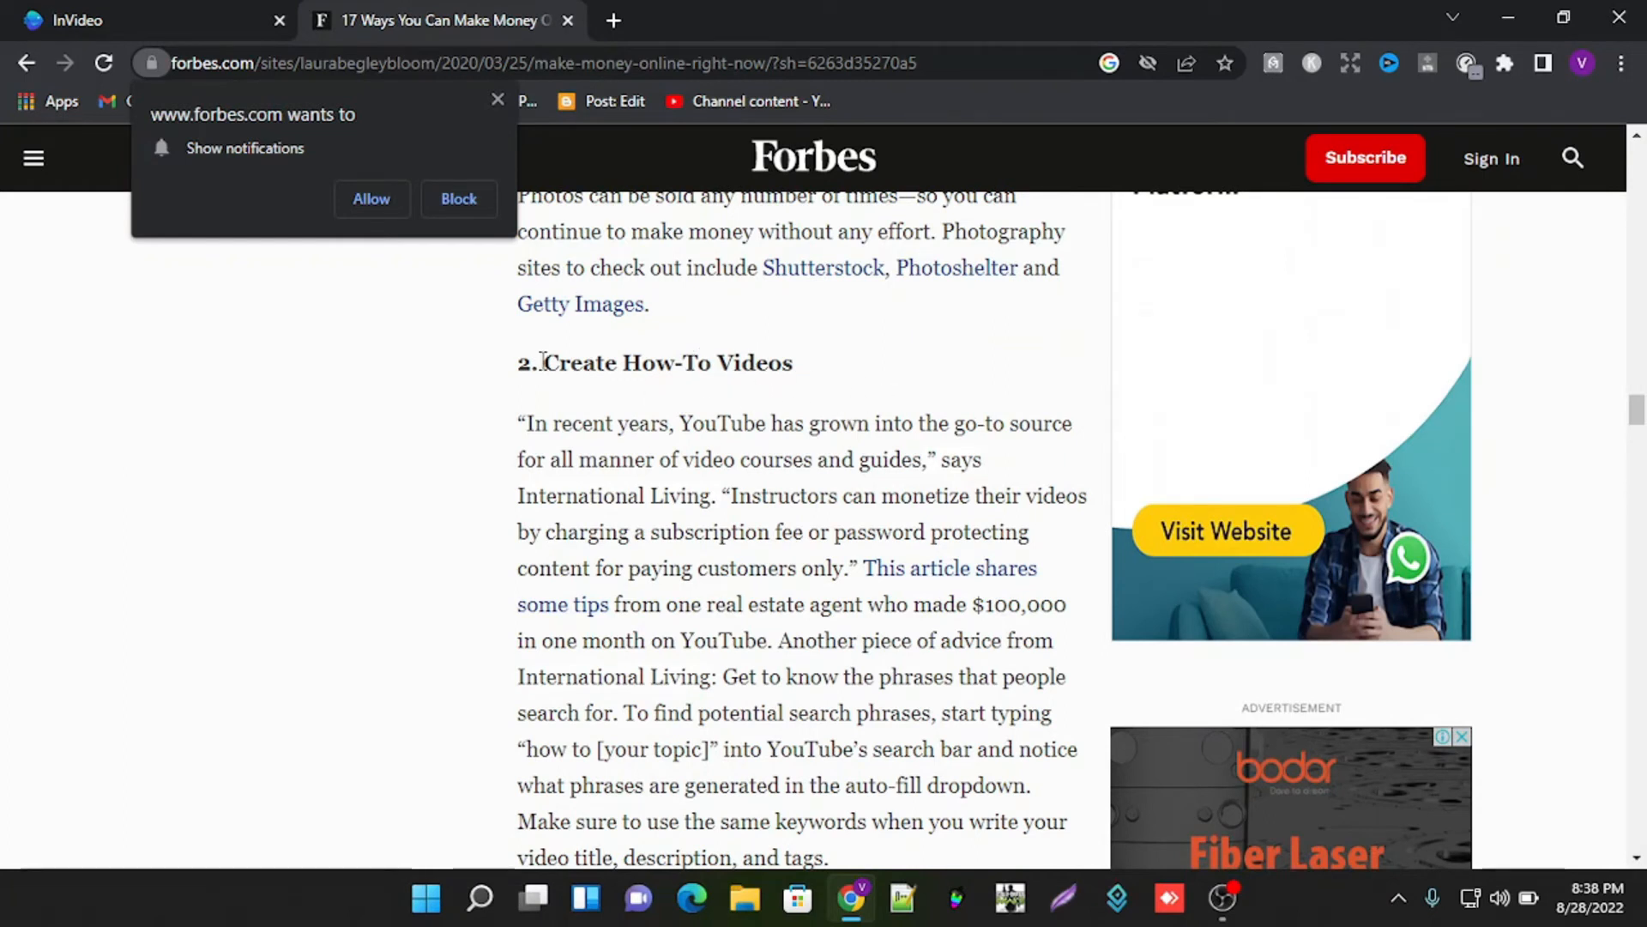
pyautogui.moveTo(515, 371); pyautogui.dragTo(775, 367)
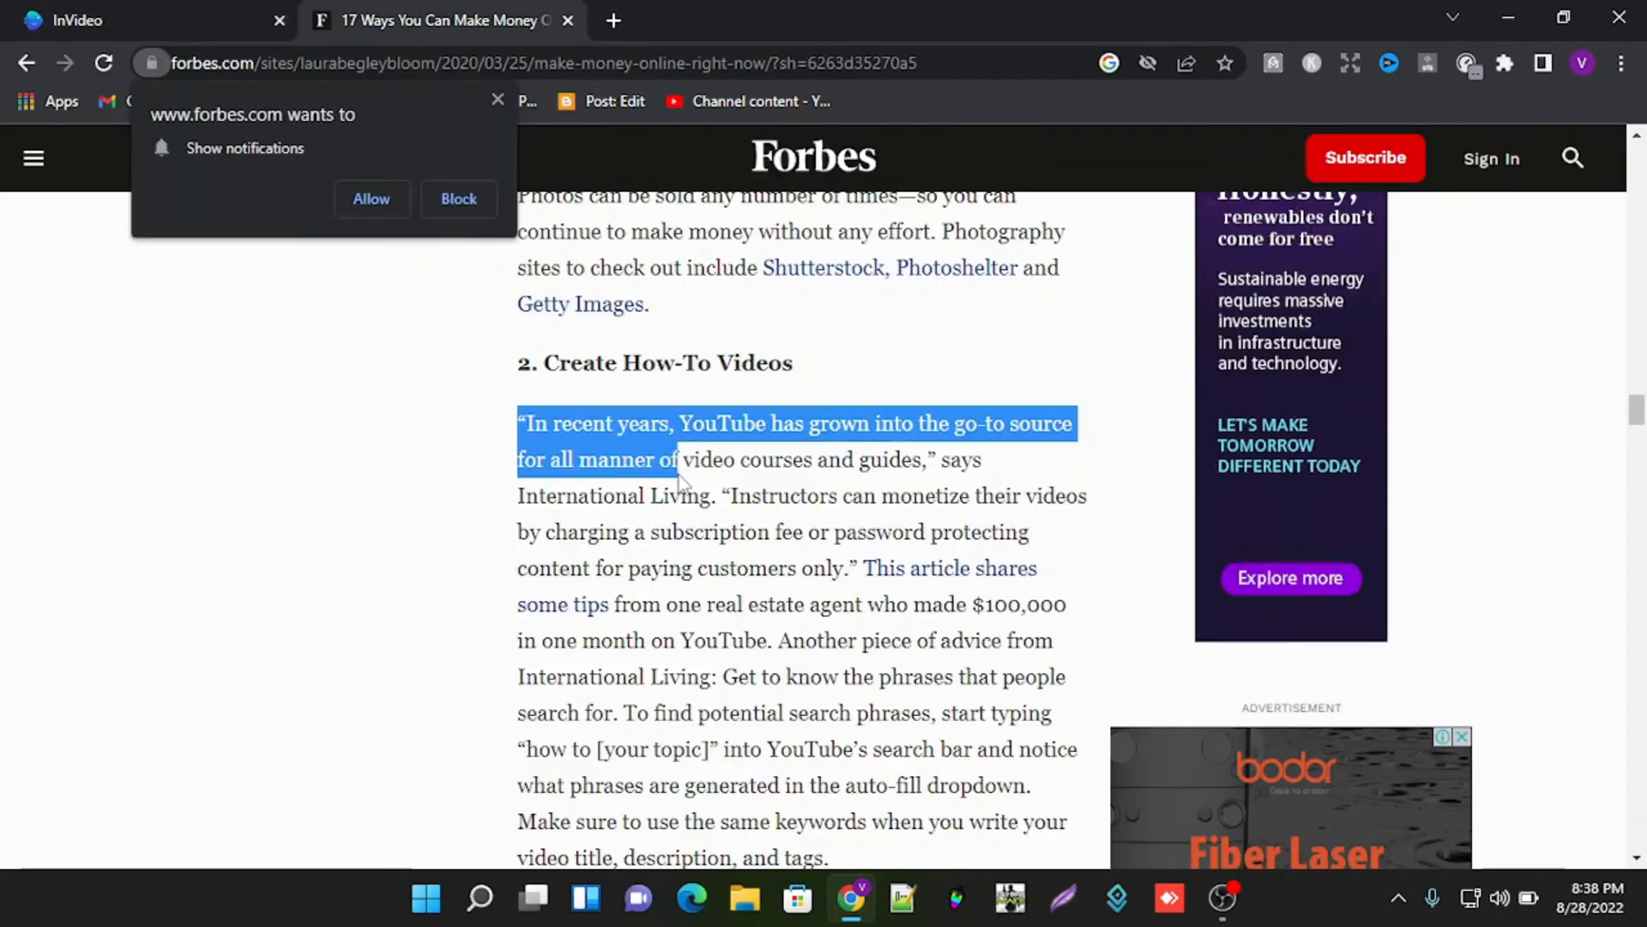
pyautogui.moveTo(677, 481); pyautogui.dragTo(853, 570)
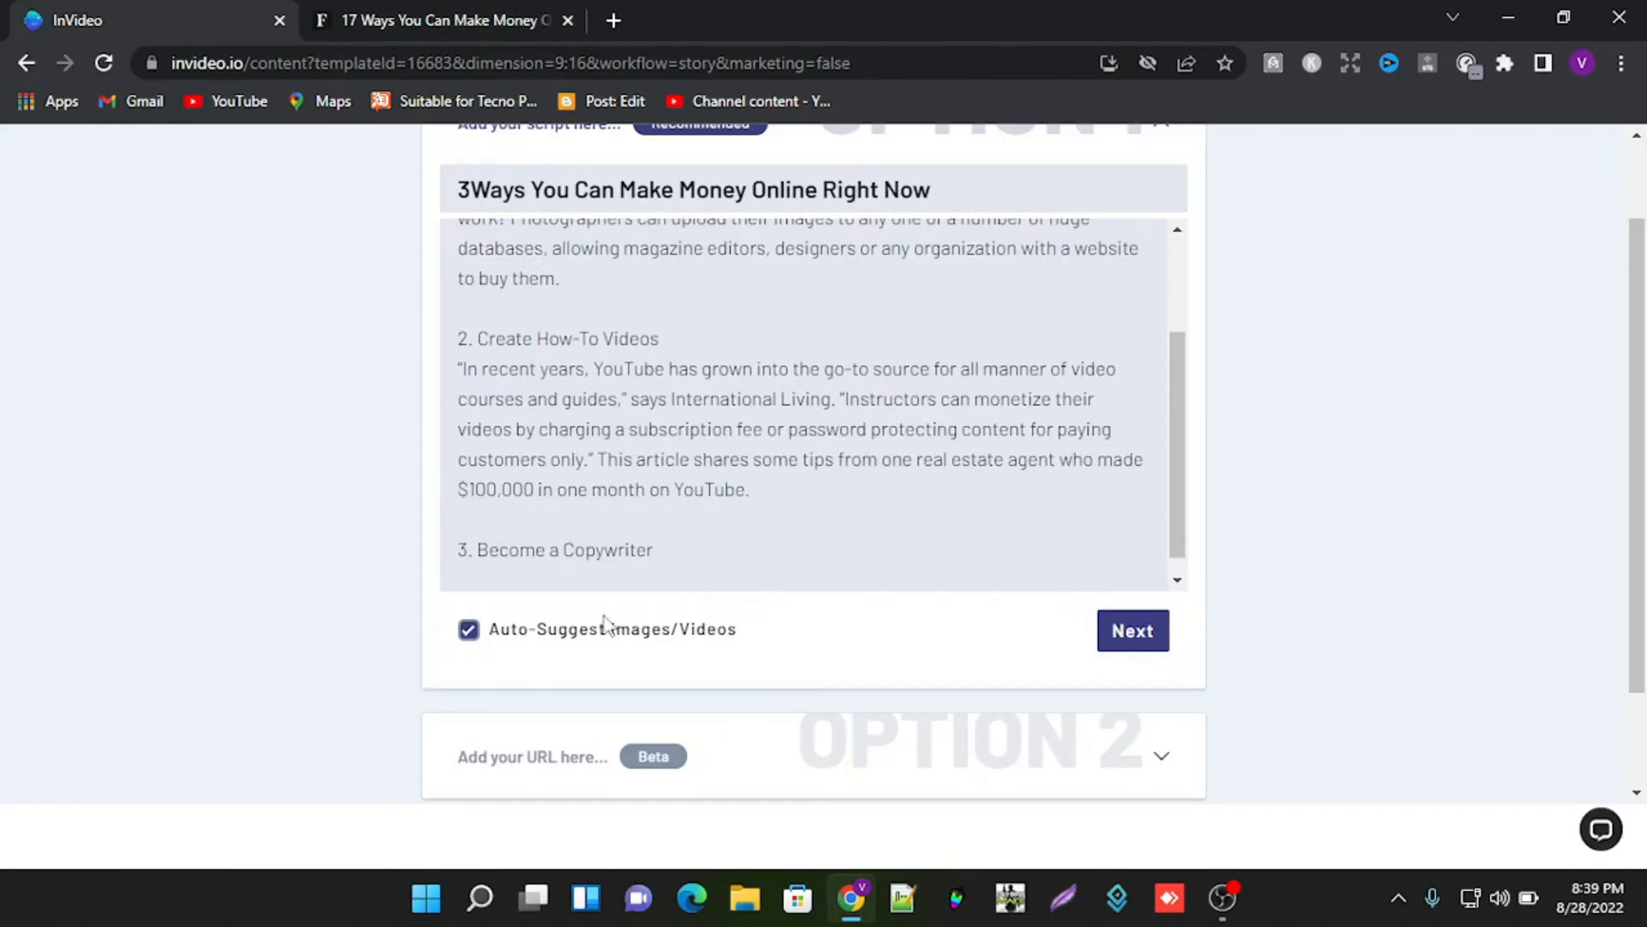
# Step: Paste the copywriting paragraph under "3. Become a Copywriter" and read through the complete story text
pyautogui.hotkey('ctrl', 'v')
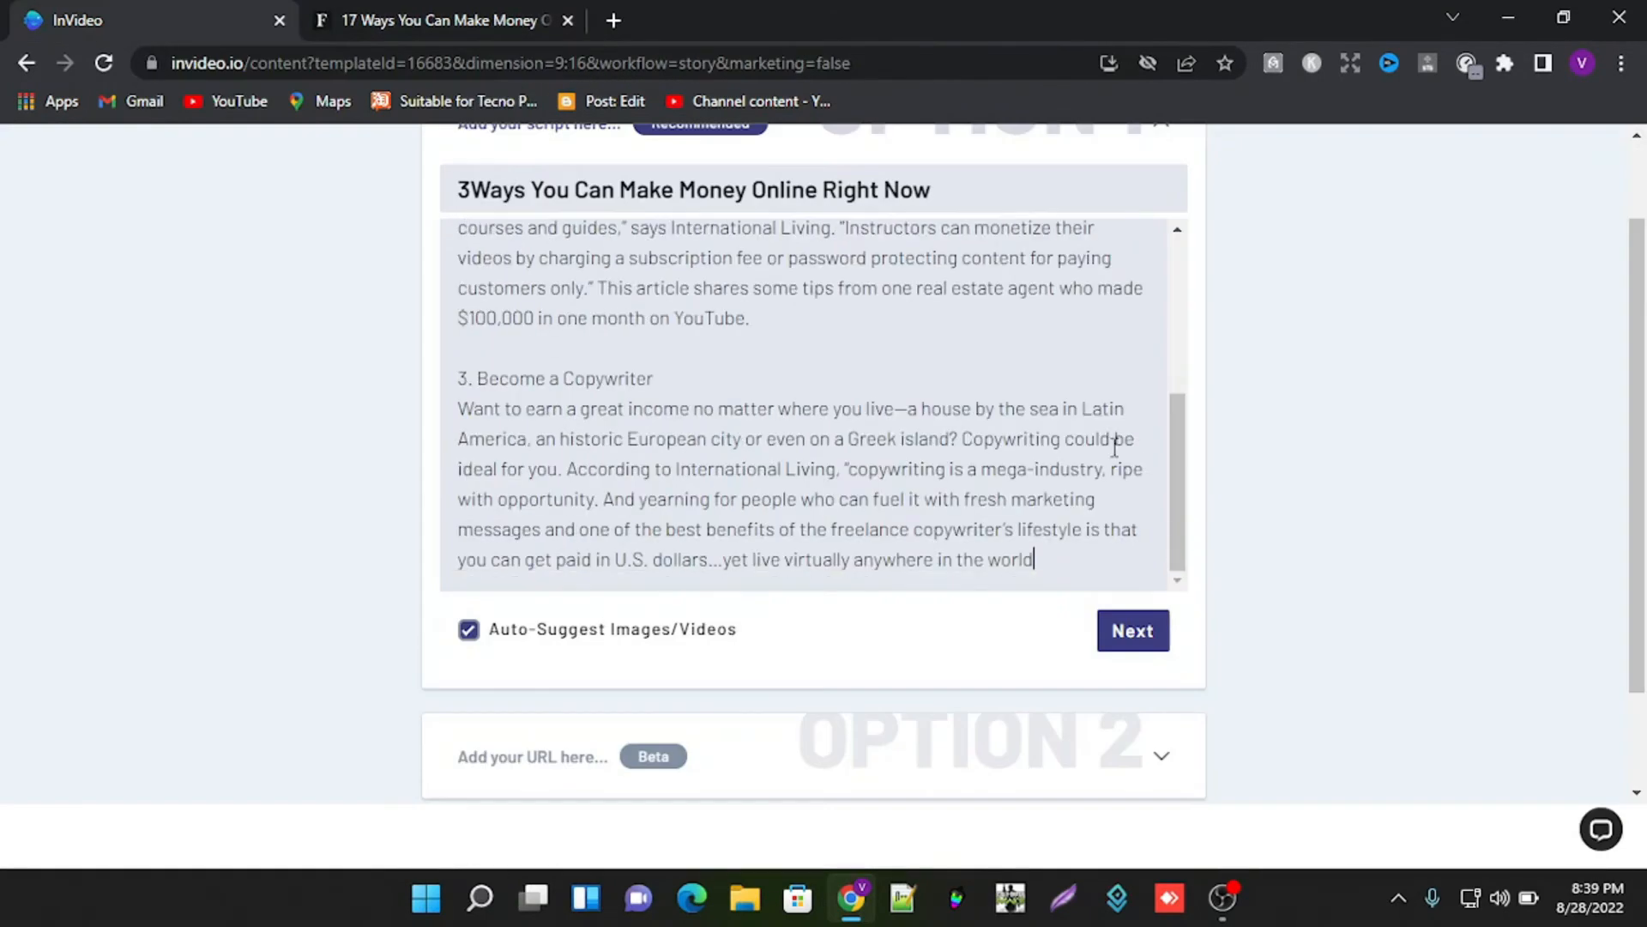
pyautogui.scroll(10, 1114, 446)
pyautogui.scroll(-3, 1114, 447)
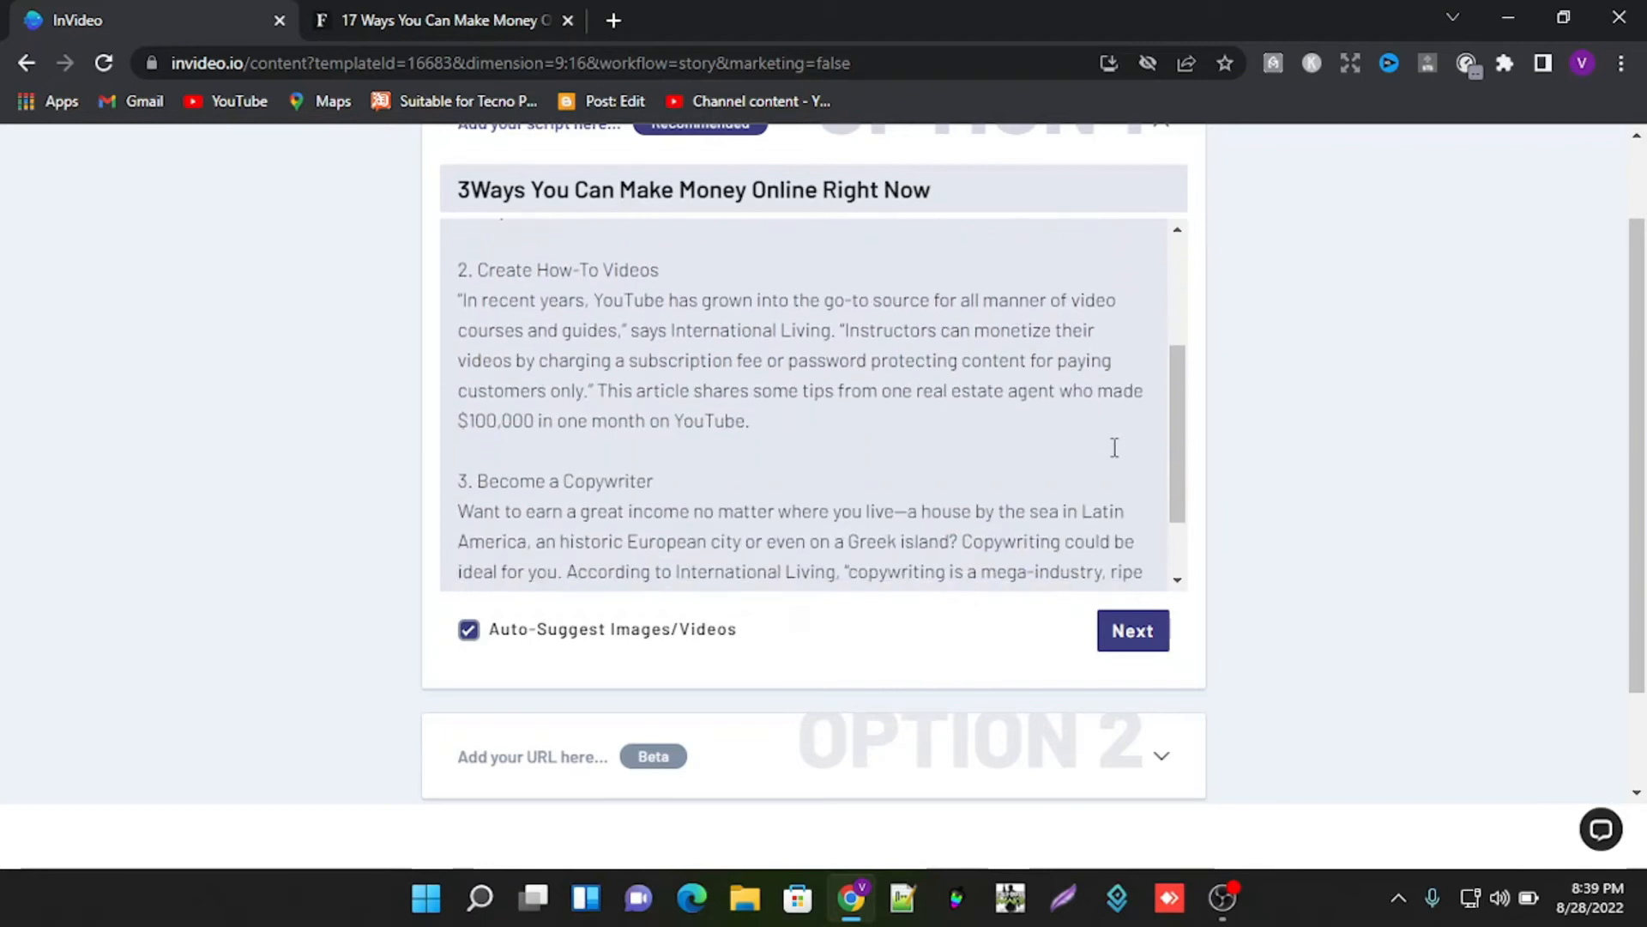
pyautogui.scroll(-1, 1035, 509)
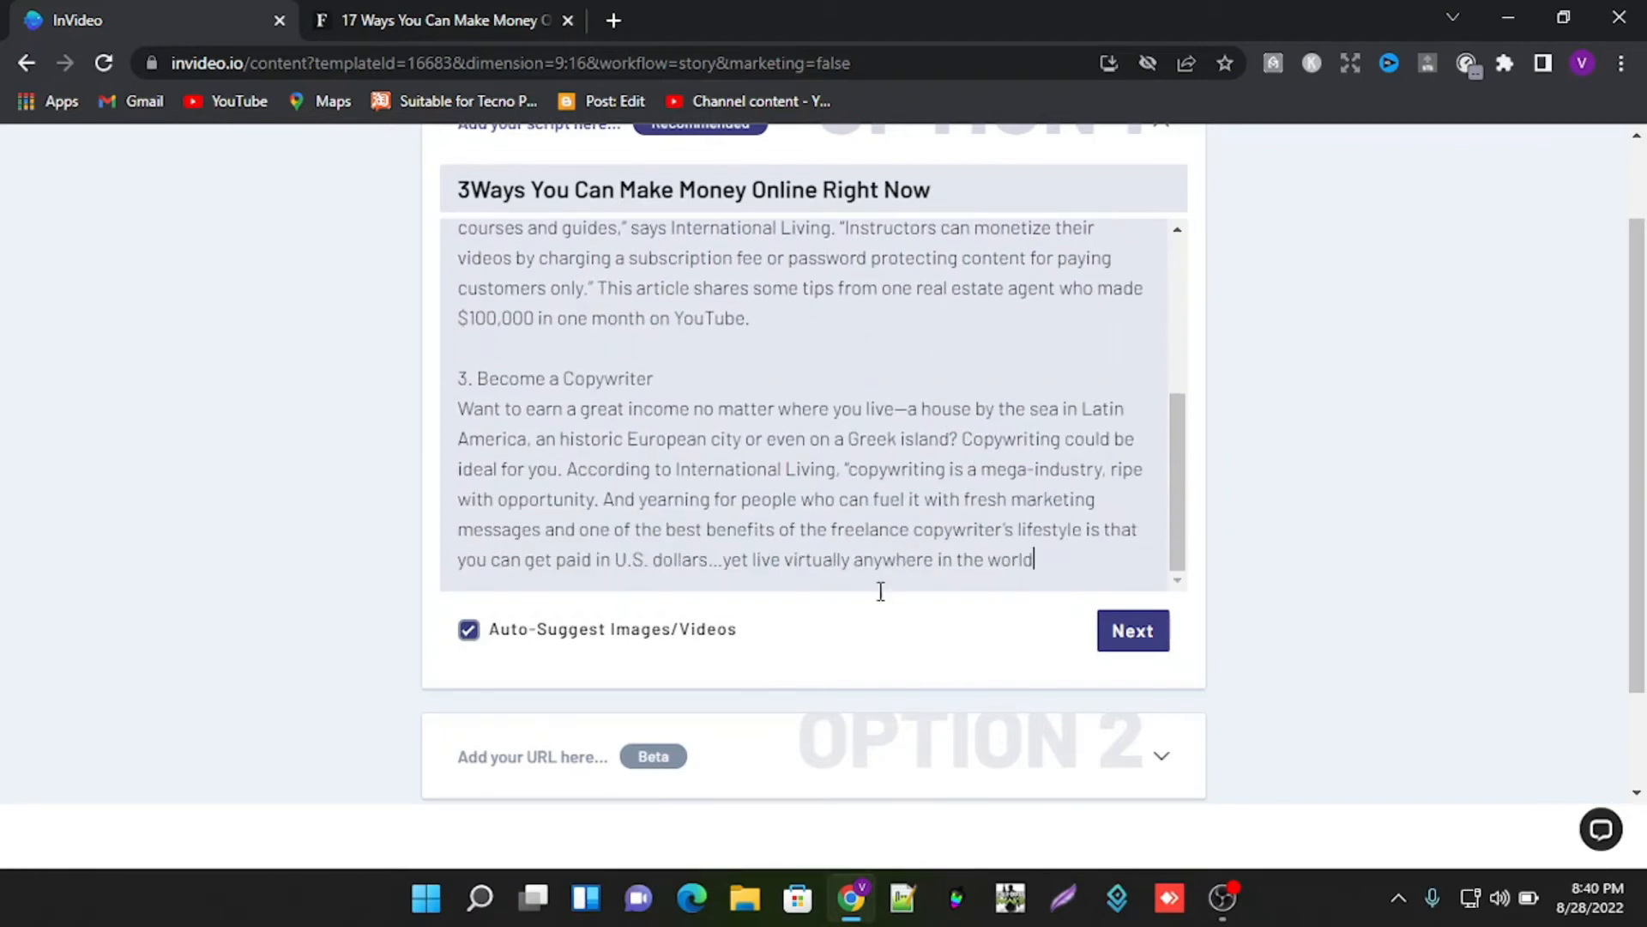
pyautogui.scroll(-2, 881, 591)
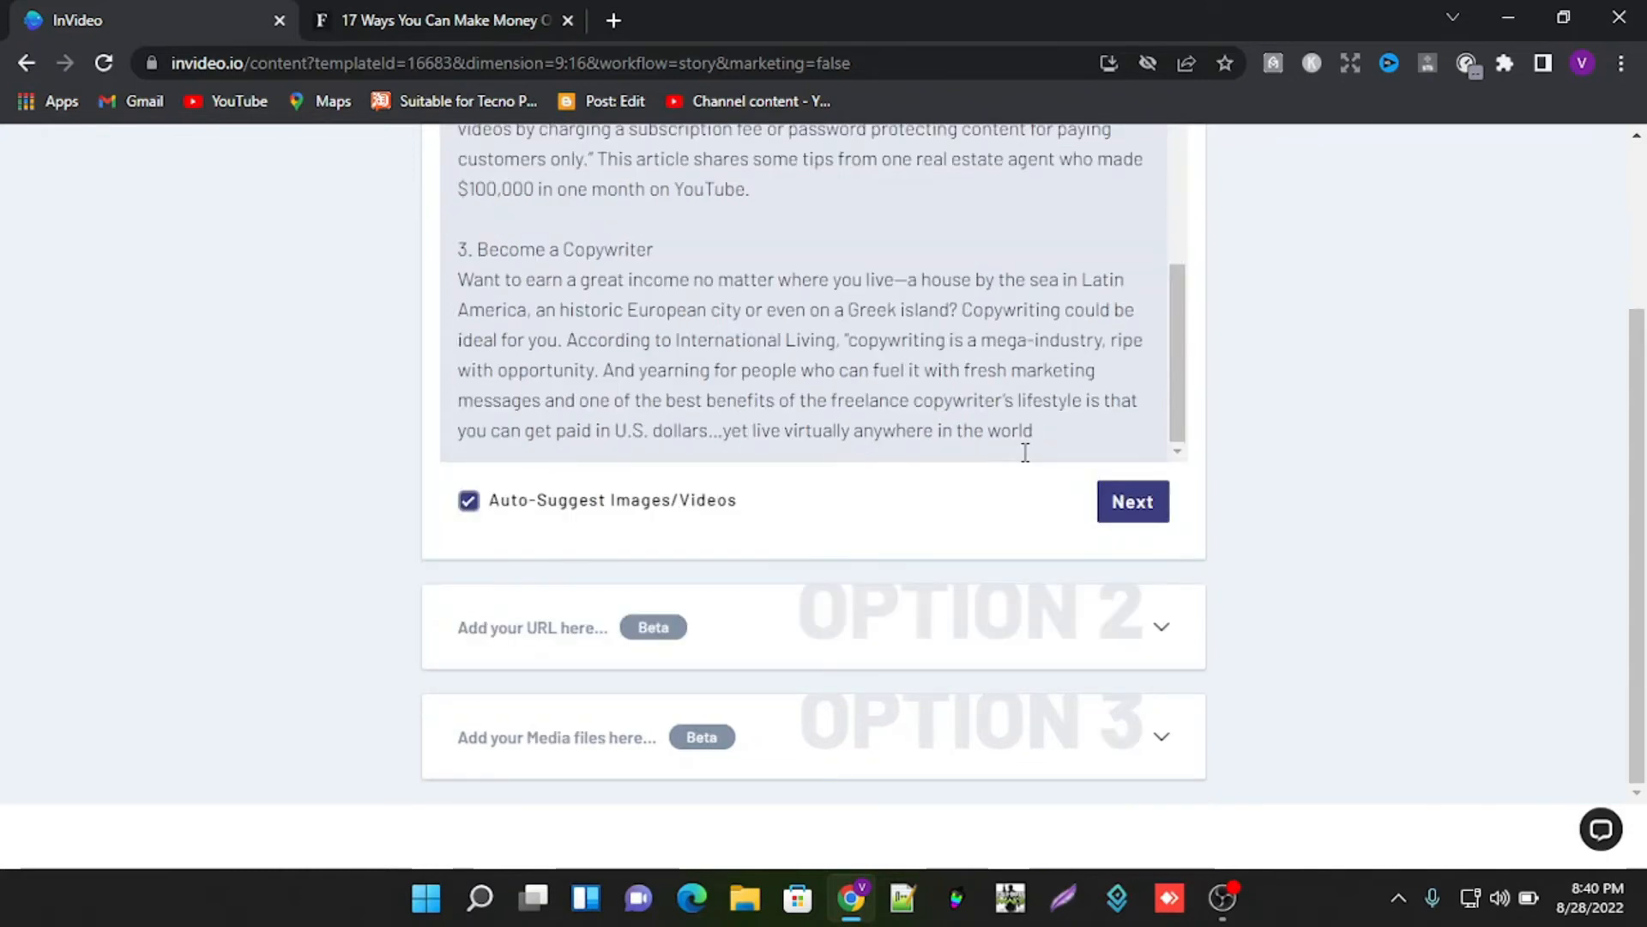
pyautogui.scroll(2, 1025, 452)
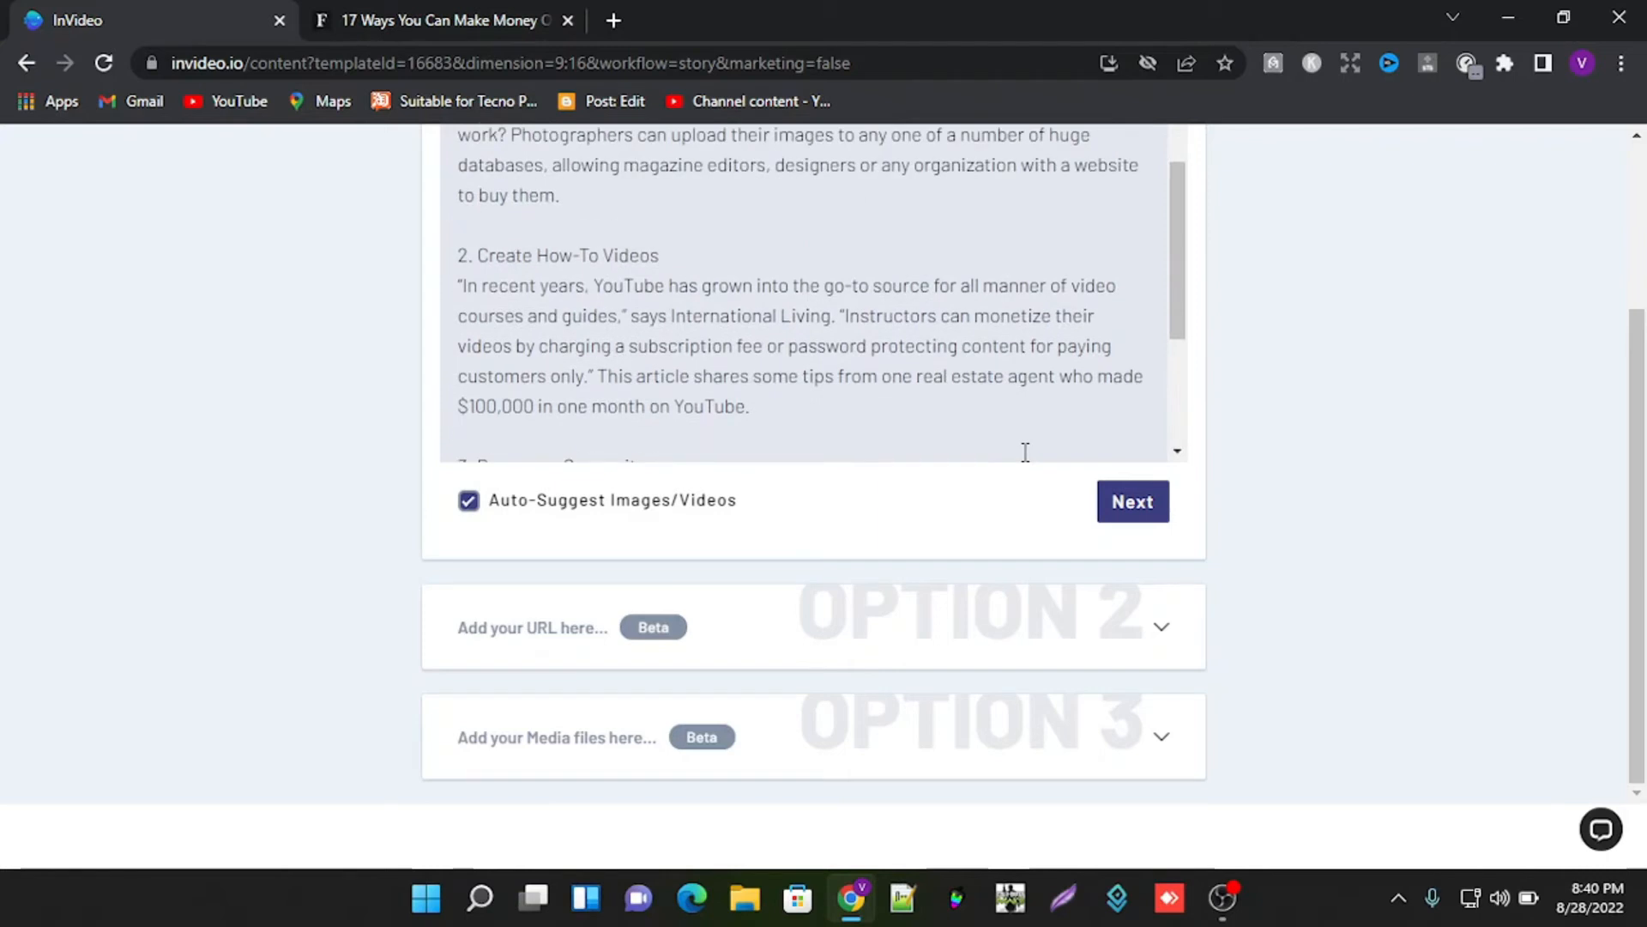
pyautogui.scroll(-2, 1025, 452)
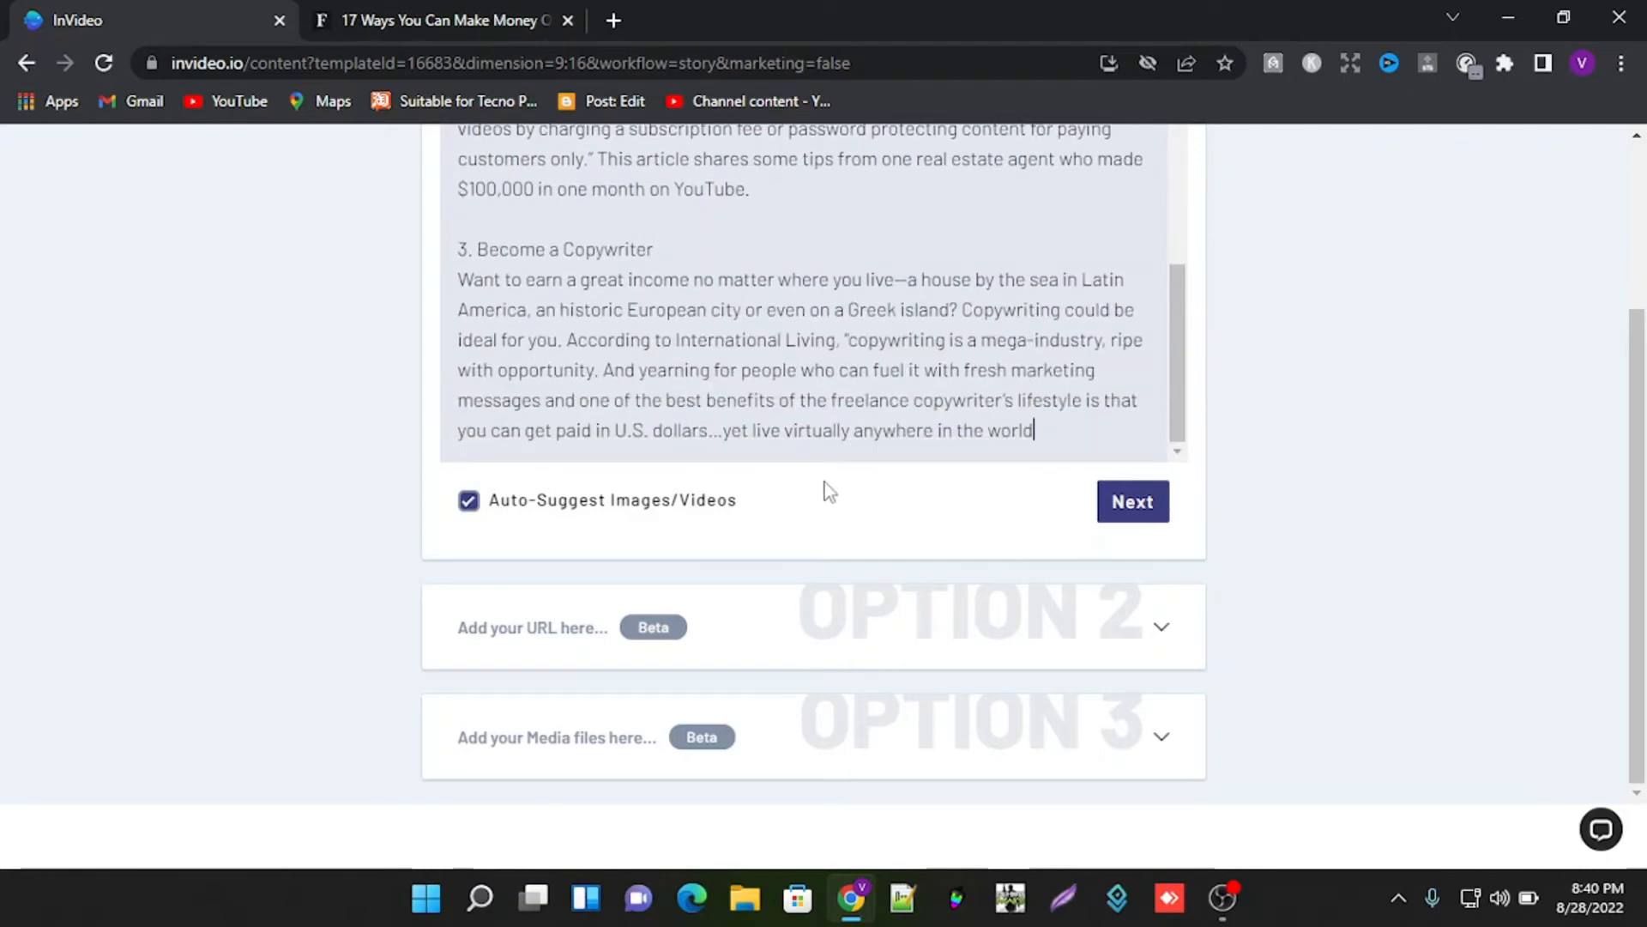
# Step: Submit the script, have its text rearranged into shorter scenes, and continue to the storyboard
pyautogui.click(1144, 513)
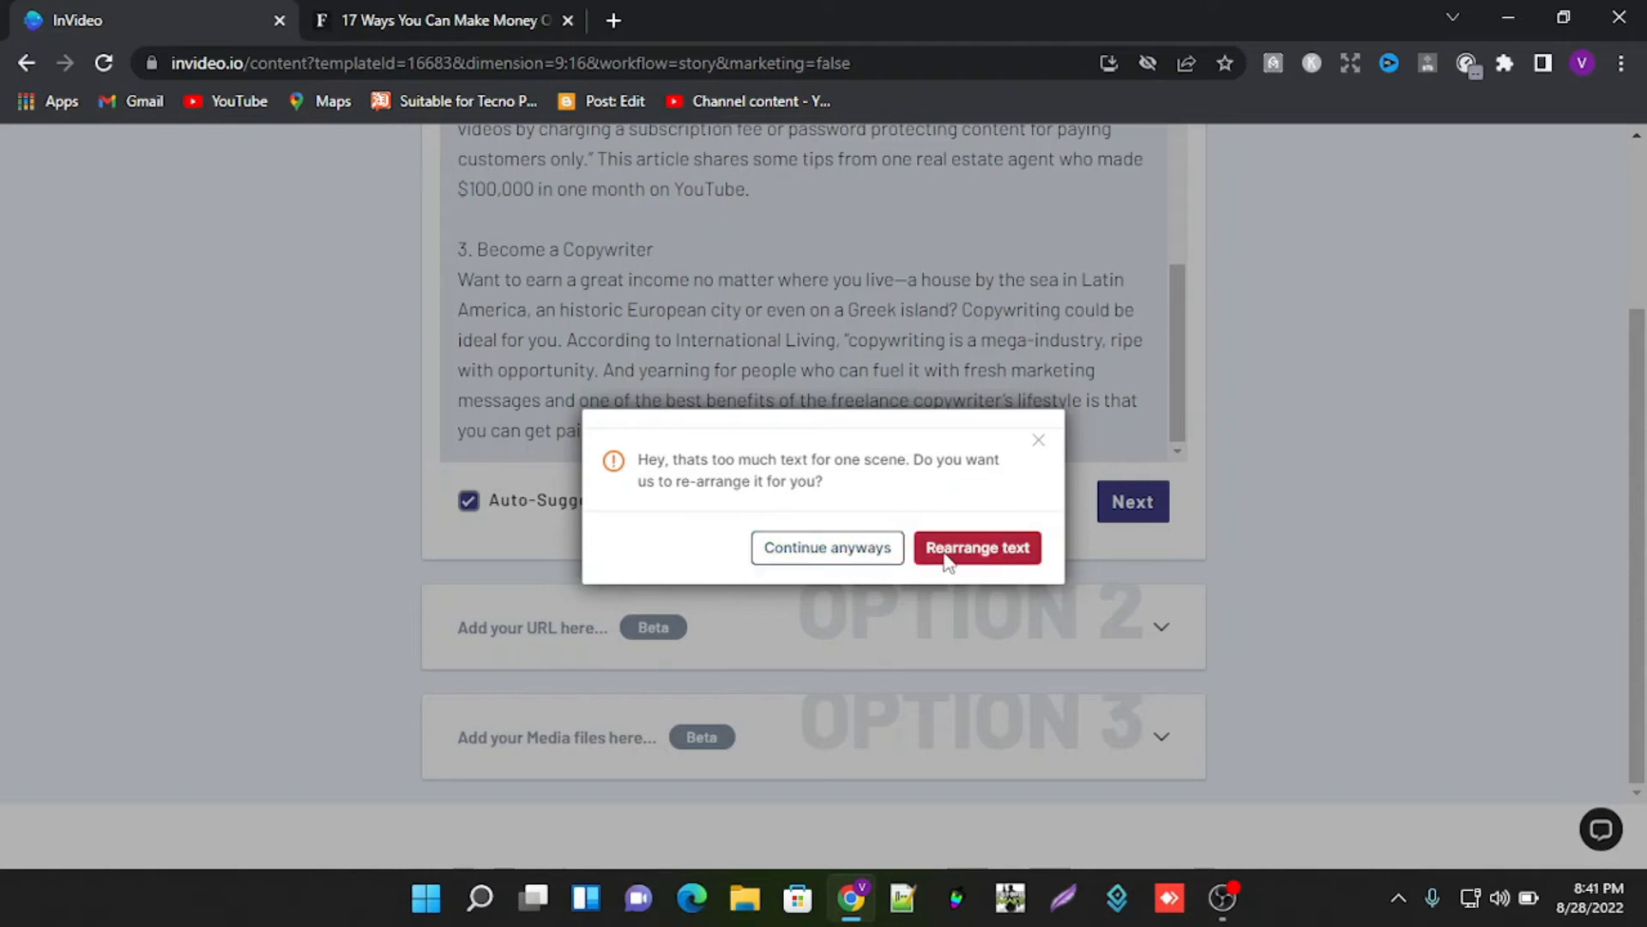
pyautogui.click(977, 547)
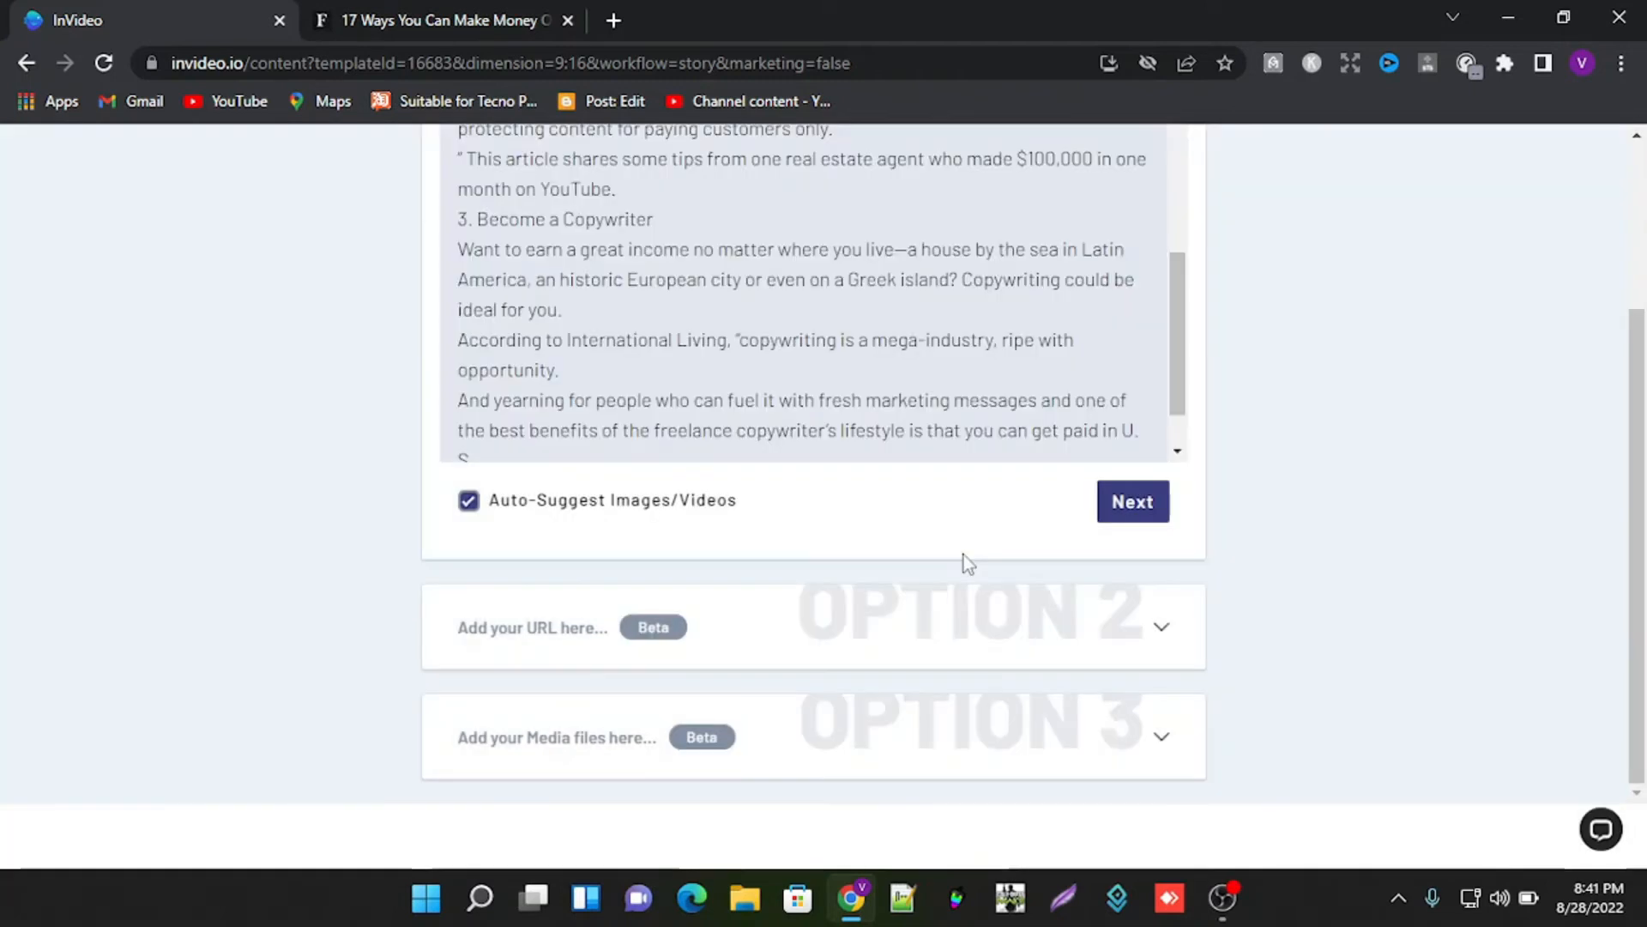
pyautogui.scroll(2, 941, 280)
pyautogui.scroll(-3, 941, 280)
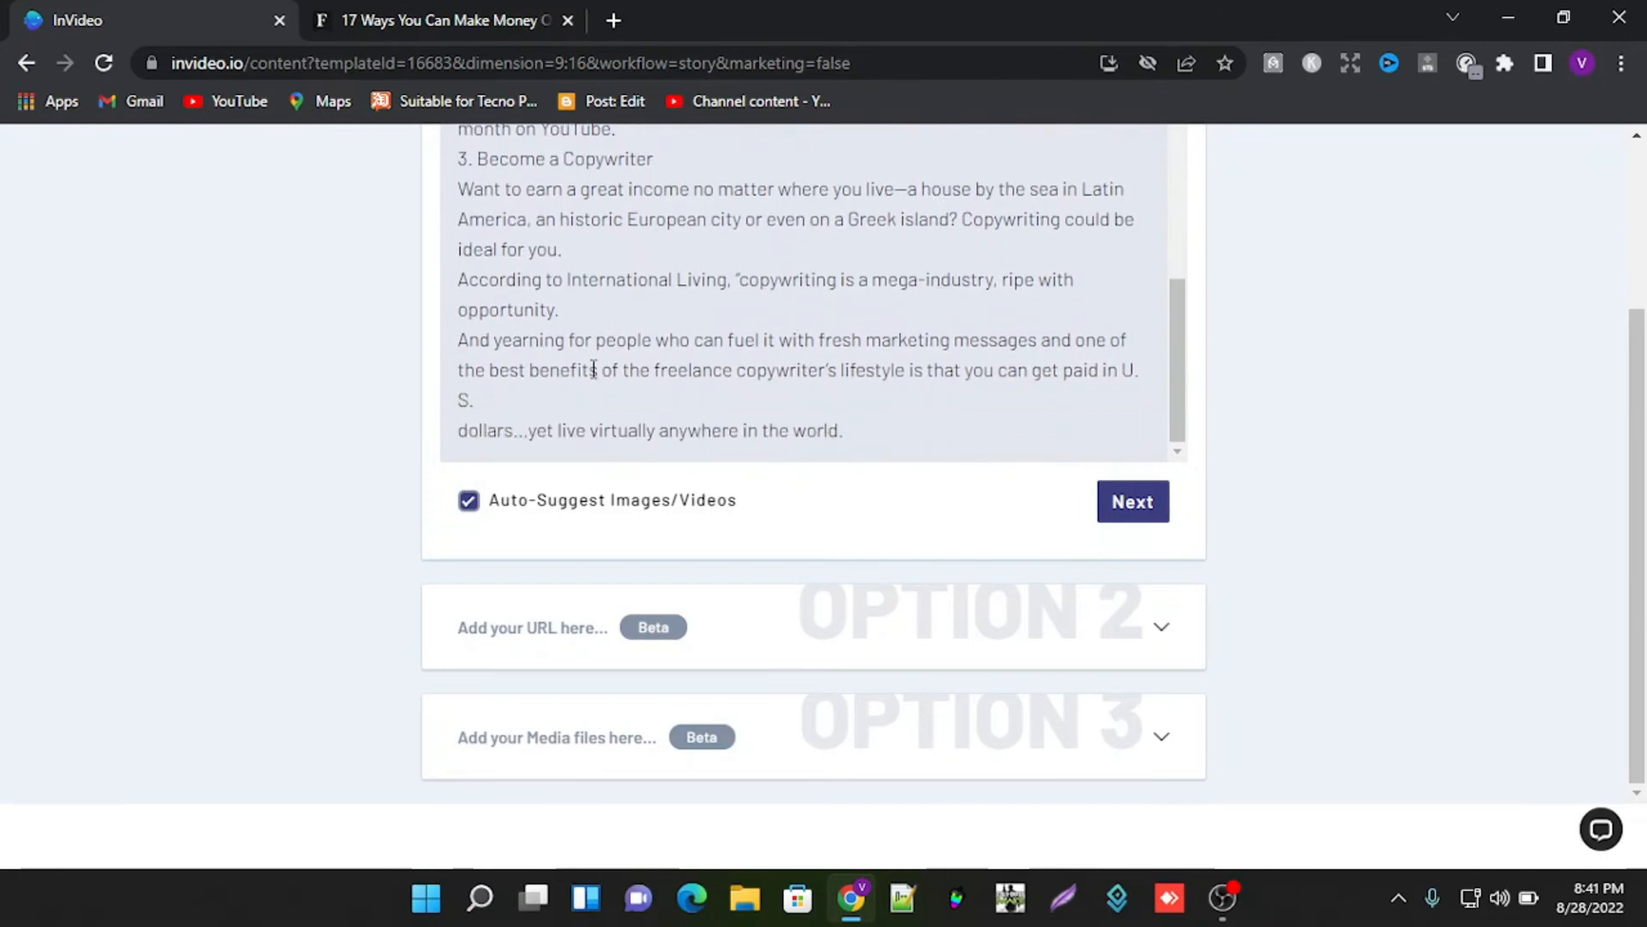
pyautogui.click(1140, 515)
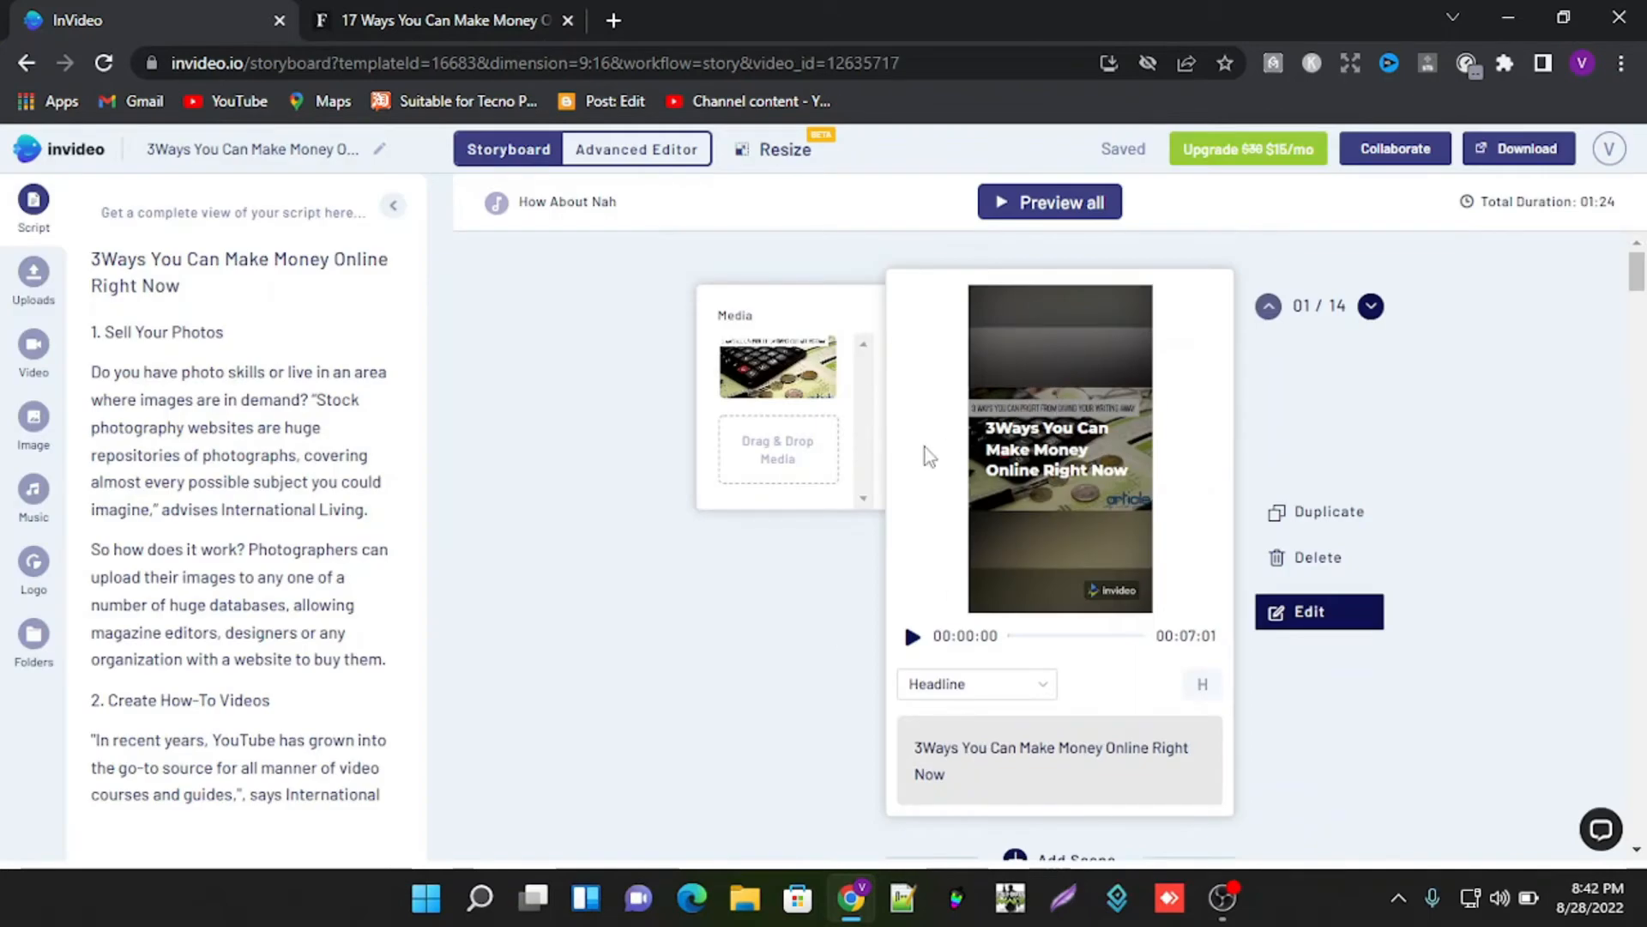
# Step: Look over the first storyboard scenes and play a preview of the whole video
pyautogui.scroll(-6, 228, 552)
pyautogui.scroll(4, 235, 589)
pyautogui.scroll(-6, 993, 632)
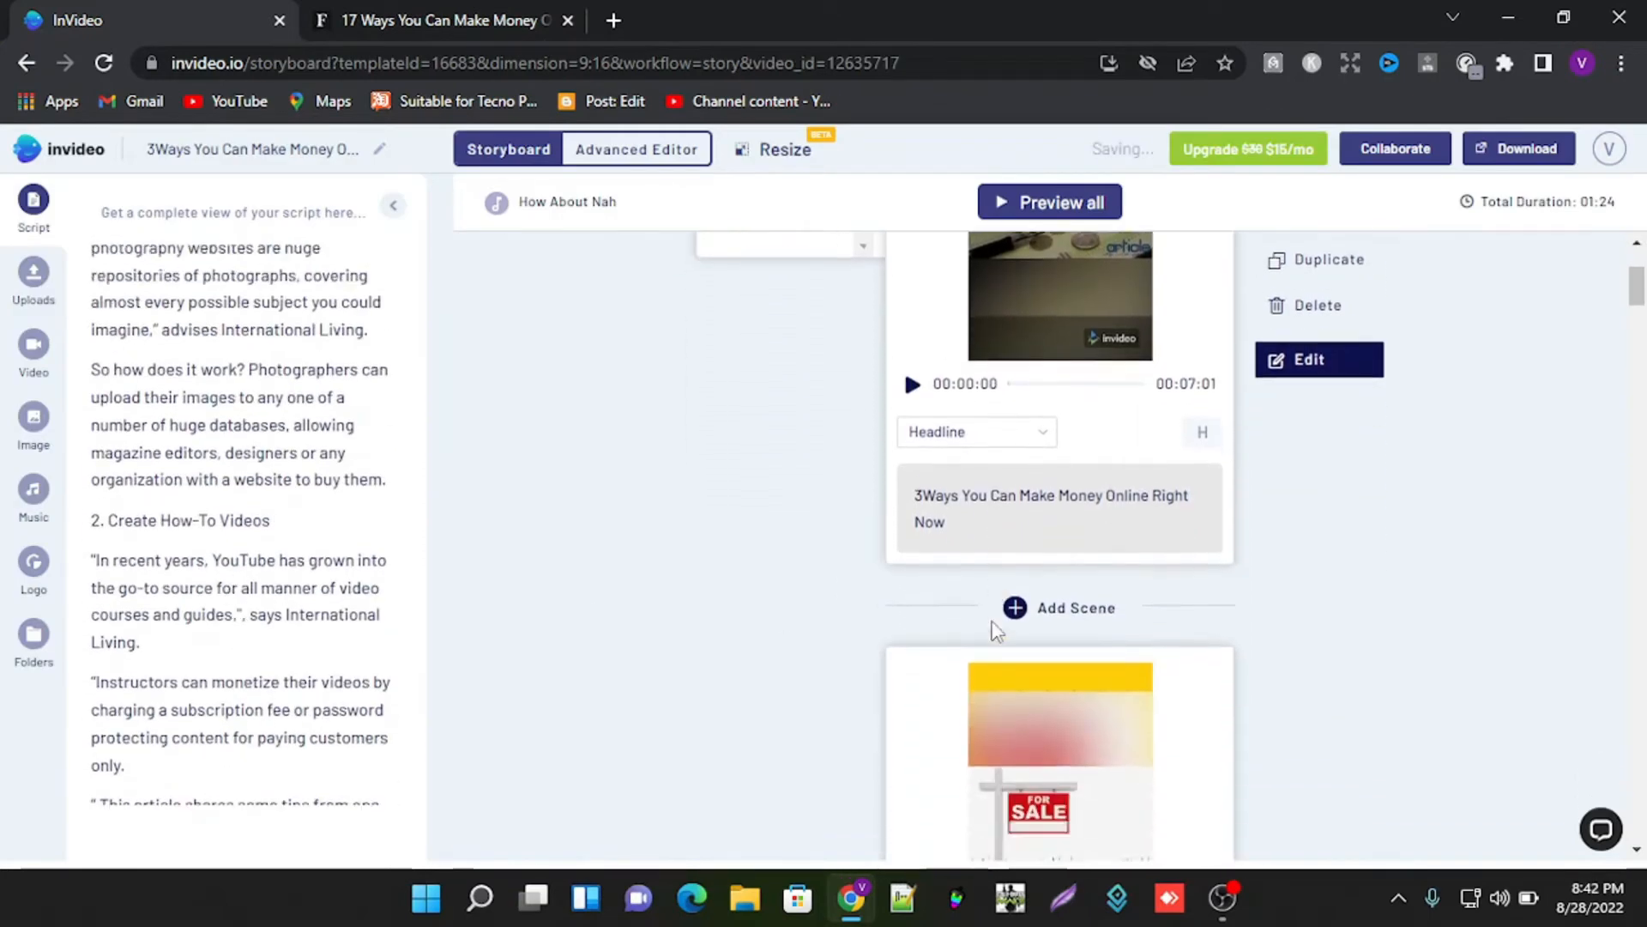
pyautogui.scroll(5, 995, 633)
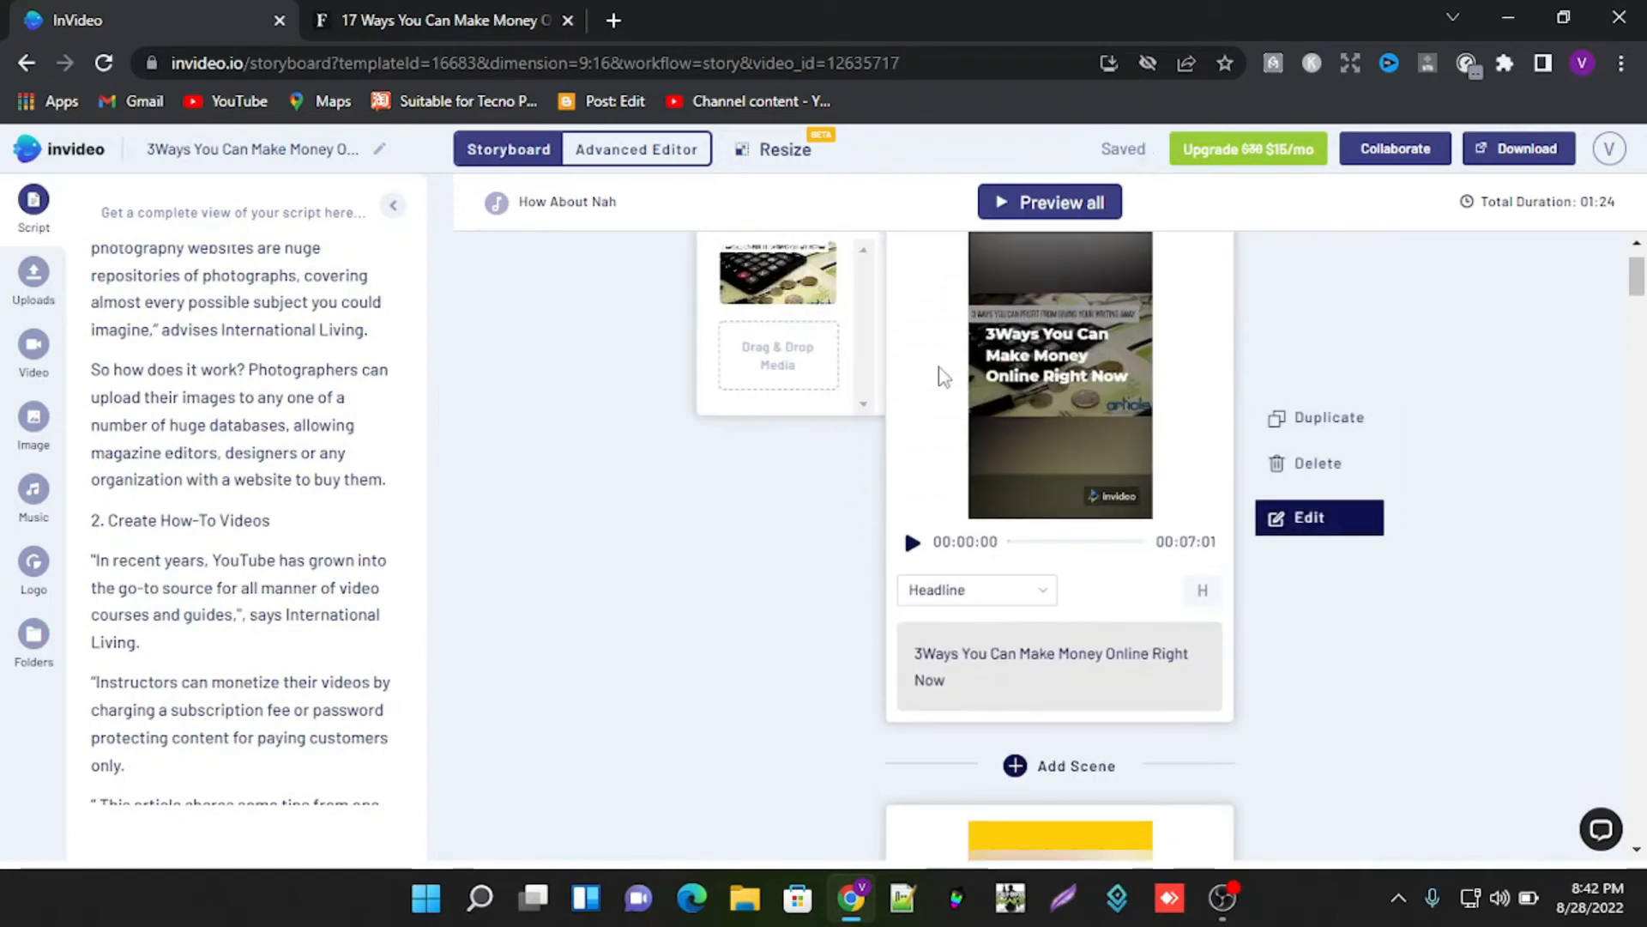
pyautogui.scroll(1, 923, 376)
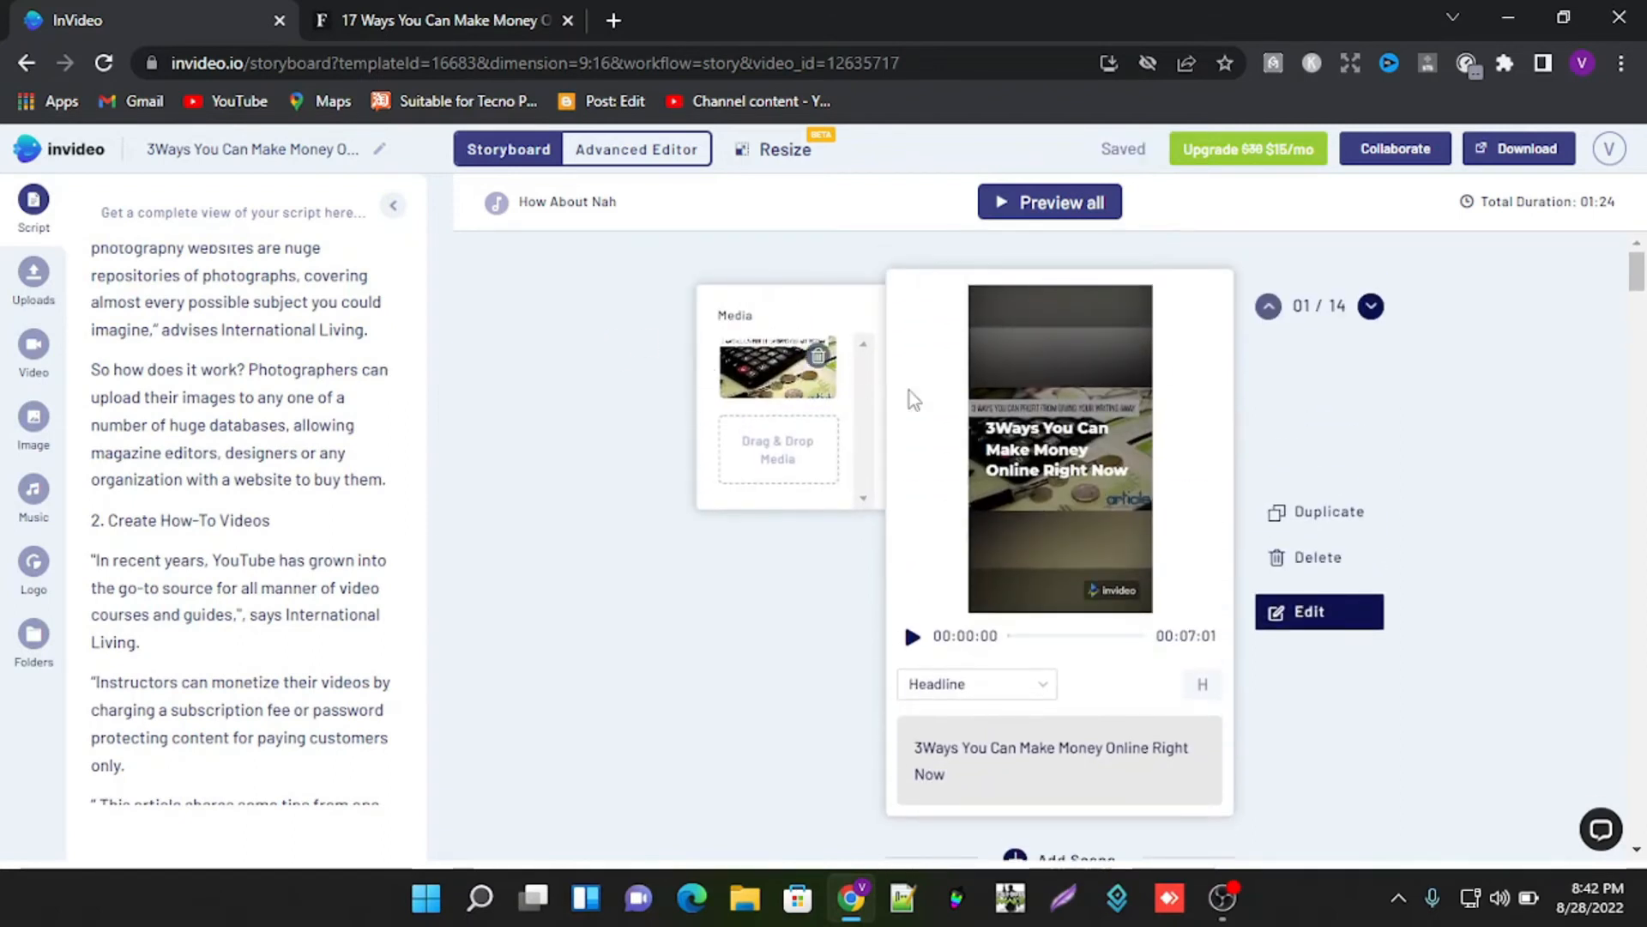
pyautogui.moveTo(743, 369)
pyautogui.click(1000, 204)
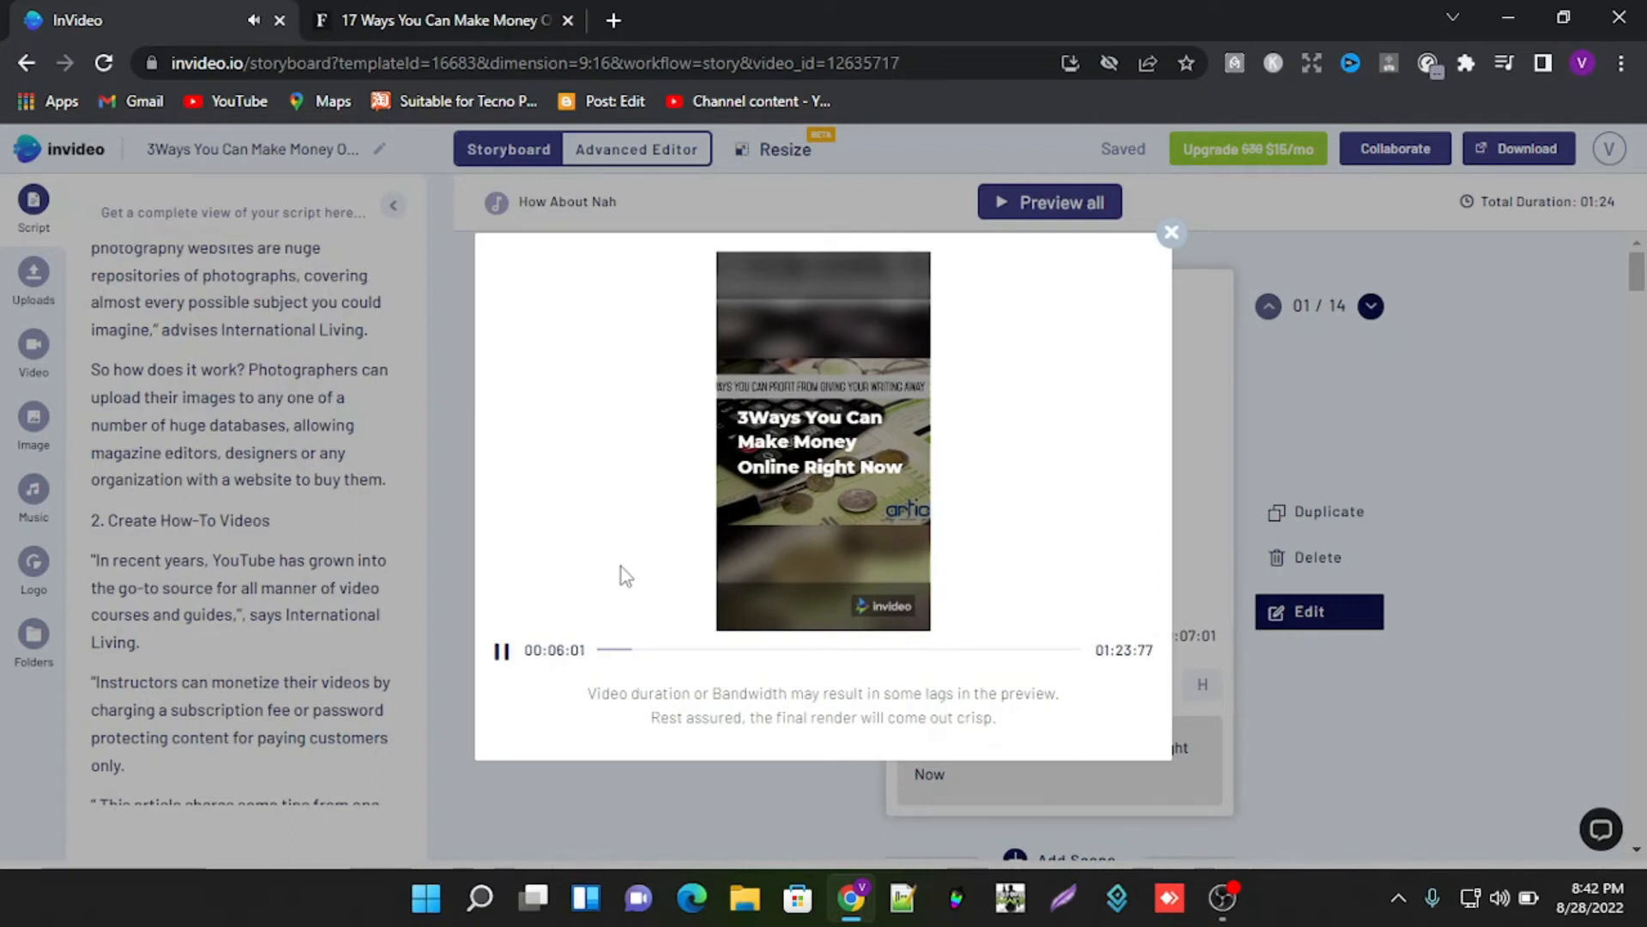
pyautogui.press('Escape')
# Step: Delete the auto-suggested calculator and coins media from the headline scene
pyautogui.scroll(-3, 914, 429)
pyautogui.scroll(3, 915, 429)
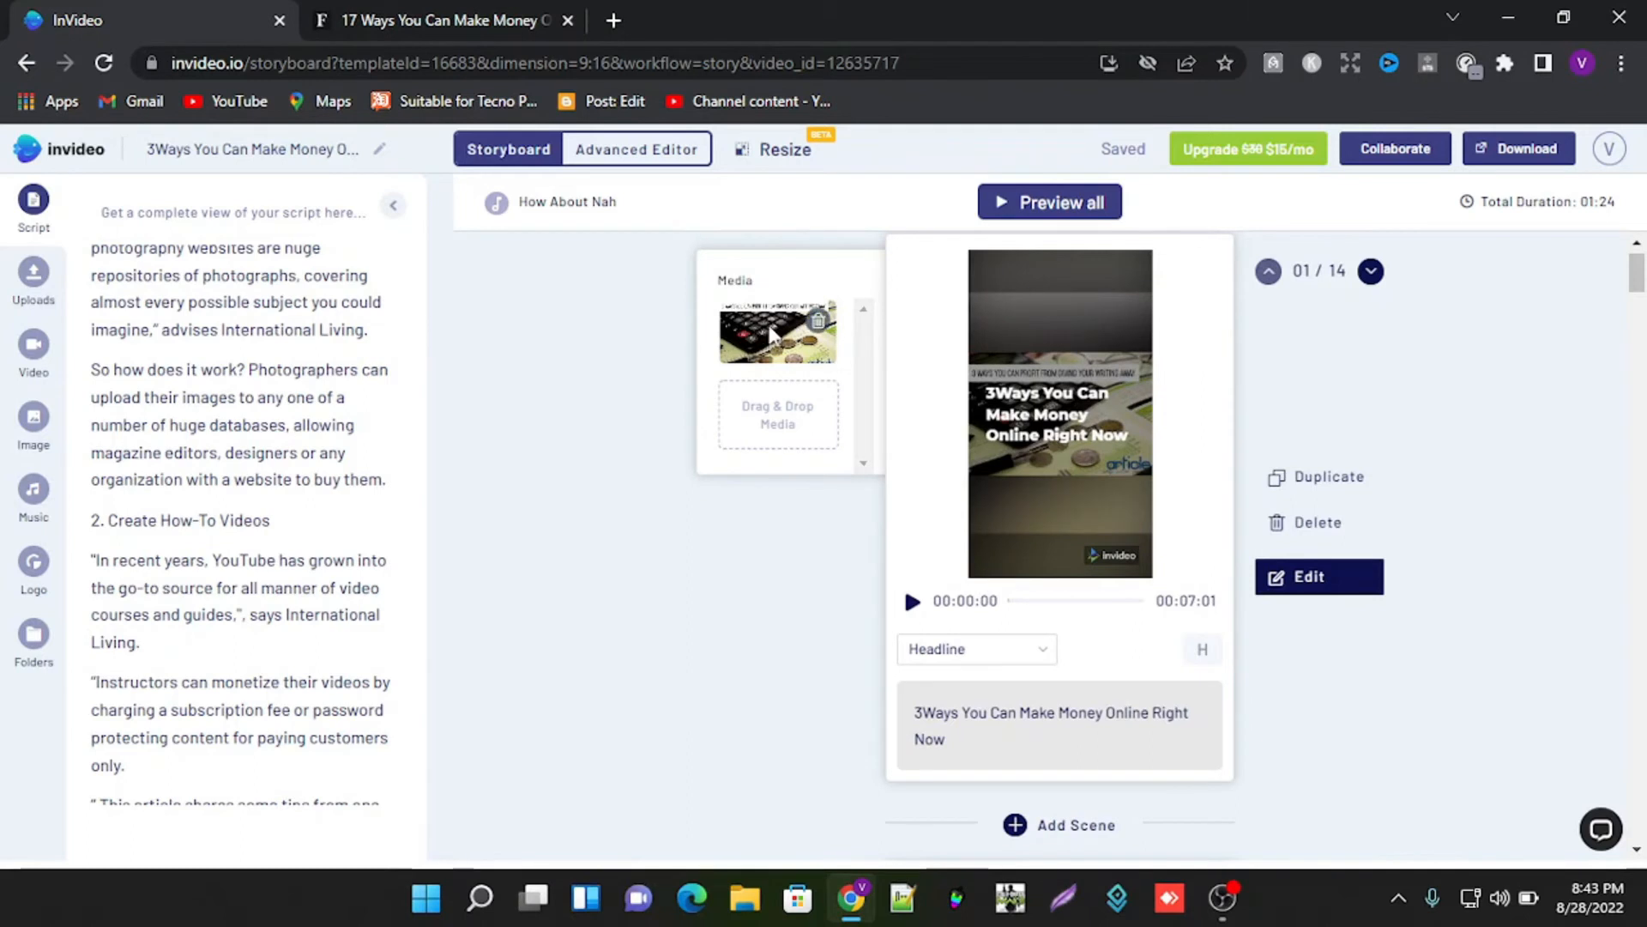
pyautogui.moveTo(743, 316)
pyautogui.click(819, 323)
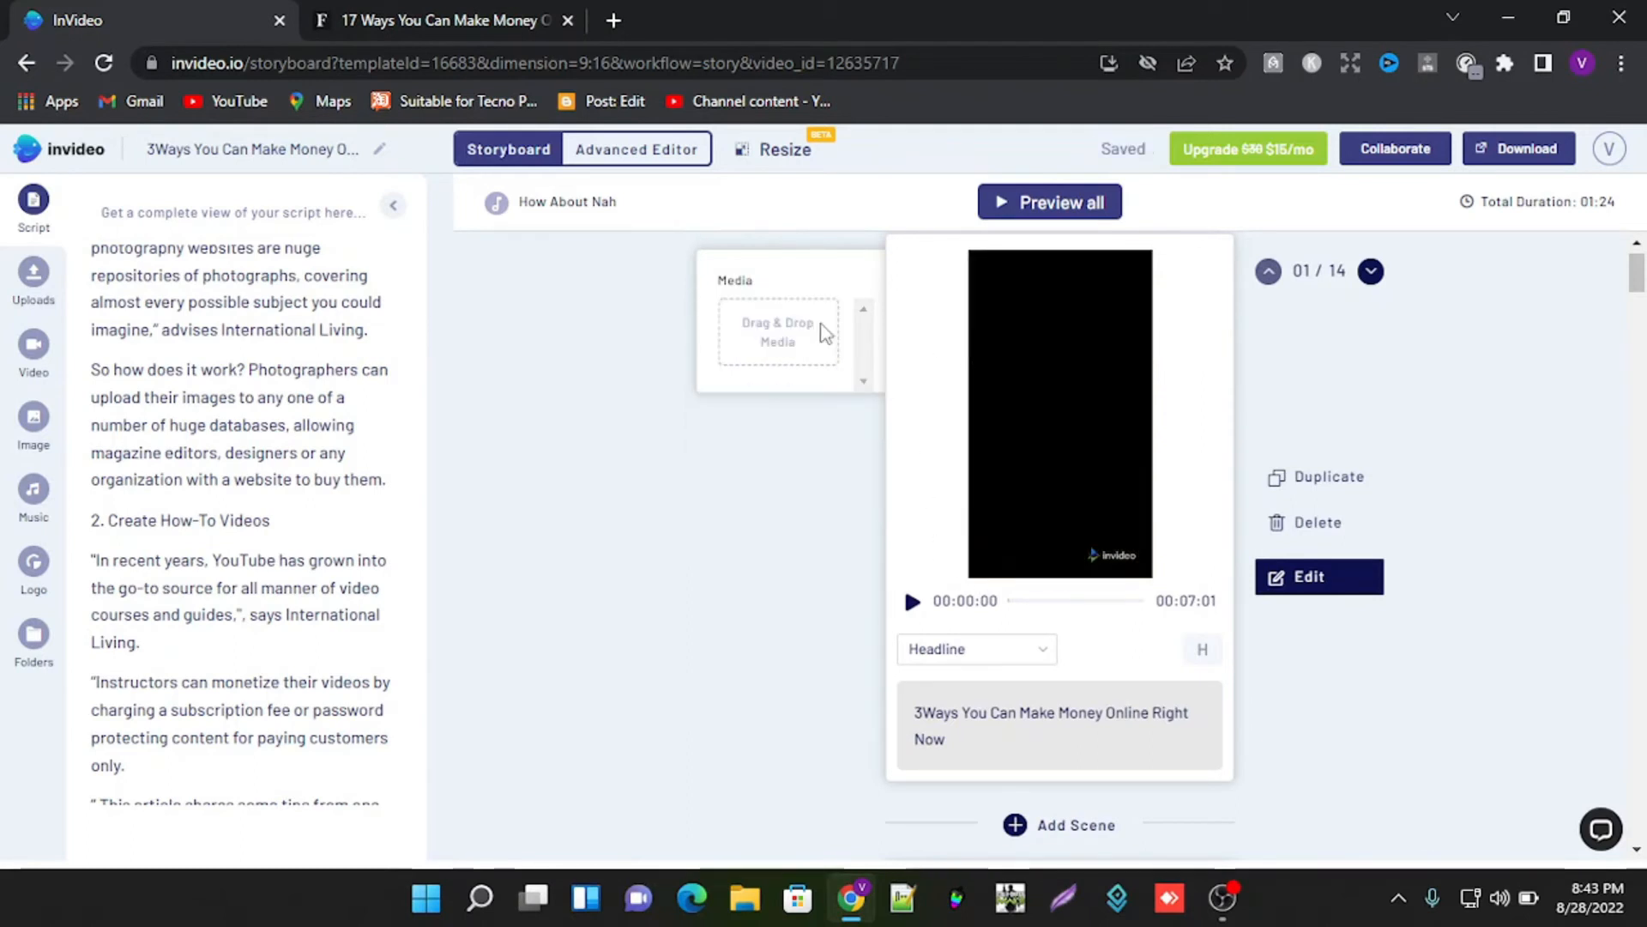
# Step: Search the stock images for "money" and add the photo of hands counting dollar bills to the headline scene's media
pyautogui.click(33, 273)
pyautogui.click(38, 431)
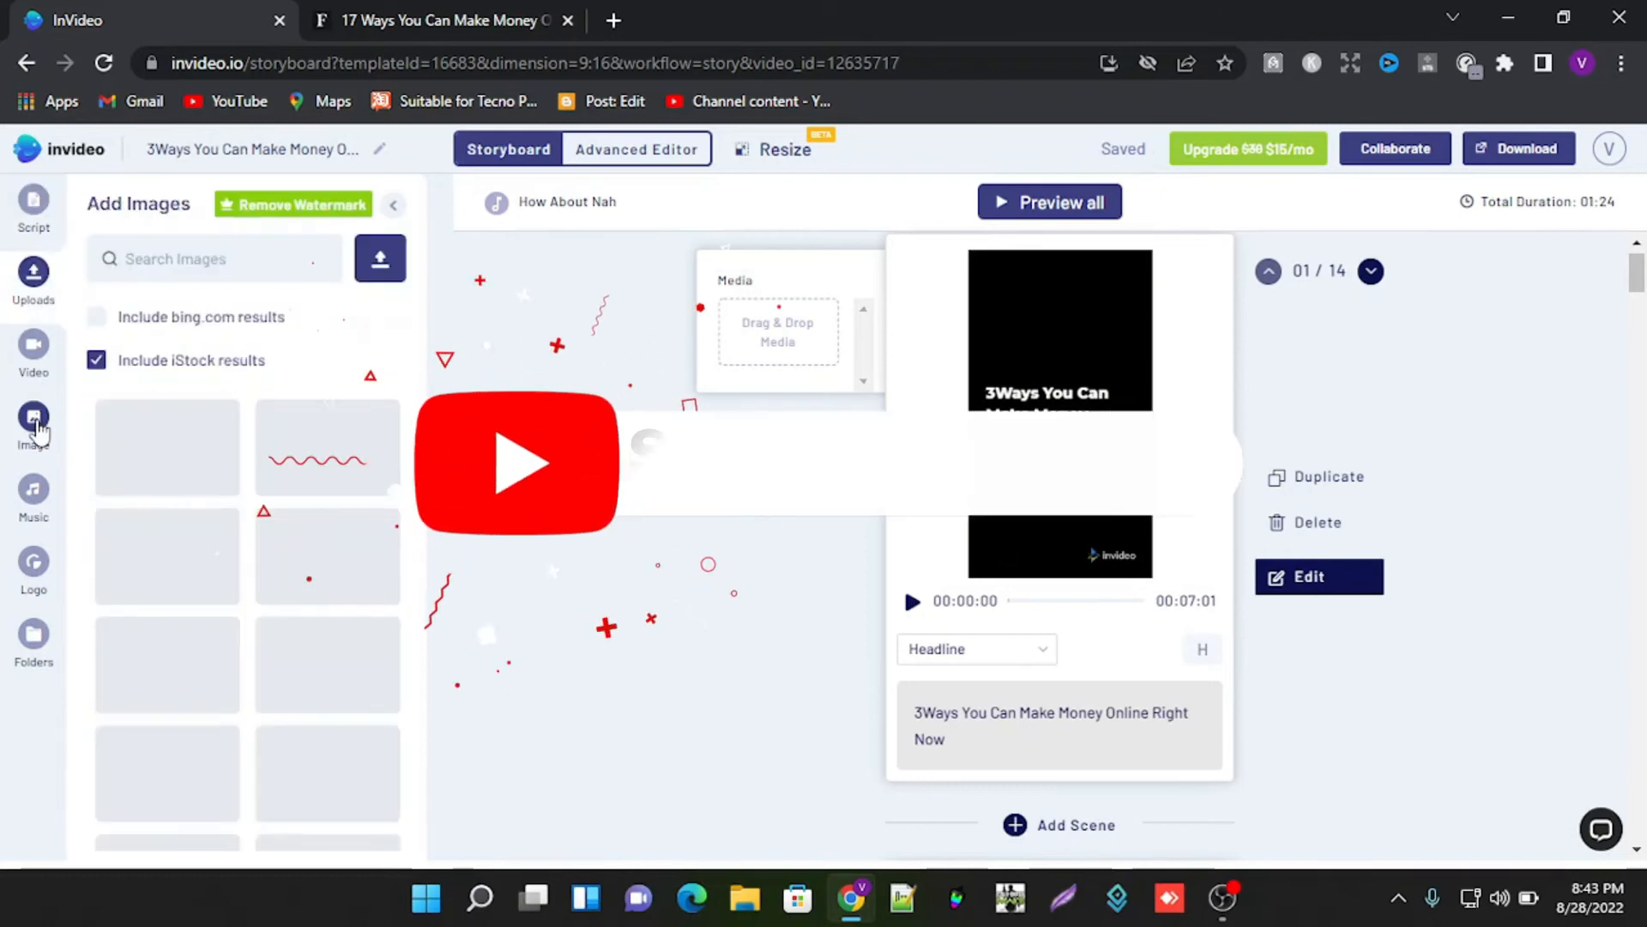
pyautogui.click(34, 273)
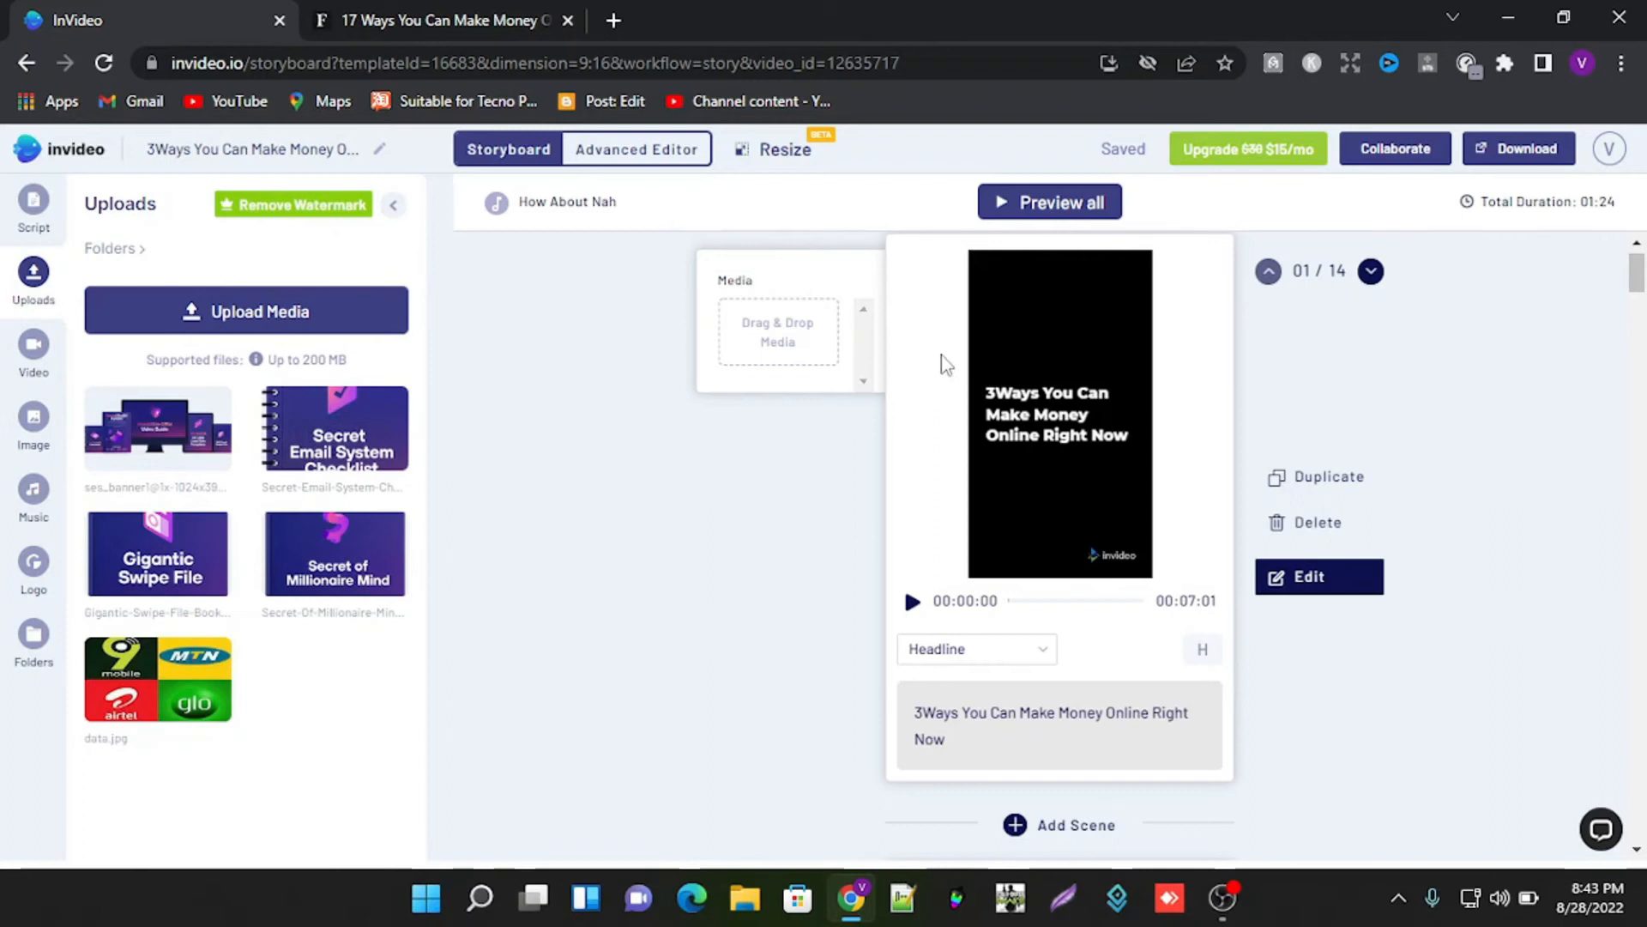
pyautogui.click(38, 431)
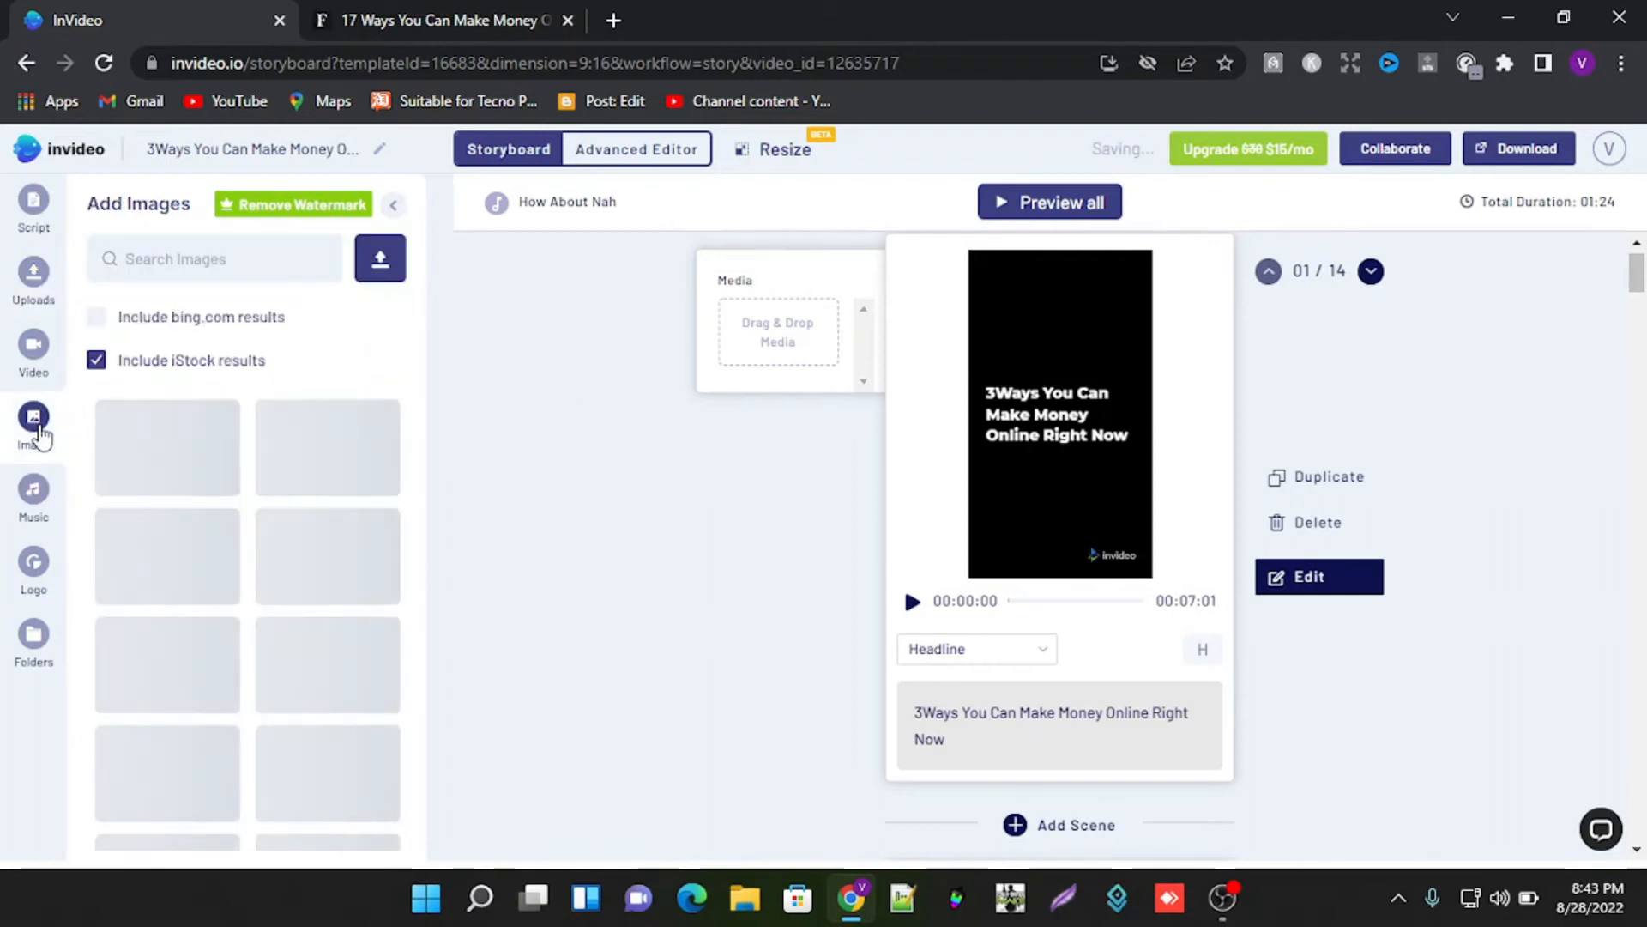
pyautogui.click(214, 255)
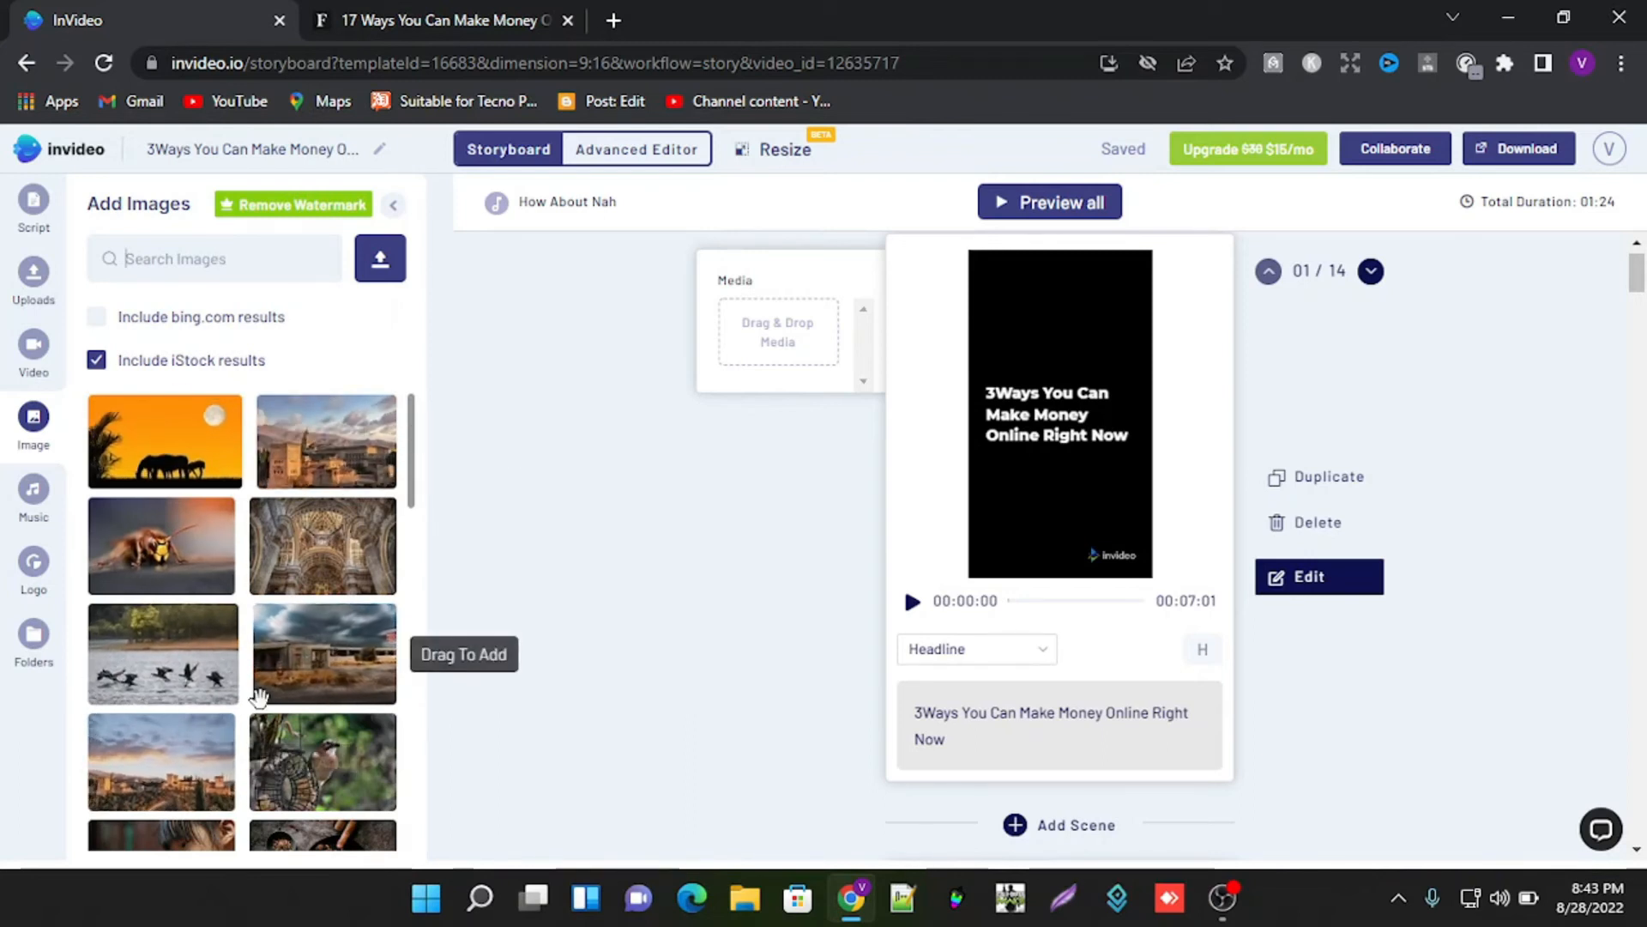
pyautogui.scroll(-1, 257, 697)
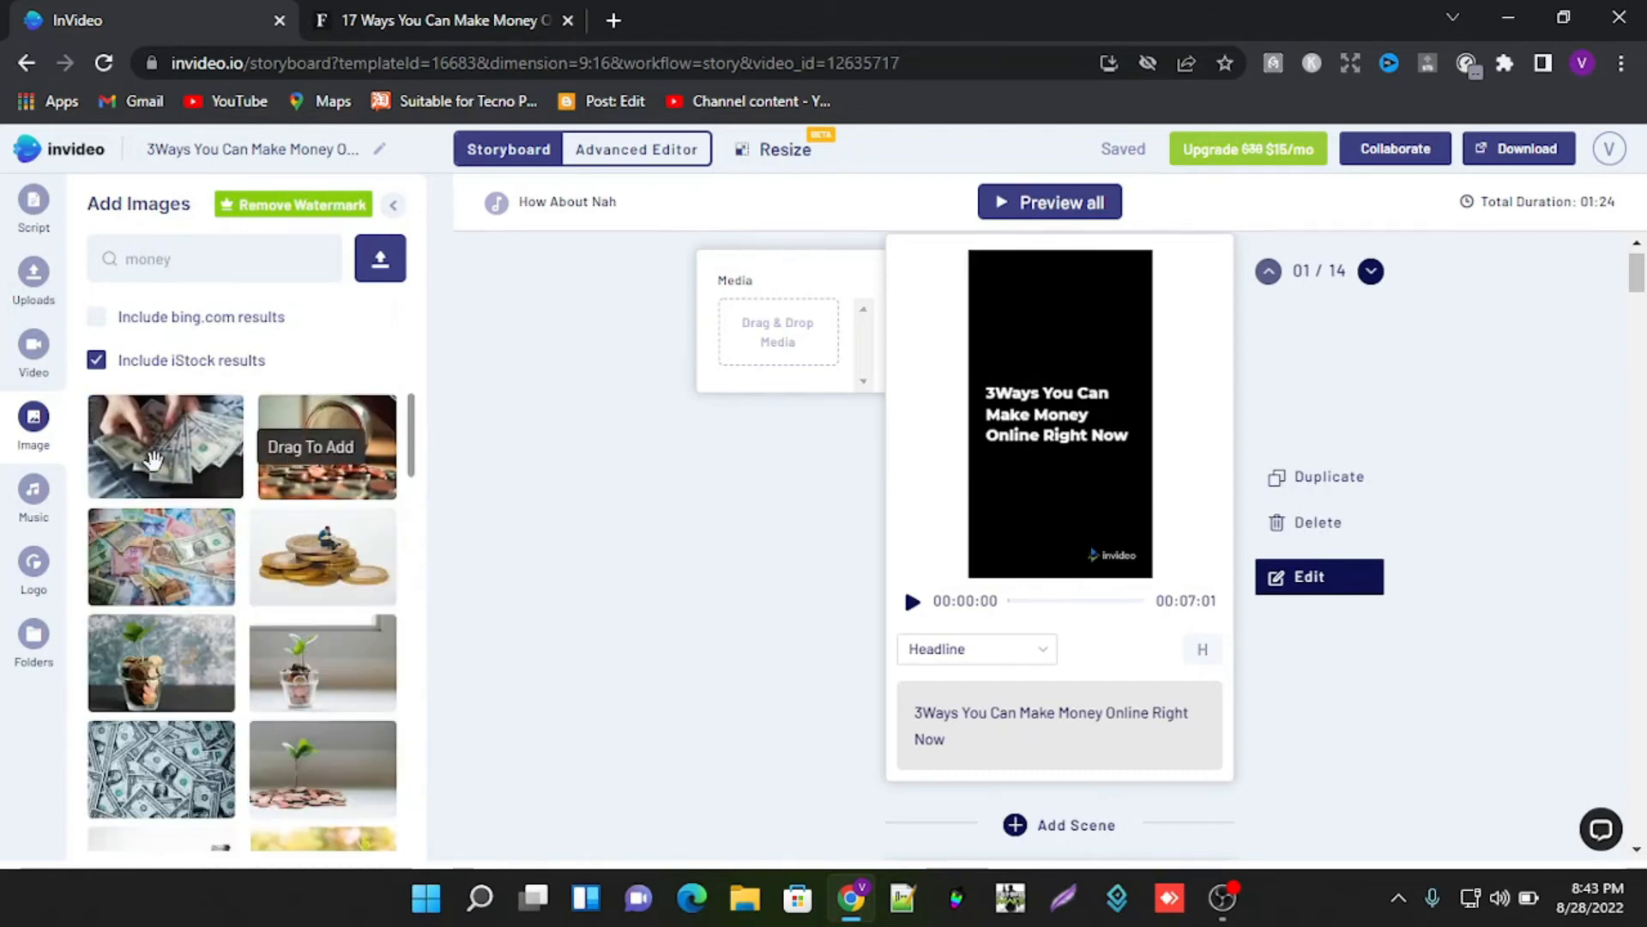
pyautogui.moveTo(163, 446); pyautogui.dragTo(788, 358)
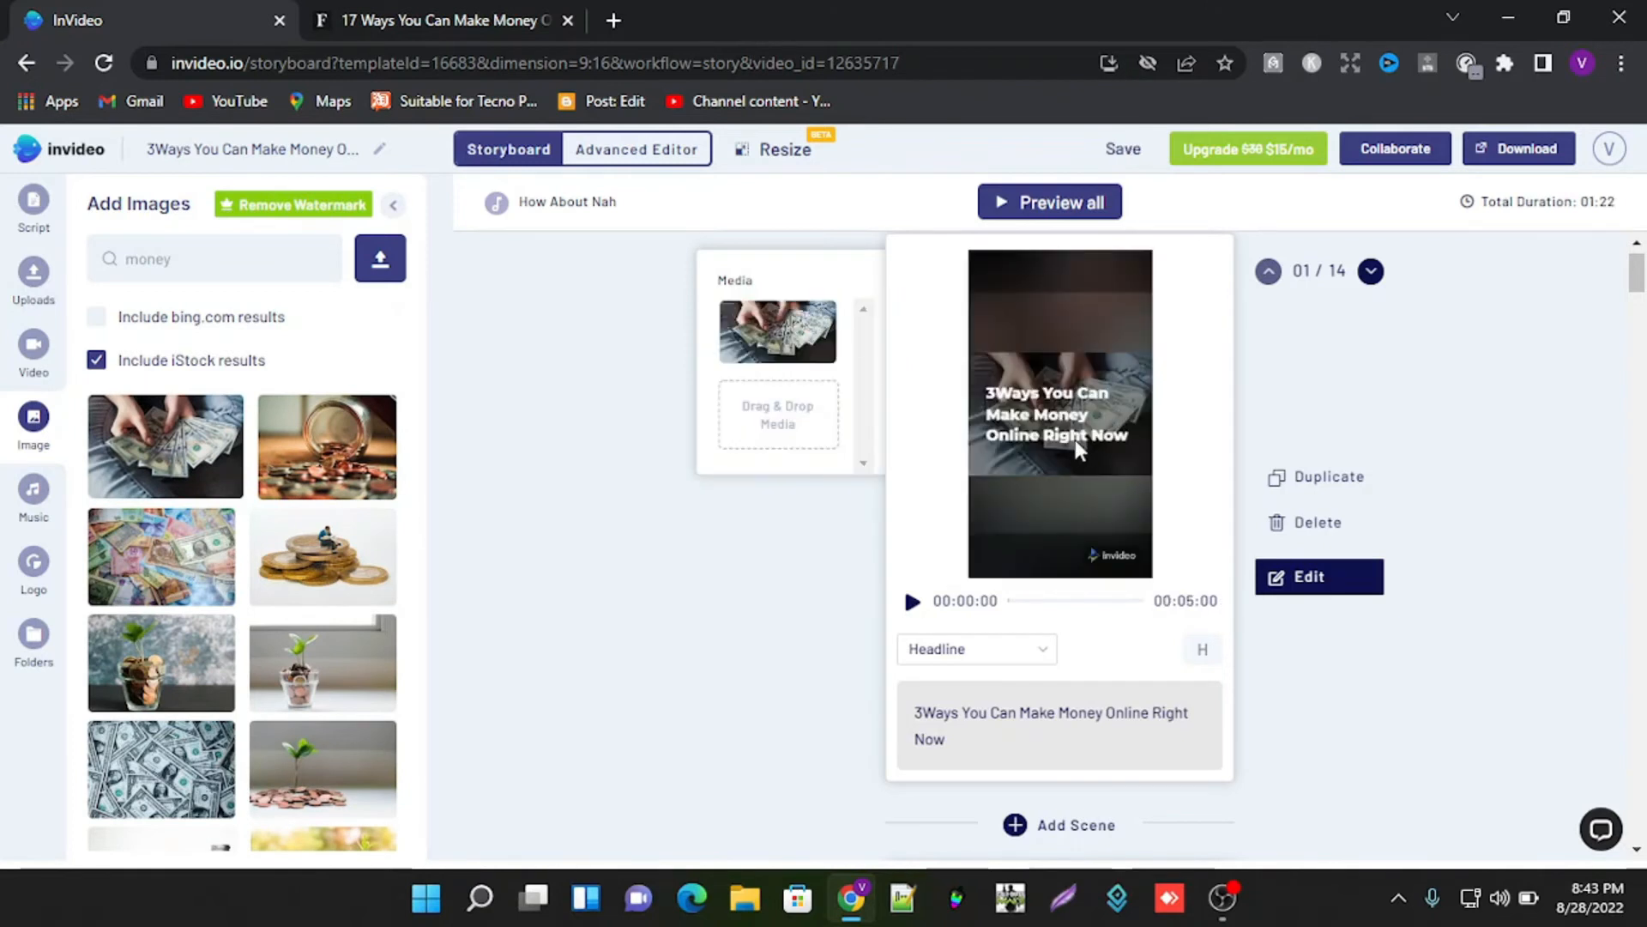
# Step: Look over the "Sell Your Photos" storyboard scenes and their text, and browse the available music genres
pyautogui.scroll(-5, 802, 760)
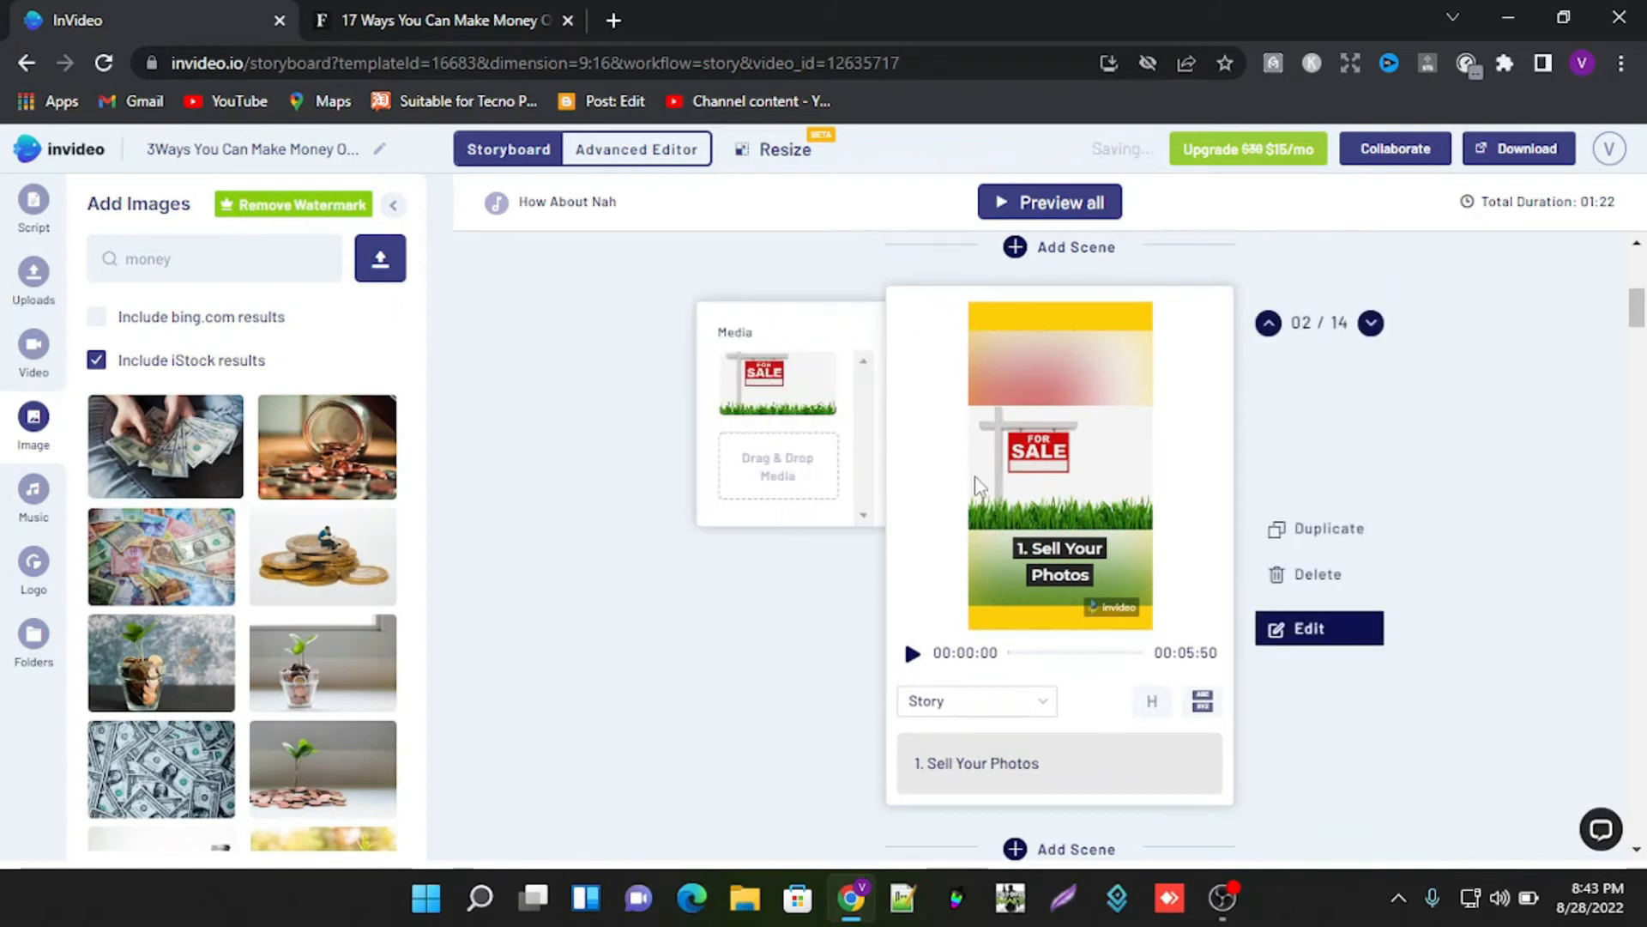
pyautogui.scroll(-1, 770, 605)
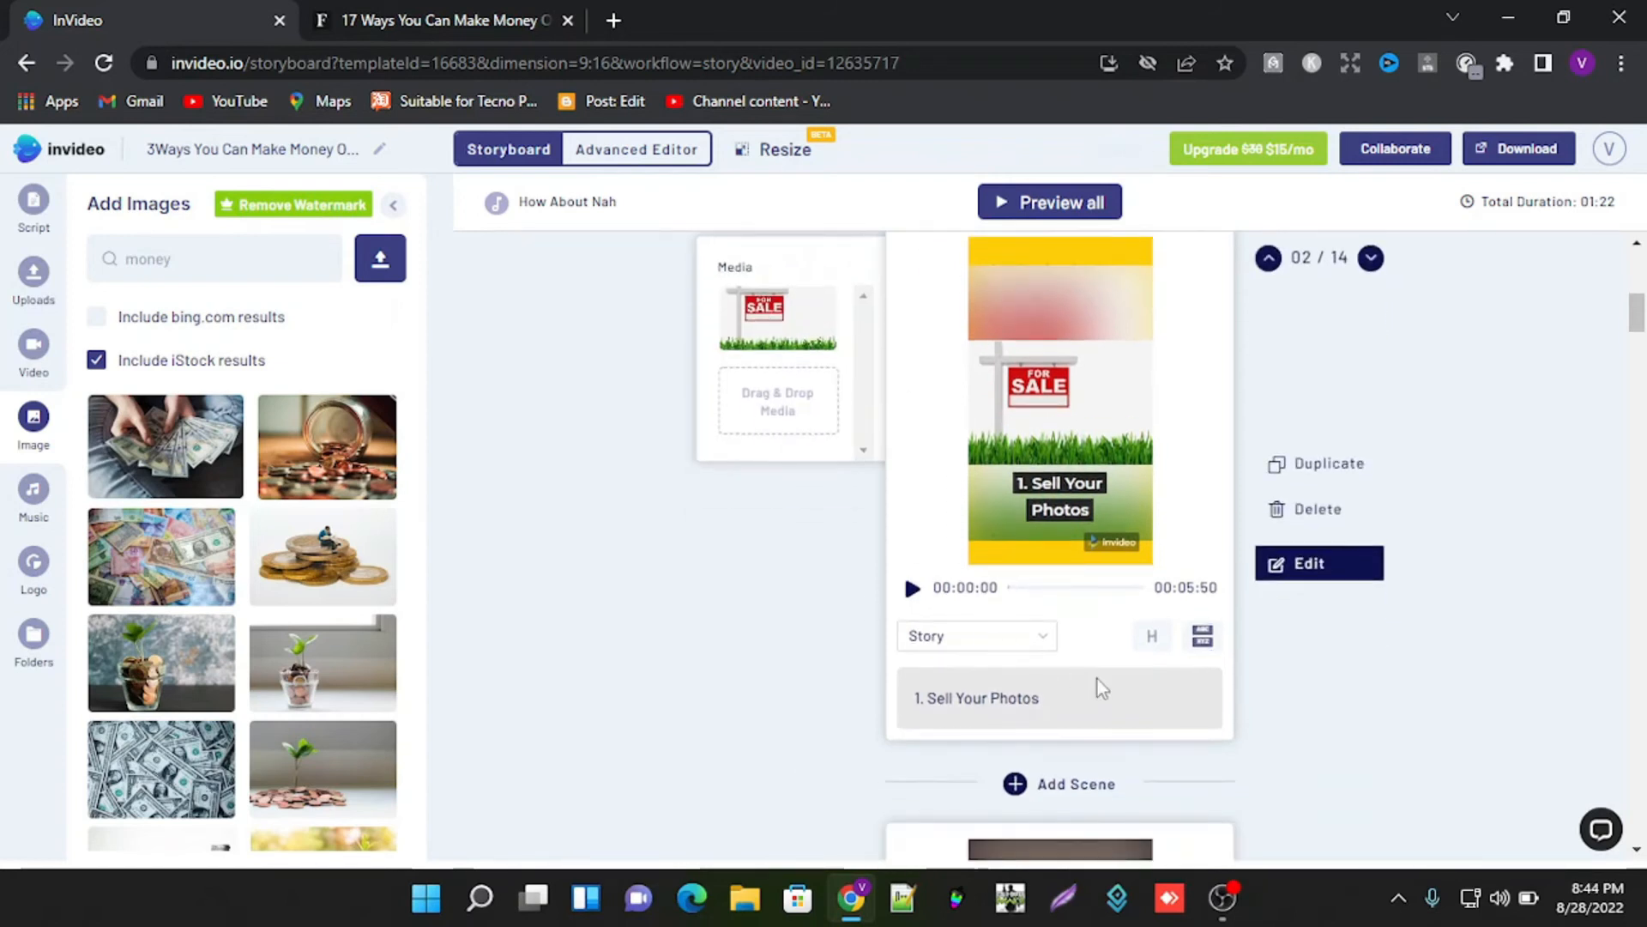
pyautogui.scroll(-12, 955, 650)
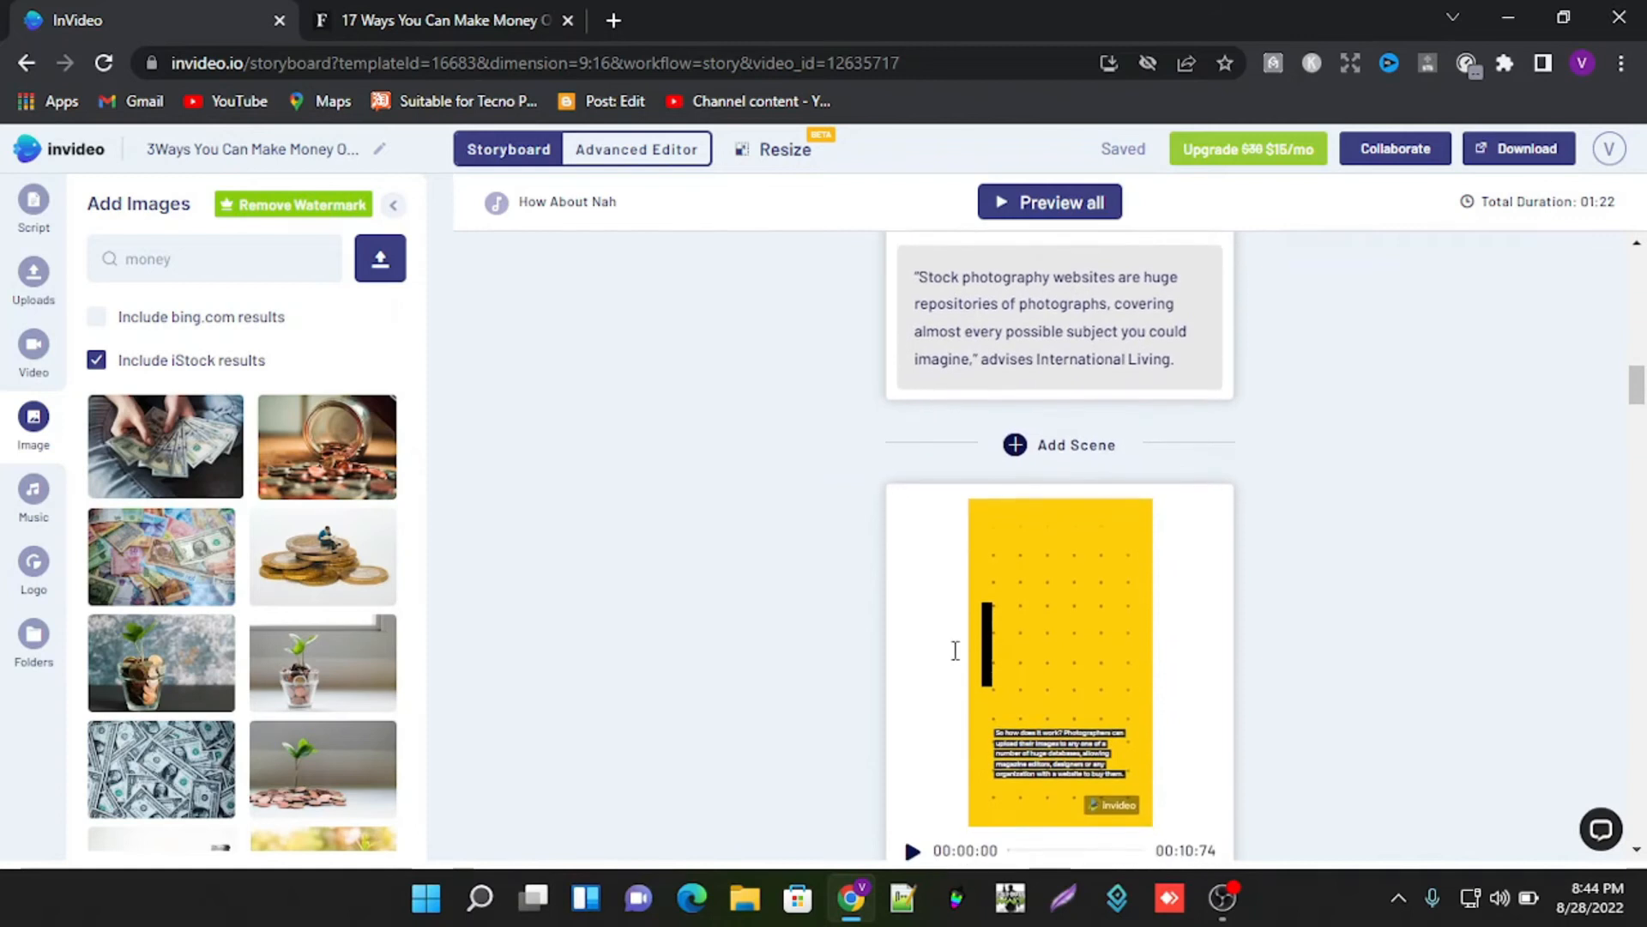
pyautogui.scroll(3, 955, 650)
pyautogui.scroll(-2, 952, 651)
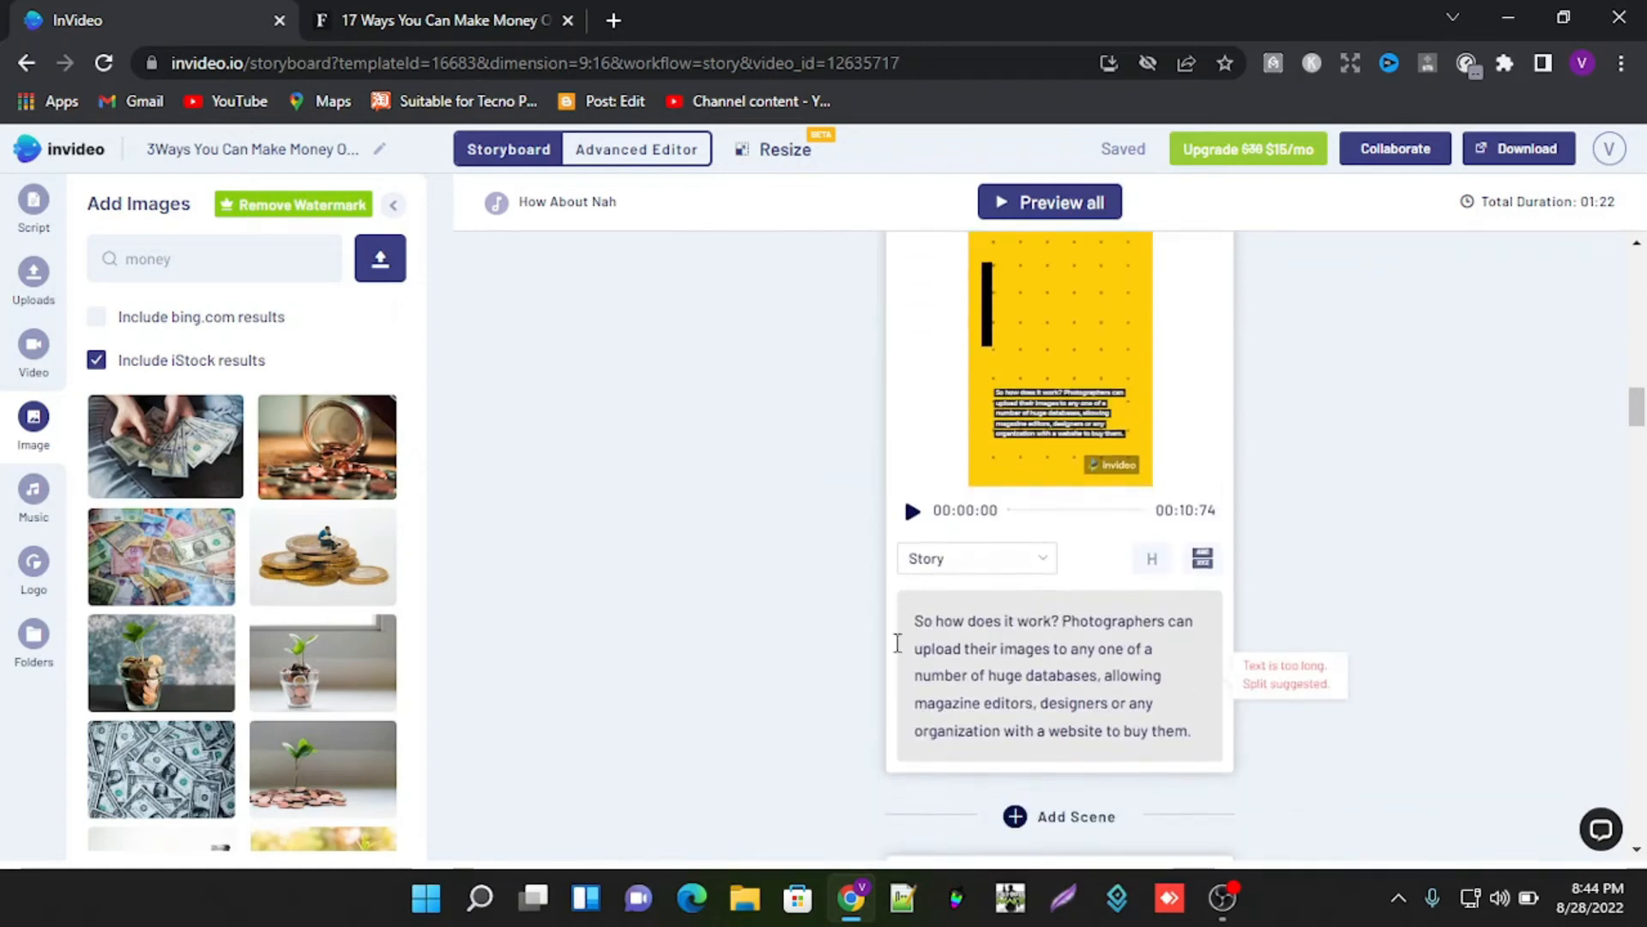
pyautogui.click(34, 491)
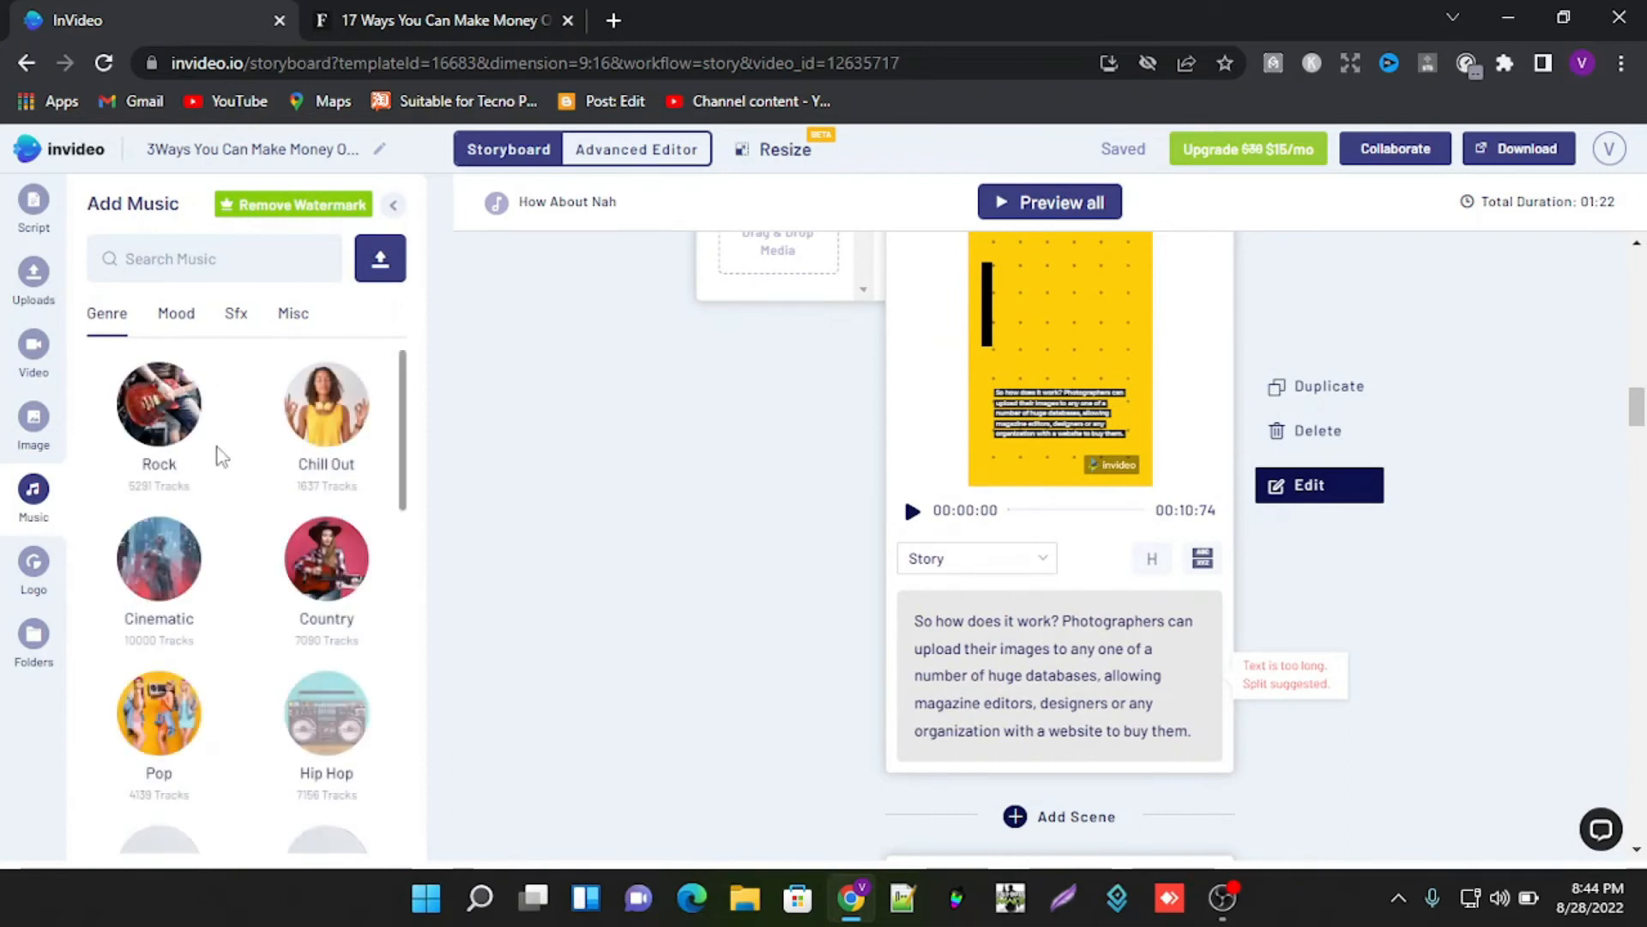
pyautogui.scroll(5, 875, 489)
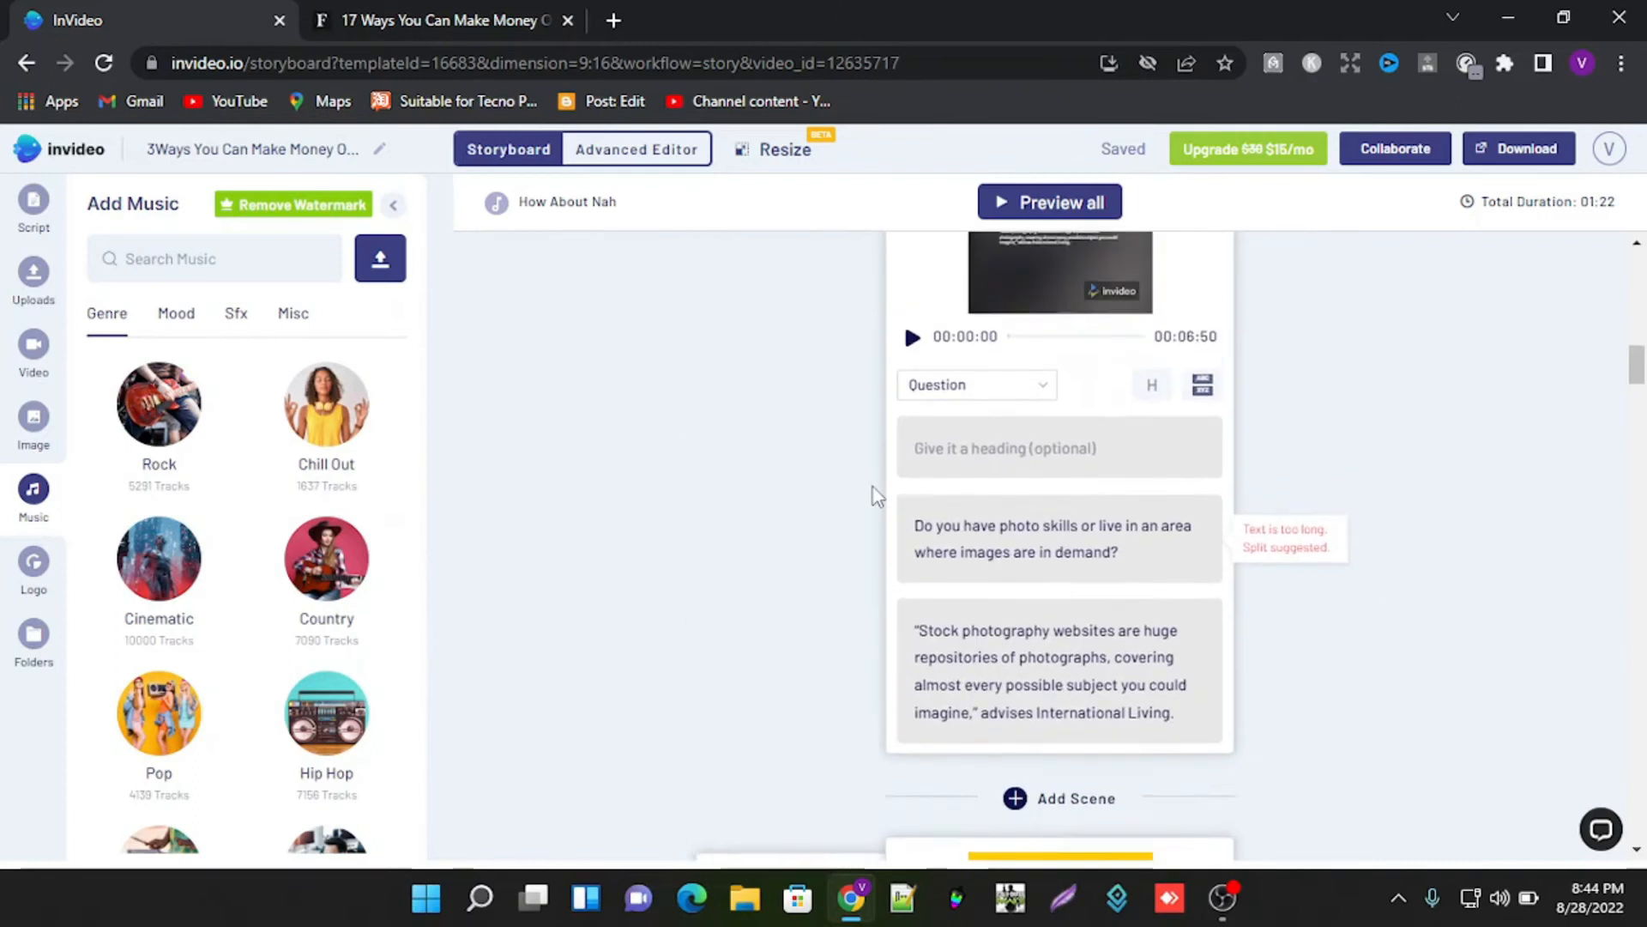
pyautogui.scroll(10, 532, 330)
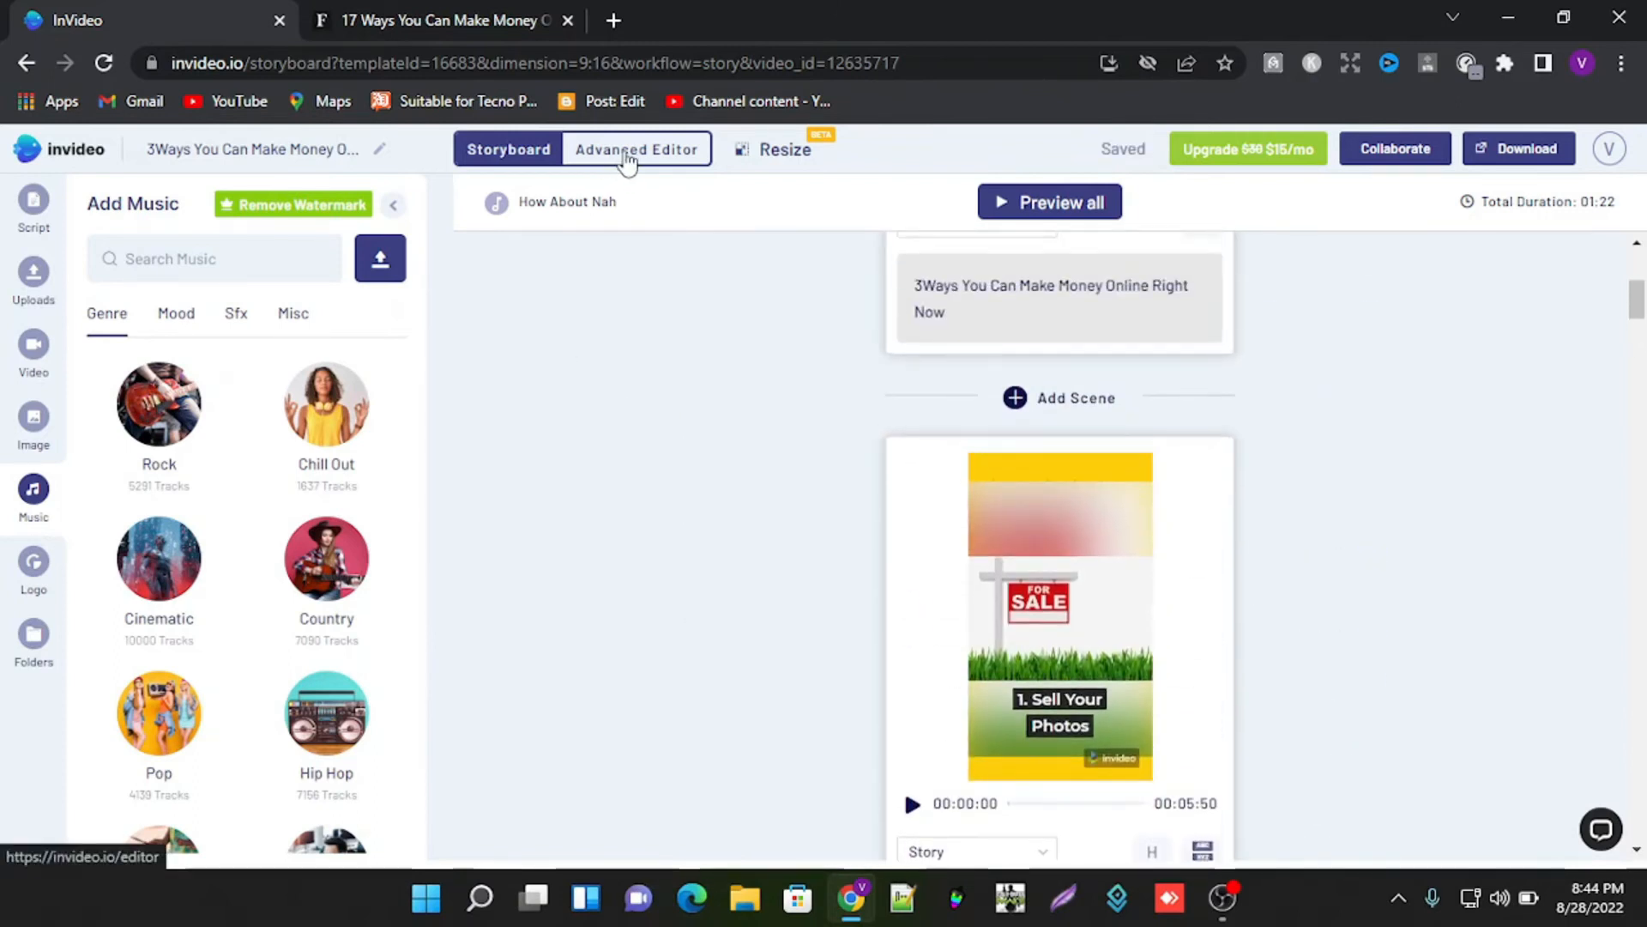
# Step: Open the project in the Advanced Editor and start an Automated Text to Speech voice over for the first scene
pyautogui.click(629, 151)
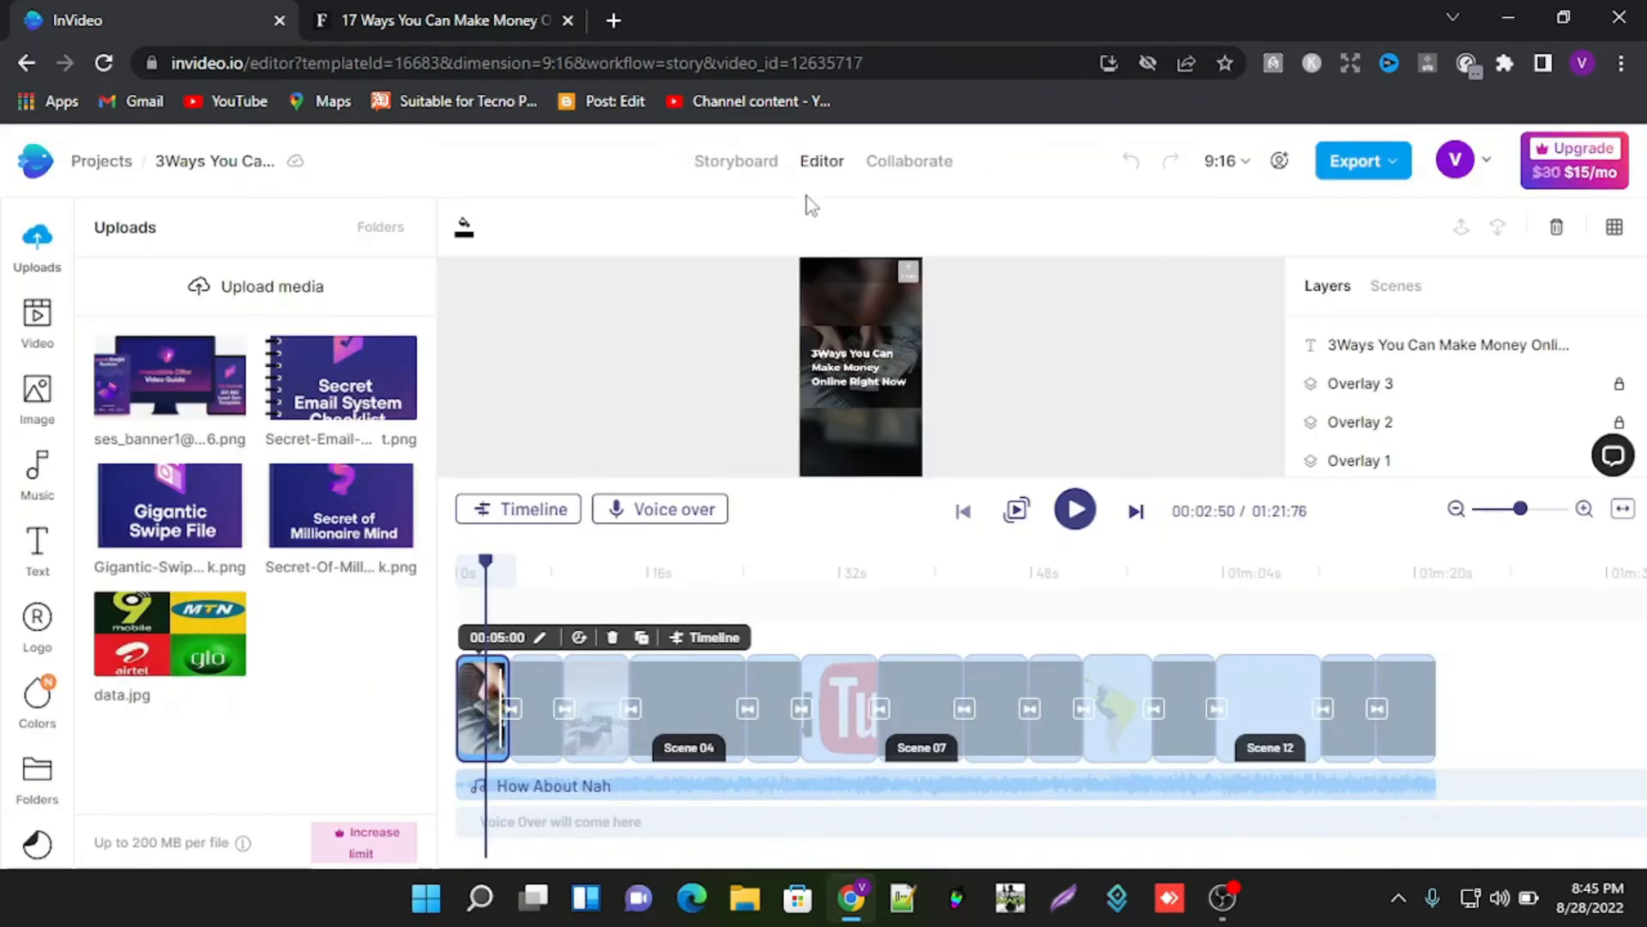
pyautogui.click(457, 566)
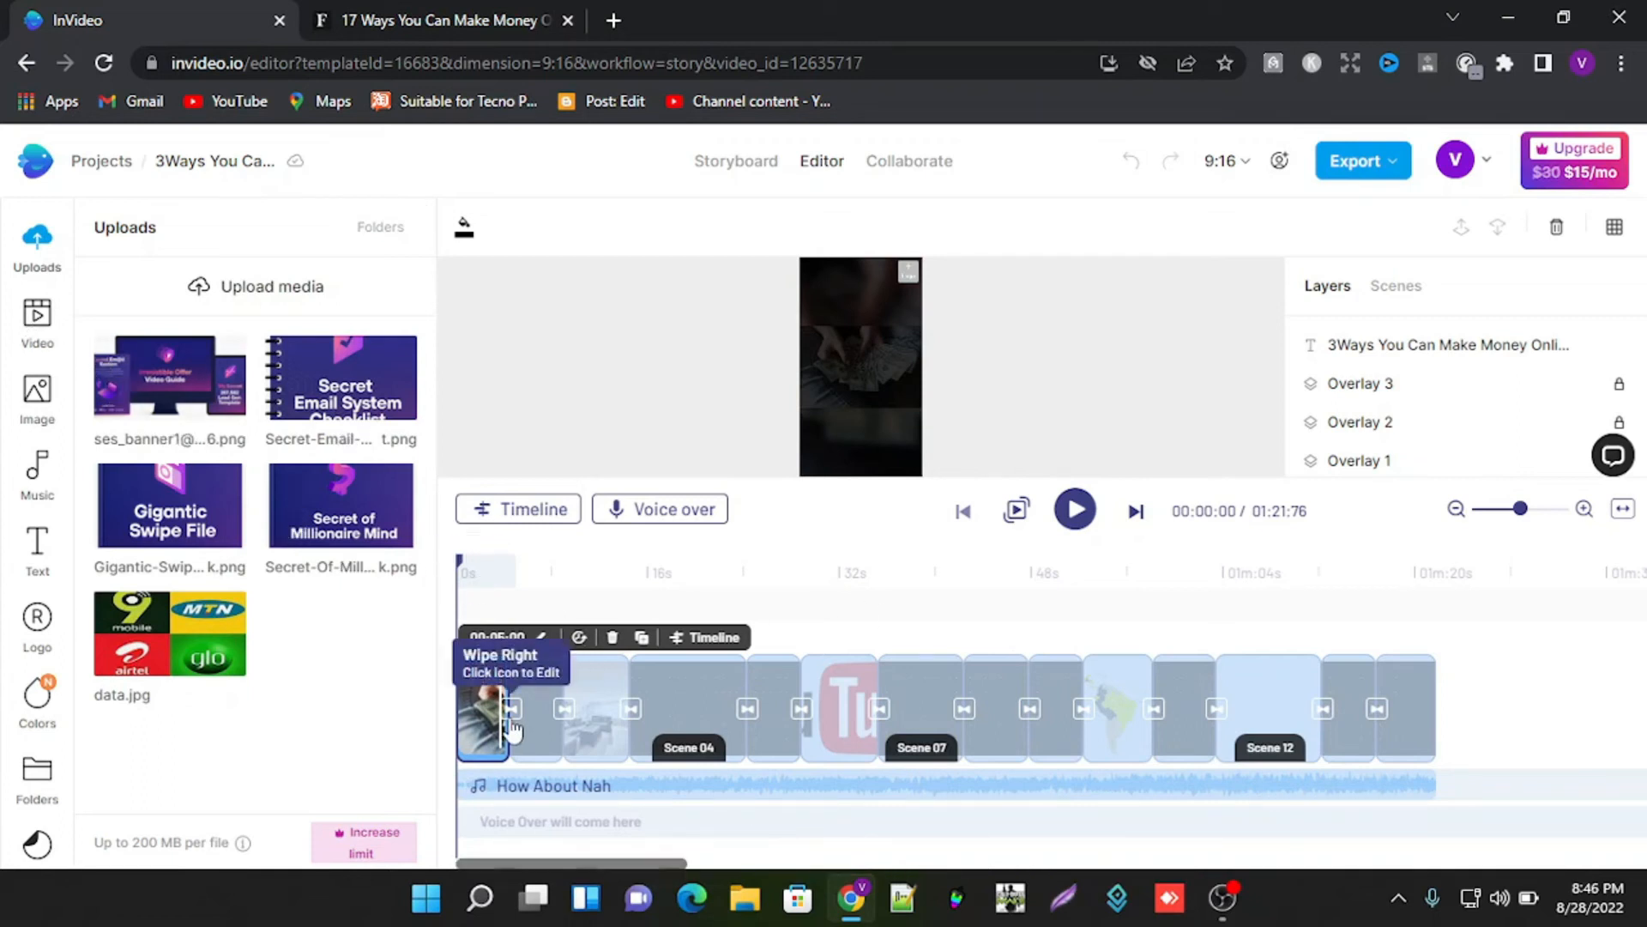
pyautogui.click(647, 515)
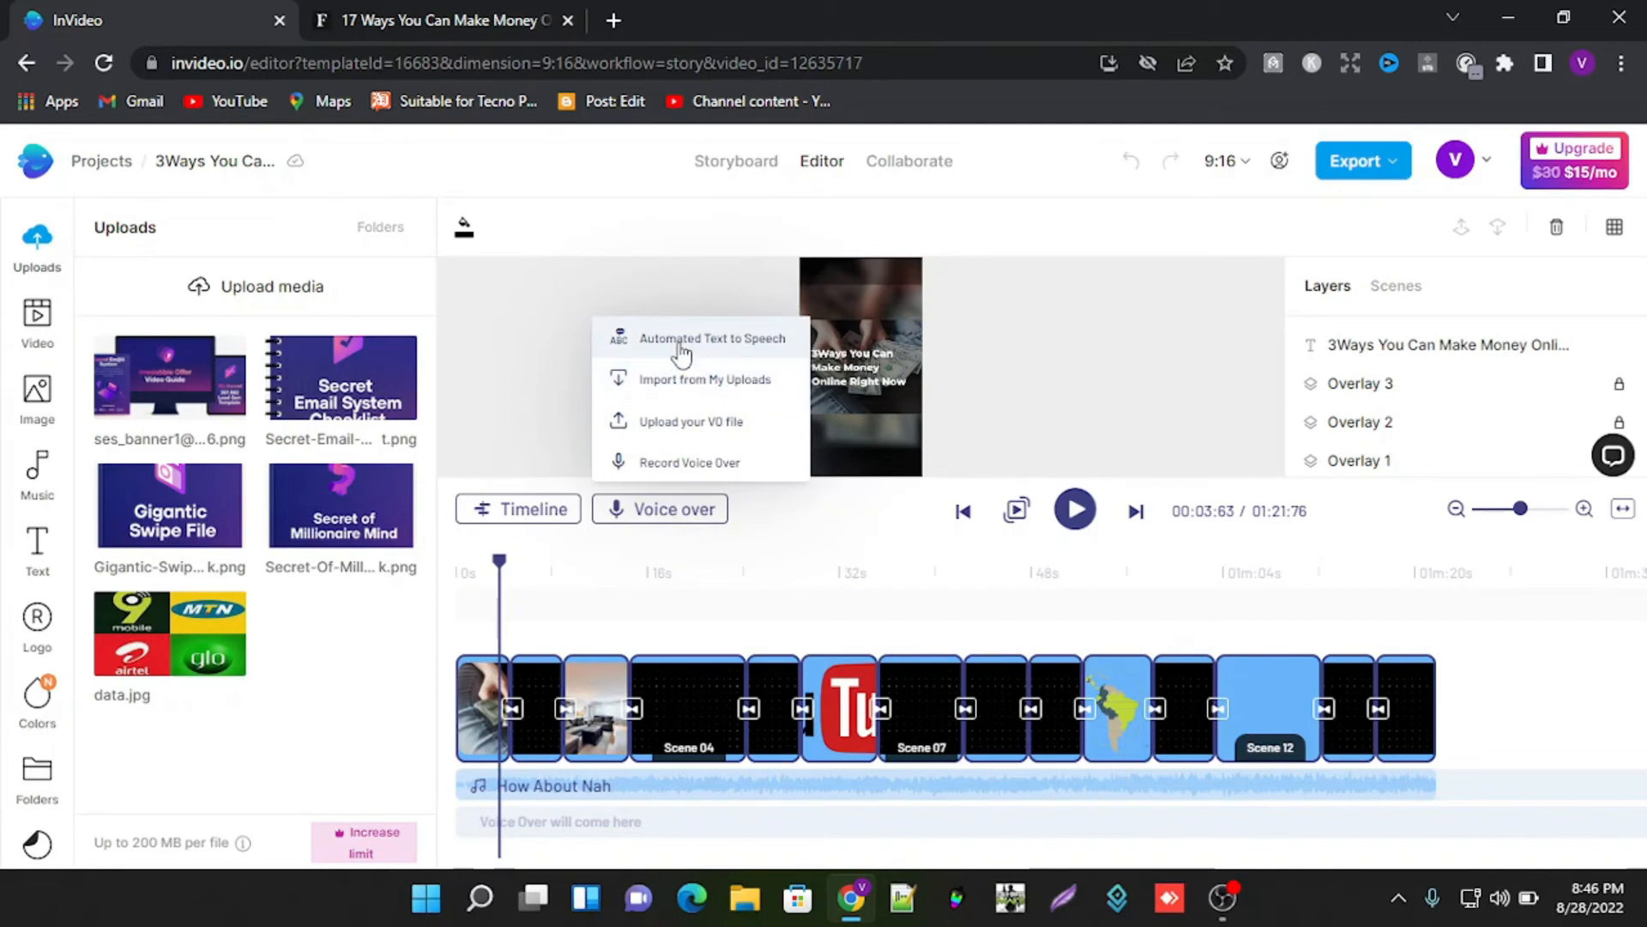
pyautogui.click(681, 343)
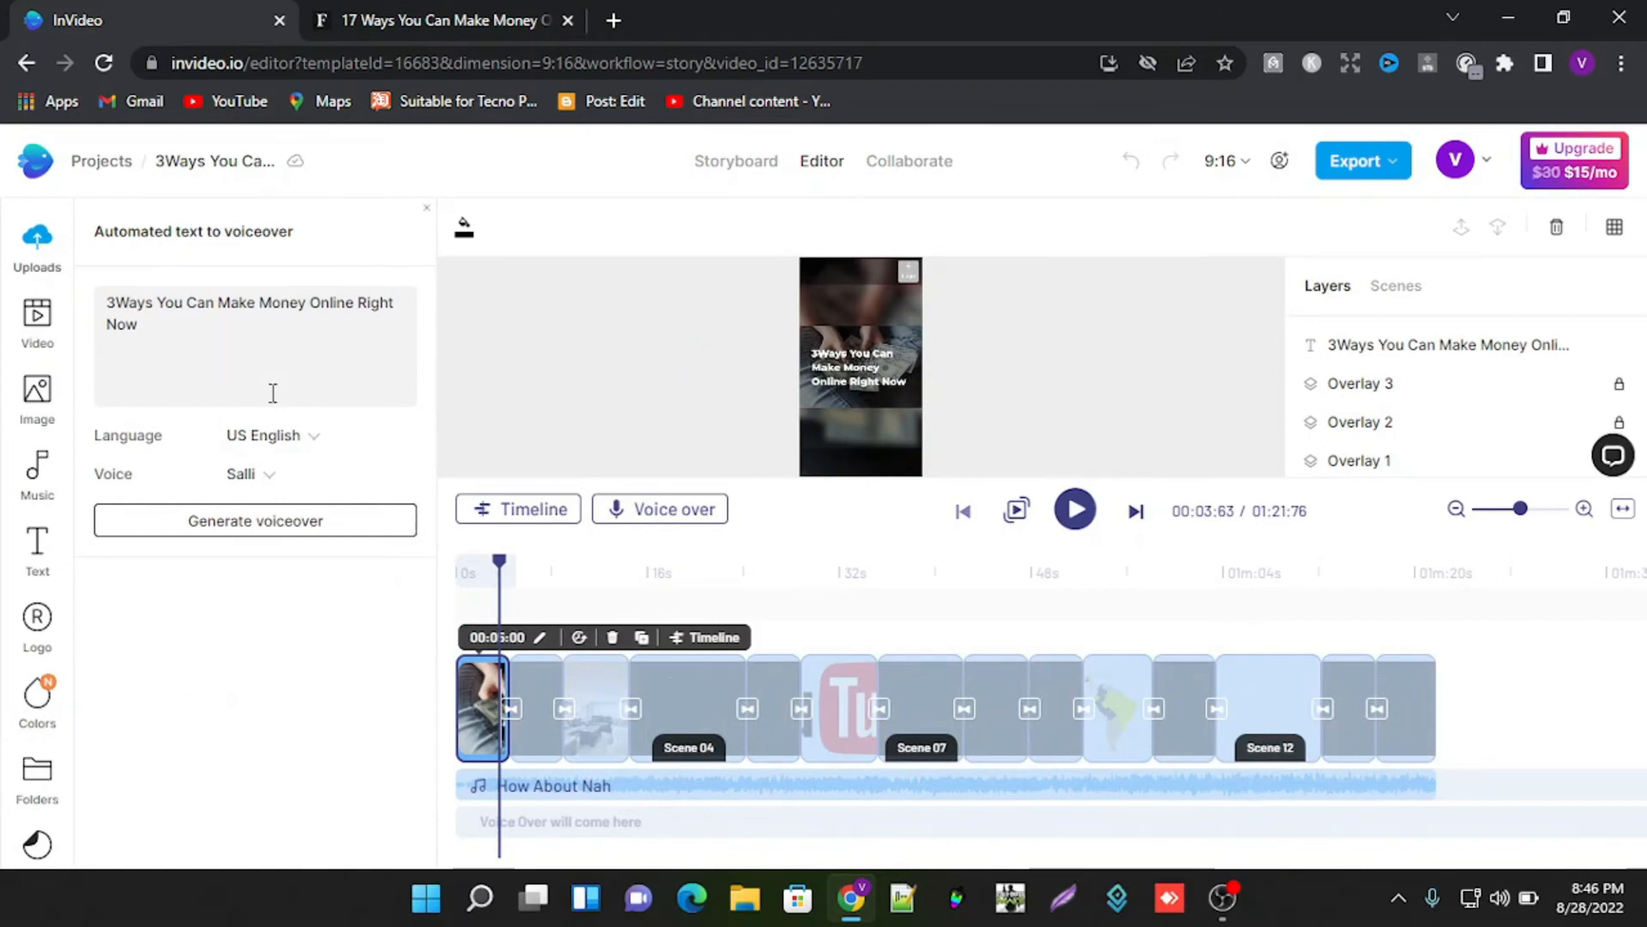
# Step: Set the voiceover language to US English, sample the Salli and Matthew voices, and choose Matthew
pyautogui.click(297, 442)
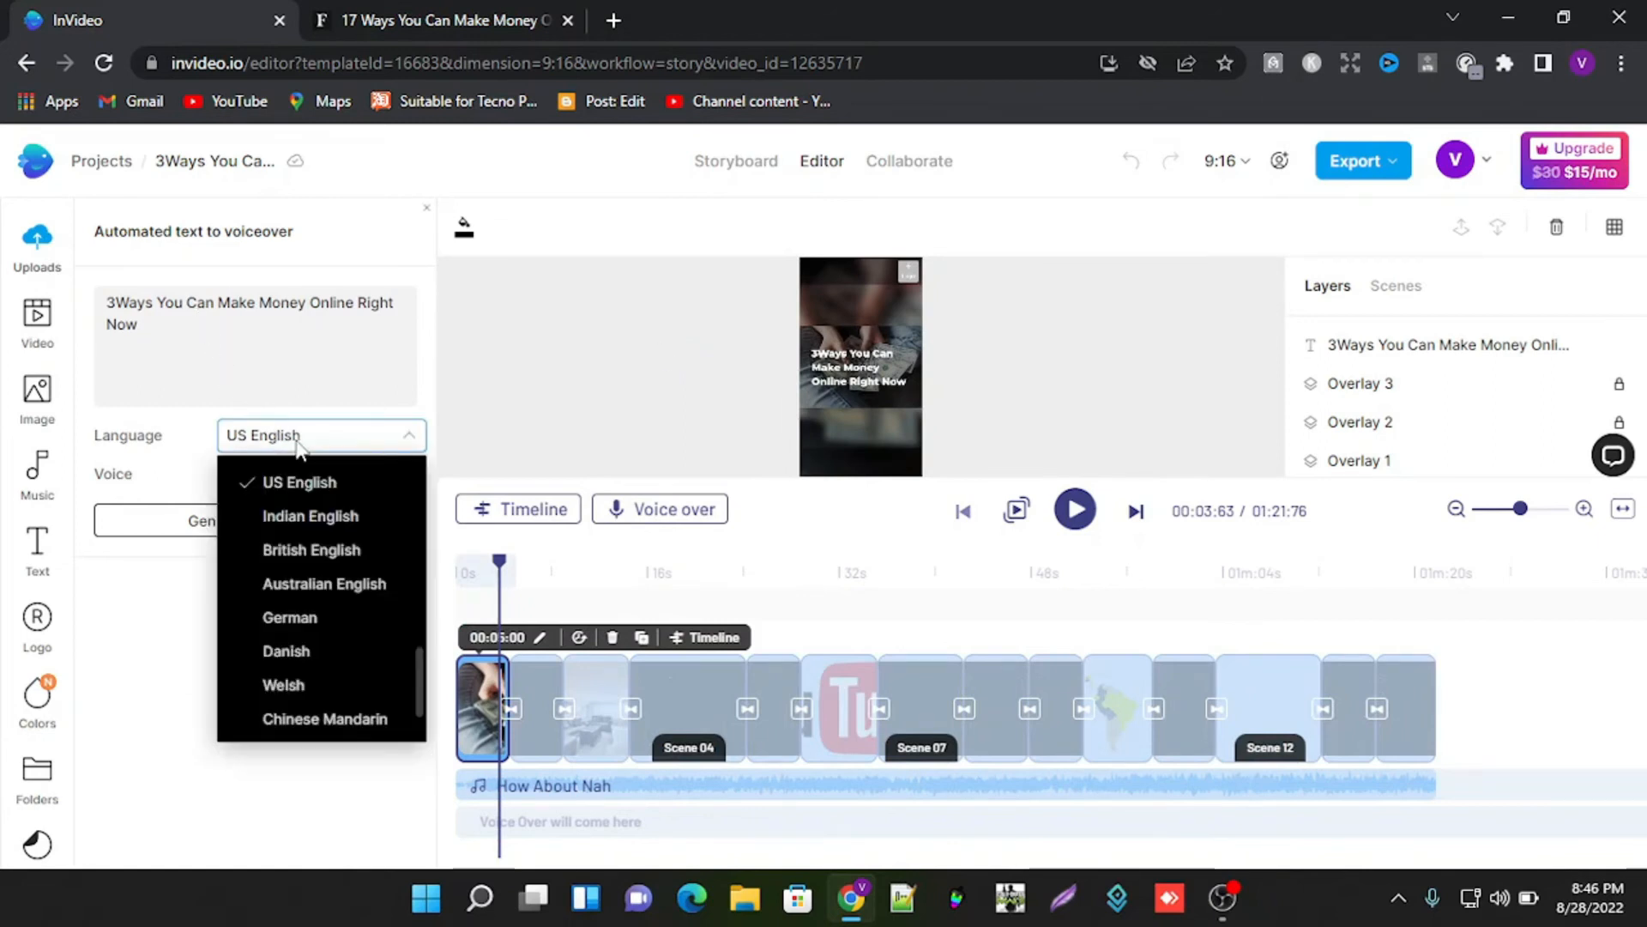
pyautogui.click(293, 476)
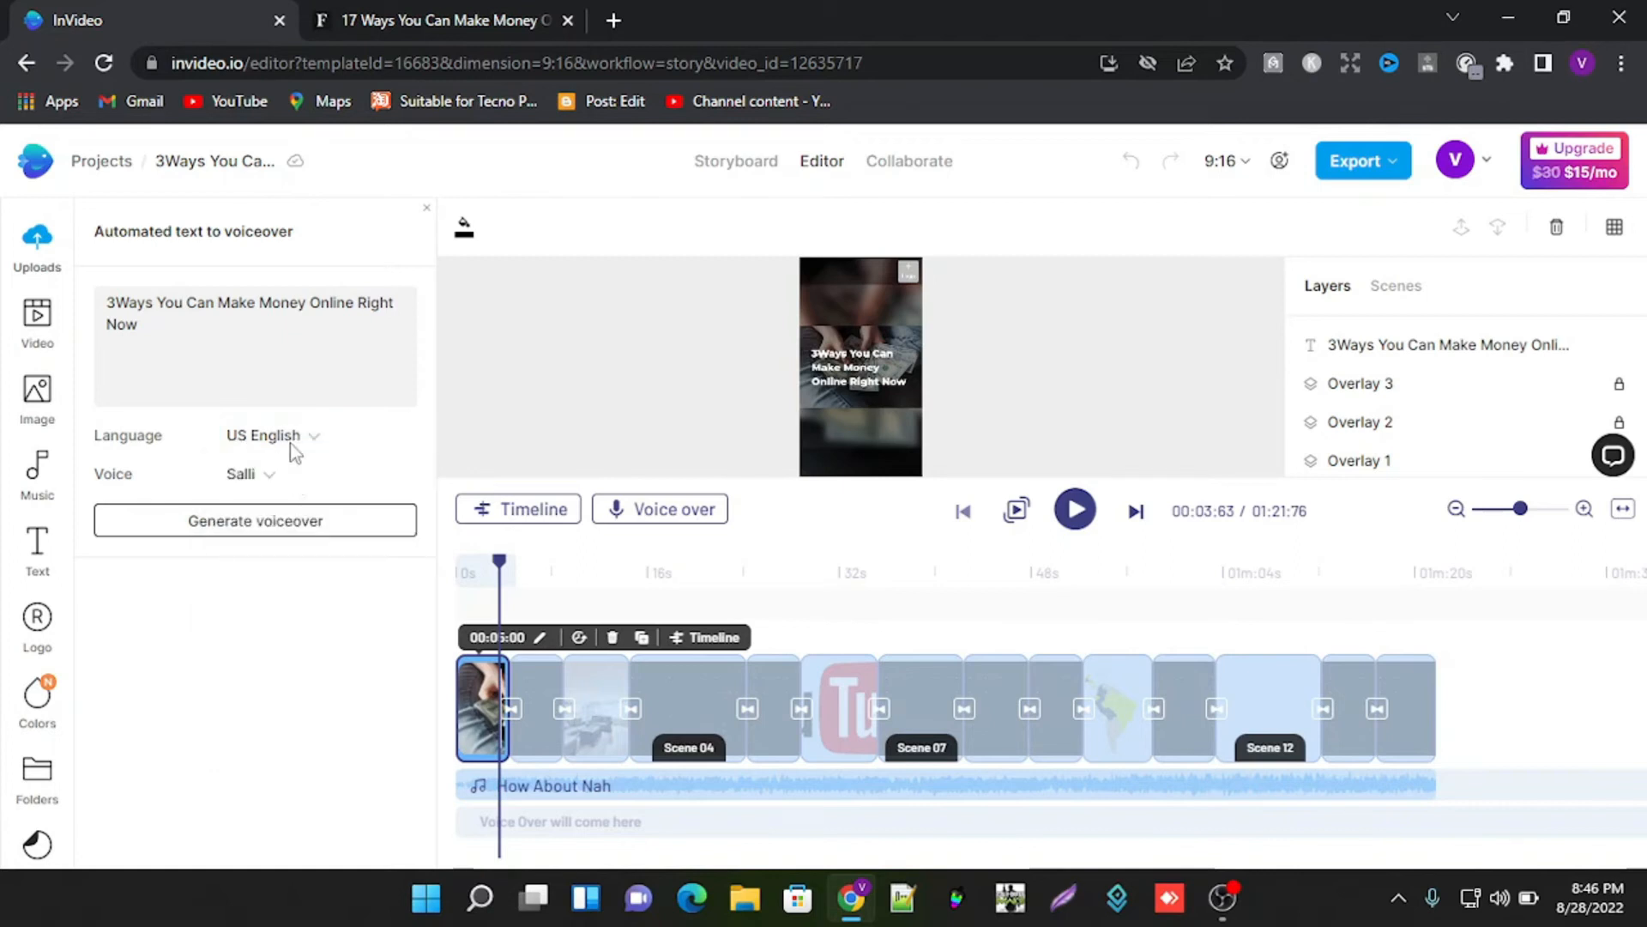
pyautogui.click(254, 485)
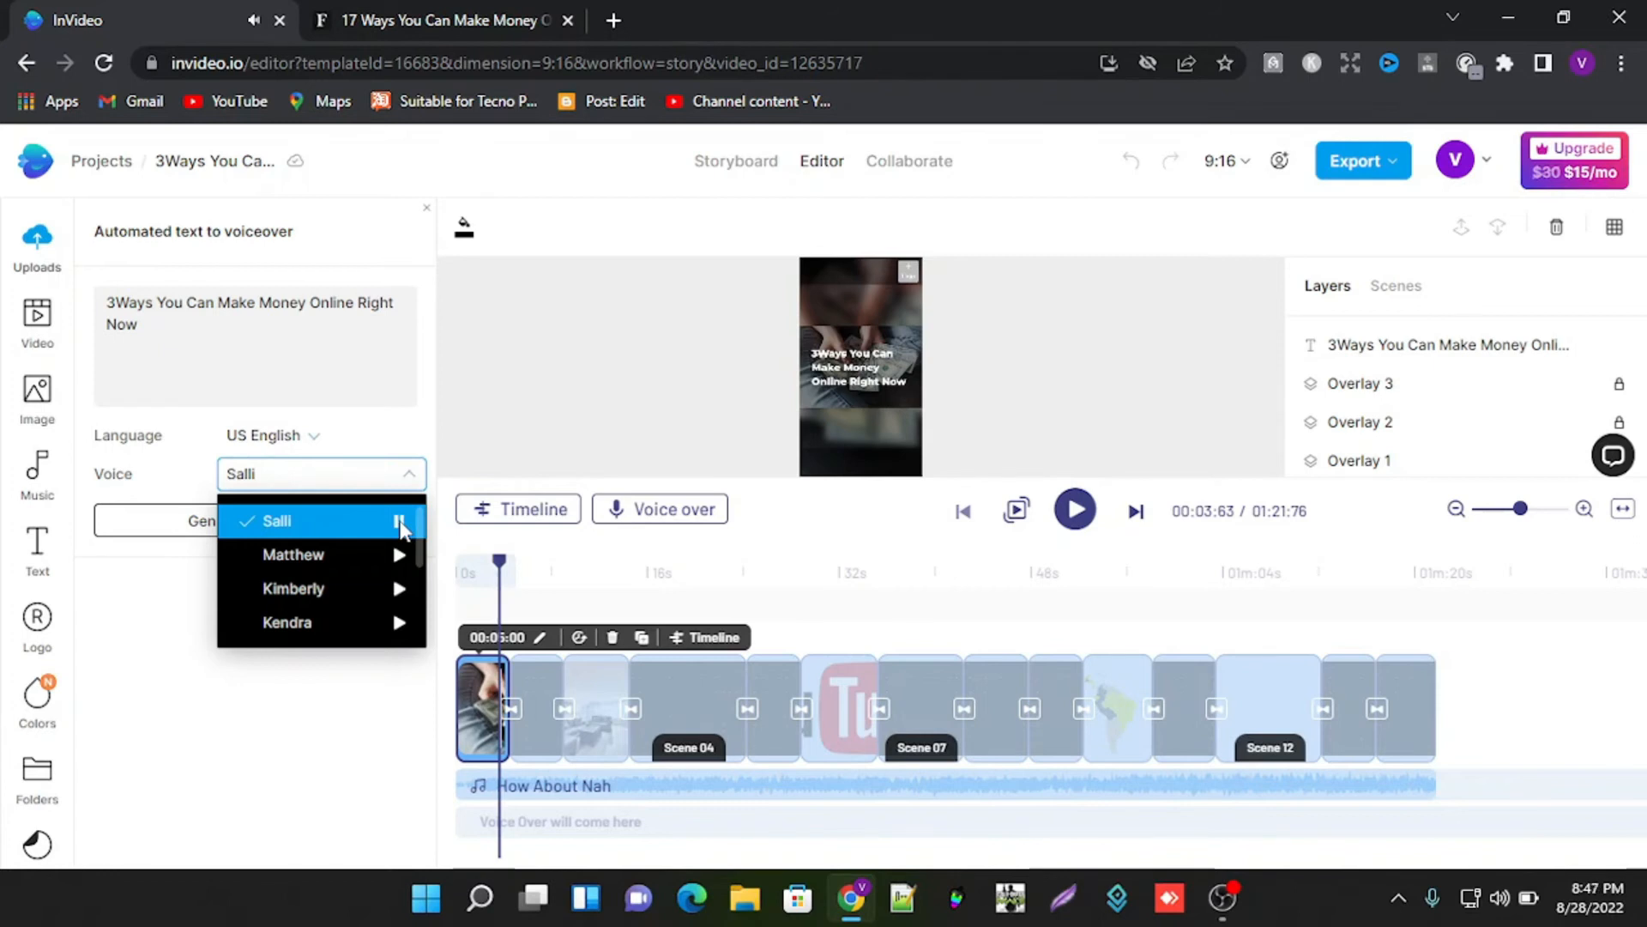
pyautogui.click(399, 556)
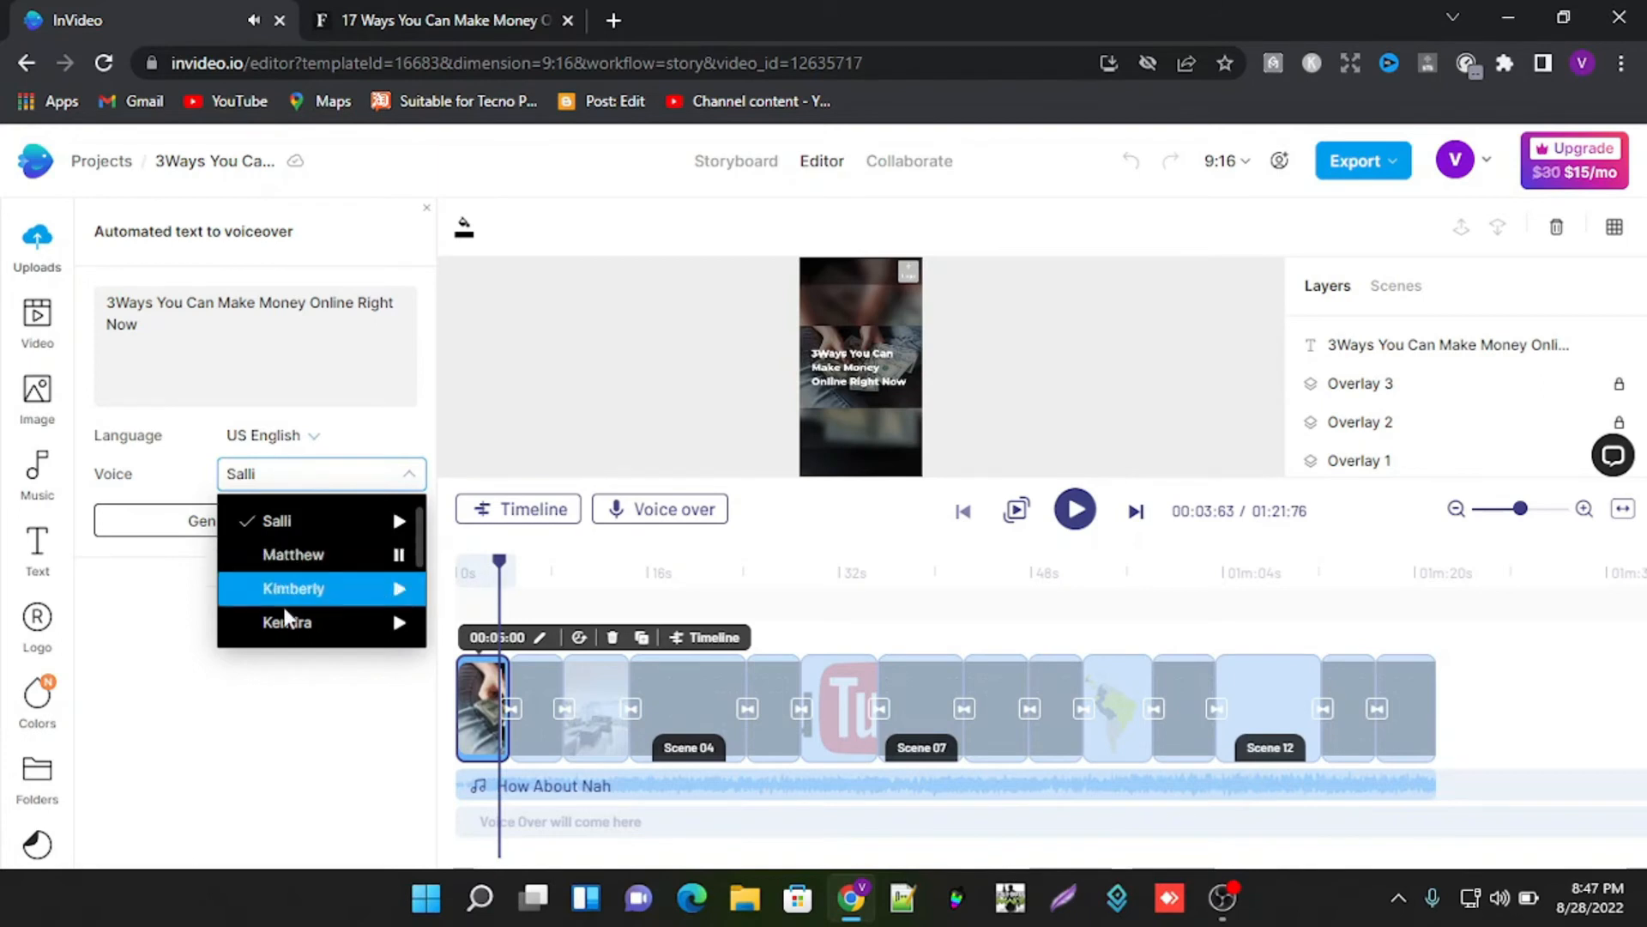
pyautogui.click(283, 556)
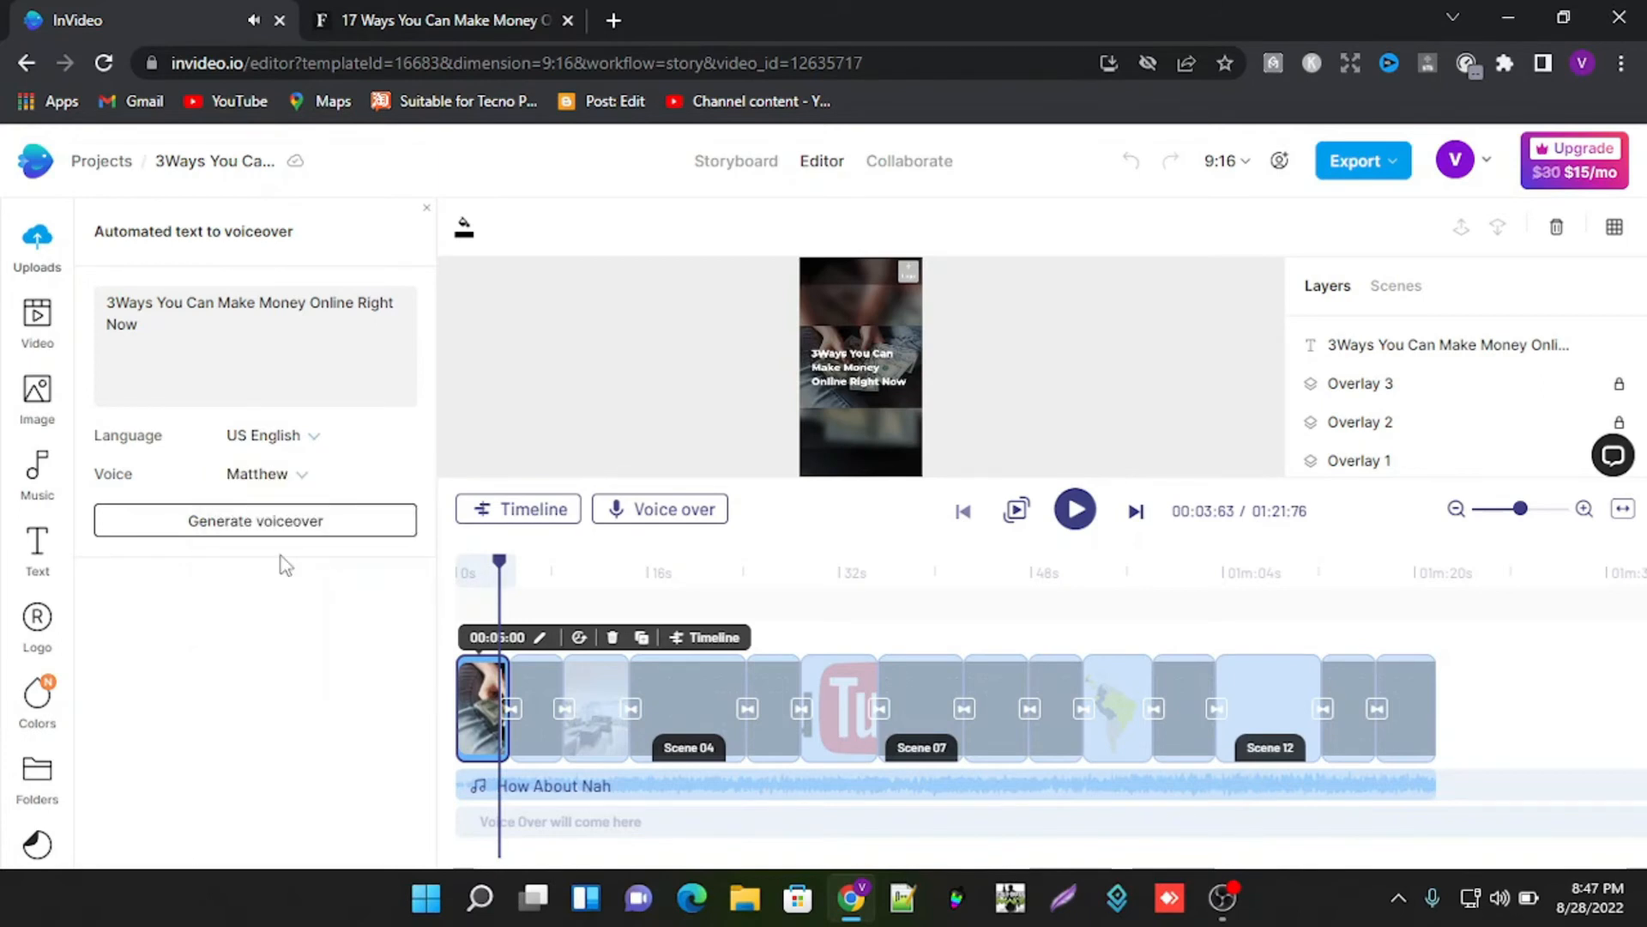
# Step: Generate the voiceover for the headline text near the start of the video, preview it and add it to the timeline
pyautogui.click(498, 567)
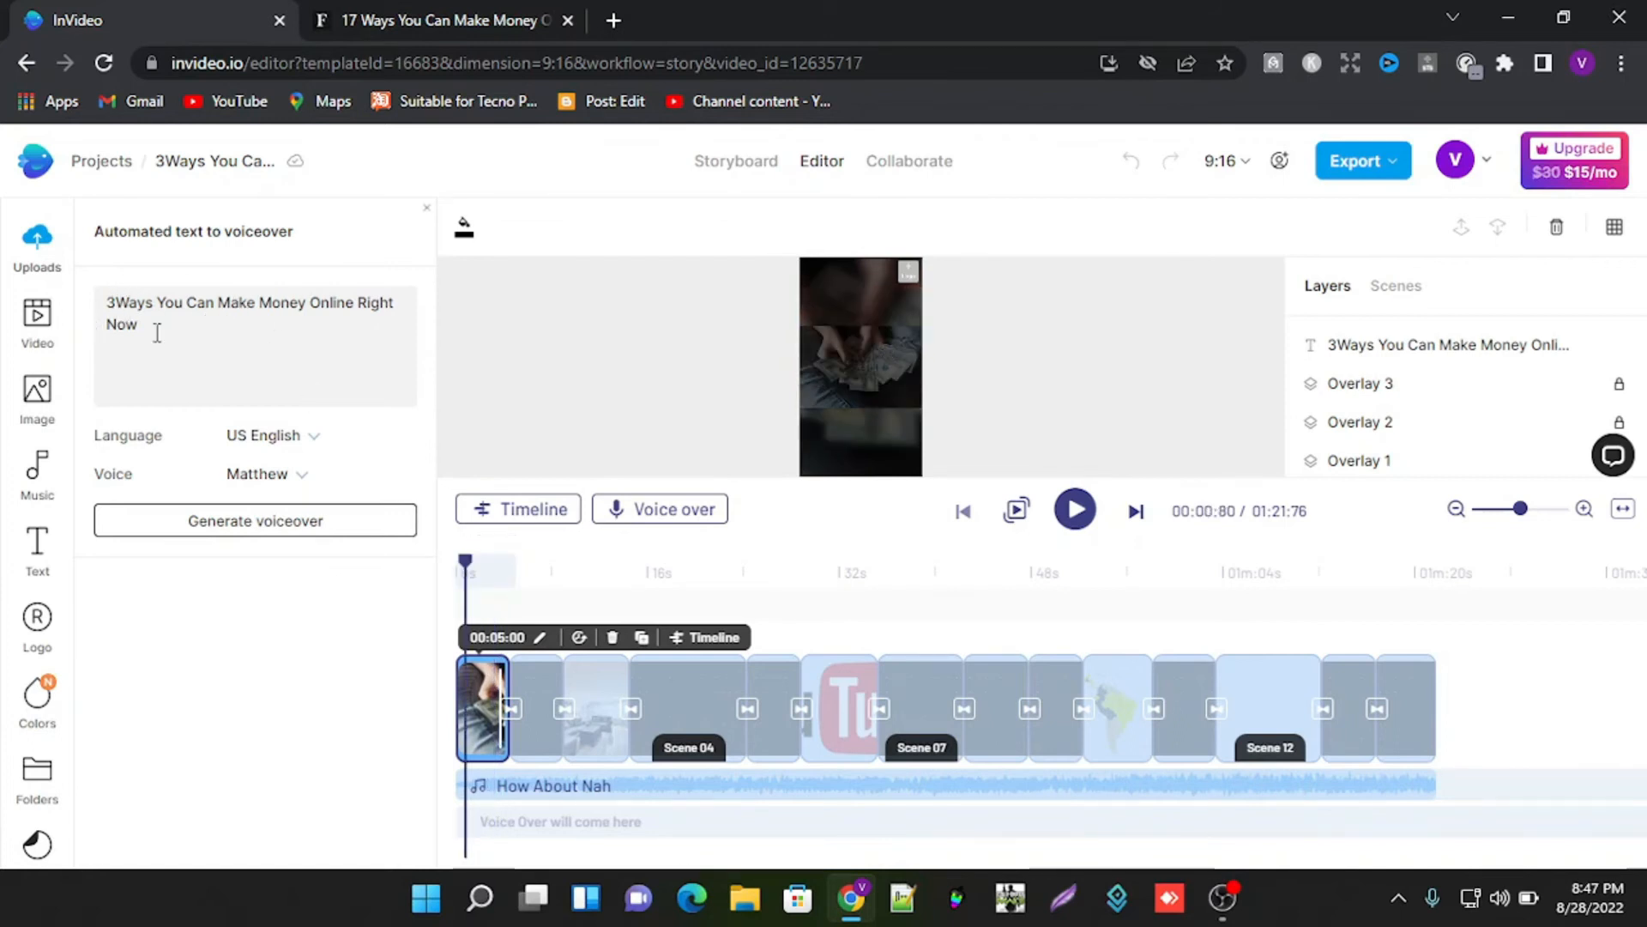
pyautogui.click(284, 525)
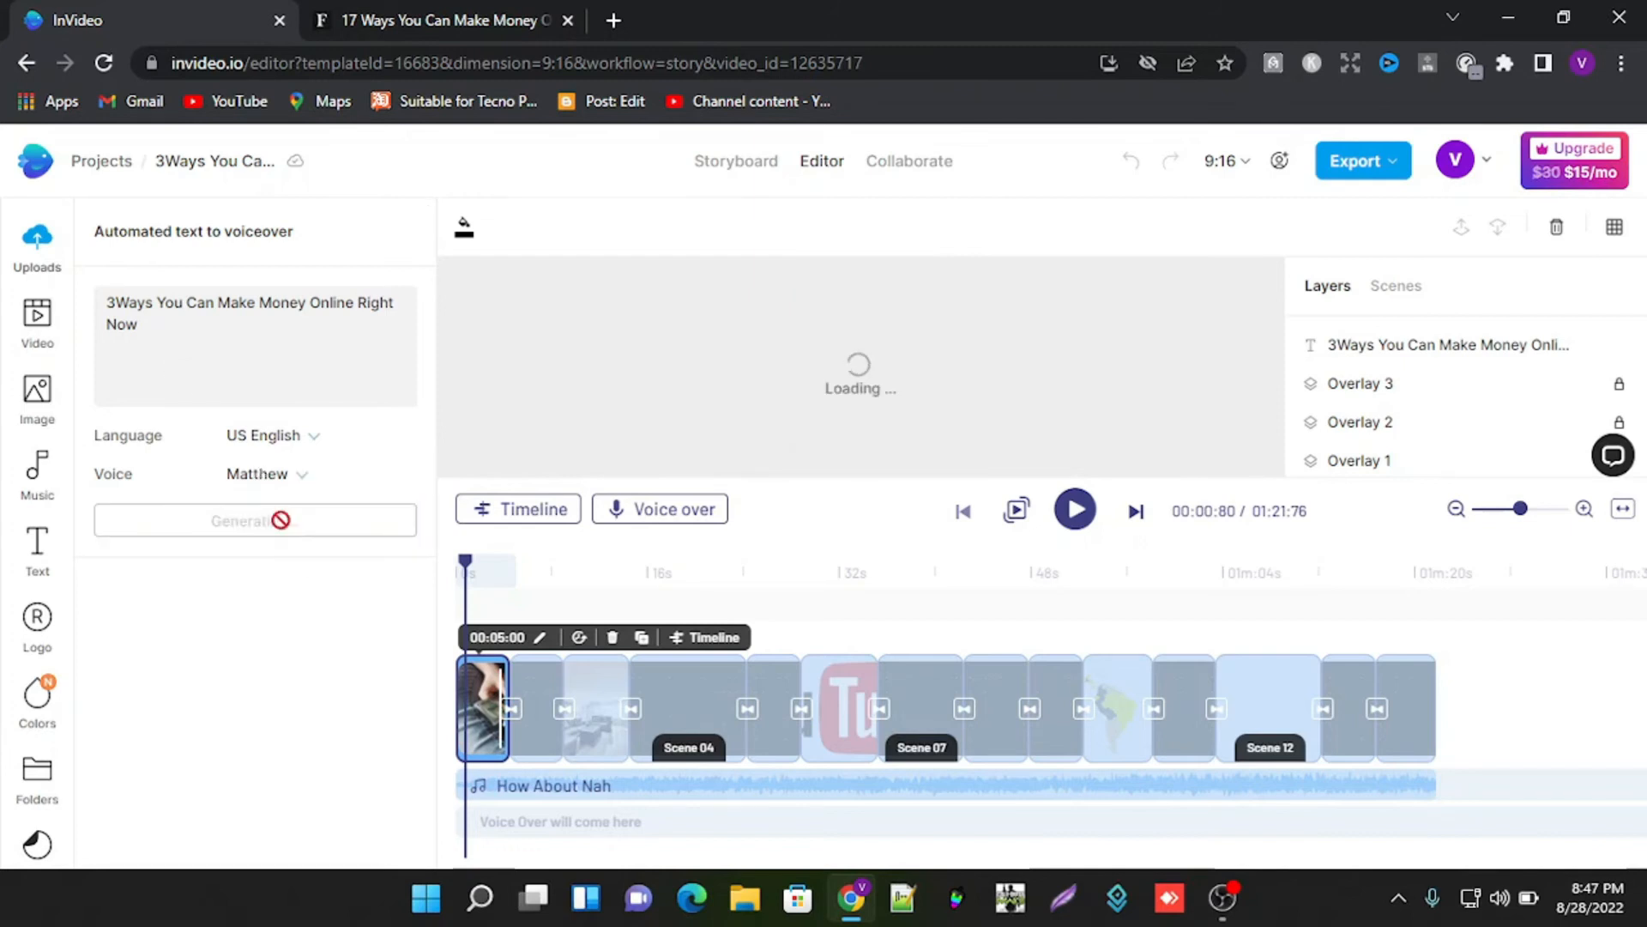
pyautogui.click(107, 640)
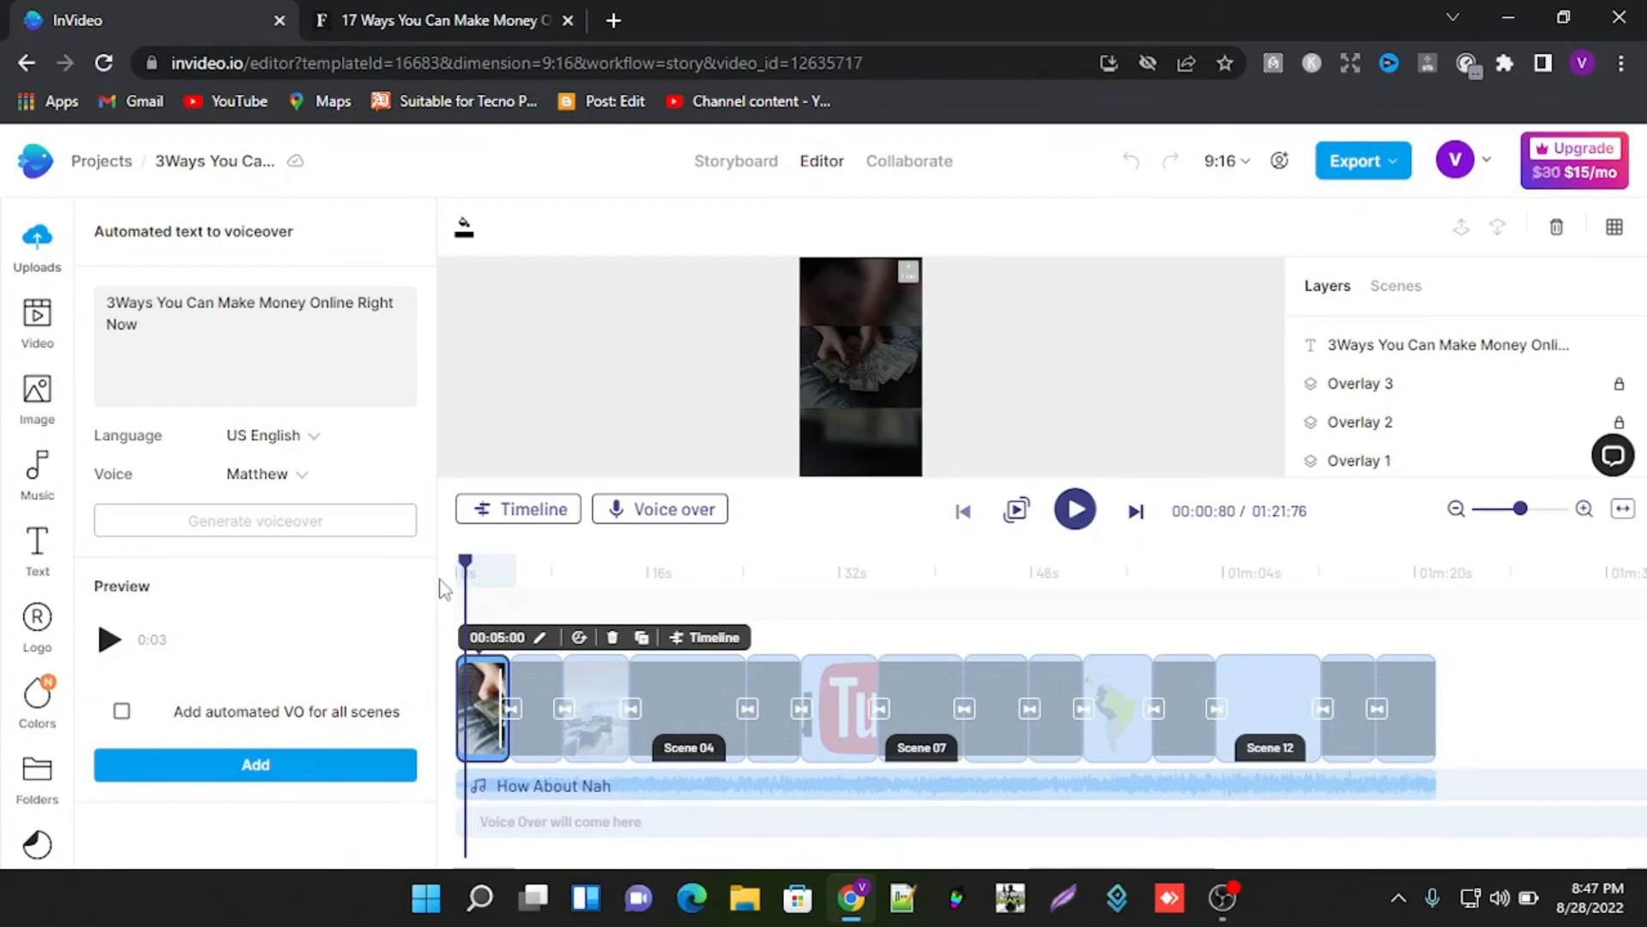
pyautogui.press('space')
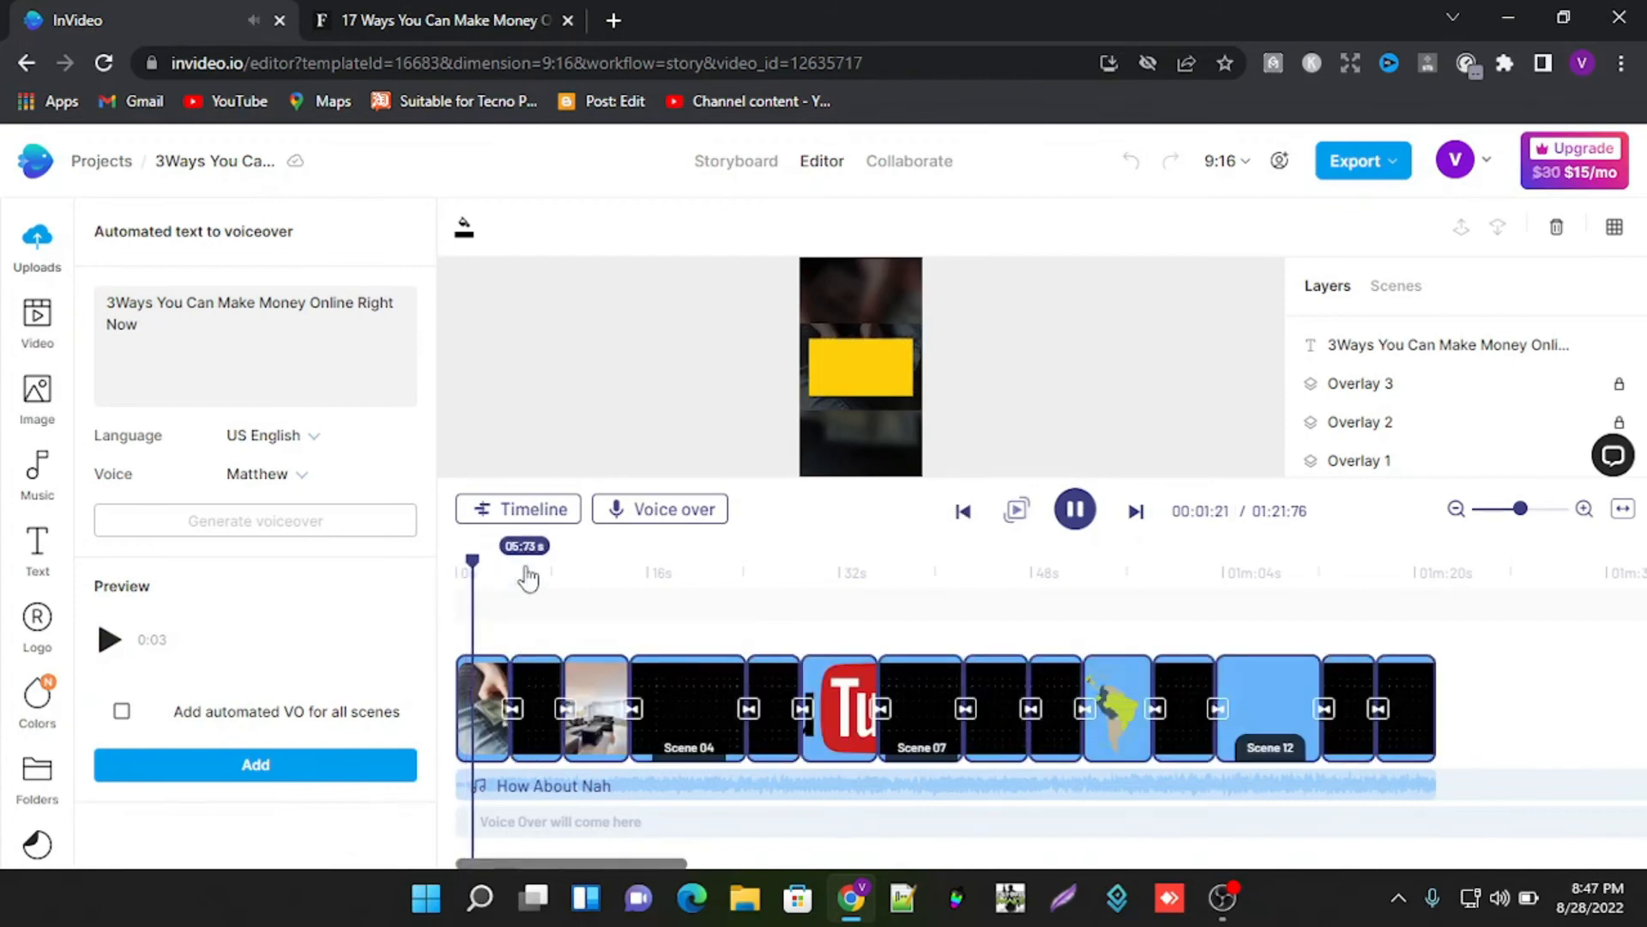
pyautogui.click(249, 770)
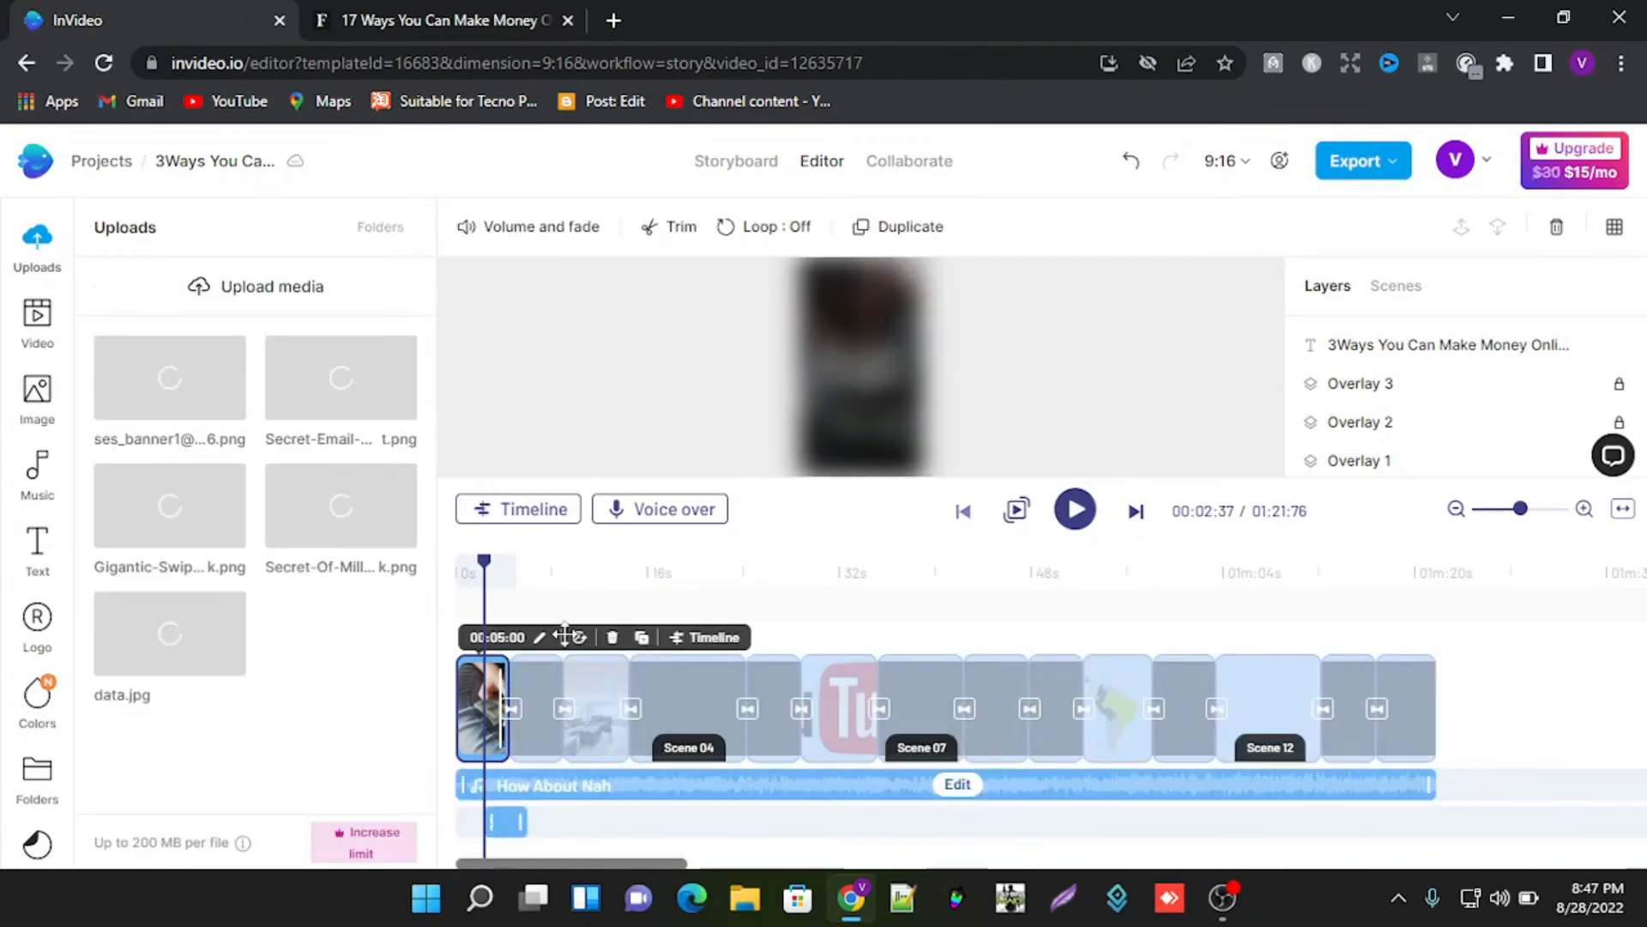
# Step: Check the audio clip options on the timeline and play the first scene to hear its voiceover with the background music
pyautogui.rightClick(553, 581)
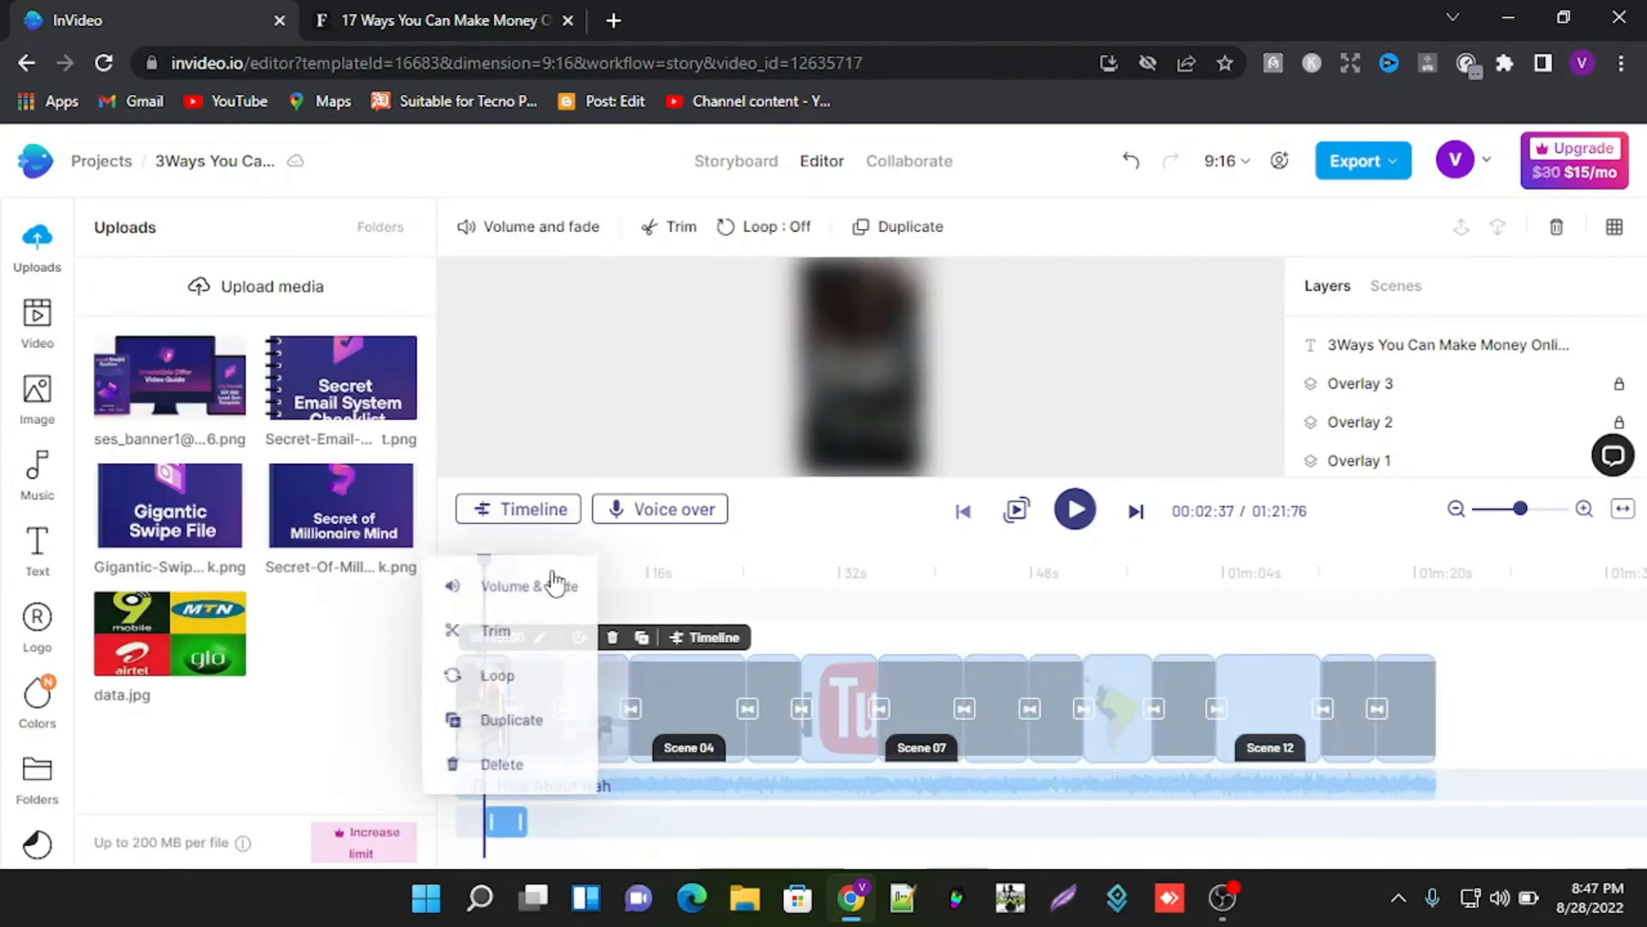
pyautogui.click(657, 788)
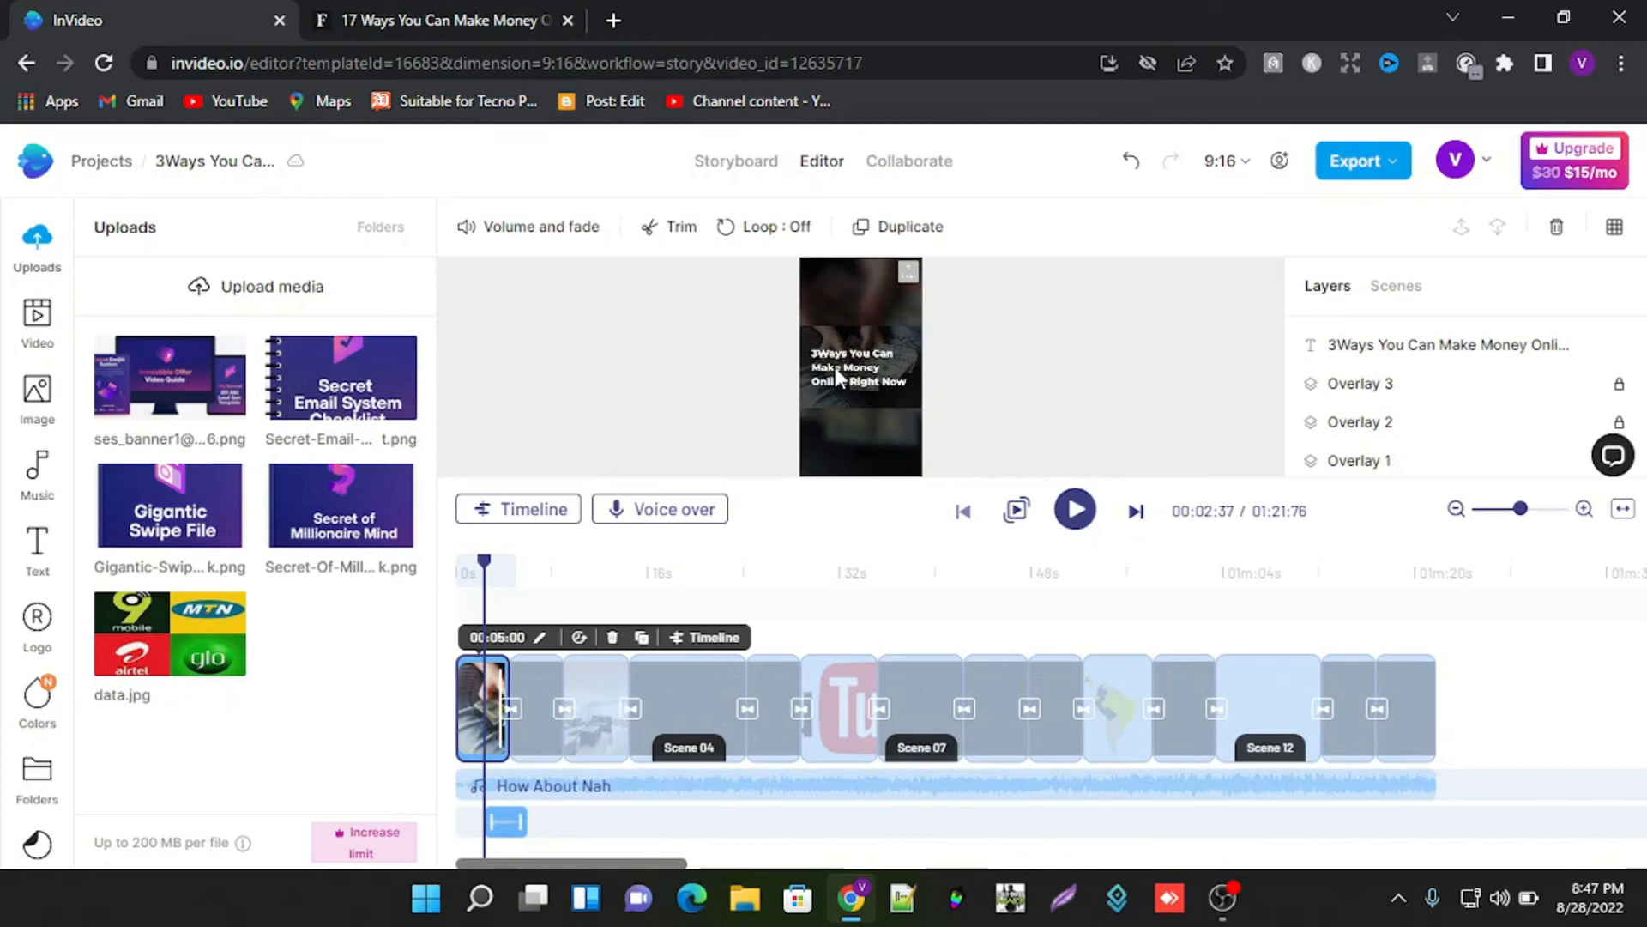
pyautogui.rightClick(507, 822)
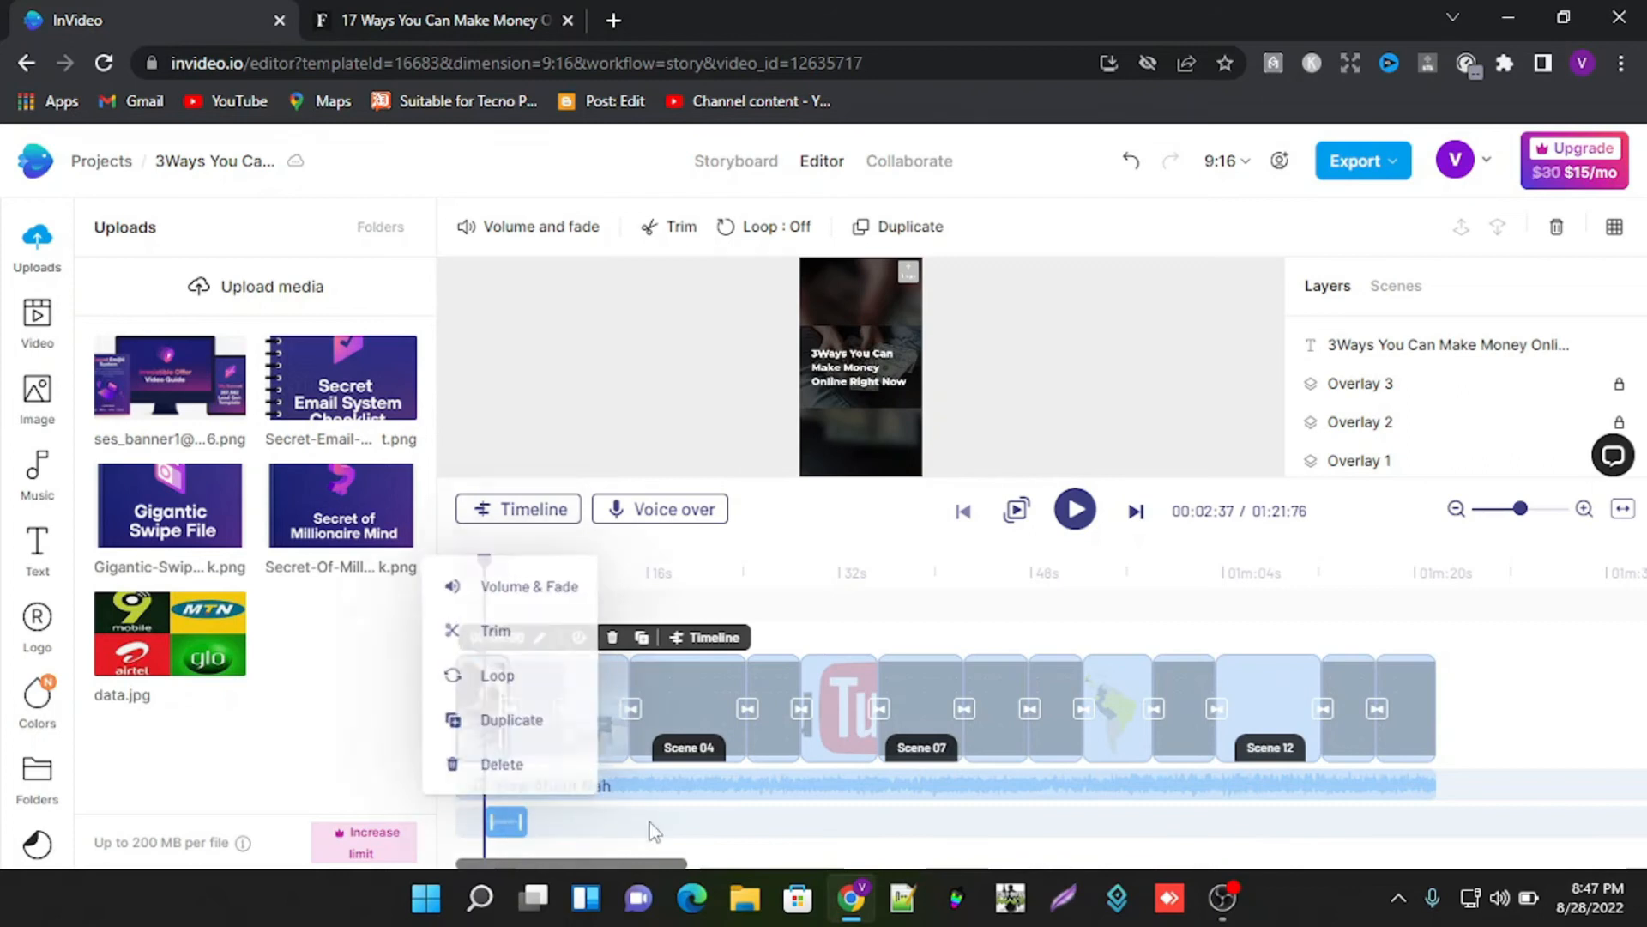
pyautogui.rightClick(526, 823)
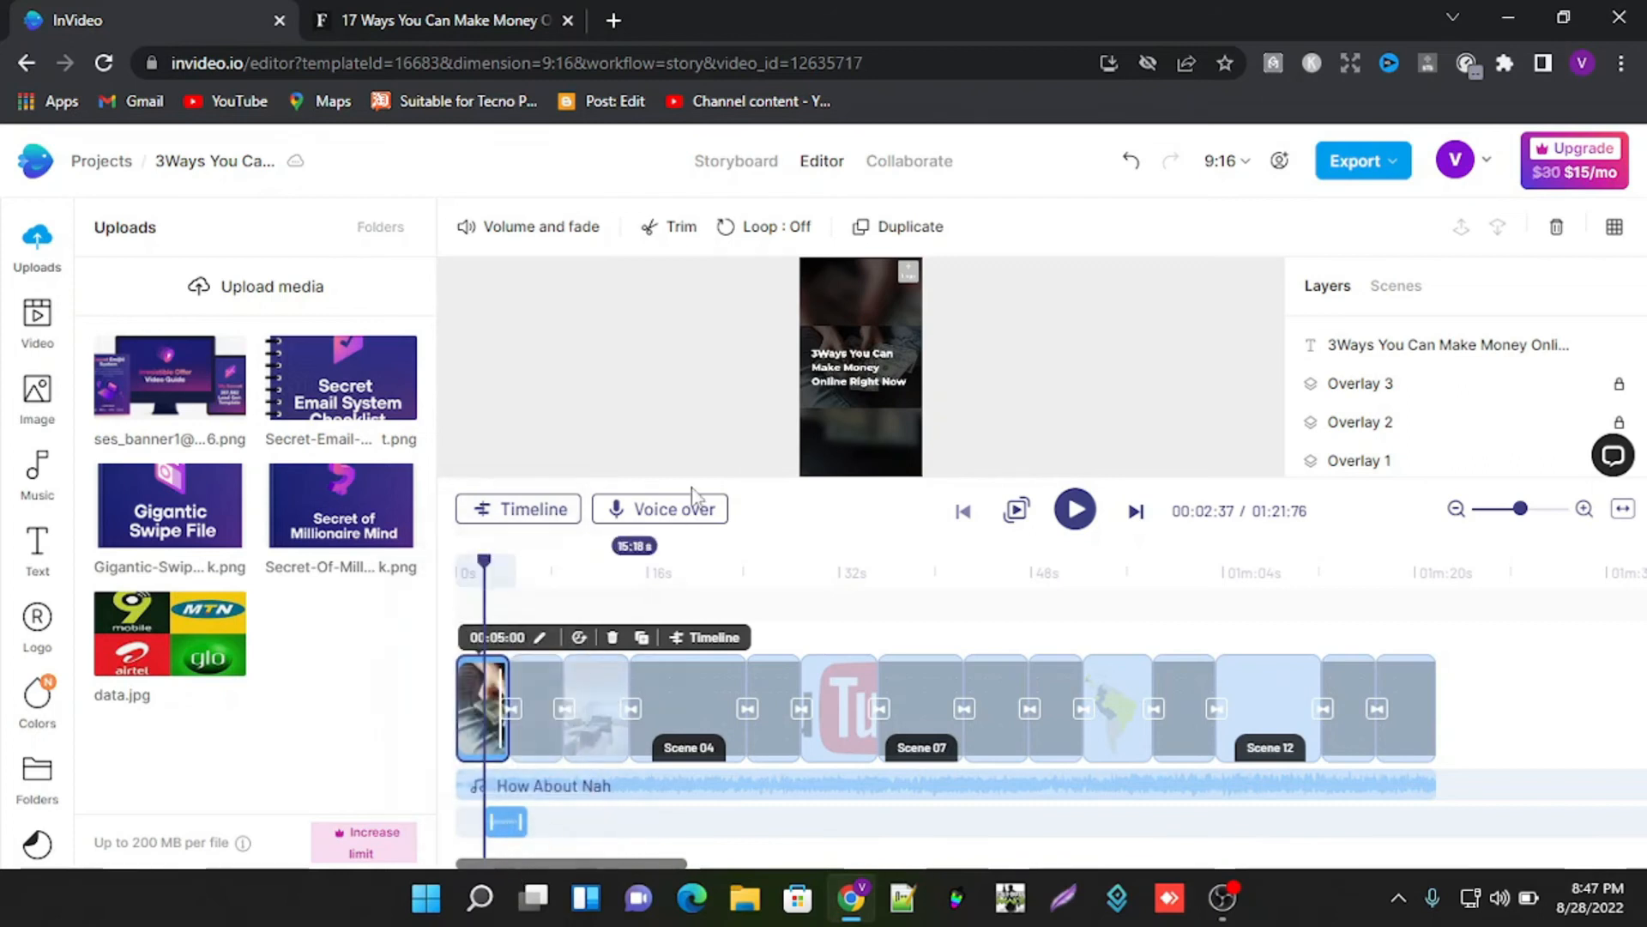
pyautogui.press('space')
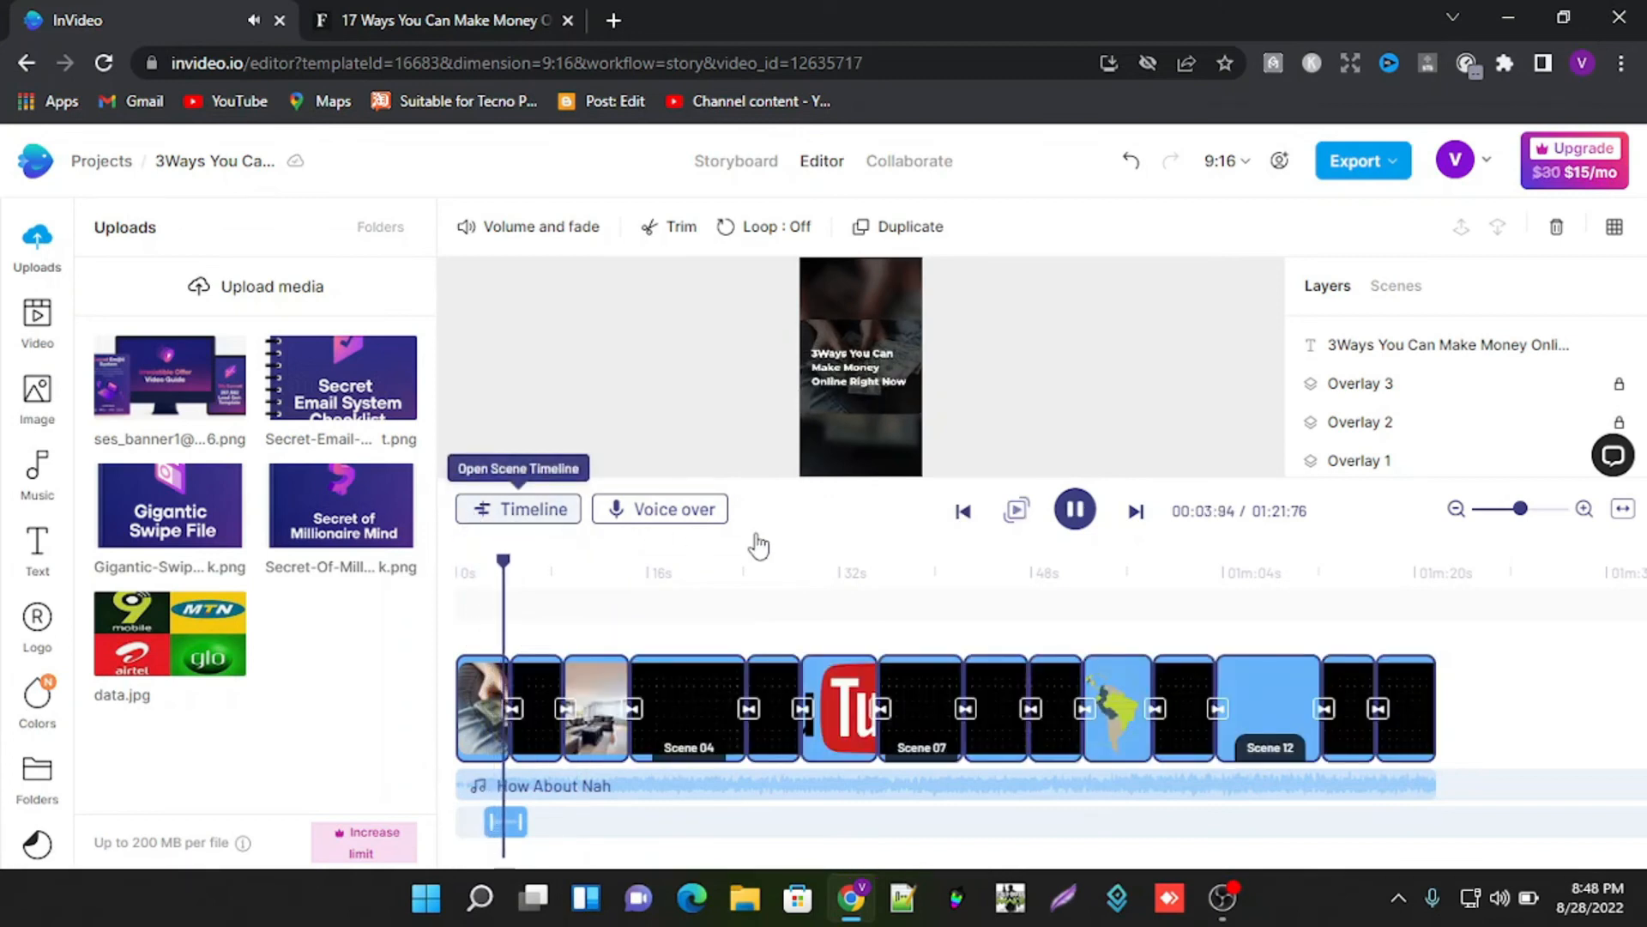
pyautogui.press('space')
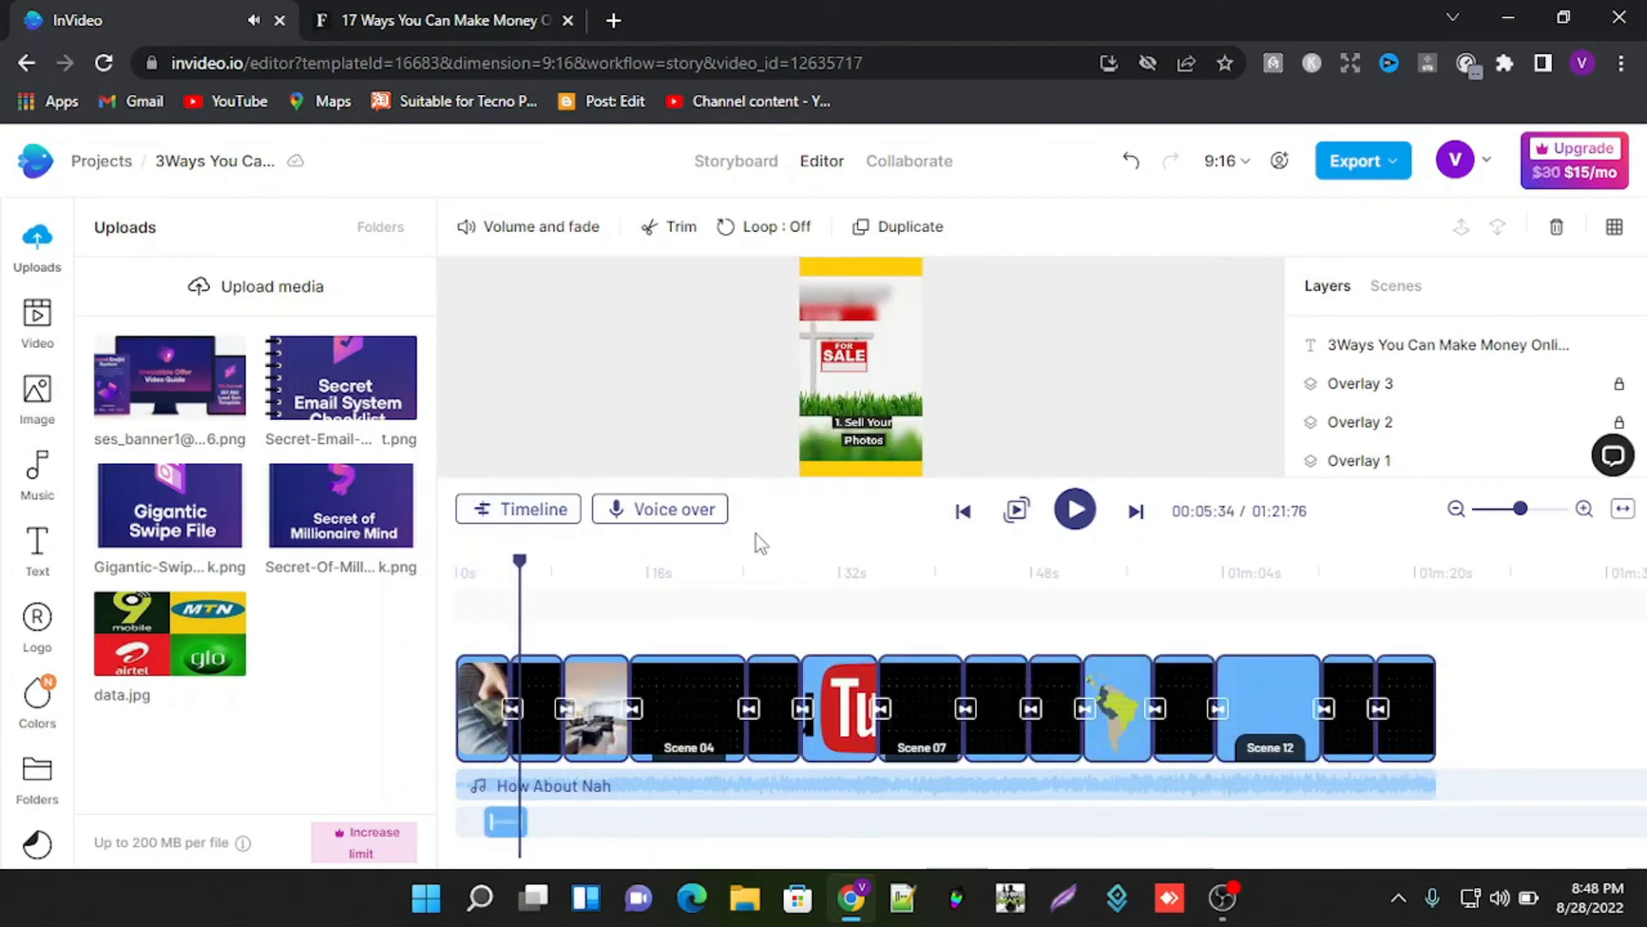
# Step: Remove the How About Nah background music from the project's timeline
pyautogui.moveTo(564, 785)
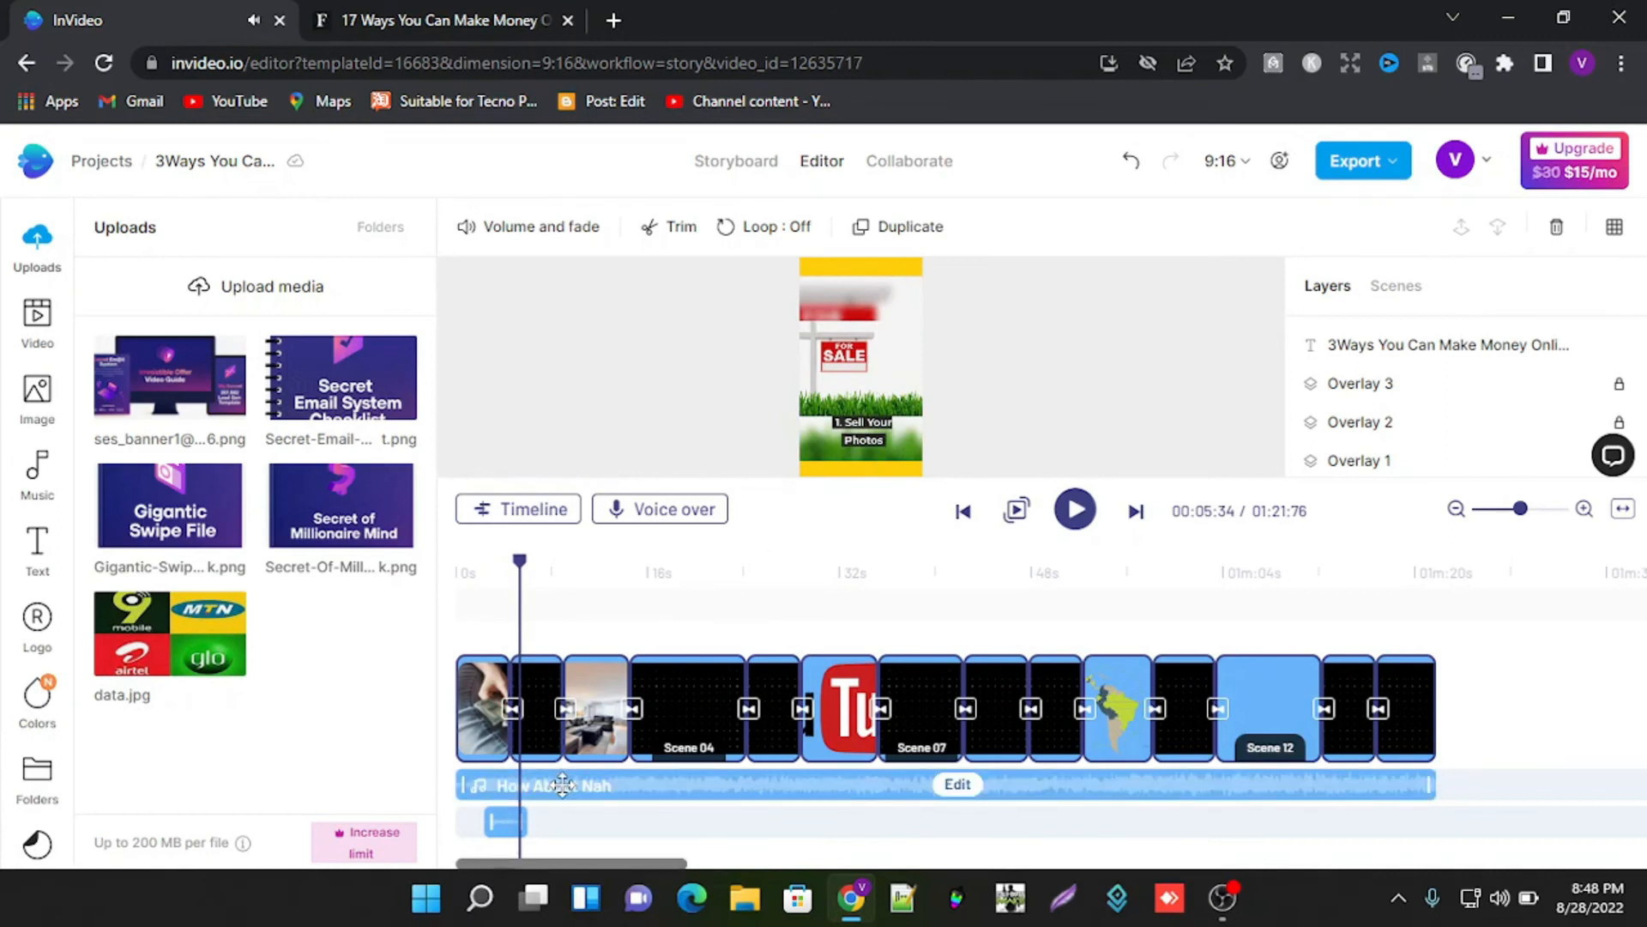
pyautogui.click(957, 786)
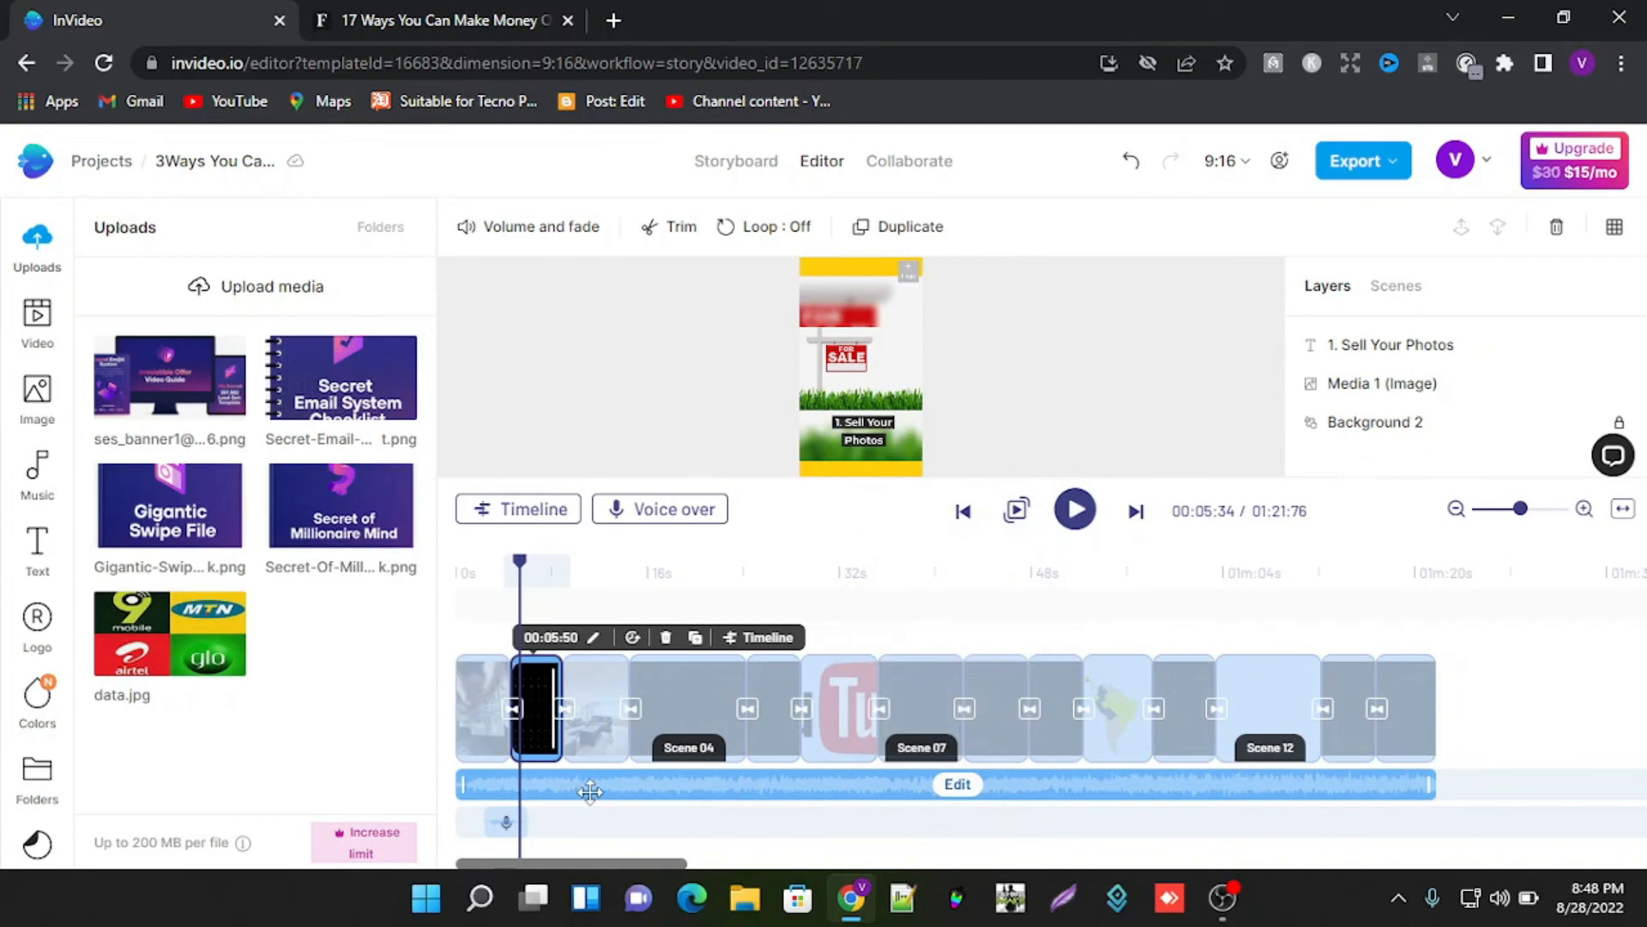
pyautogui.click(952, 786)
pyautogui.click(961, 786)
pyautogui.click(963, 787)
pyautogui.click(946, 726)
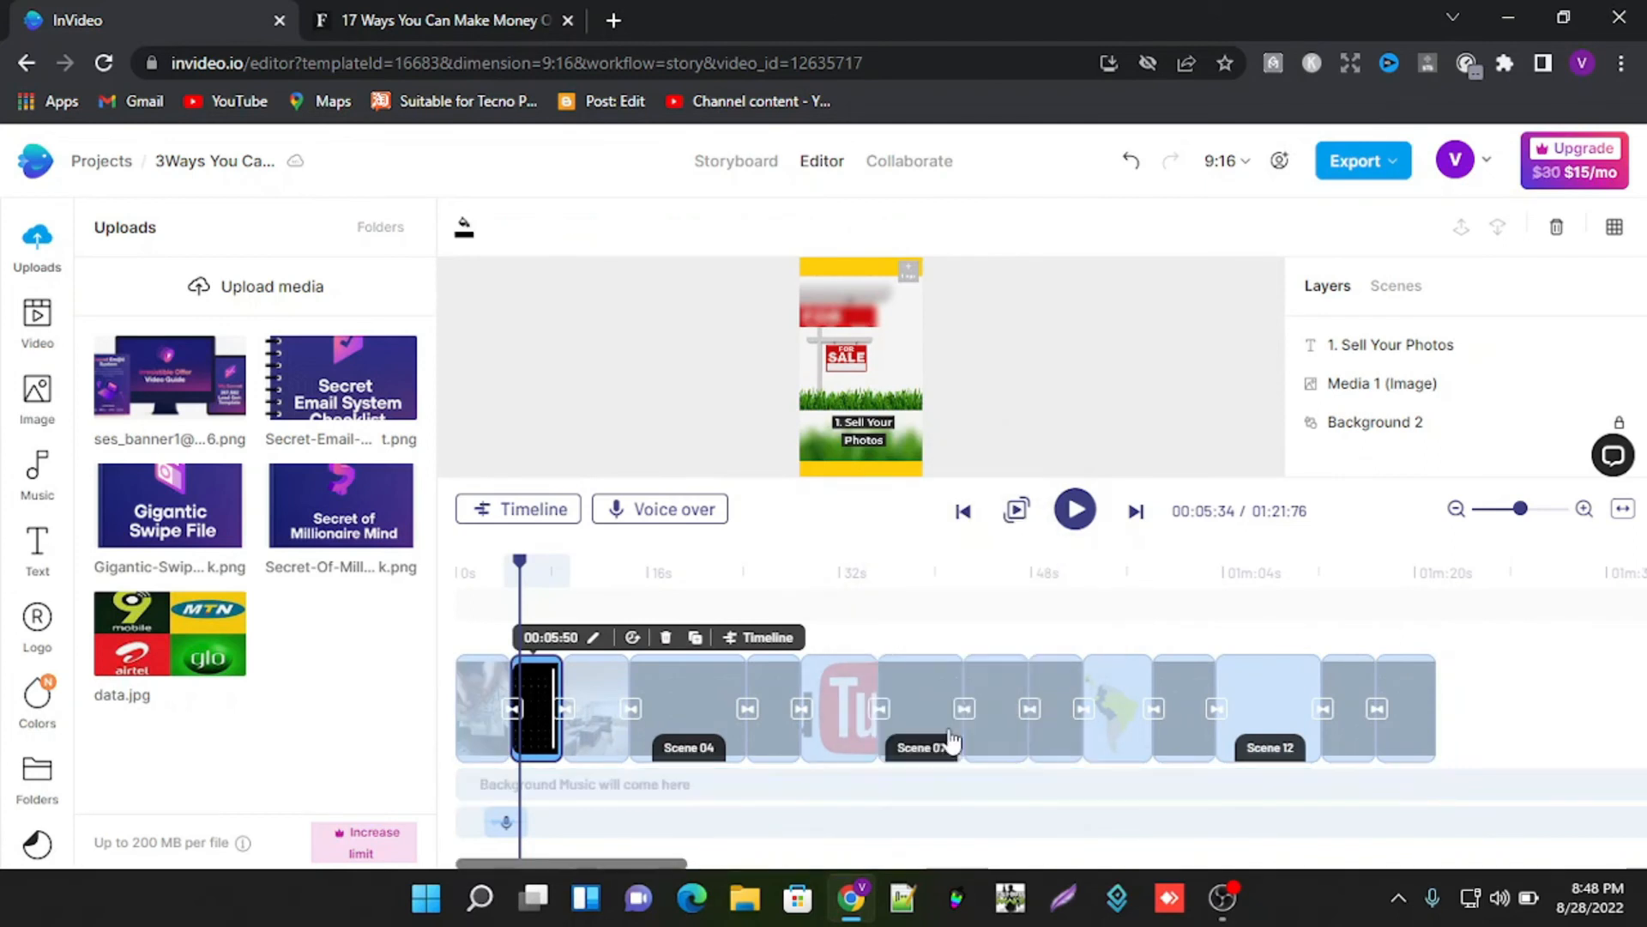
# Step: Play the video from within the first scene to hear the voiceover without background music
pyautogui.moveTo(519, 559); pyautogui.dragTo(490, 570)
pyautogui.press('space')
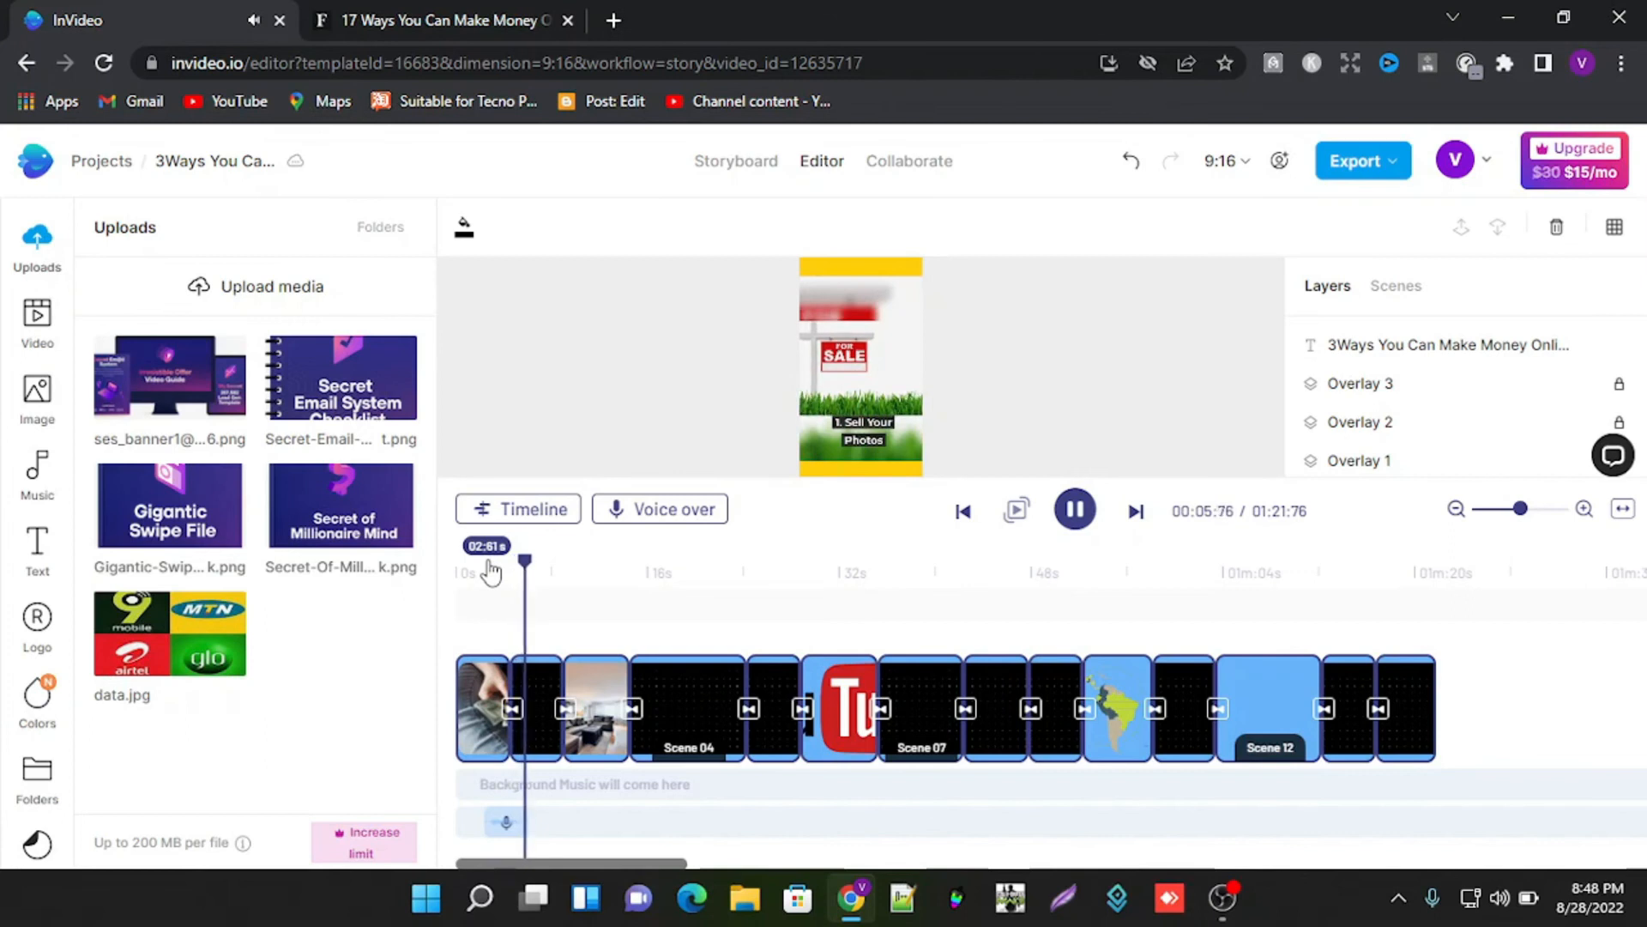
pyautogui.press('space')
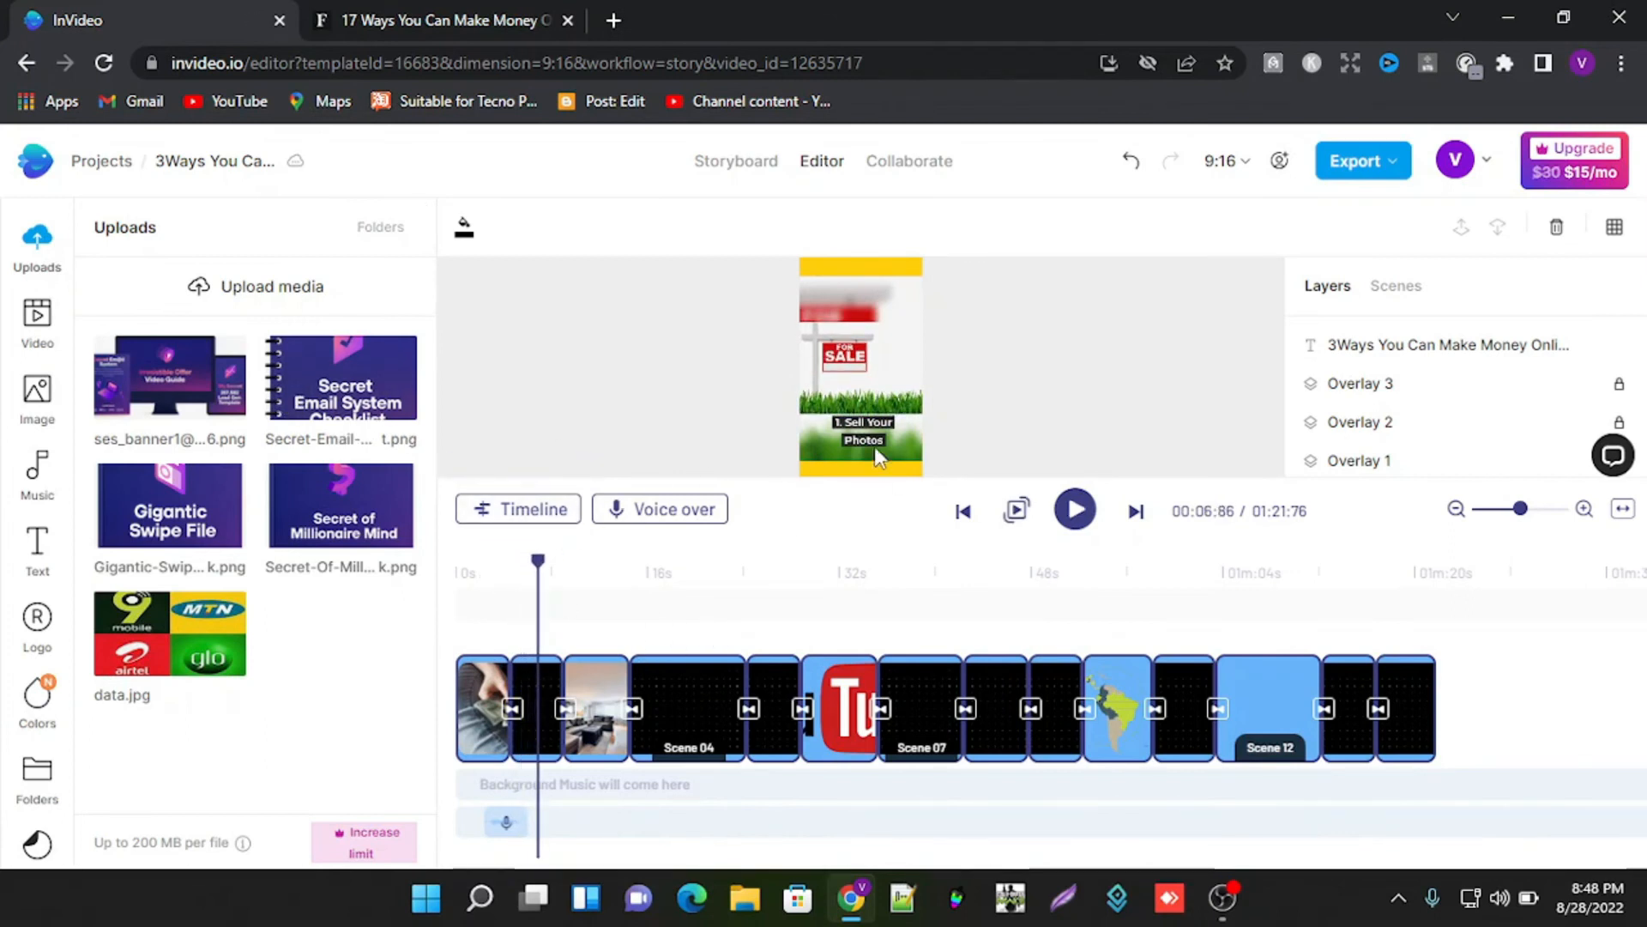
# Step: Generate an automated text-to-speech voiceover for the second scene, "1. Sell Your Photos", with the Matthew voice and add it to the timeline
pyautogui.click(536, 691)
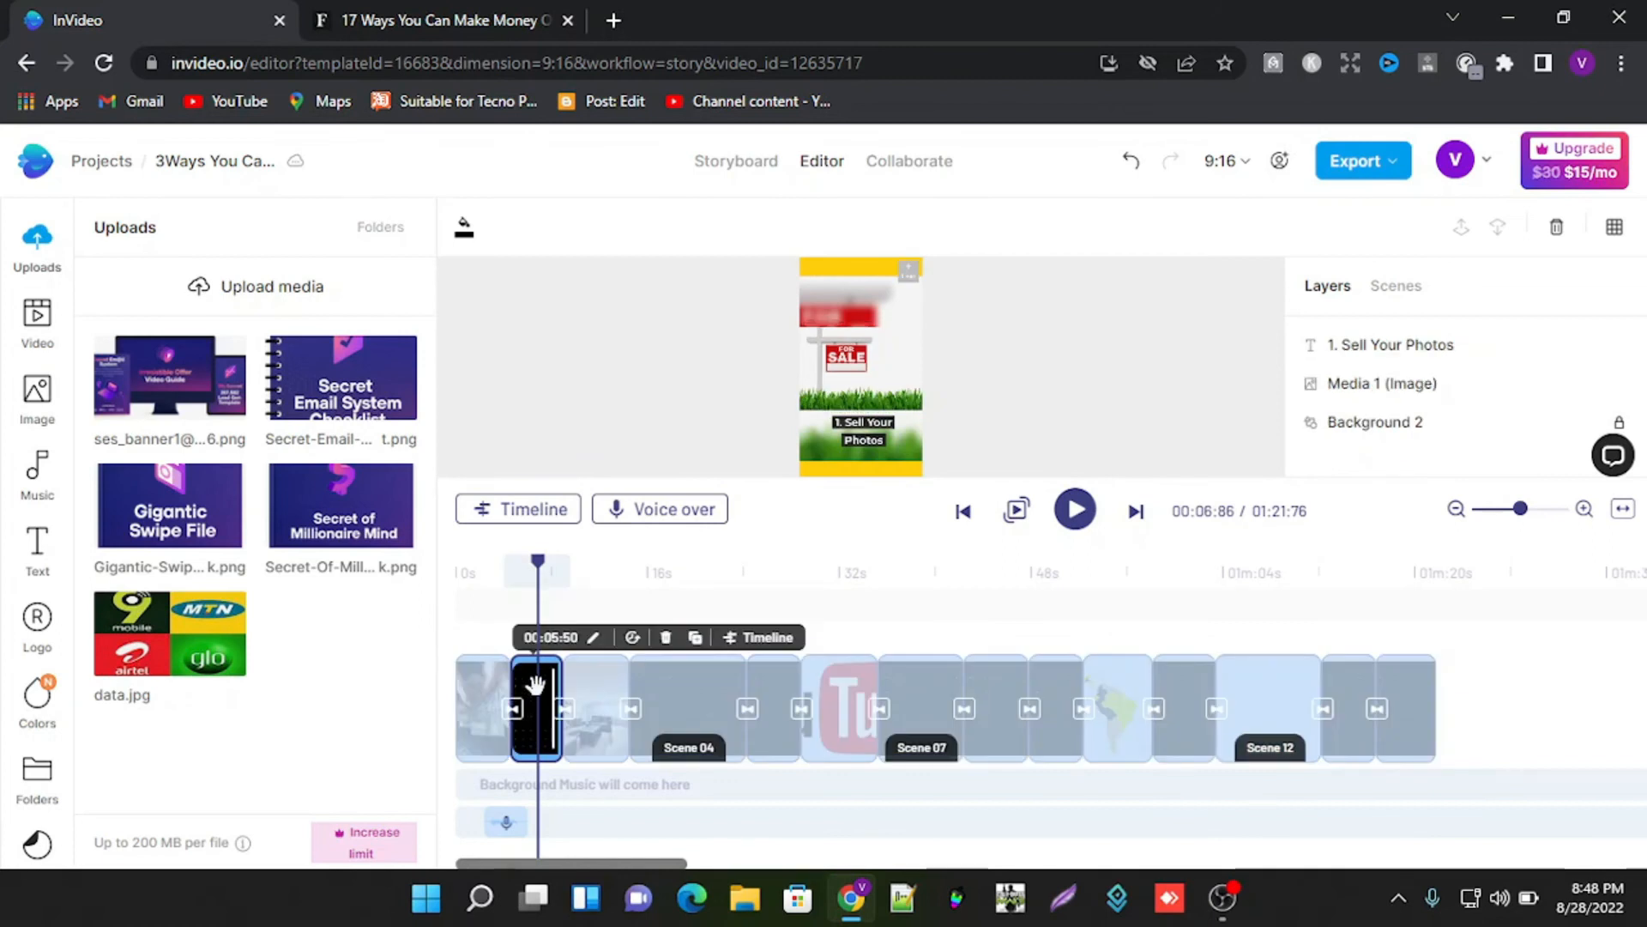
pyautogui.click(661, 511)
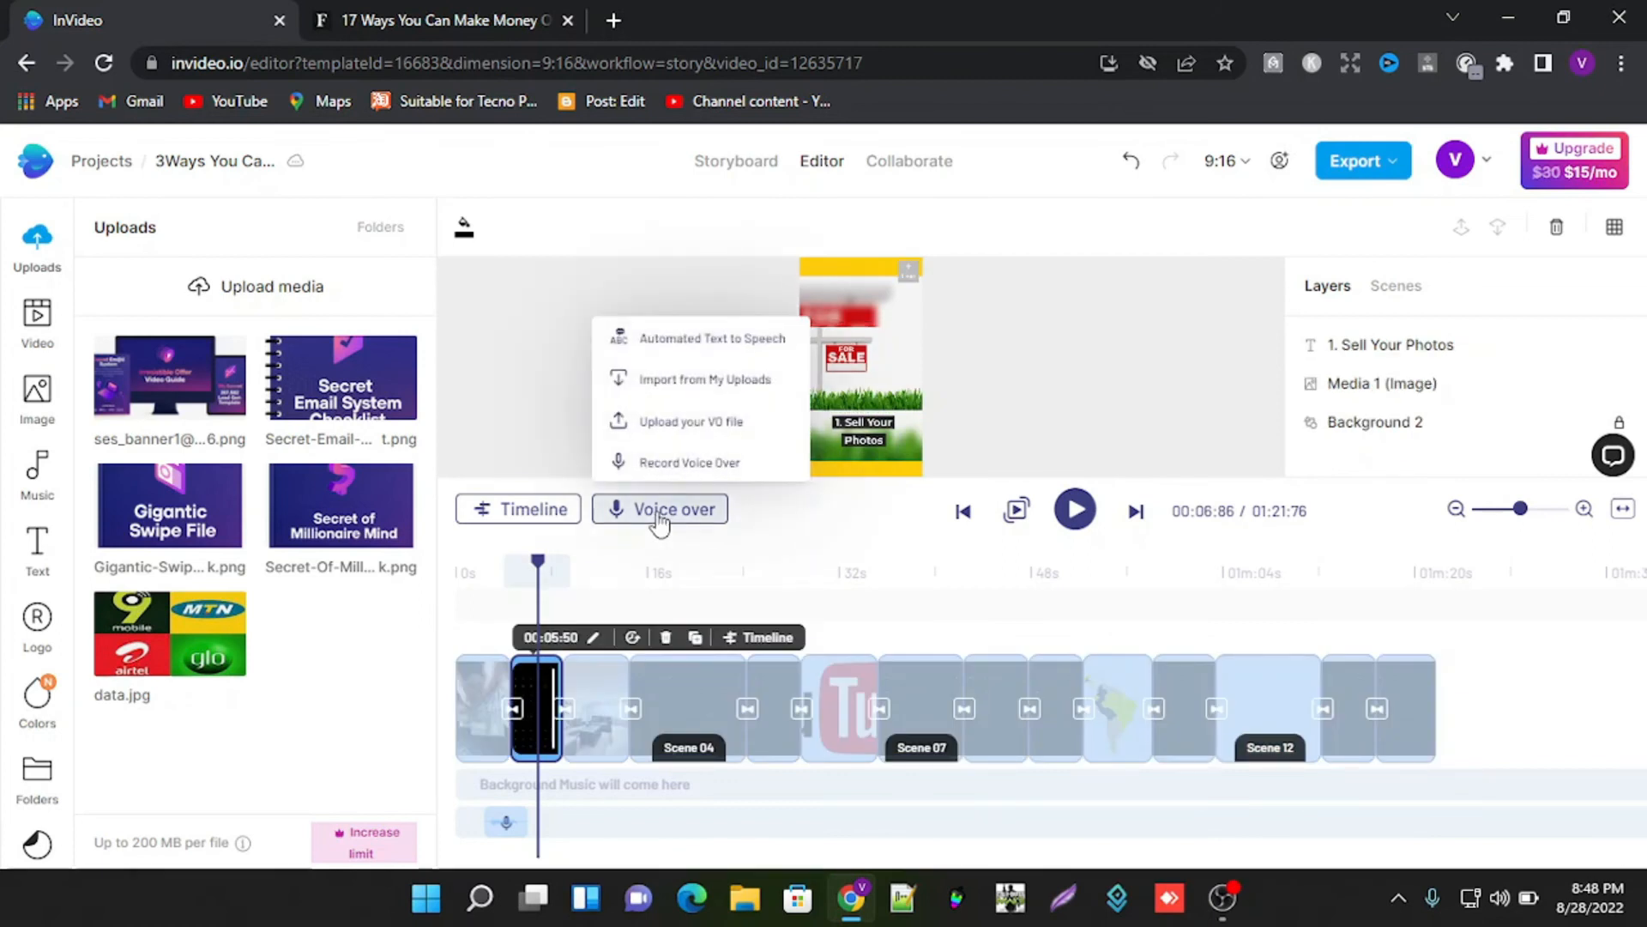
pyautogui.click(686, 343)
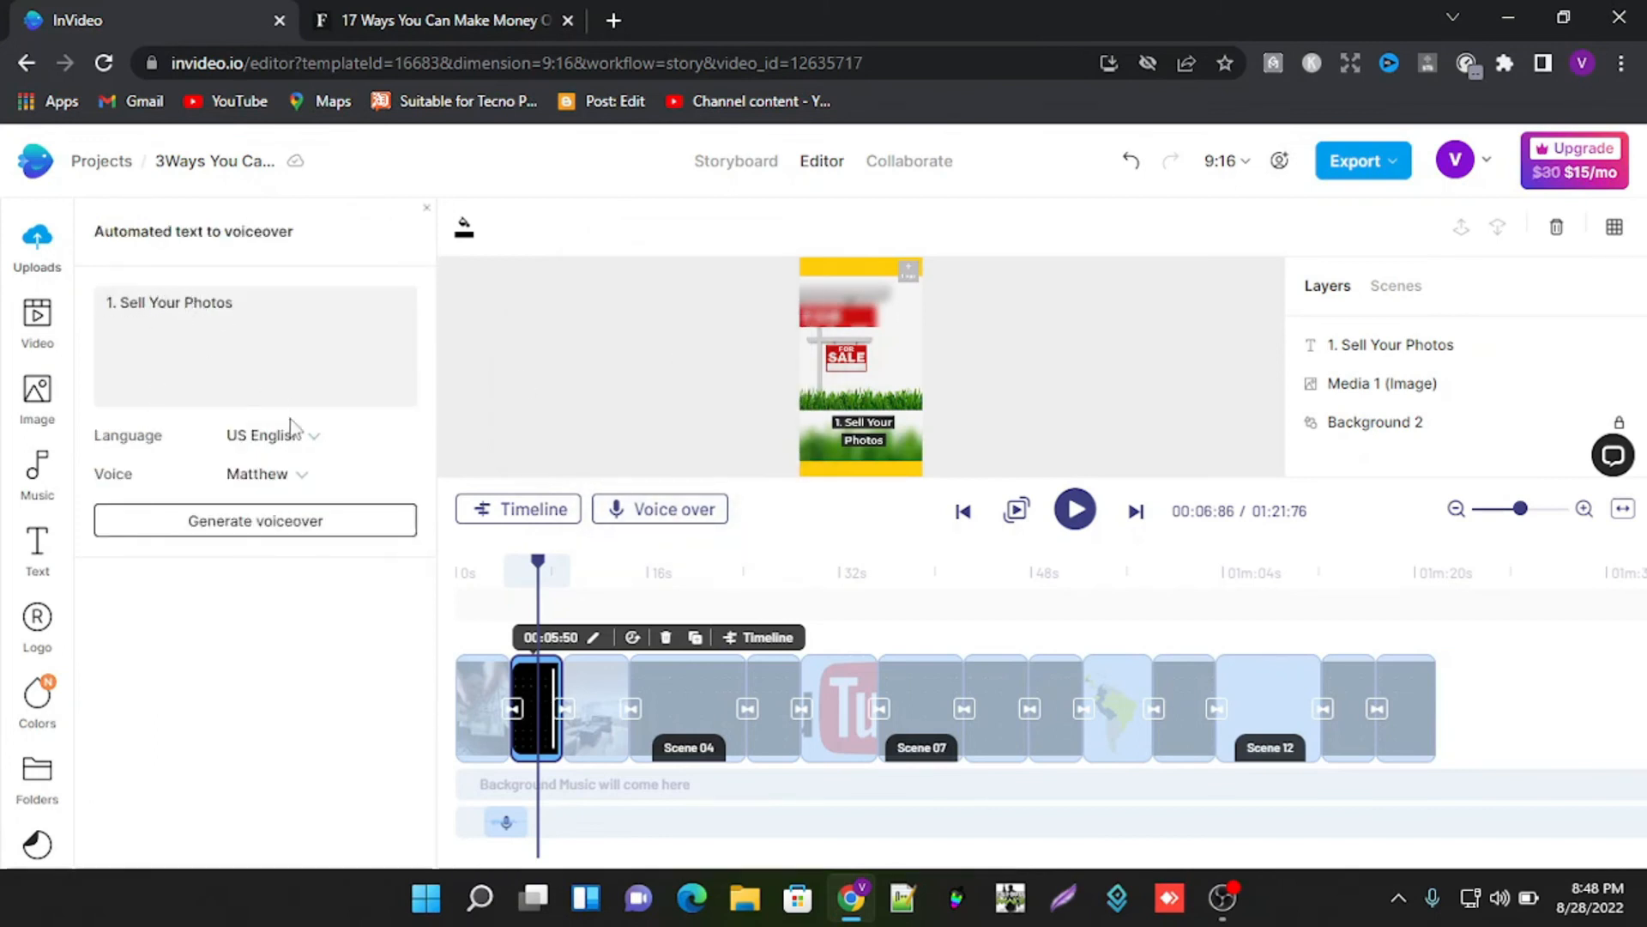
pyautogui.click(247, 521)
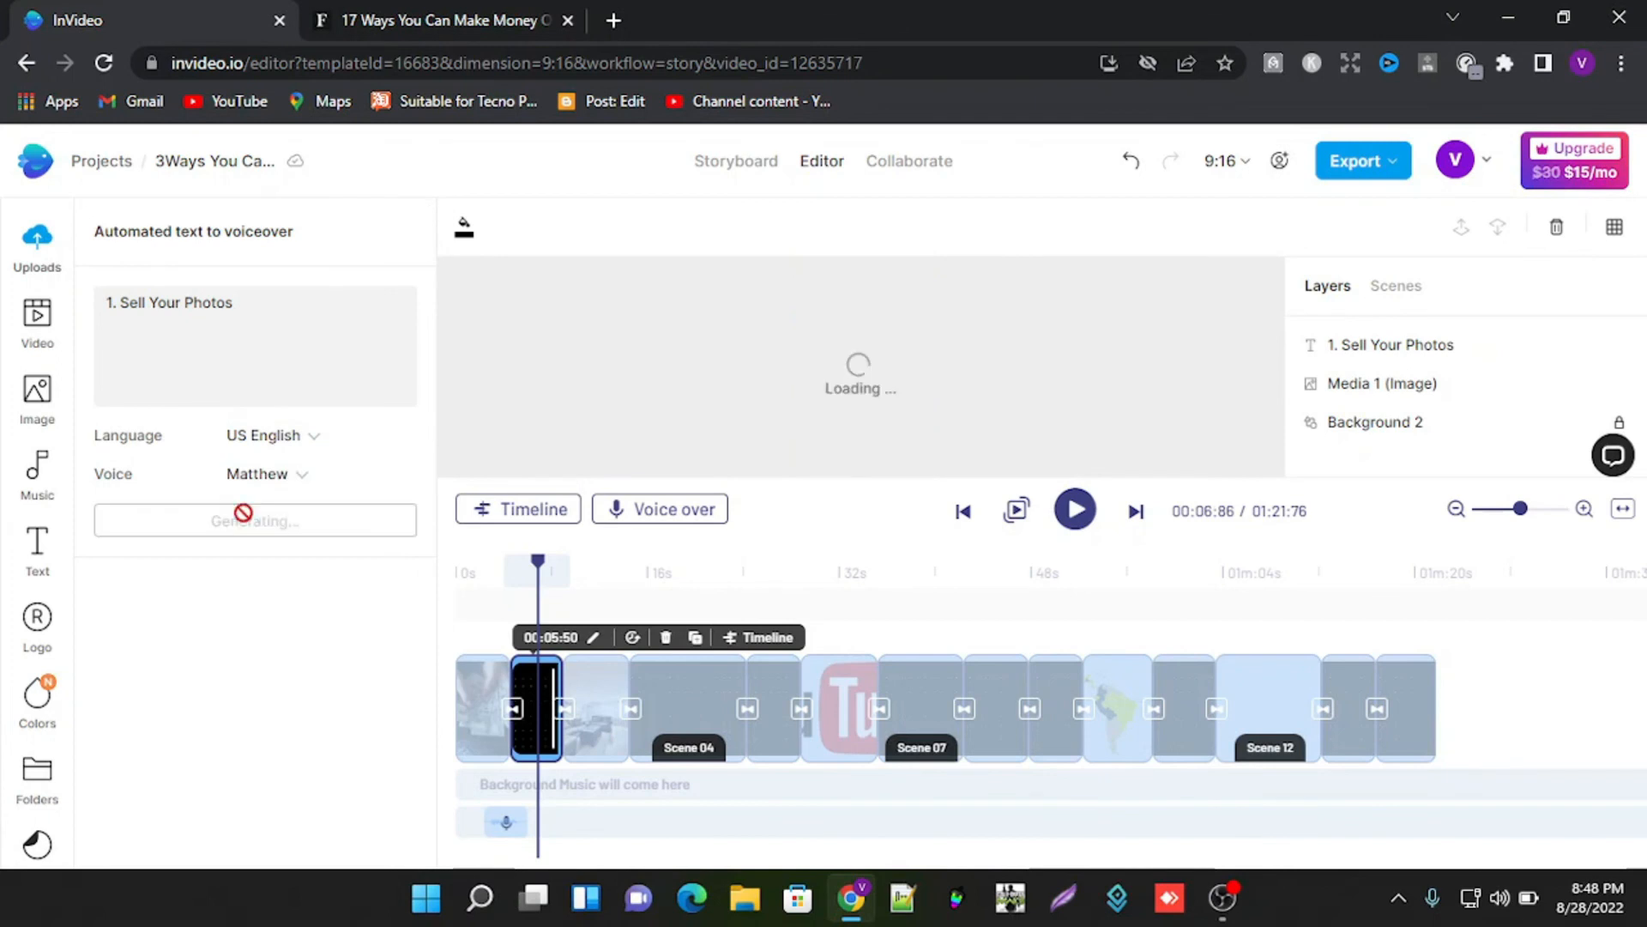
pyautogui.click(254, 764)
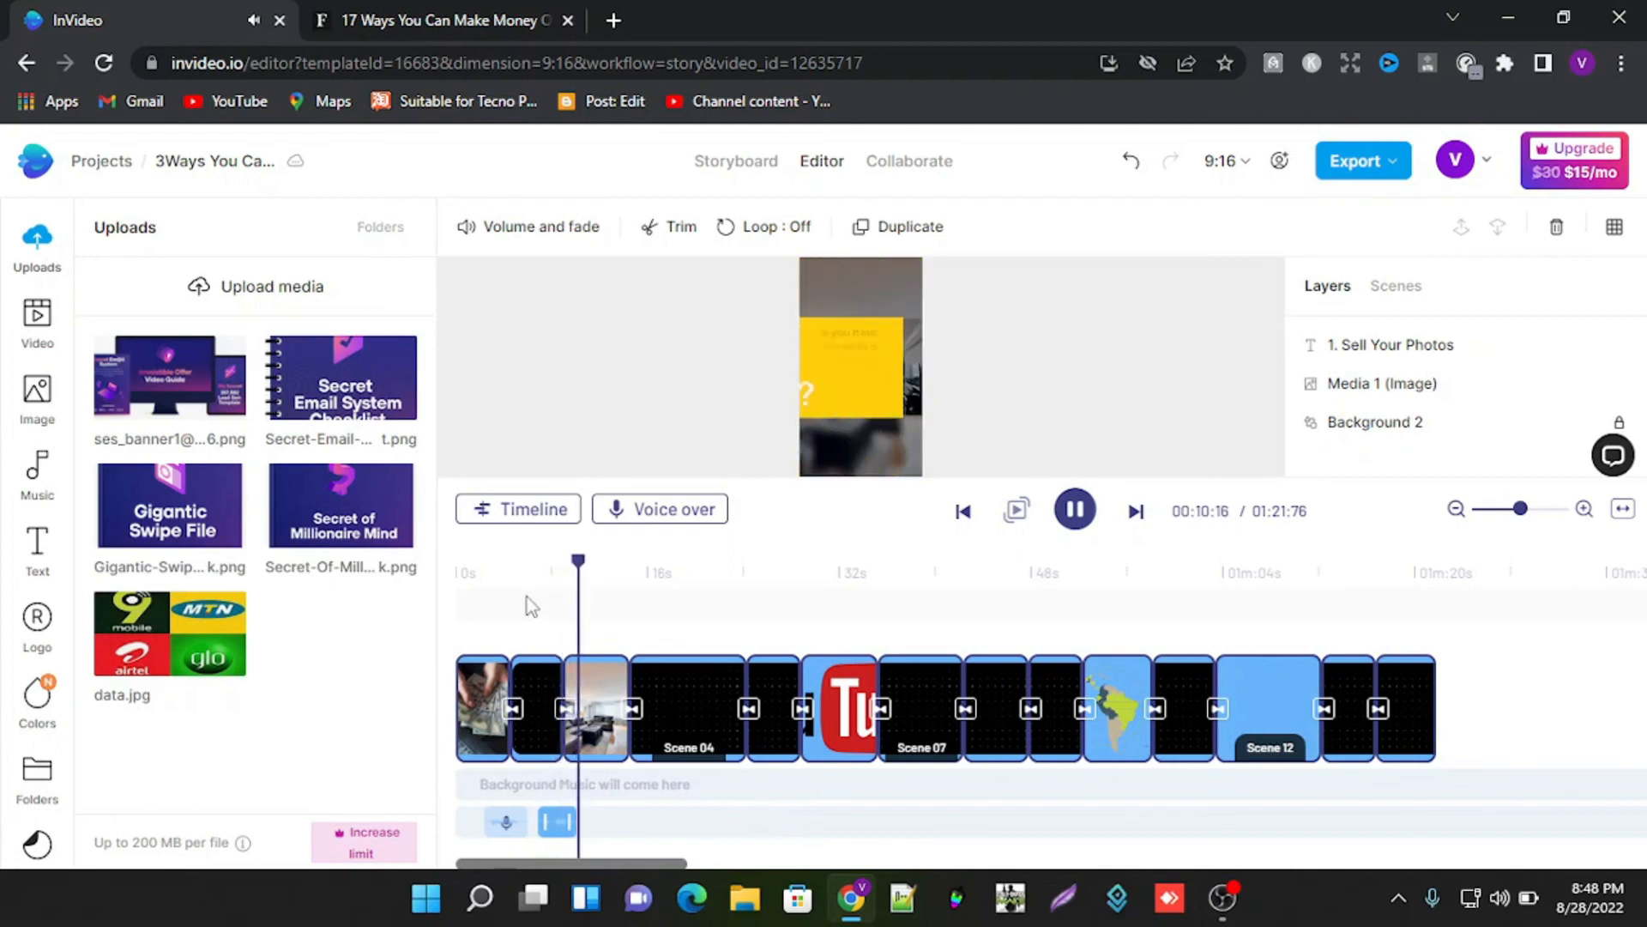
pyautogui.click(562, 819)
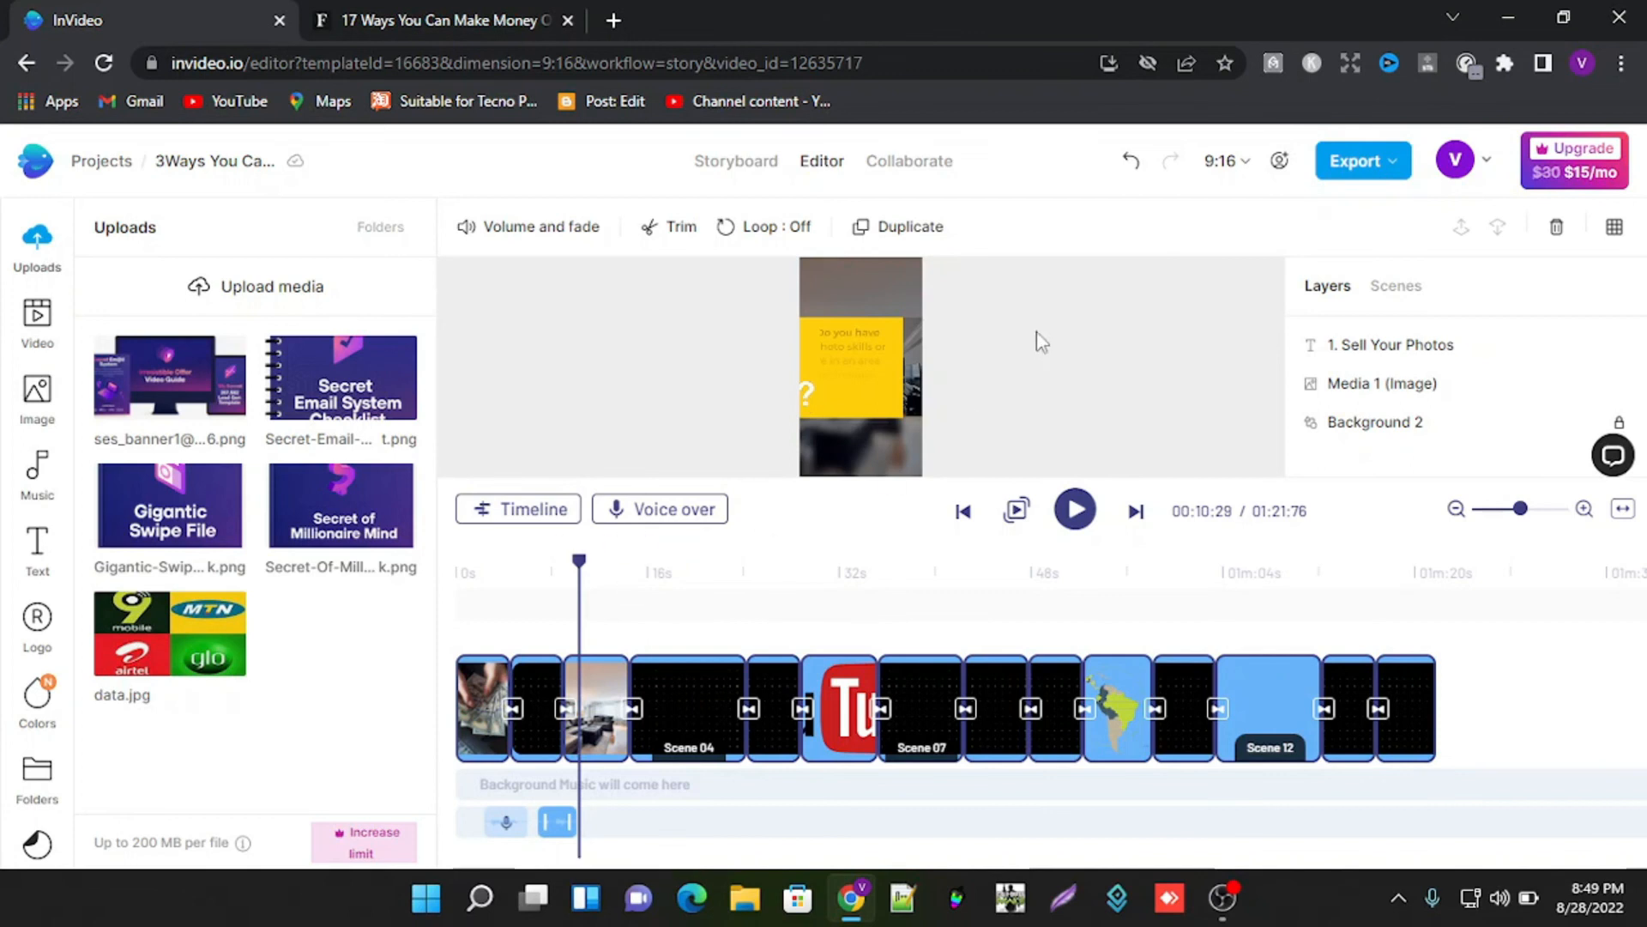
# Step: Export the finished video in 720p quality and look through its preview and download options
pyautogui.click(1370, 171)
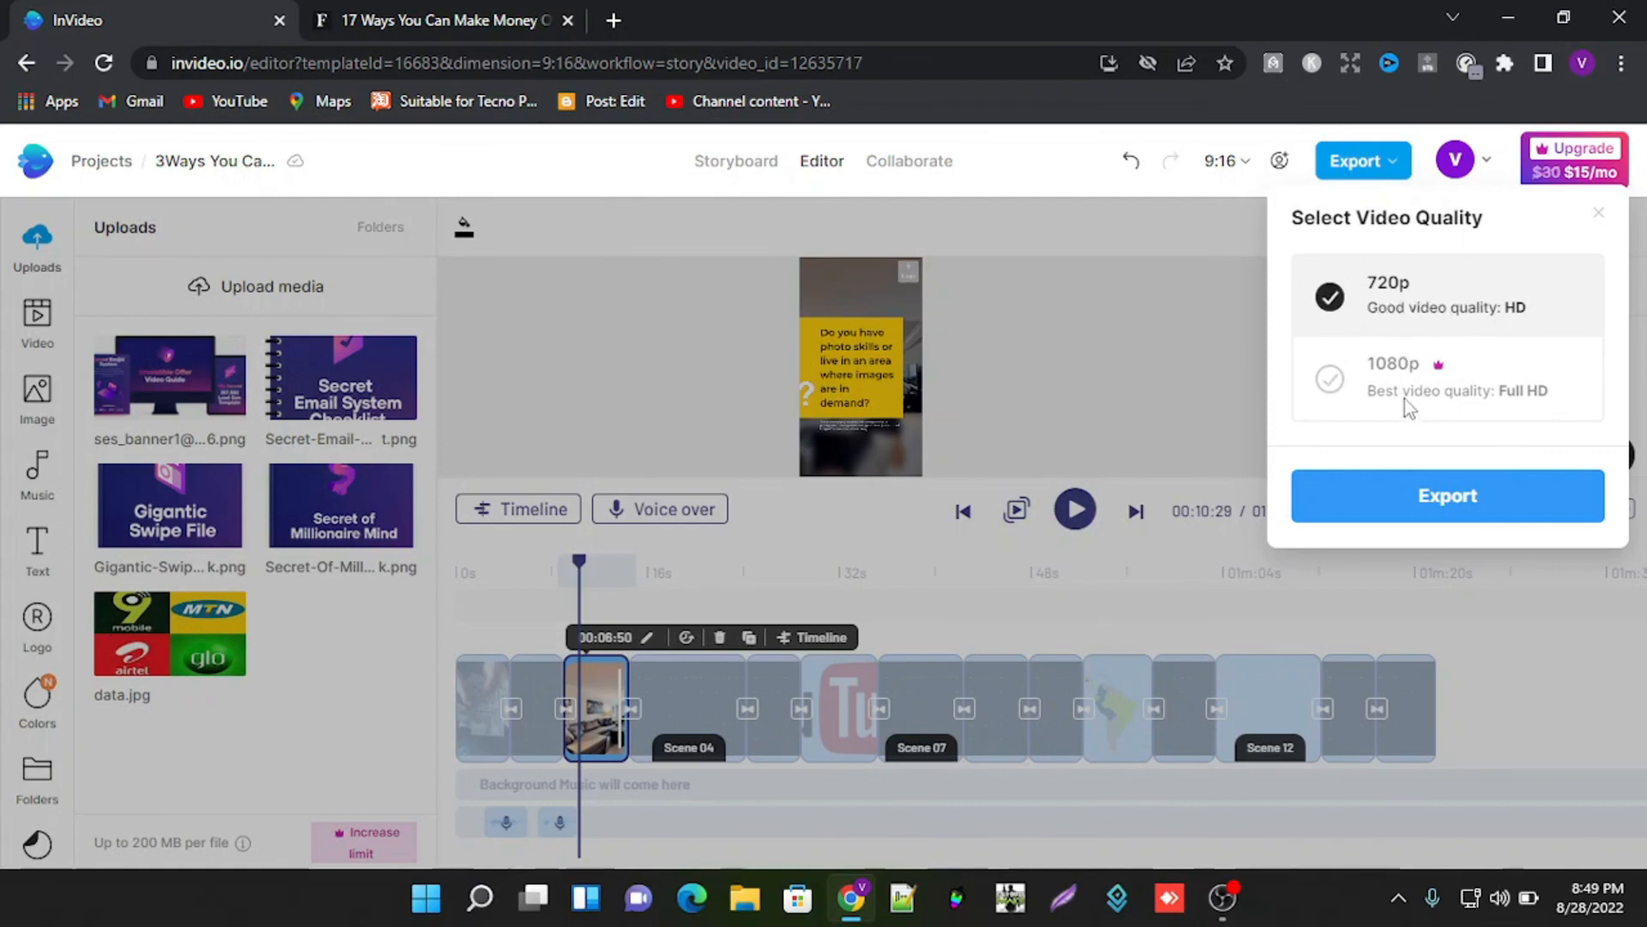
pyautogui.click(1411, 505)
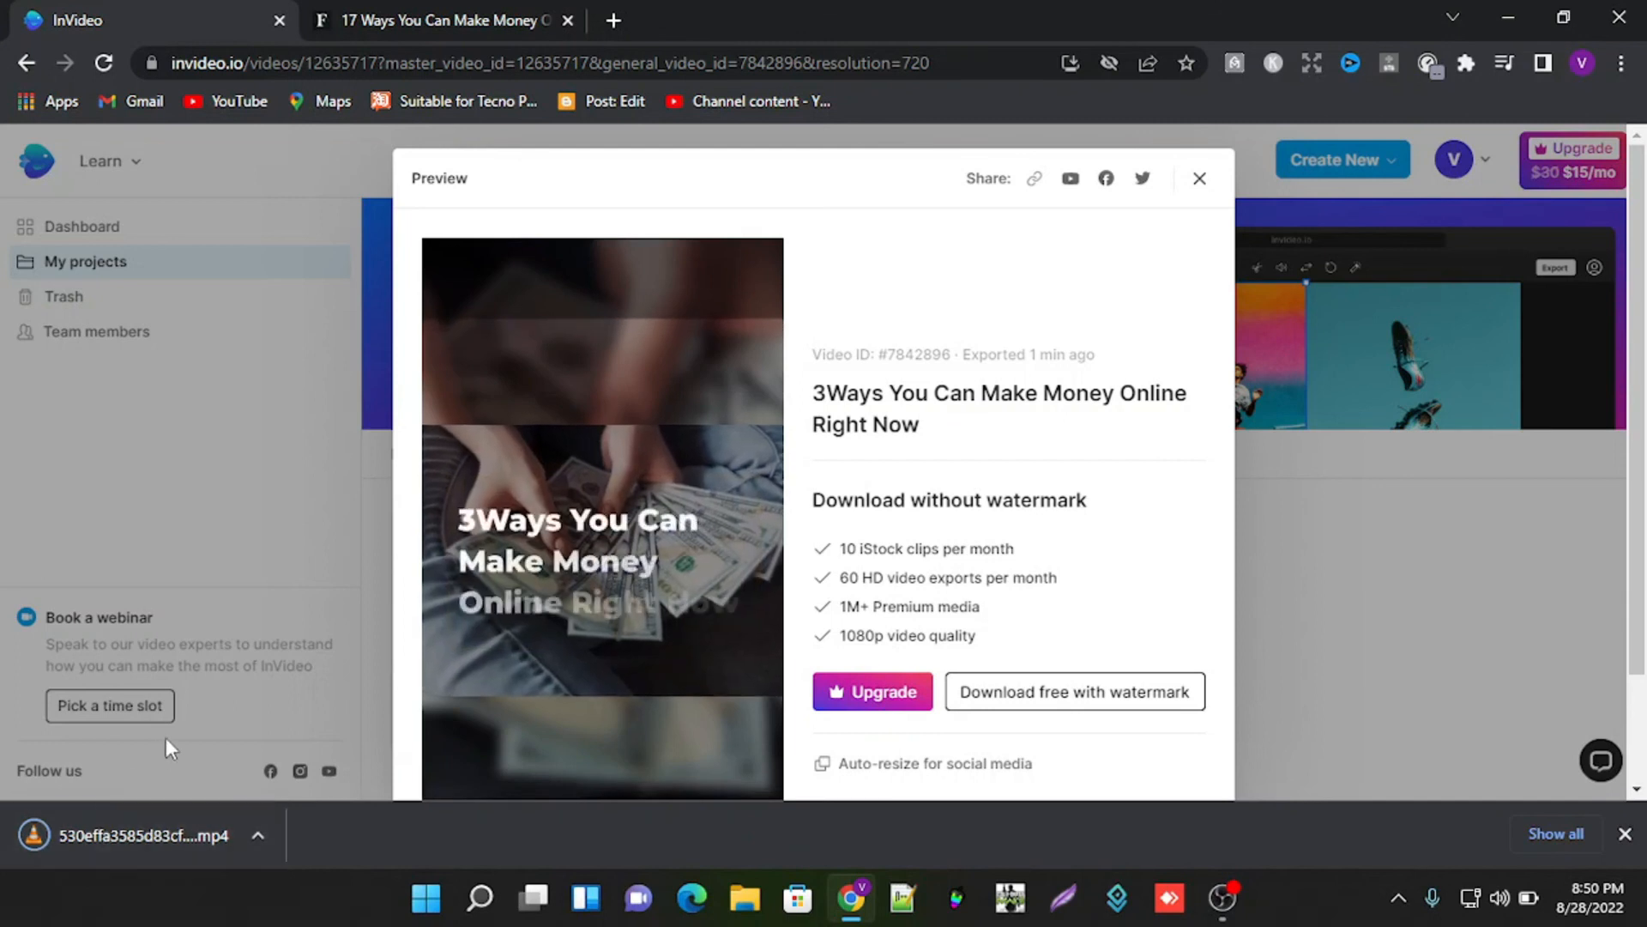
pyautogui.scroll(-2, 680, 570)
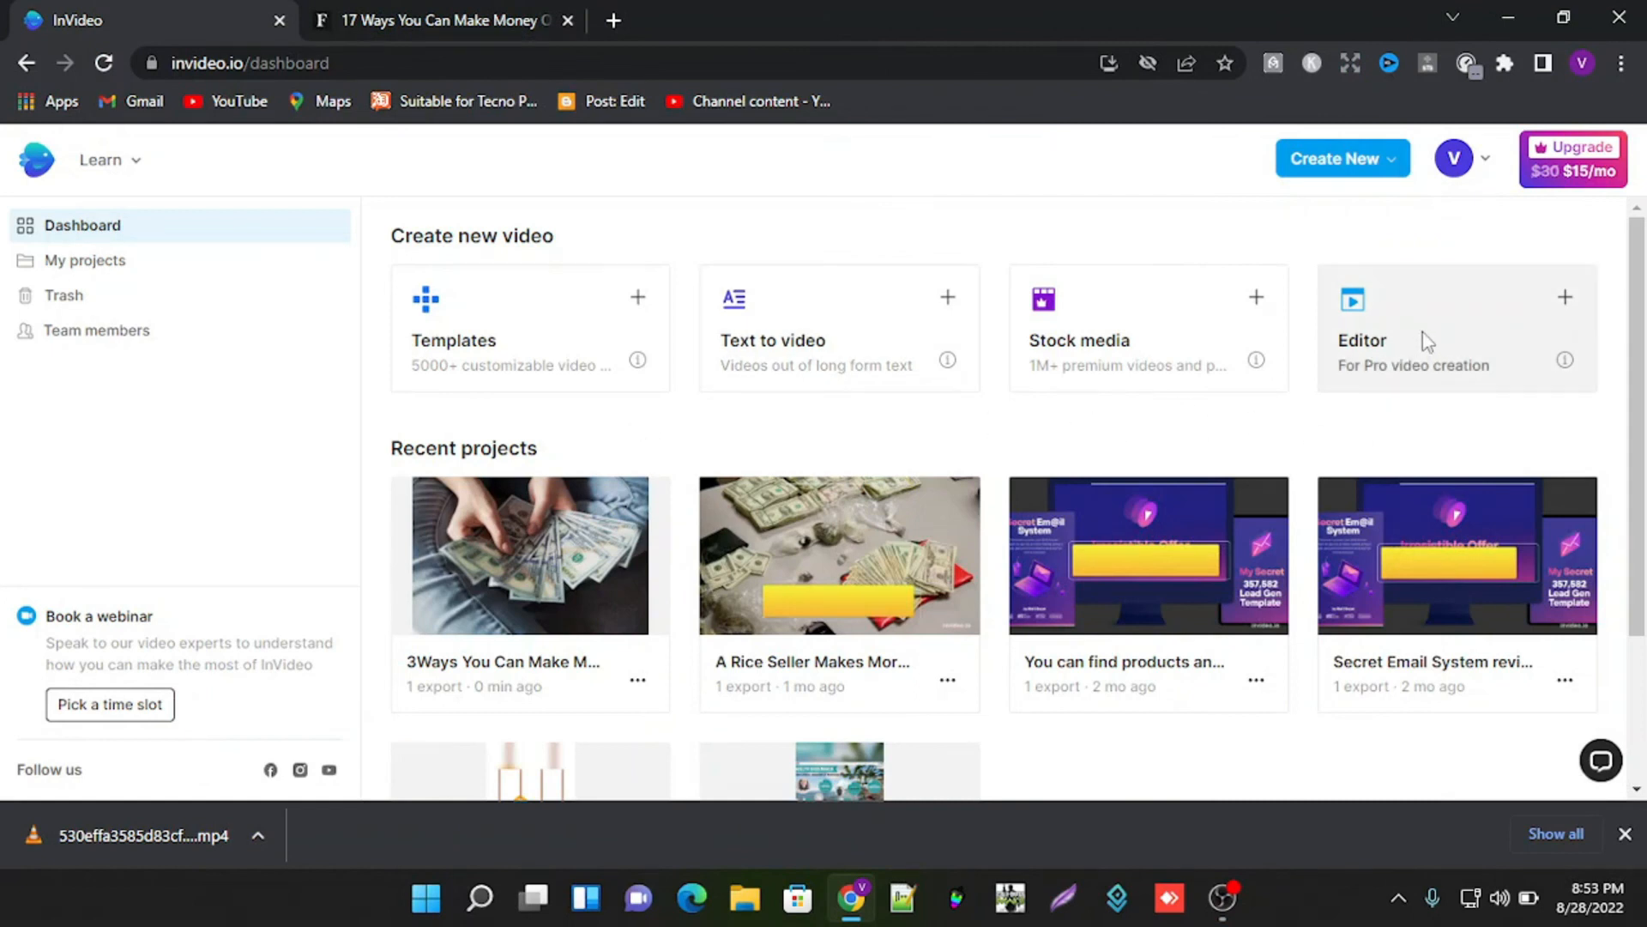
# Step: Create a new Editor project from the dashboard in Landscape dimension
pyautogui.click(1456, 376)
pyautogui.click(1429, 247)
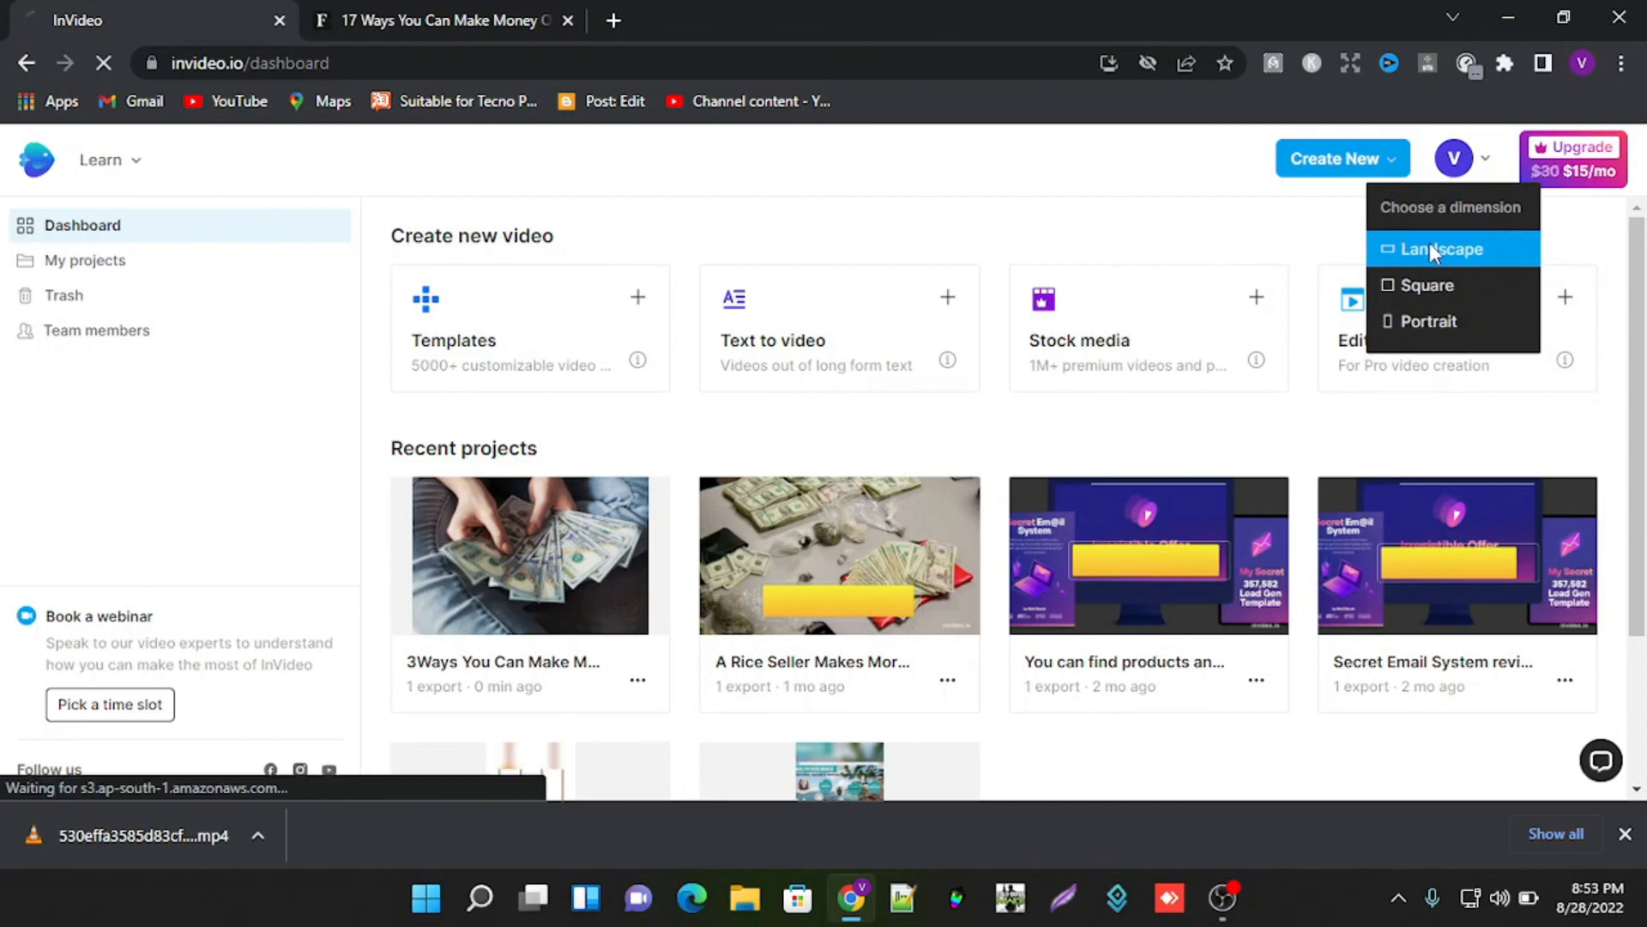